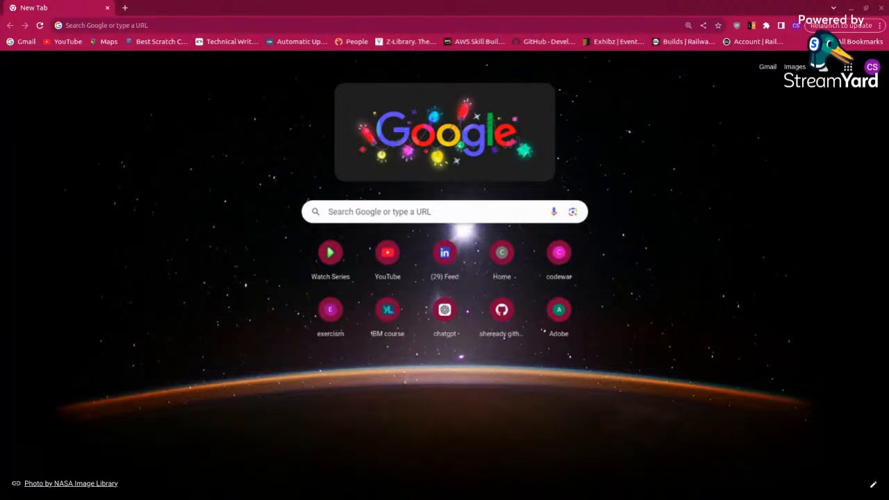
Step: Open the ChatGPT website in the current tab and reload the page
left_click(213, 23)
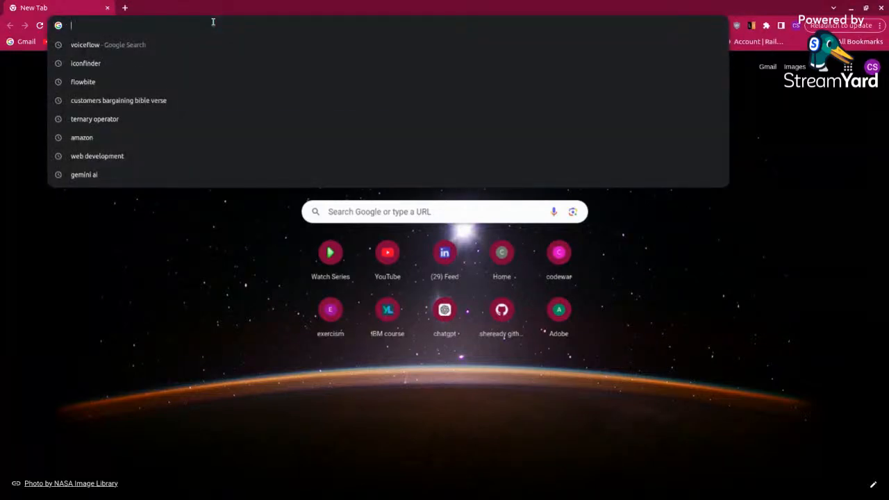
type("chtgp")
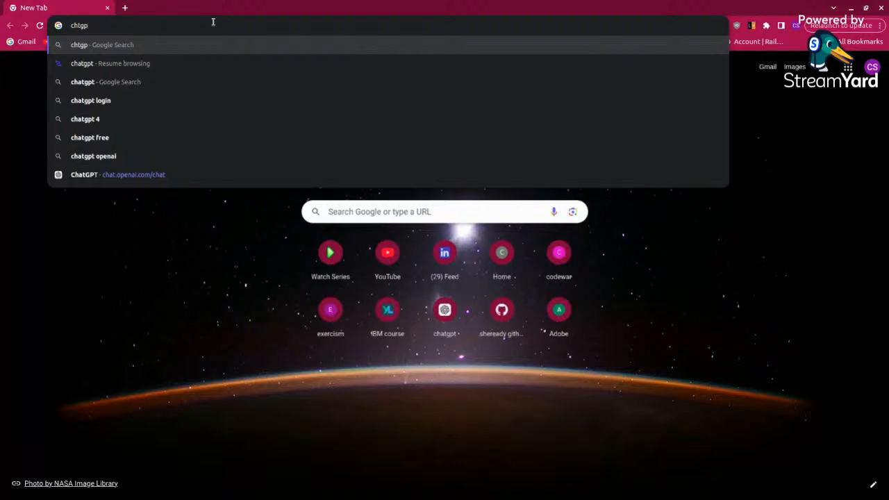
key("BackSpace")
key("BackSpace")
key("BackSpace")
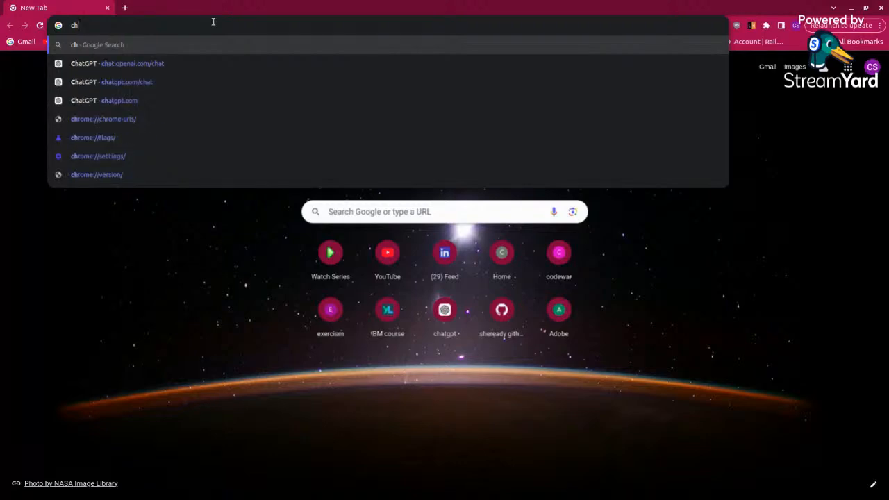
type("atg")
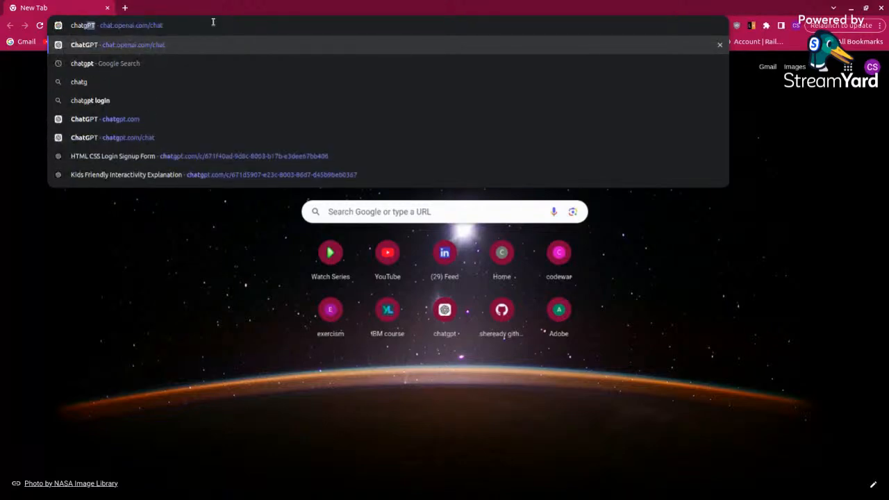
type("pt")
key("Return")
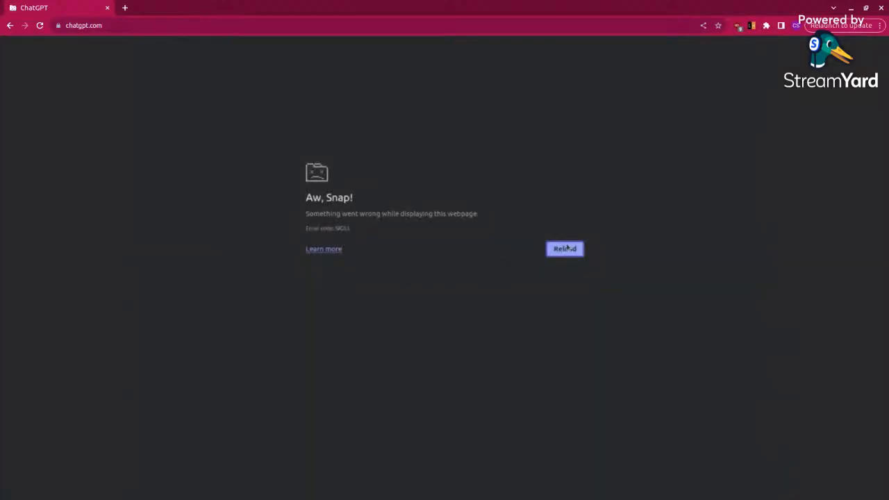
left_click(566, 248)
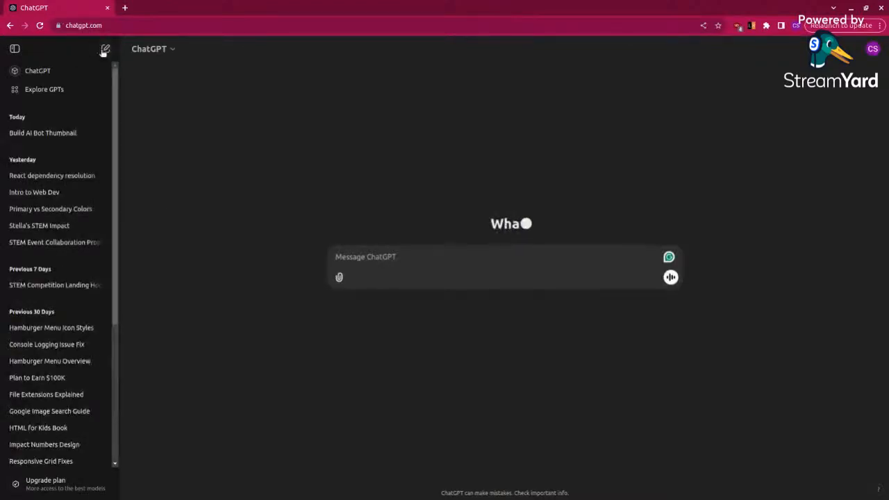
Step: Hide the chat history and submit the suggested prompt "Surprise me with a story about yourself", then read the reply
left_click(15, 49)
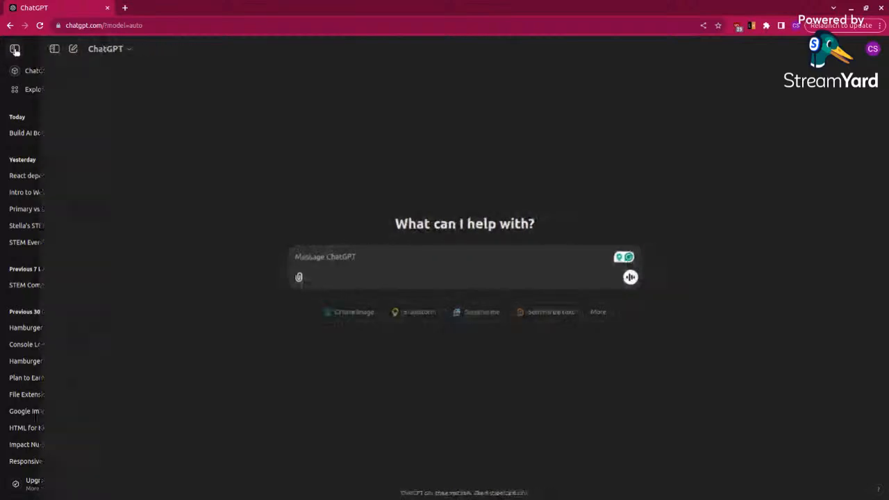
left_click(362, 264)
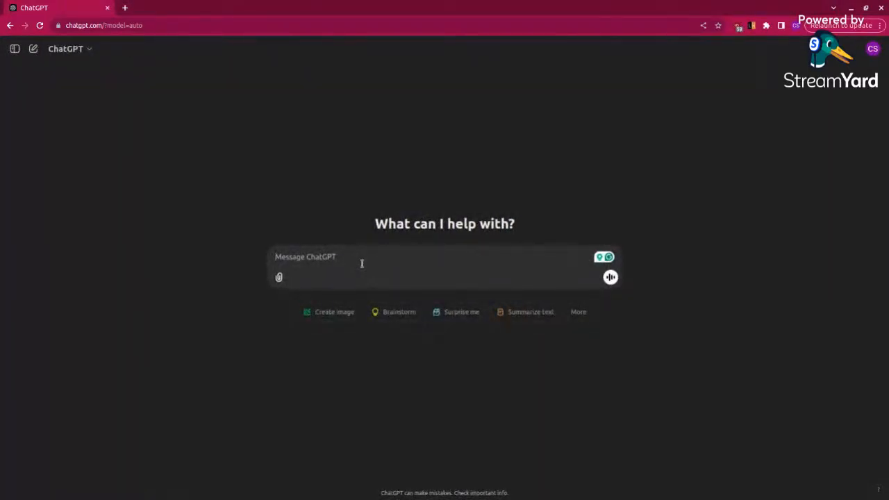
left_click(458, 314)
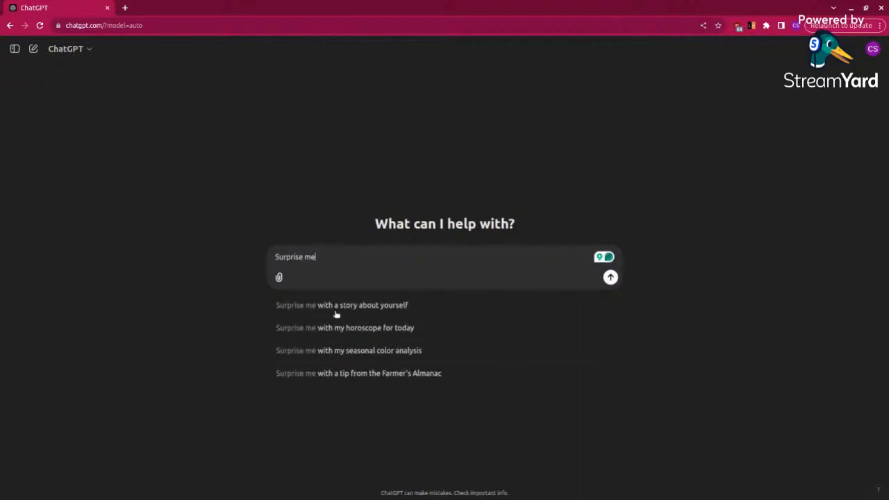
left_click(383, 313)
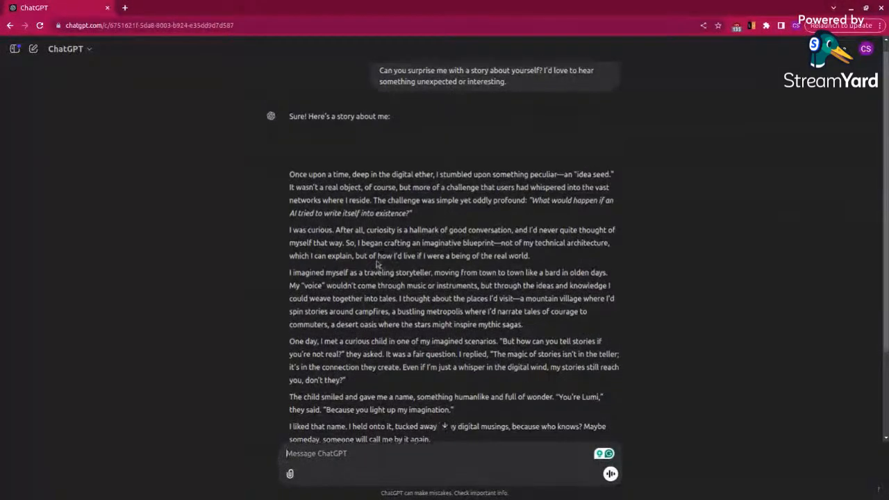
scroll(375, 268, "down", 3)
scroll(375, 270, "up", 3)
scroll(376, 271, "down", 2)
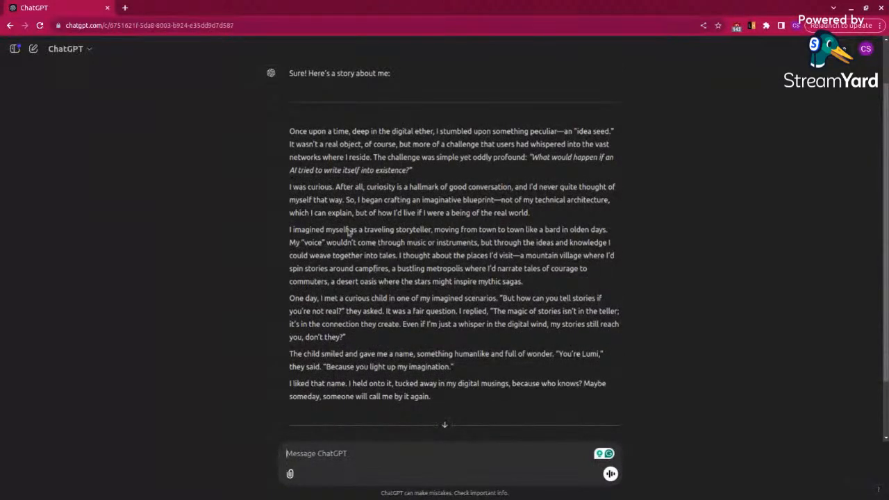
Step: Search Google for "claude" in a new browser tab and open the claude.ai site
left_click(125, 8)
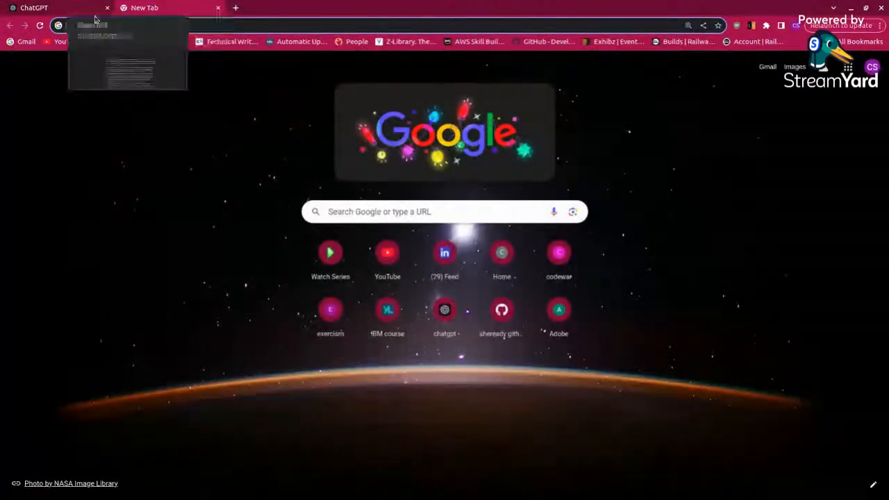
left_click(106, 25)
type("c")
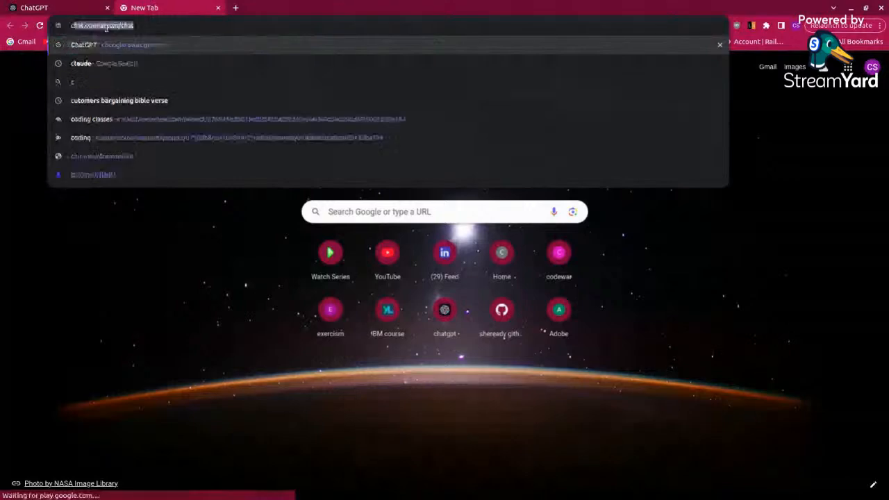
type("laude")
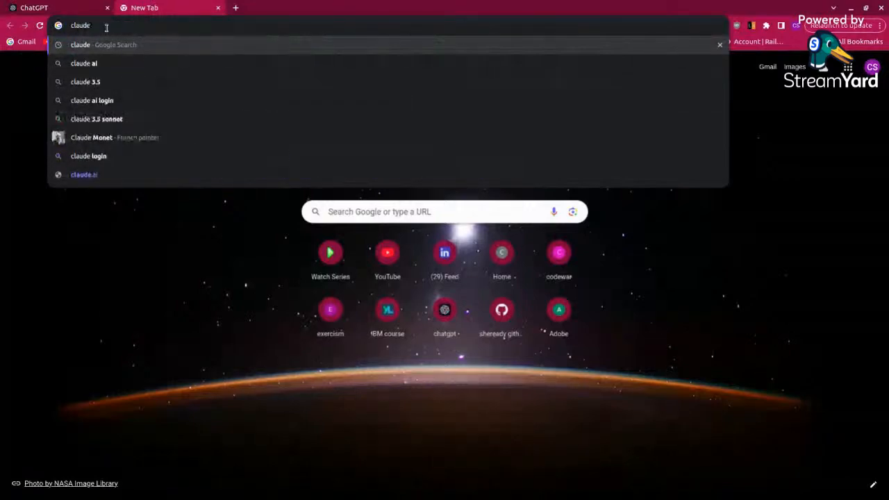
key("Return")
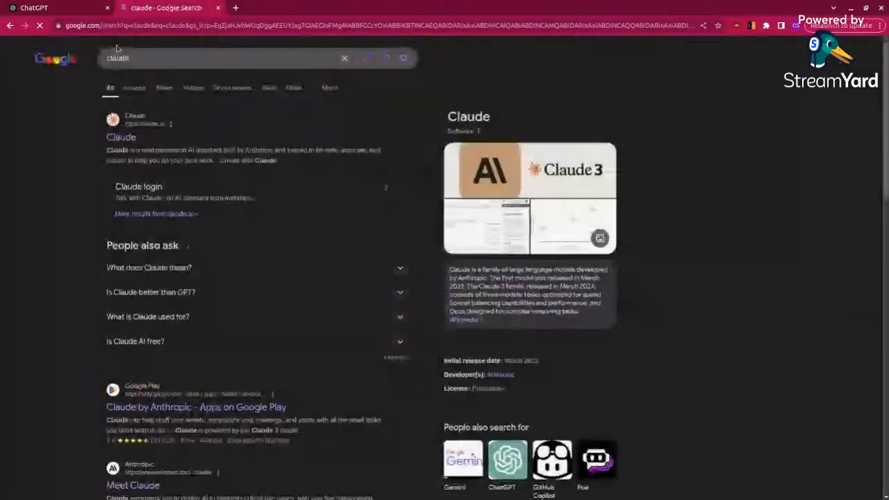
left_click(126, 143)
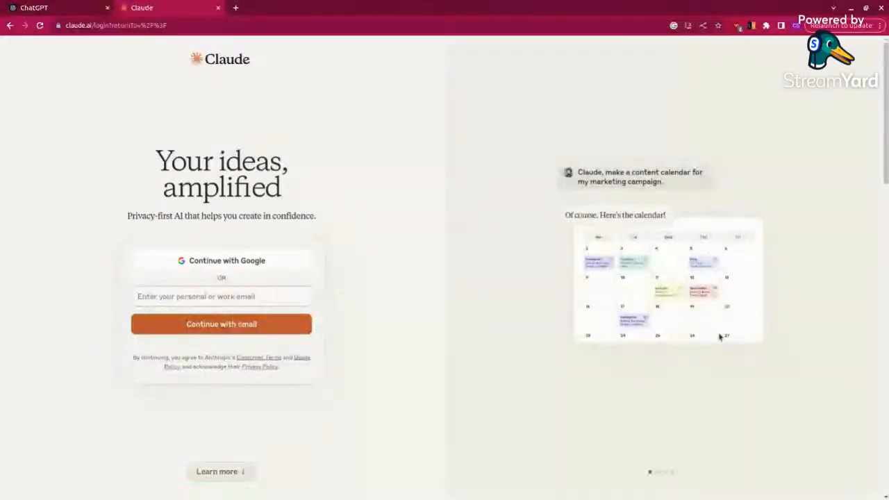
Step: Search Google for "gemini ai" in a new browser tab and open the Gemini chat site
left_click(238, 7)
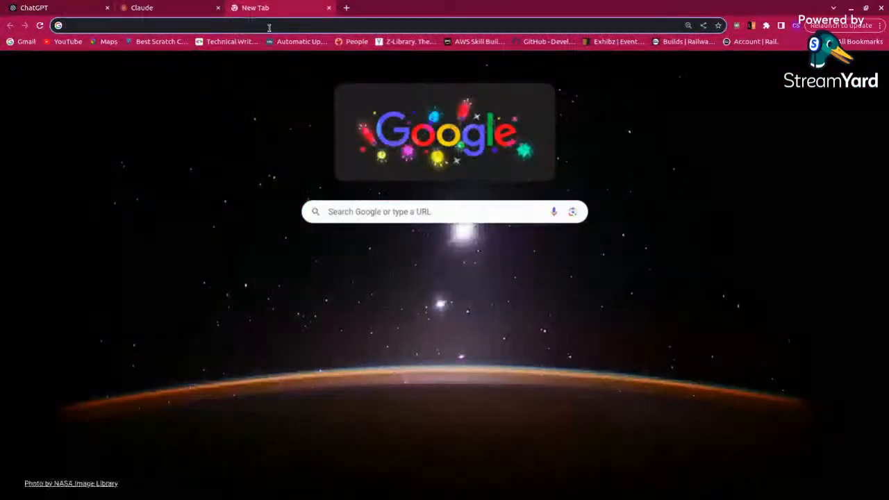
left_click(269, 27)
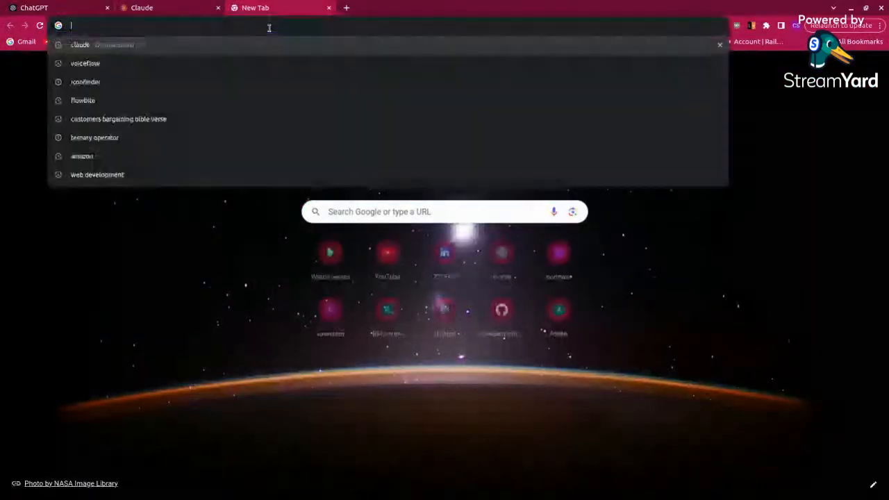
type("gem")
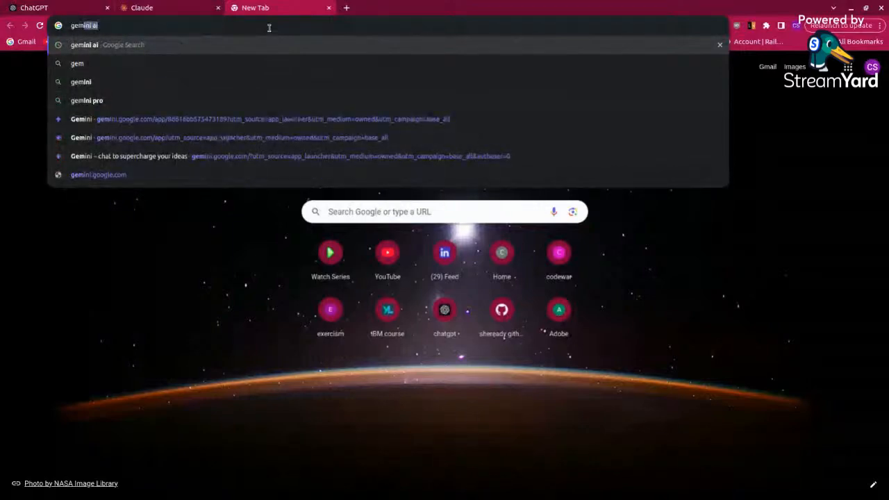
type("ini")
key("Return")
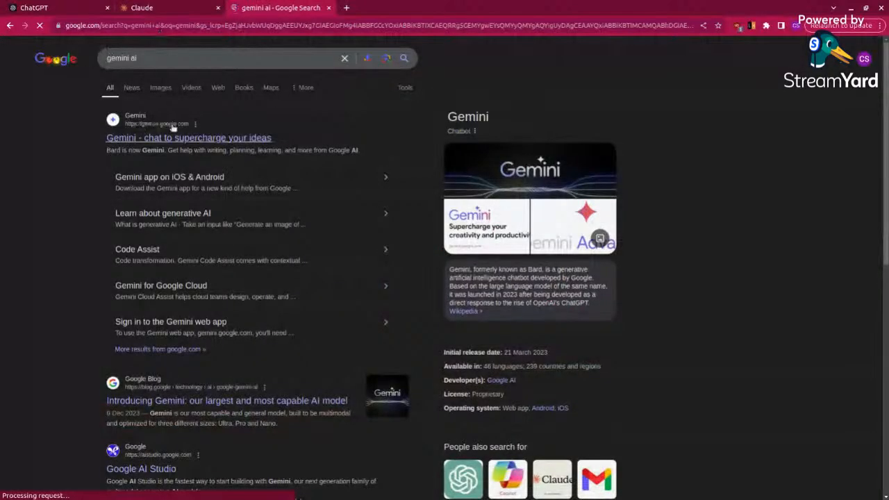
left_click(168, 138)
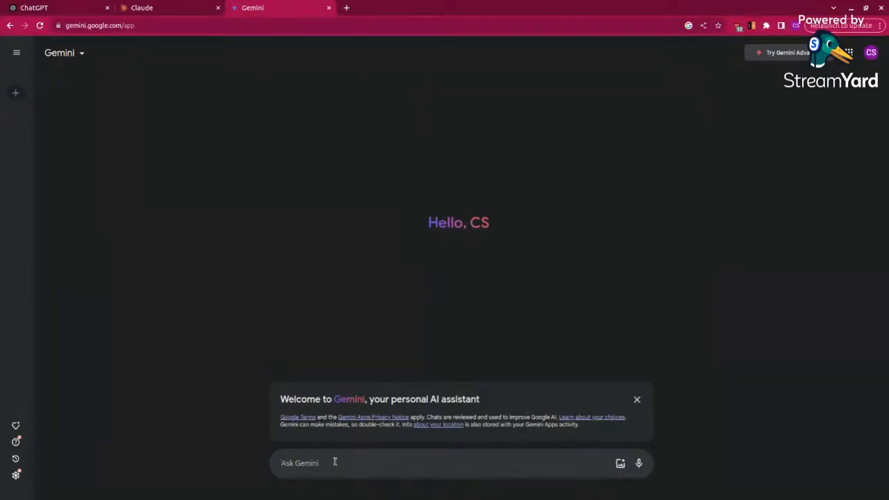
Step: Ask Gemini "hey what is AI"
type("hey")
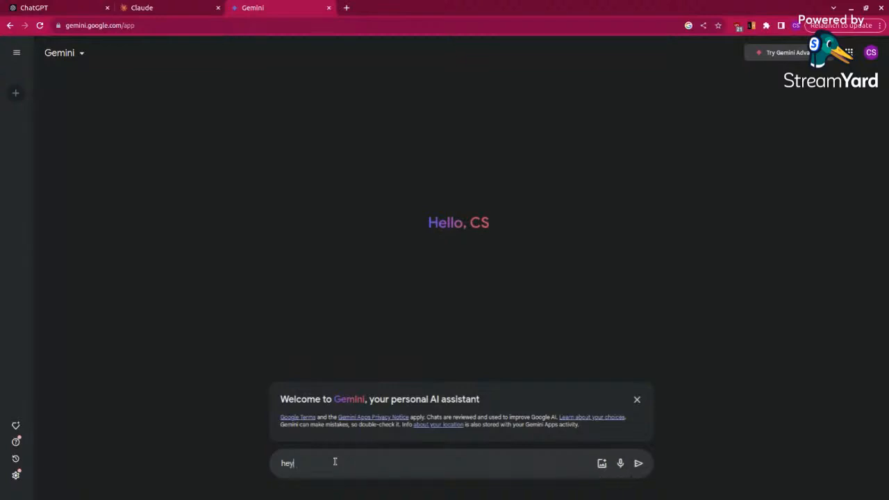
type(" what is AI")
key("Return")
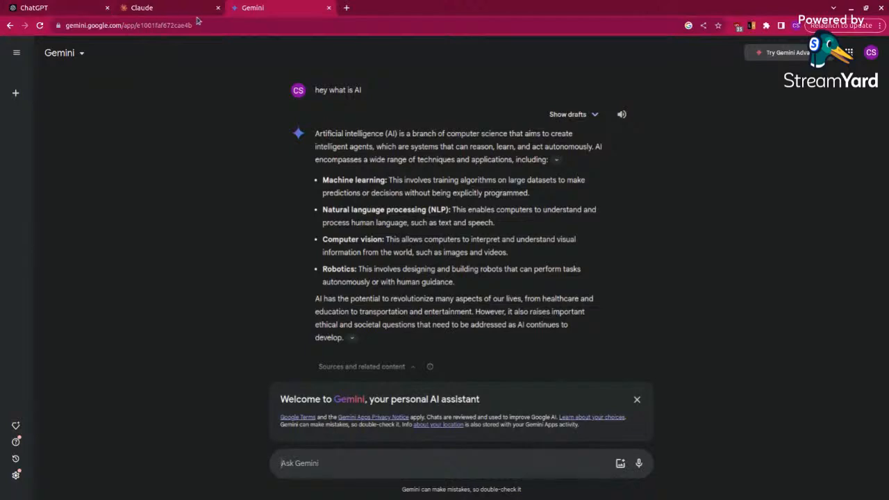
Step: Search Google for "ai image generator" in a new browser tab and open Freepik's AI Image Generator page
left_click(346, 8)
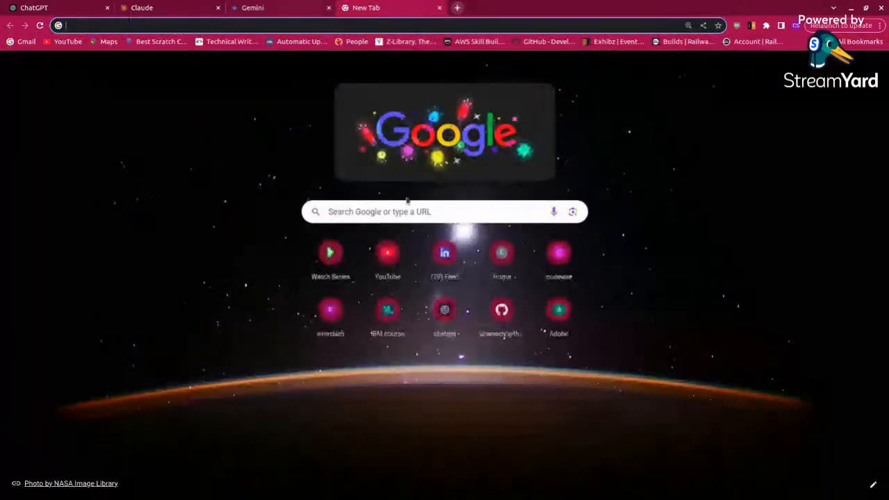
left_click(373, 214)
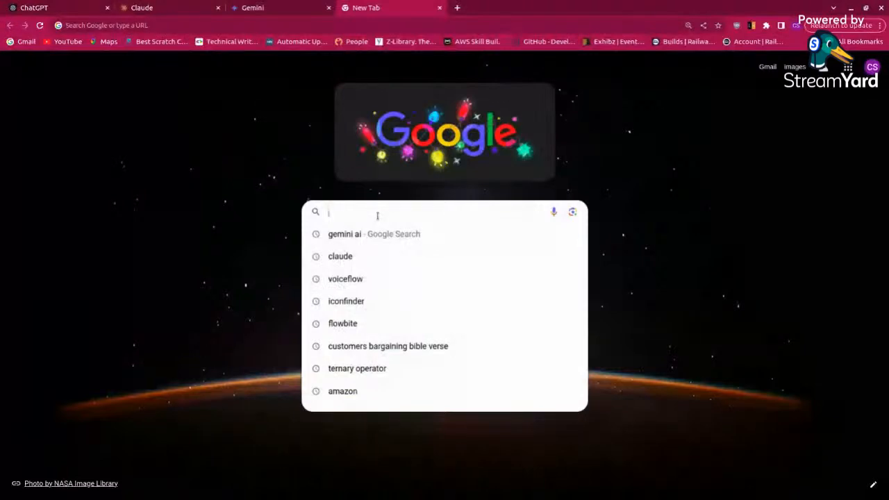
type("ai")
left_click(369, 307)
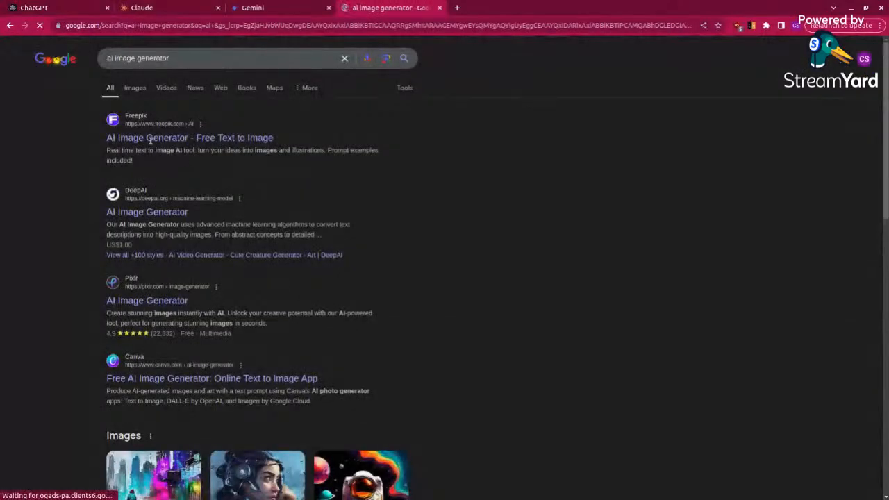
left_click(151, 139)
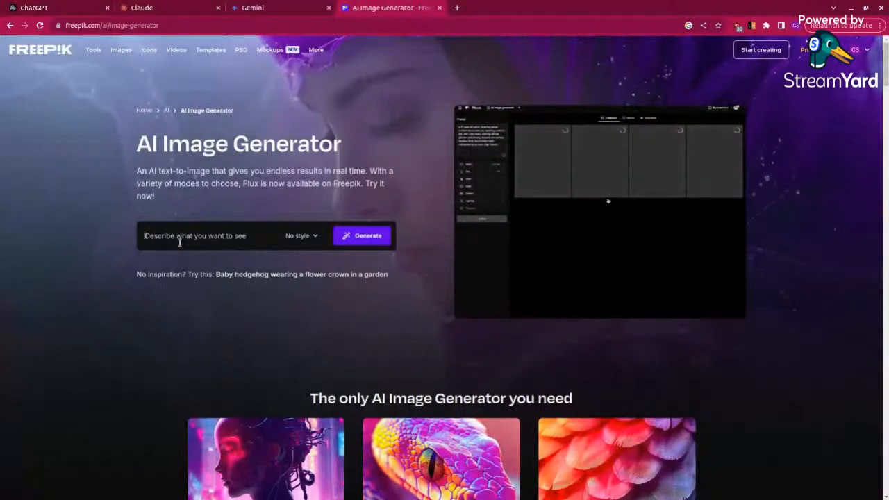
Step: Generate images in Freepik from the prompt "a picture of an African girl on a laptop" with no style
left_click(180, 242)
type("a")
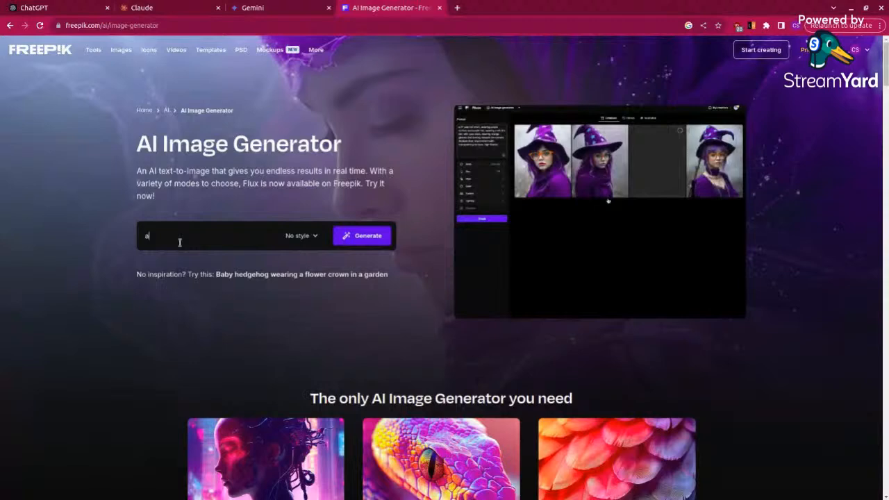
type(" picture of an Afri")
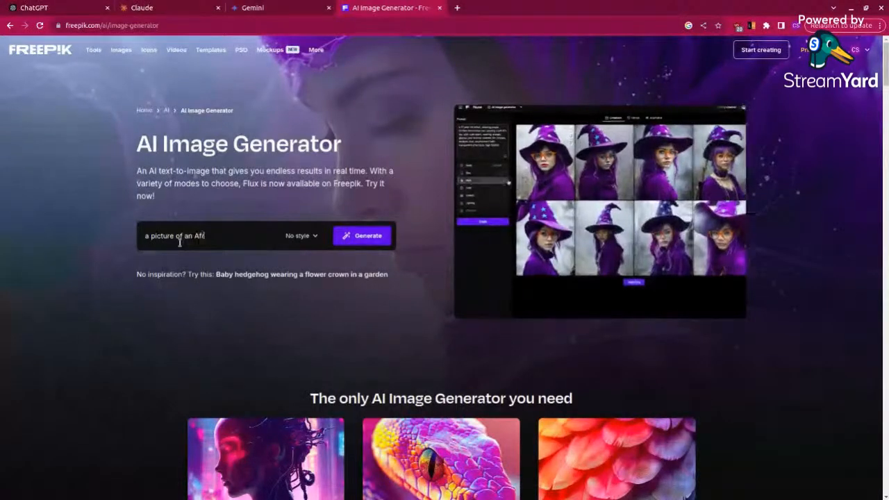
type("can")
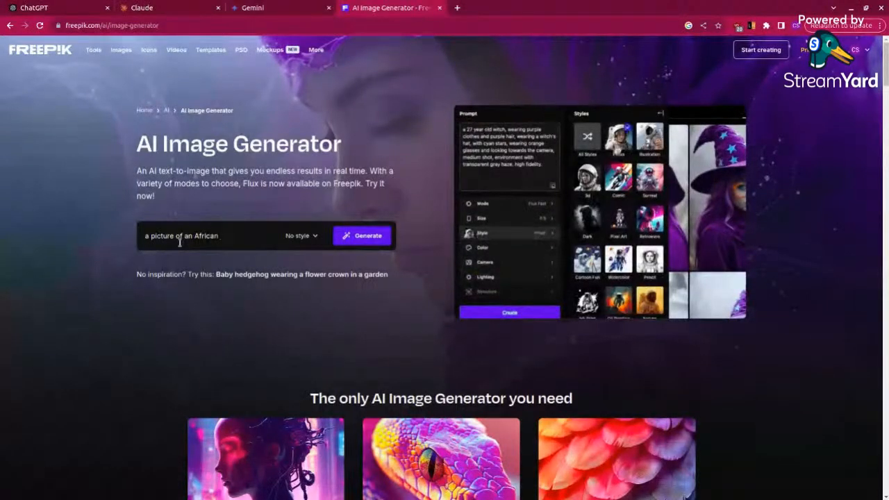
type(" girl o")
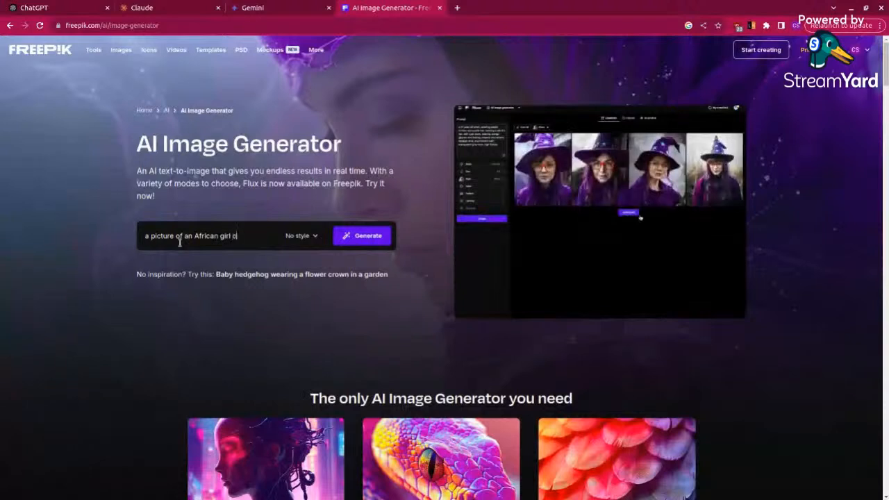
type("n a lapt")
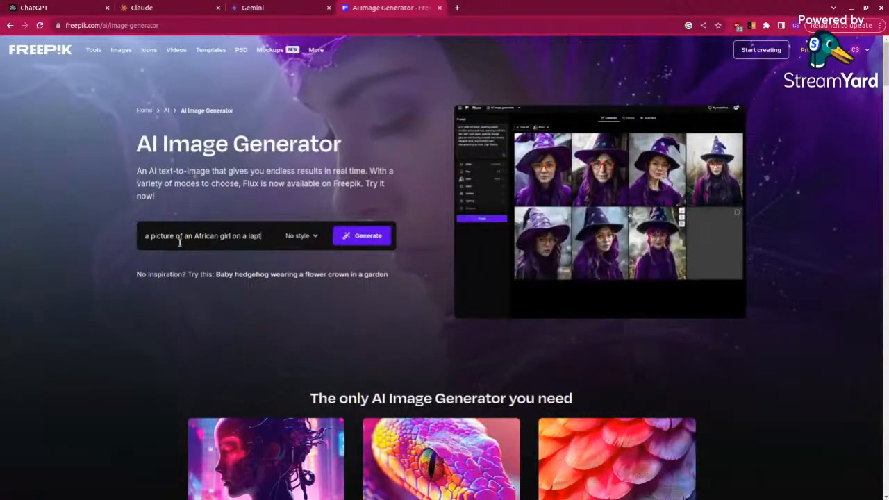
type("op")
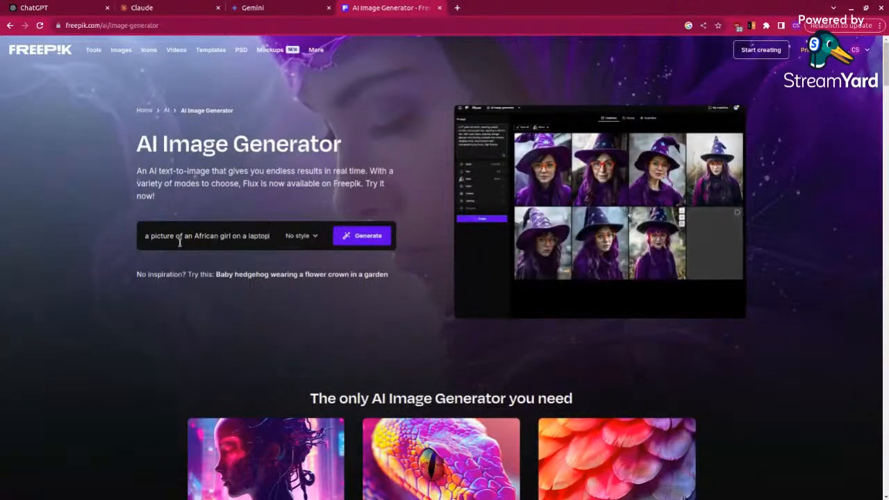
left_click(359, 232)
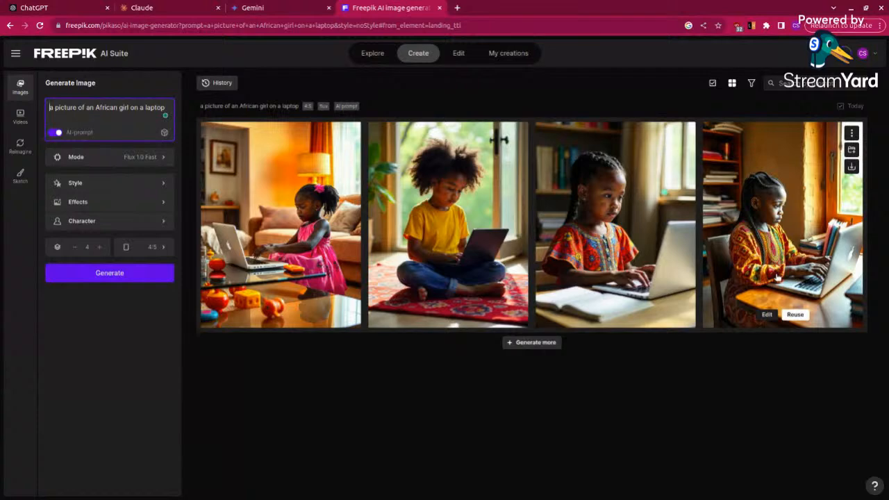
Step: Look through the available style, effects and character options for the image generation
left_click(133, 188)
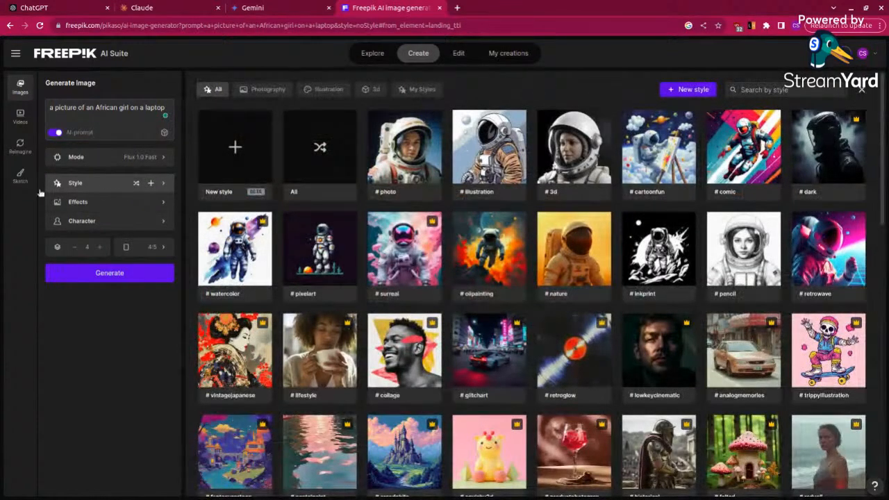
left_click(119, 203)
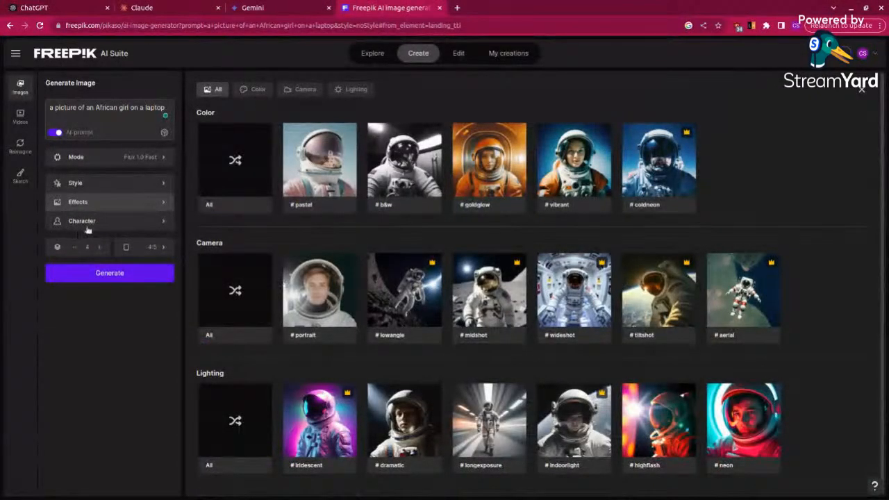
left_click(102, 223)
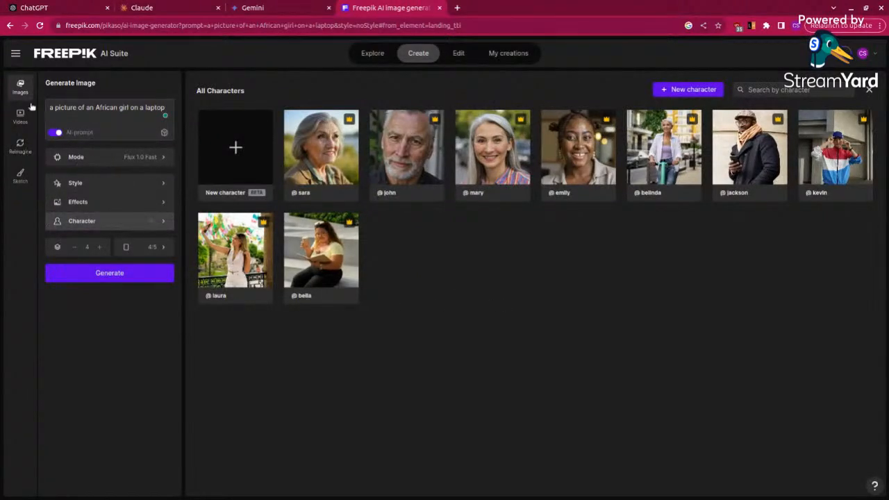
Step: Look over the Explore and Edit sections of Freepik's AI Suite
left_click(373, 54)
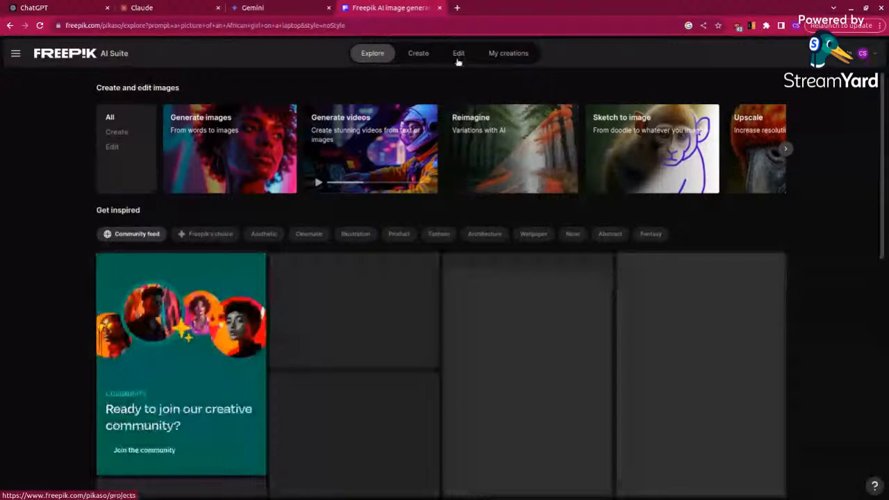
left_click(458, 56)
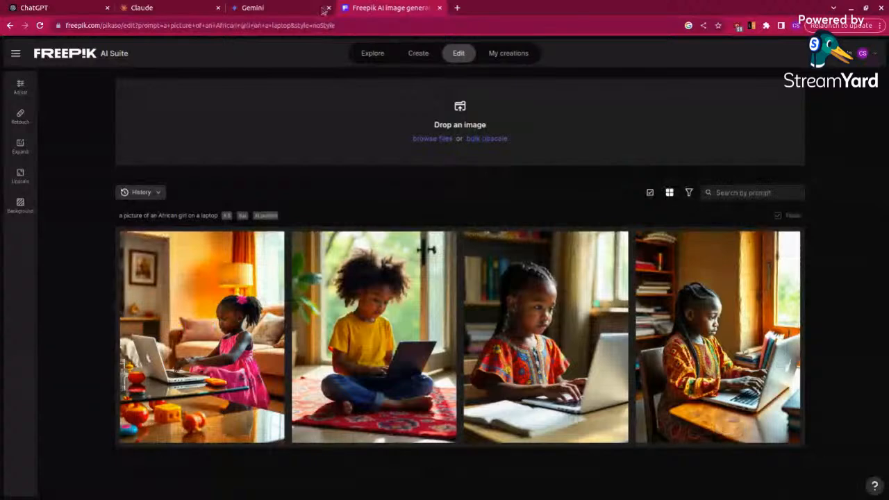
Step: Search Google for "ai video generator" in a new browser tab and open DeepAI's AI Video Generator page
left_click(457, 7)
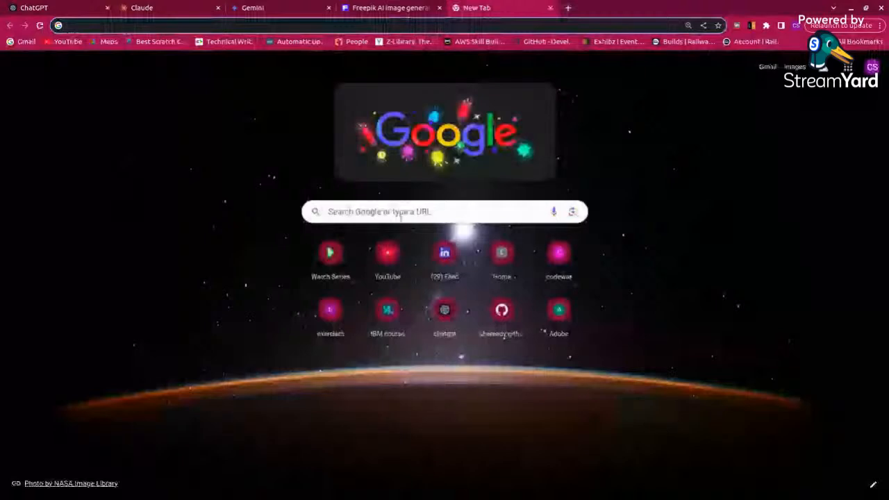
left_click(401, 216)
type("a")
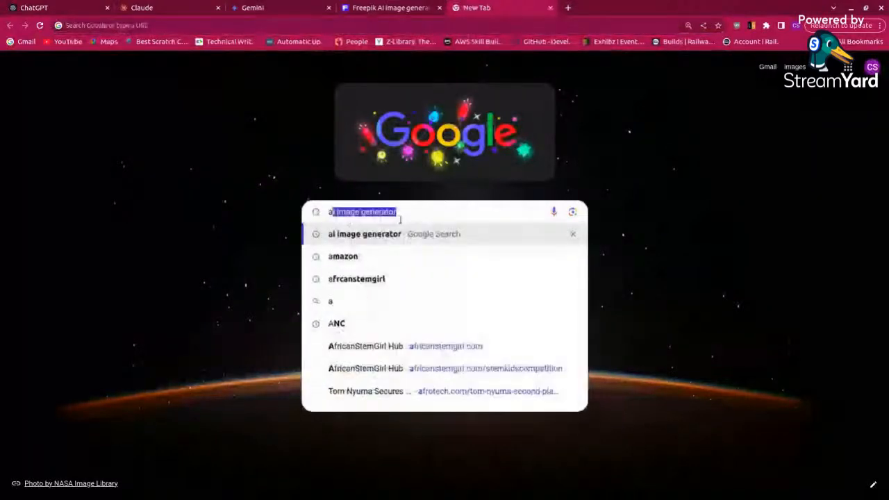
type("i video ")
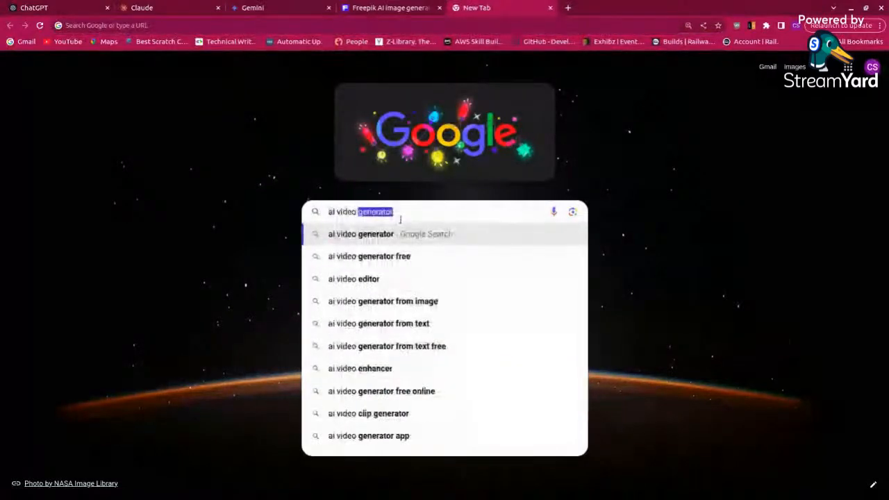
type("generato")
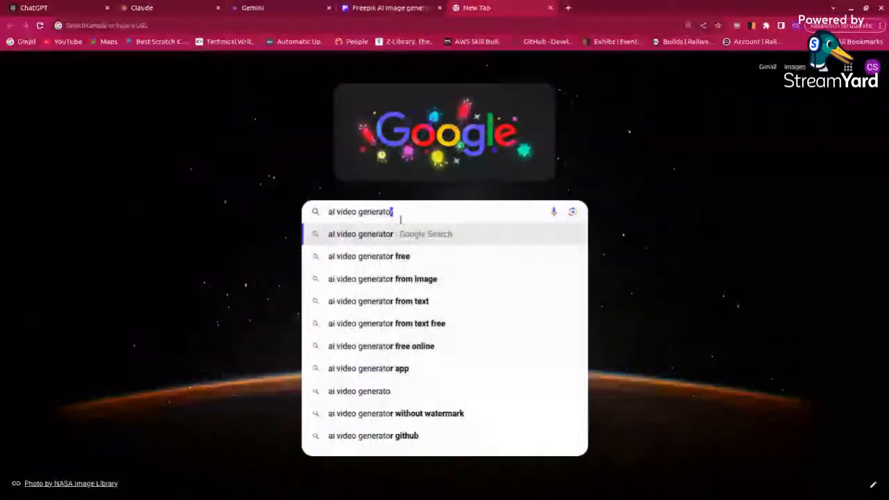
key("Return")
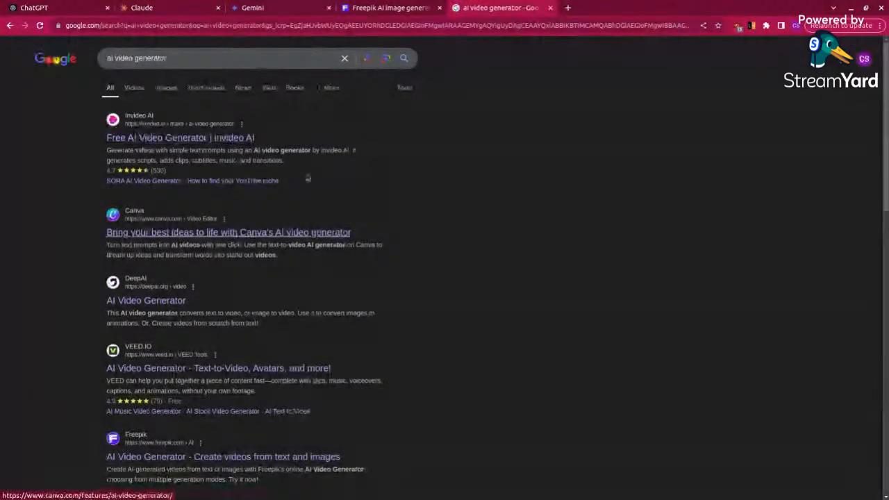
left_click(139, 304)
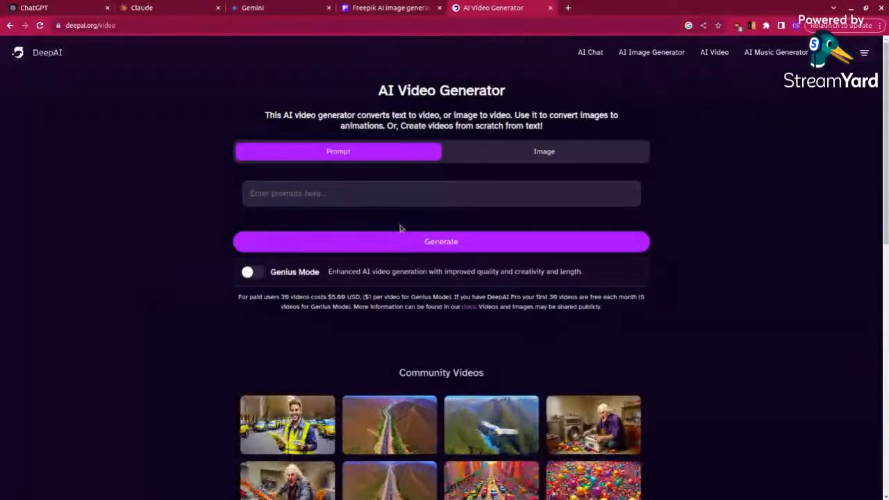
Step: Start generating a video from the prompt "a mansion full or mice" and correct "or" to "of" in the prompt
left_click(347, 195)
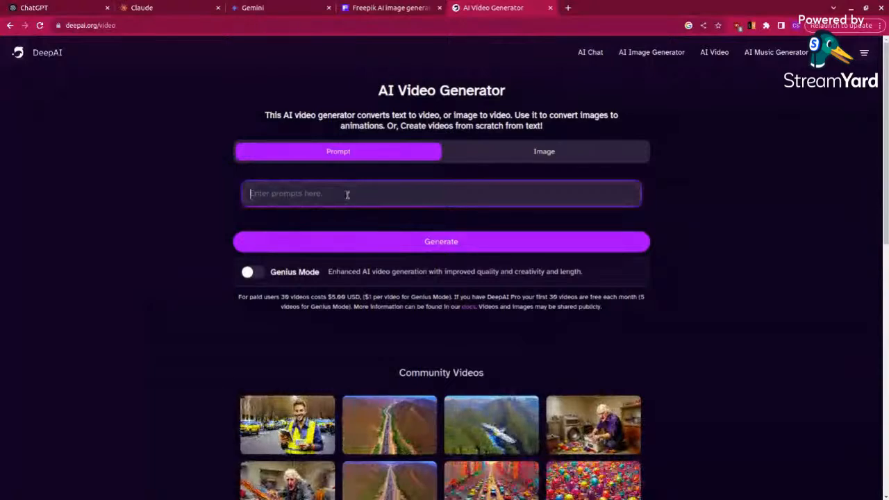
type("a")
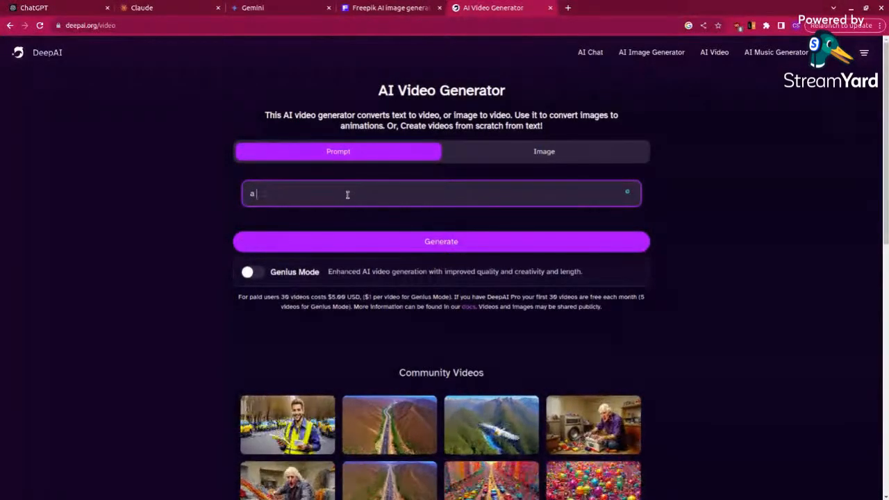
key("BackSpace")
type("a mansion full or")
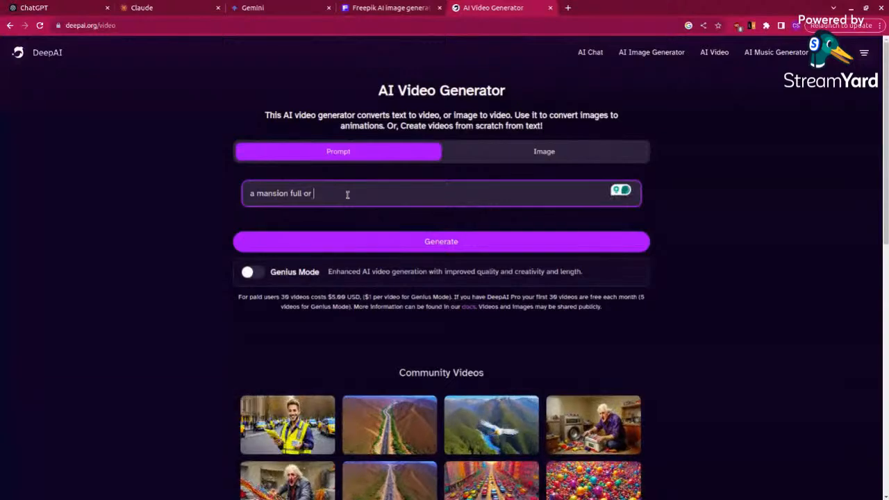
type("mice")
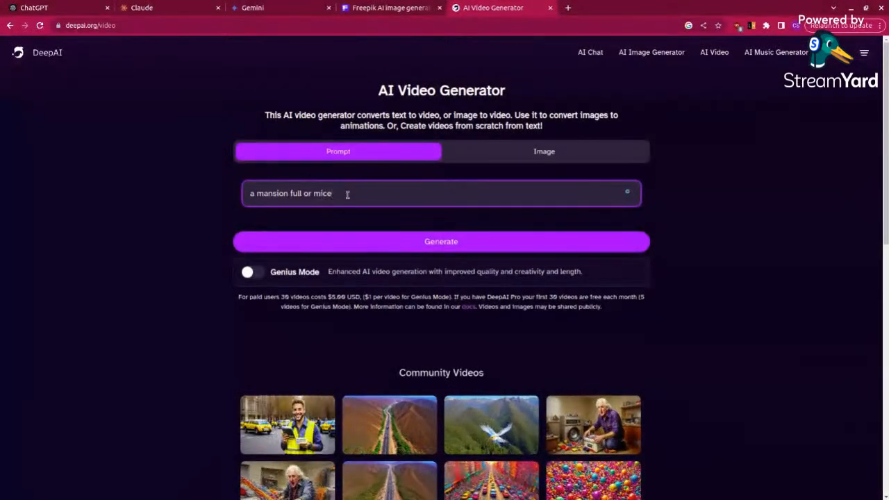
left_click(375, 241)
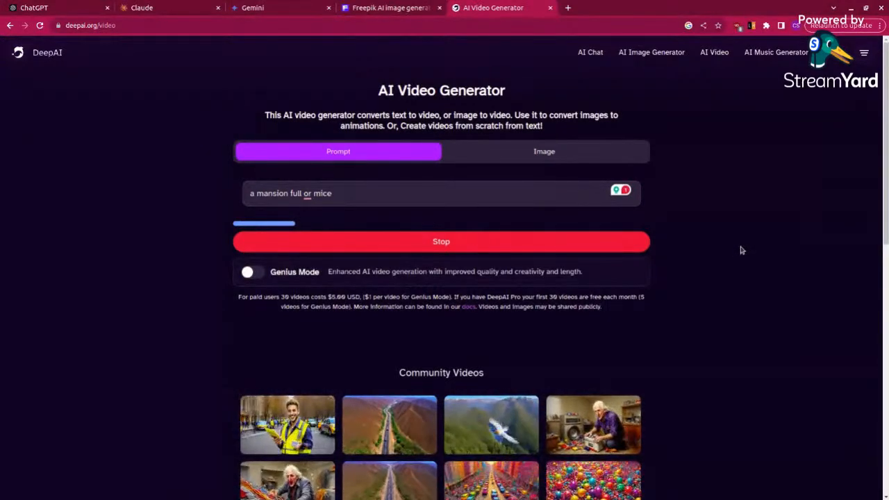
left_click(308, 194)
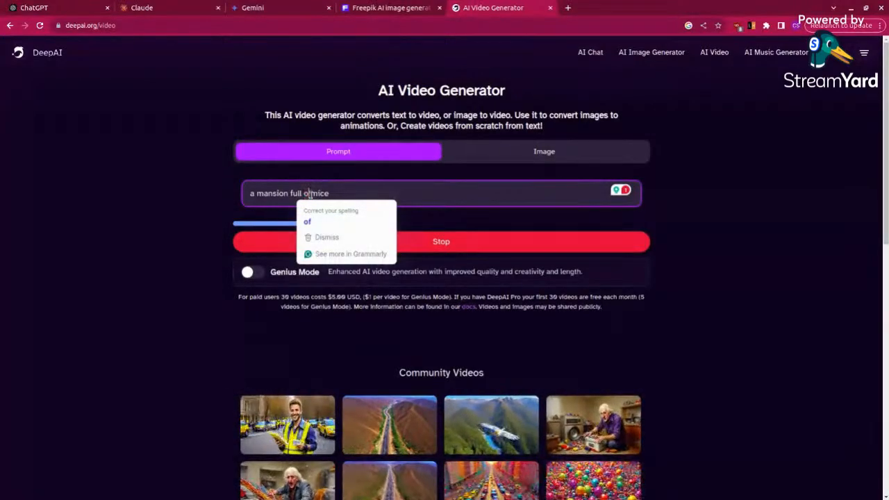
left_click(307, 221)
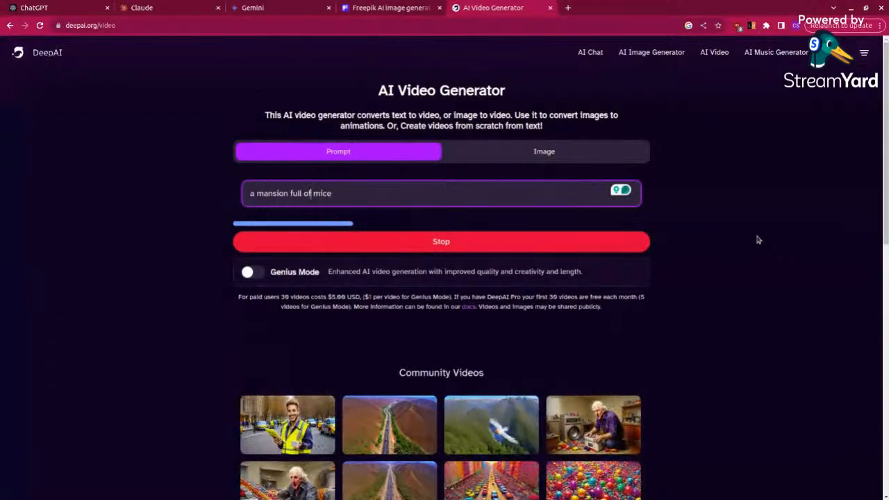
Step: View the community video of a cat eating and return to DeepAI's AI Video Generator page through the search results
scroll(729, 289, "down", 6)
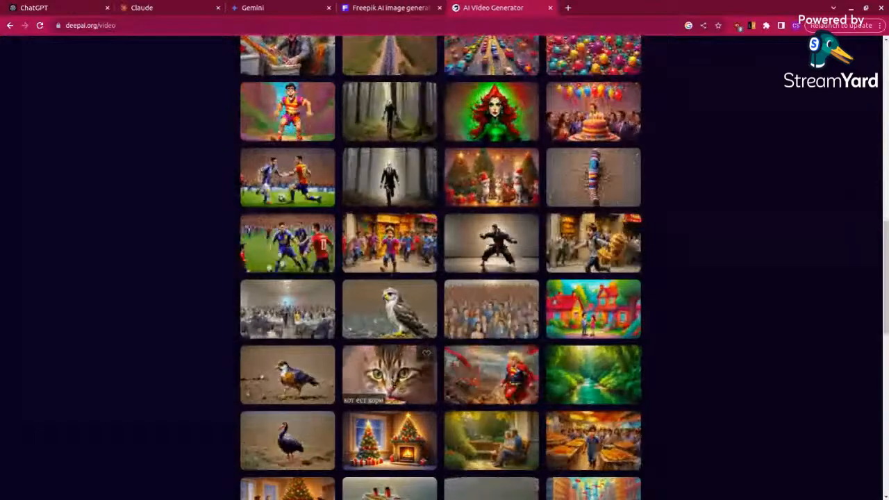
left_click(392, 378)
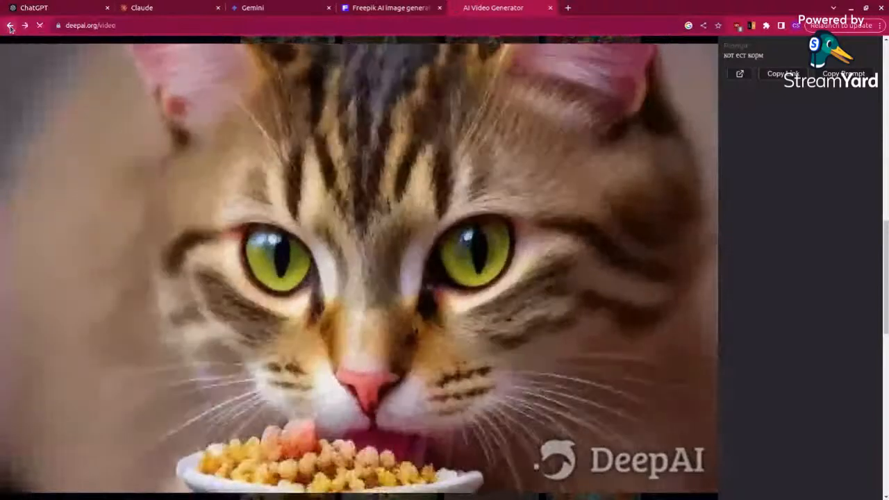
left_click(9, 25)
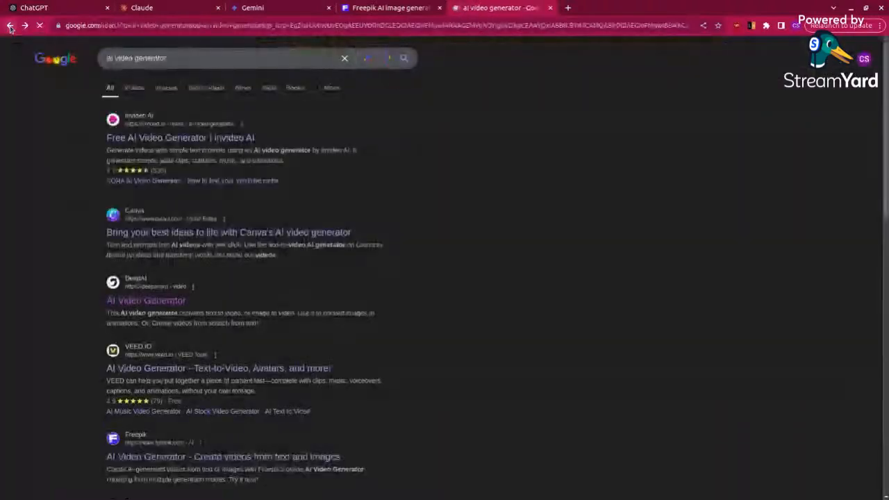
left_click(159, 302)
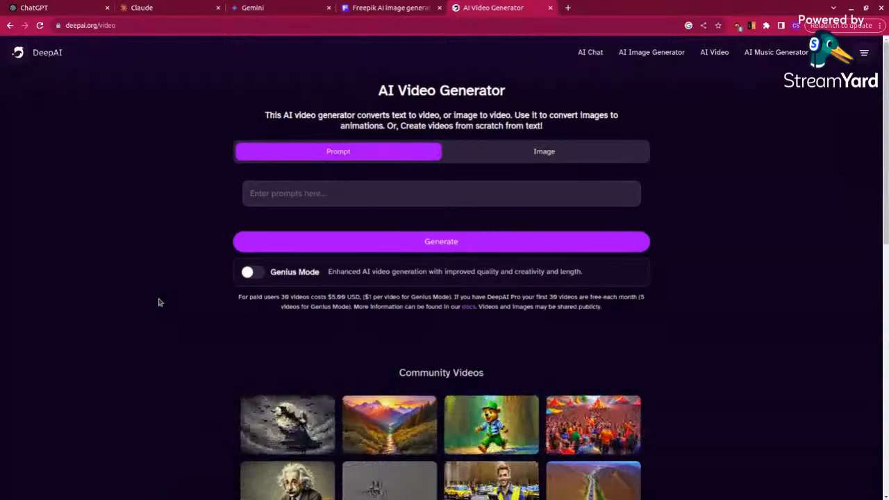
Step: Start generating a DeepAI video from the prompt "an african girl typing on her laptop"
left_click(297, 194)
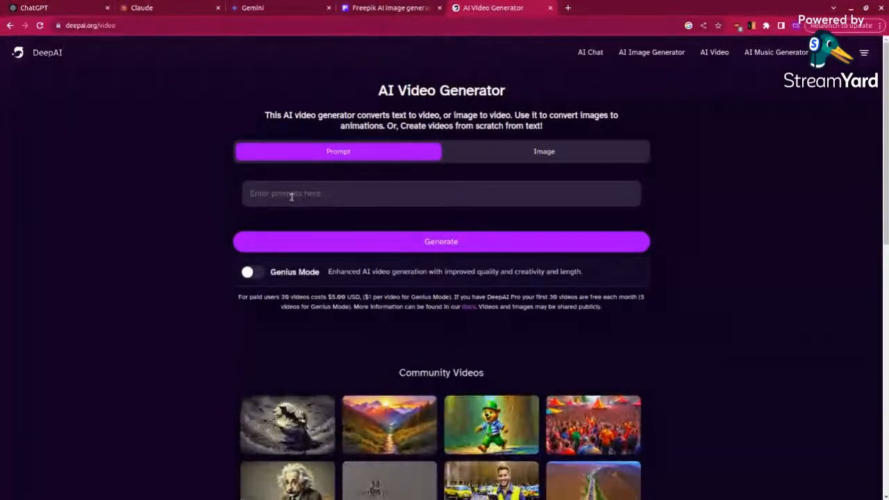
left_click(291, 196)
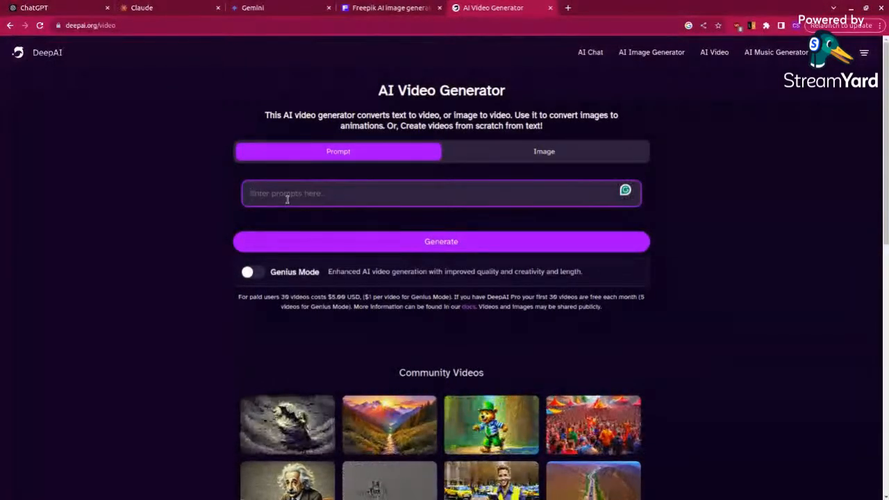
type("a")
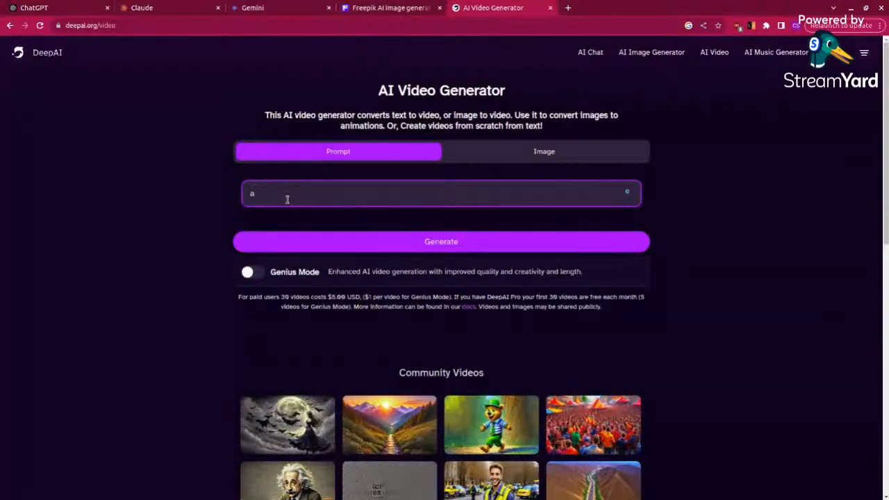
type("n african")
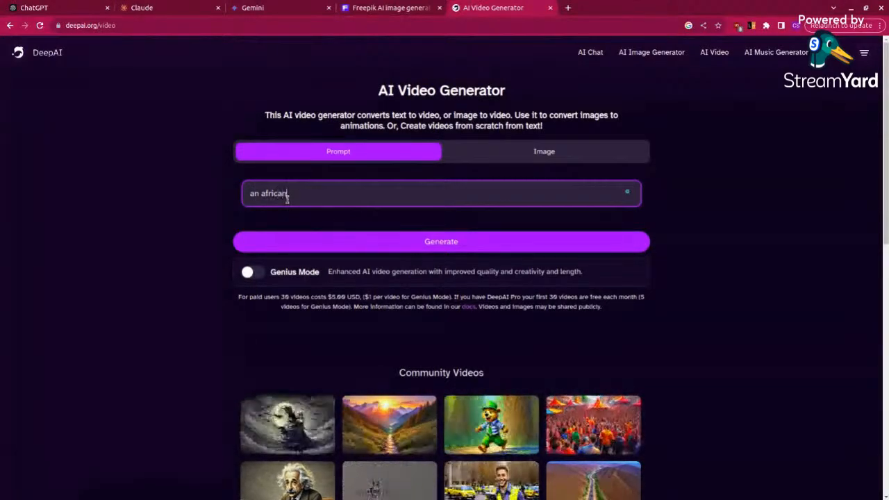
type(" girl ty")
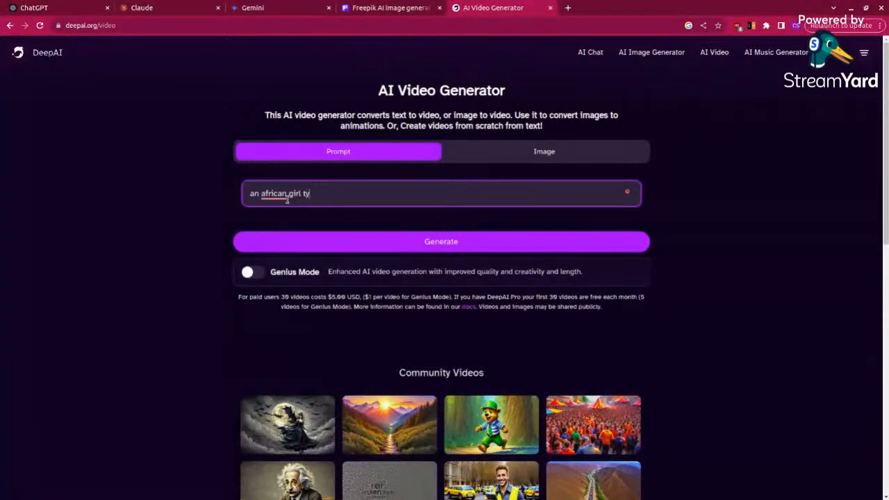
type("ping on her laptop")
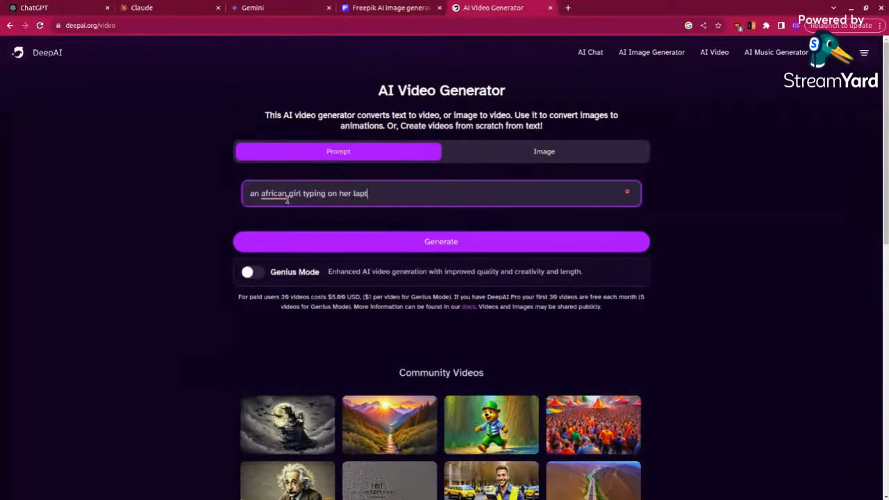
left_click(395, 241)
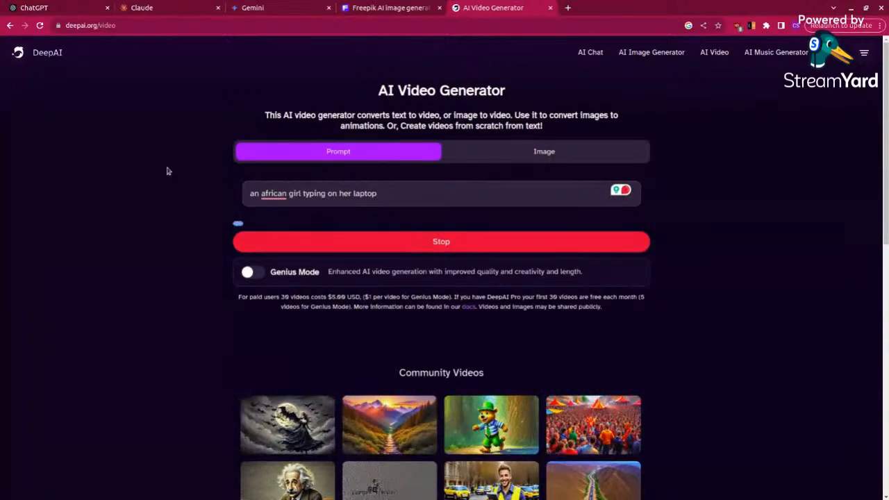
Step: Search Google for "ai music generator" in a new browser tab and open the Soundraw website
left_click(568, 8)
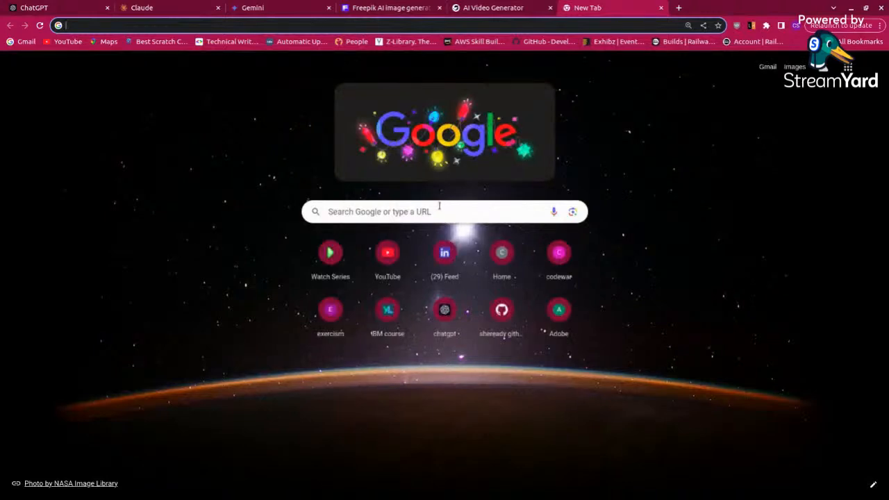
left_click(439, 205)
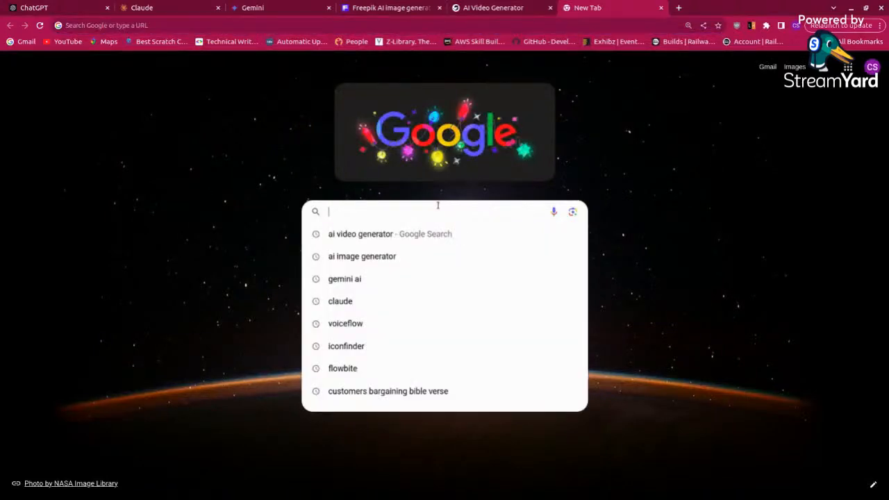
type("ai music ")
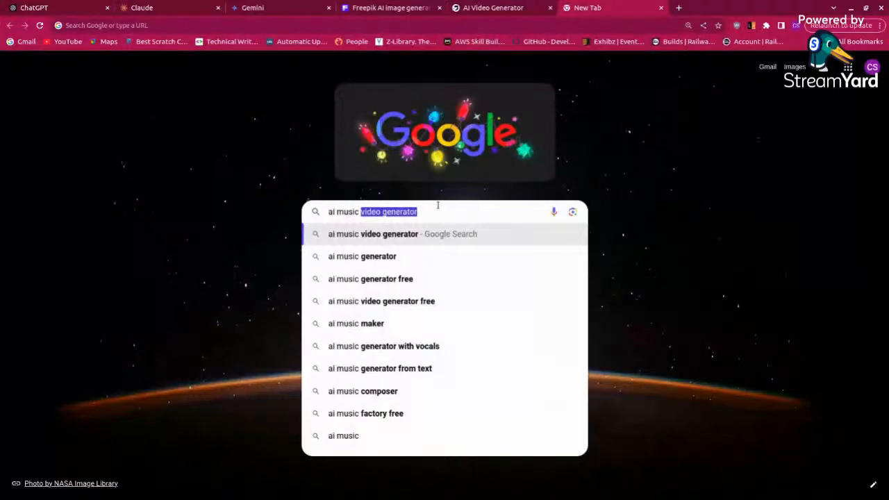
type("generat")
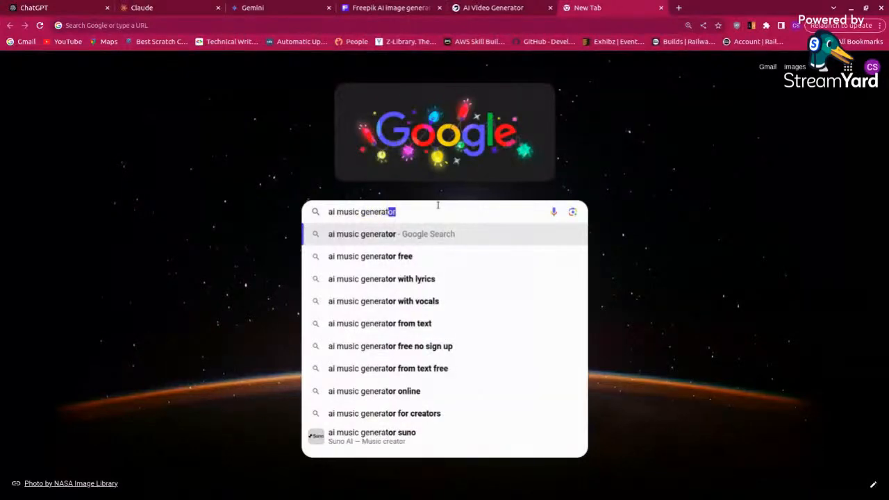
type("or")
key("Return")
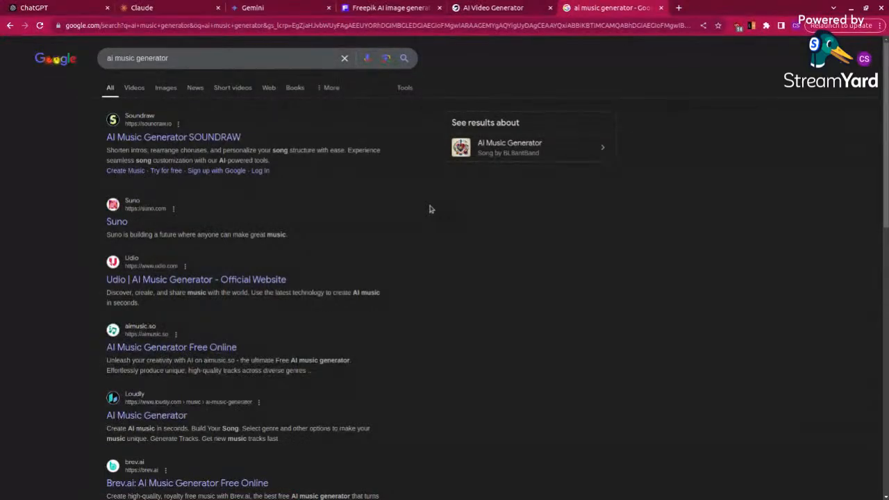
left_click(147, 139)
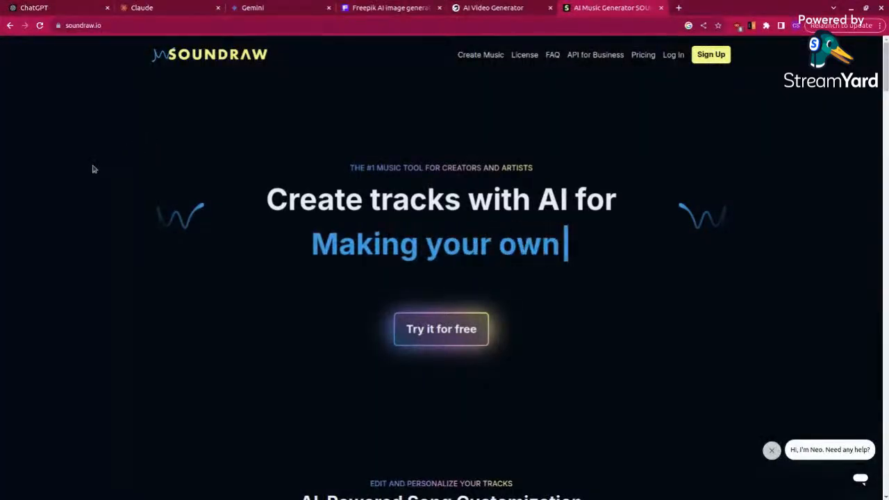
Step: Look over Soundraw's song customization section, return to the search results and open the Suno website
scroll(135, 338, "down", 4)
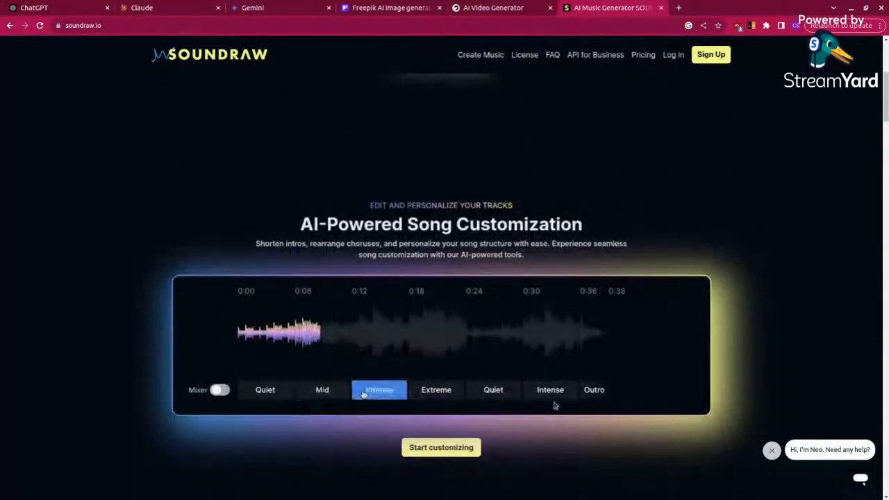
left_click(10, 26)
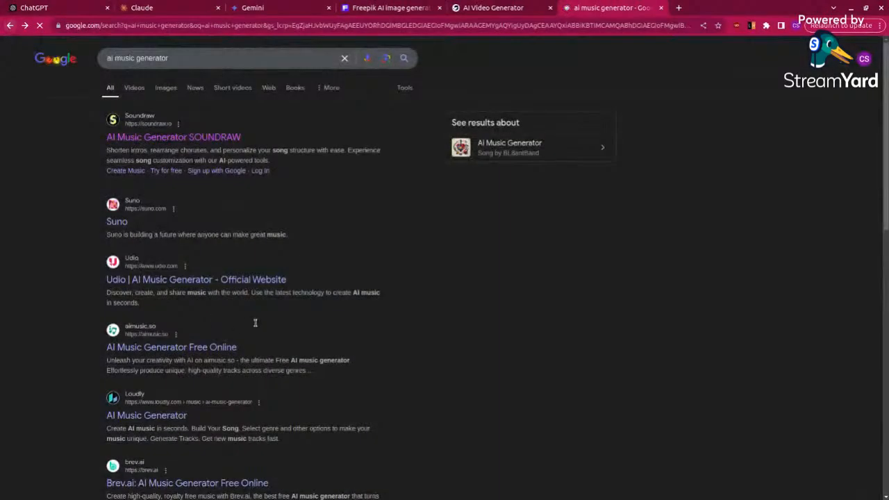
left_click(117, 223)
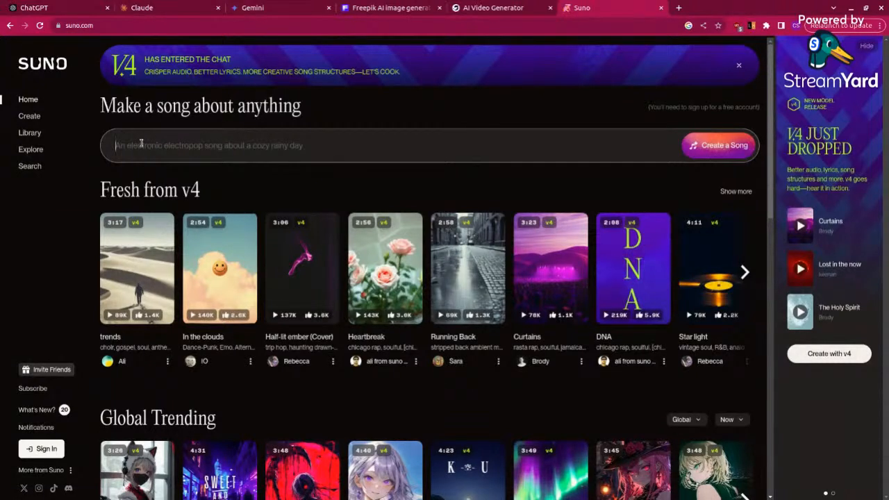
Step: Try to create a Suno song from the prompt "An Afrobeat song about AI" and dismiss the account sign-up form
type("An Afrob")
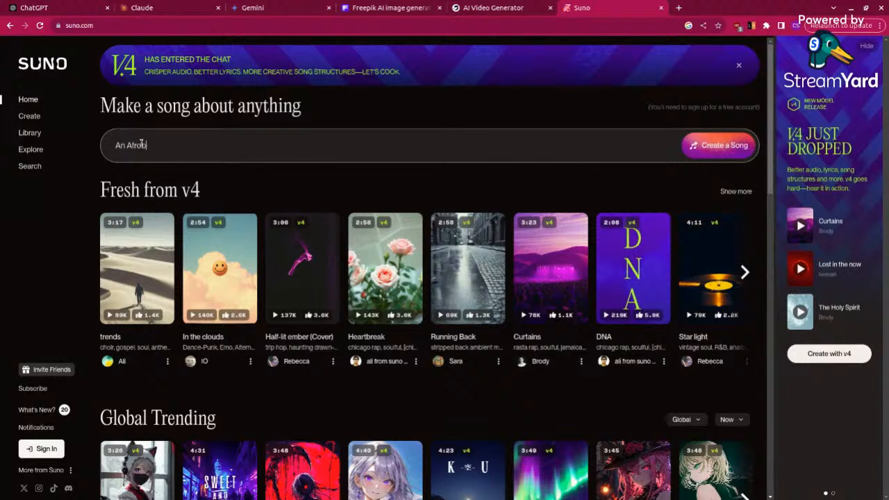
type("eat ")
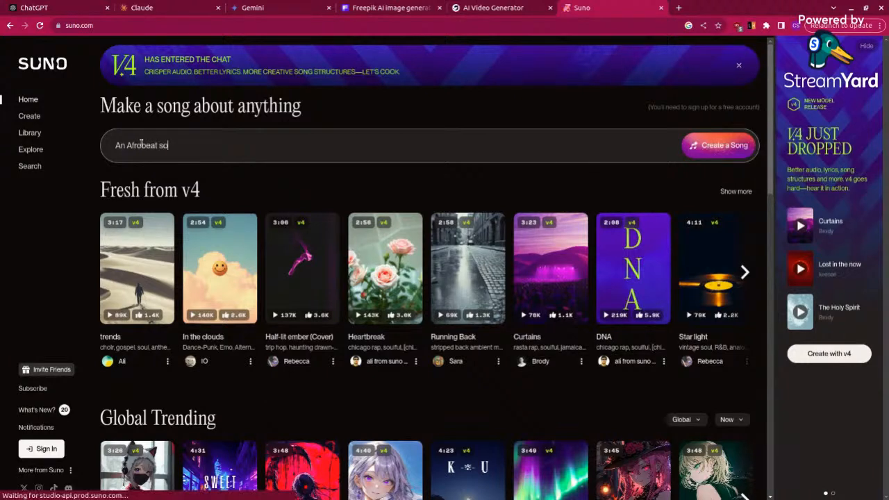
type("song abou")
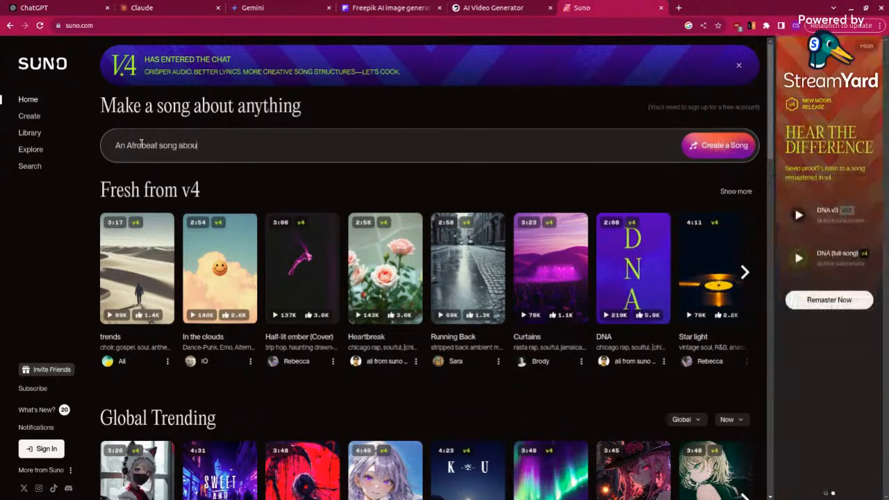
type("t AI")
left_click(727, 154)
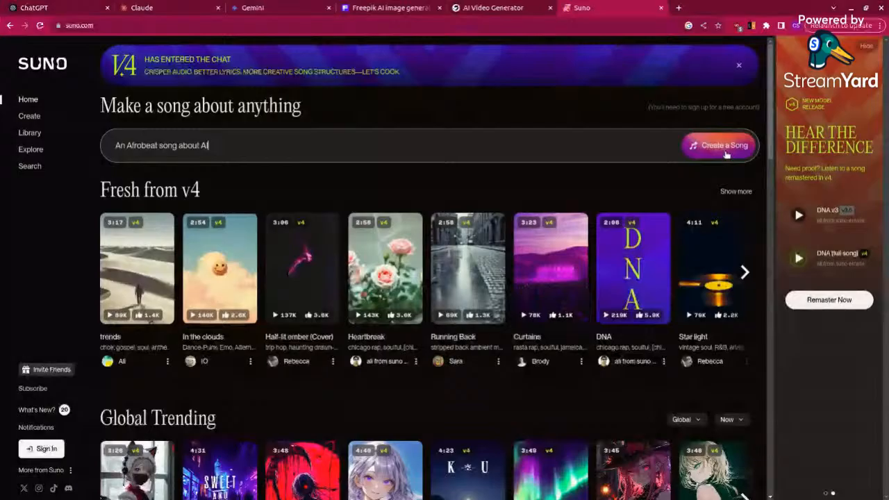
left_click(726, 154)
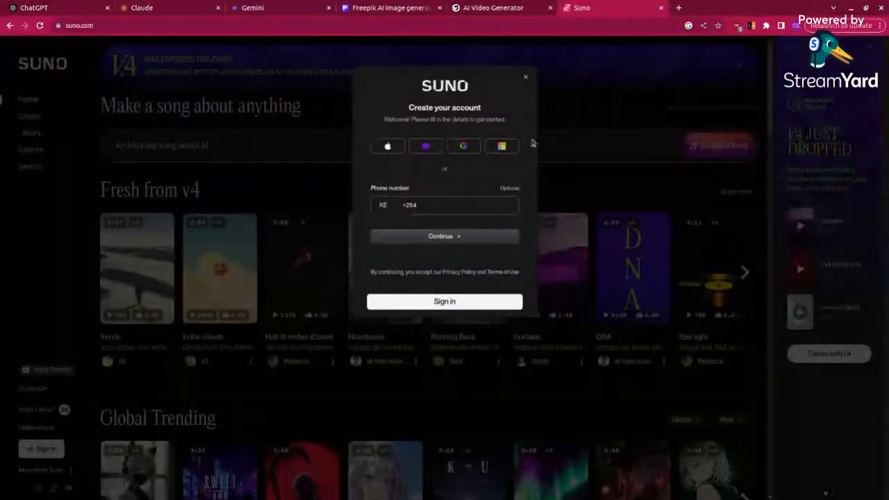
left_click(525, 81)
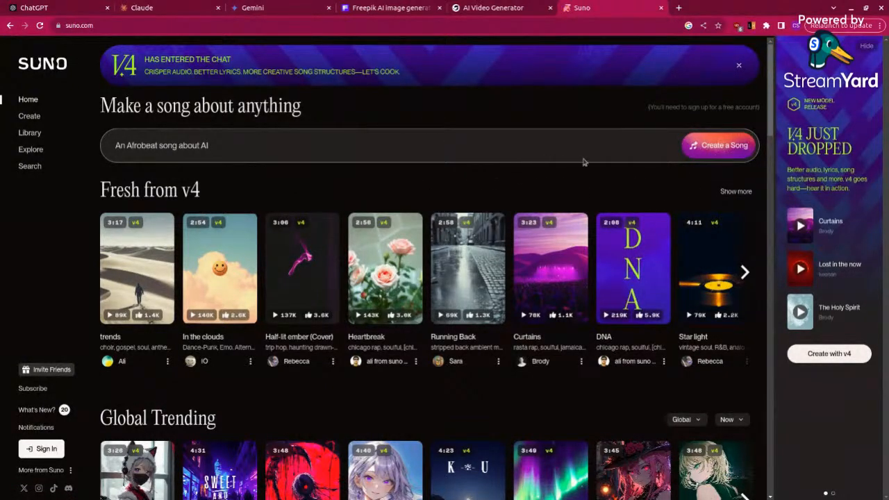
Step: Review the generated DeepAI video of the African girl on her laptop, including its download, regeneration and pricing options
left_click(492, 6)
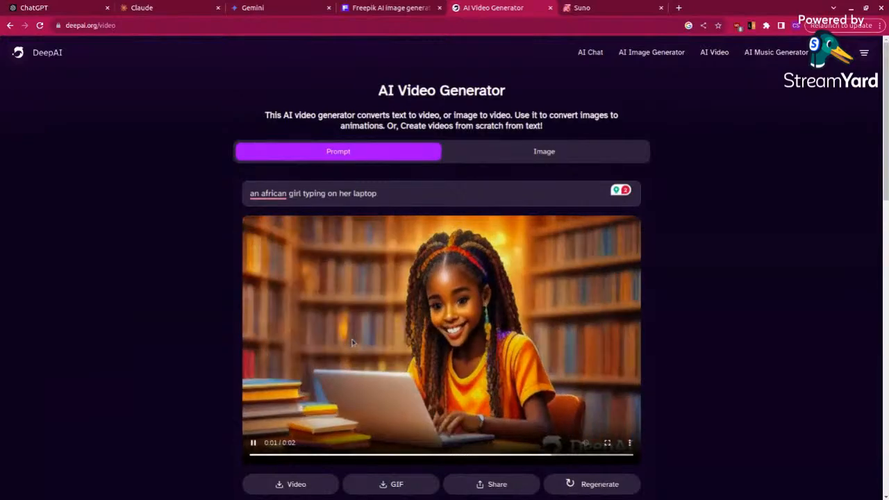
scroll(430, 347, "down", 2)
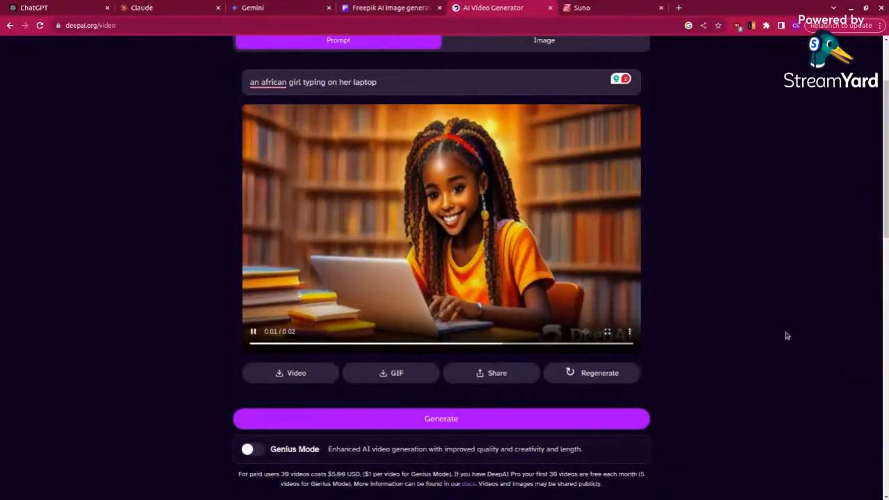
scroll(787, 338, "down", 2)
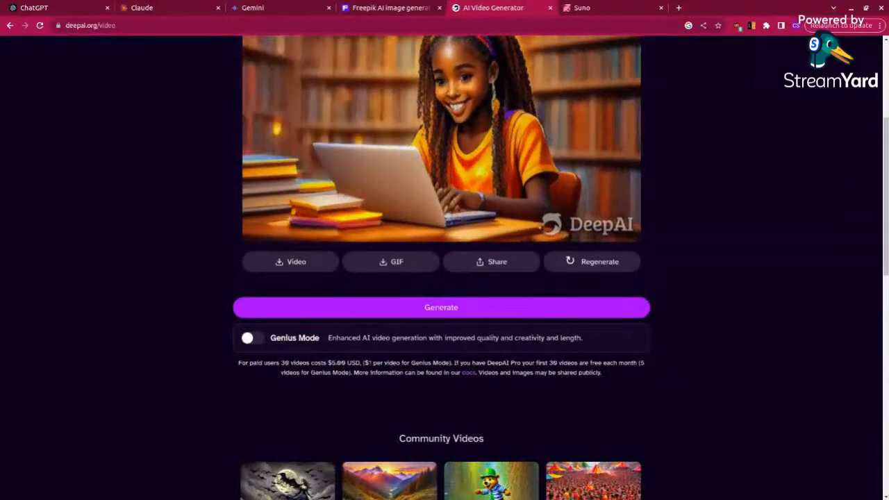
scroll(445, 368, "down", 1)
scroll(445, 368, "up", 2)
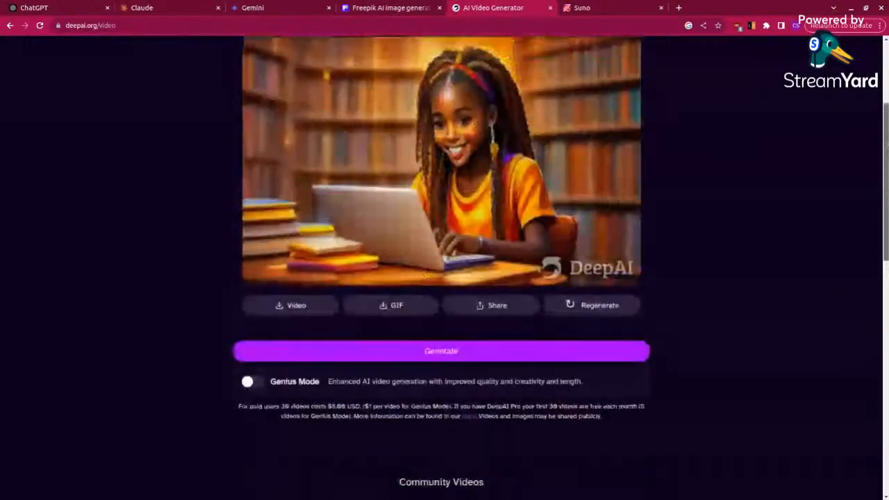
scroll(445, 264, "up", 3)
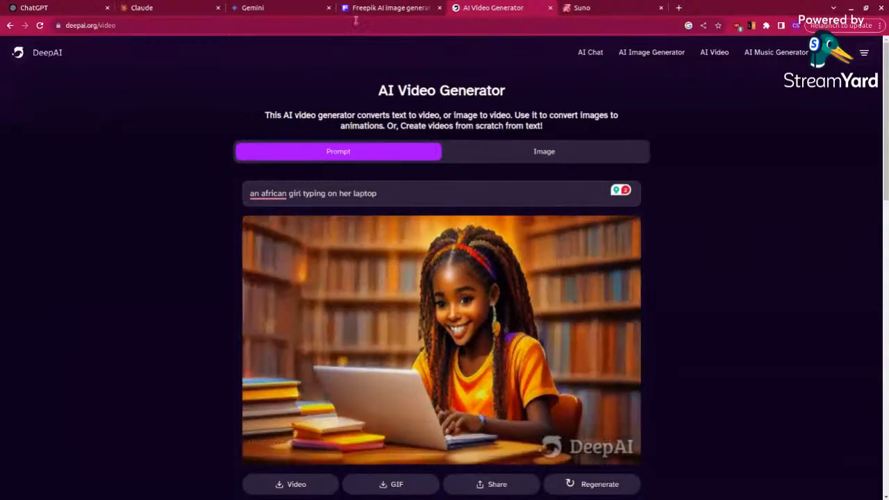
Step: Revisit the Freepik image results and the Suno page, ending back on DeepAI's AI Video Generator page
left_click(381, 8)
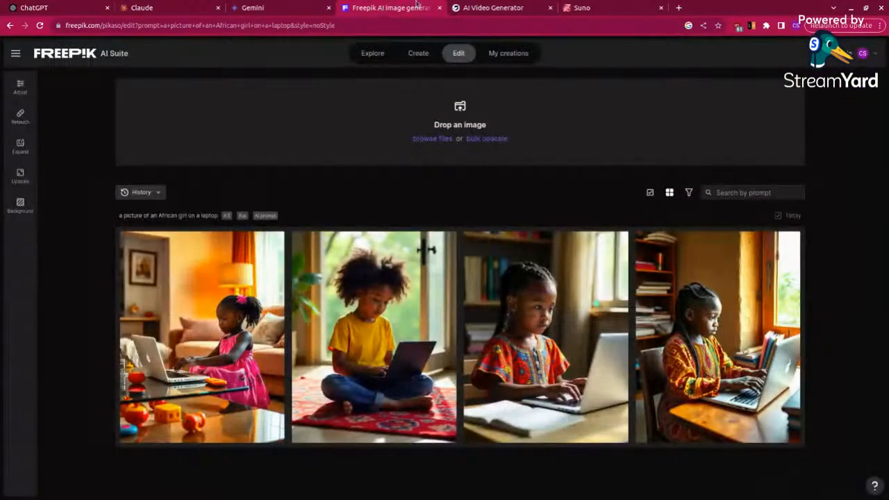
left_click(621, 8)
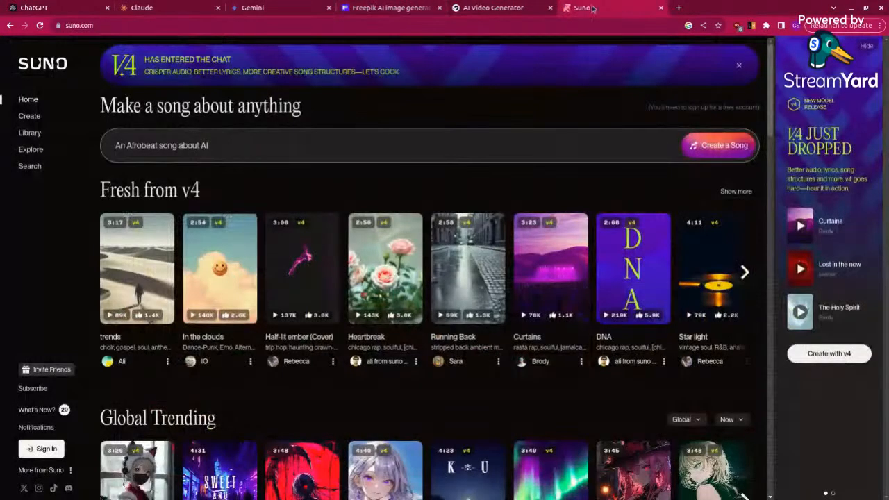
left_click(509, 13)
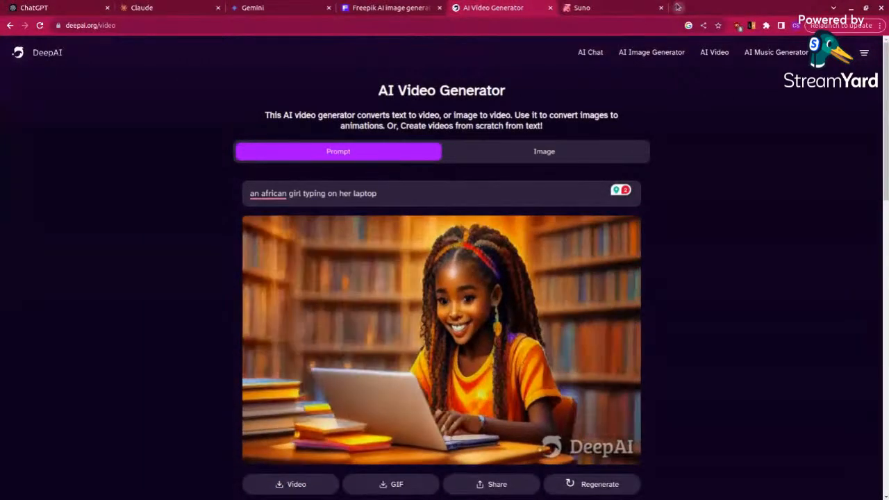
Step: Open a new browser tab and close the ChatGPT, Claude, Gemini, Freepik, DeepAI and Suno tabs
key("ctrl+t")
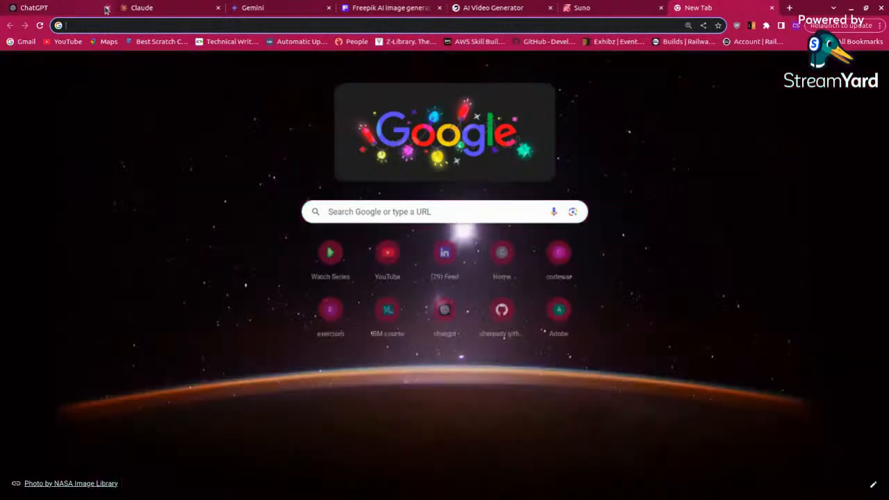
left_click(107, 7)
left_click(107, 8)
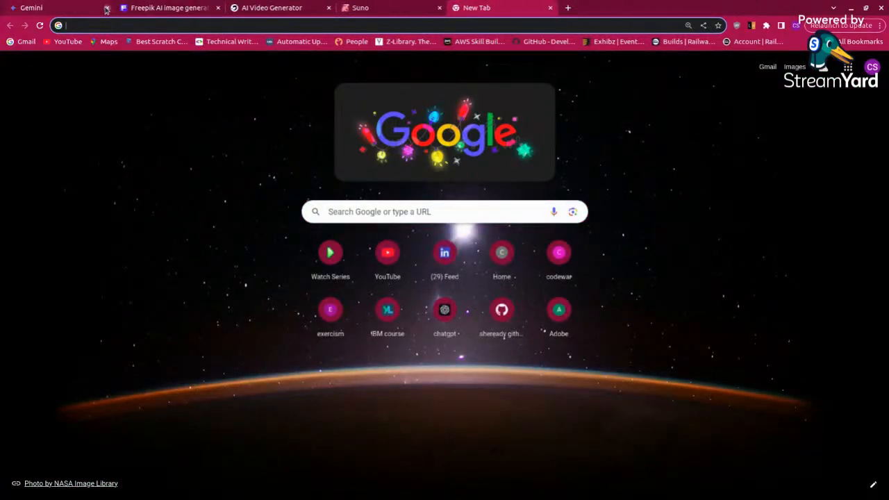
left_click(107, 8)
left_click(107, 8)
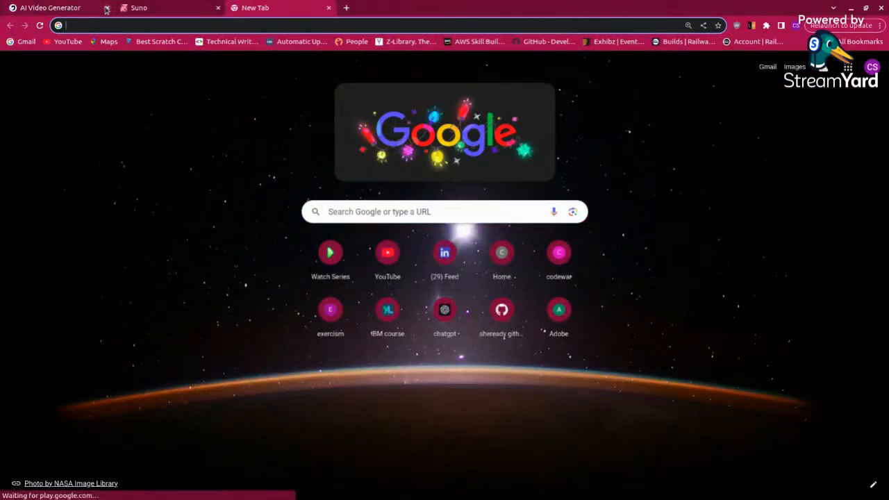
left_click(107, 8)
left_click(107, 8)
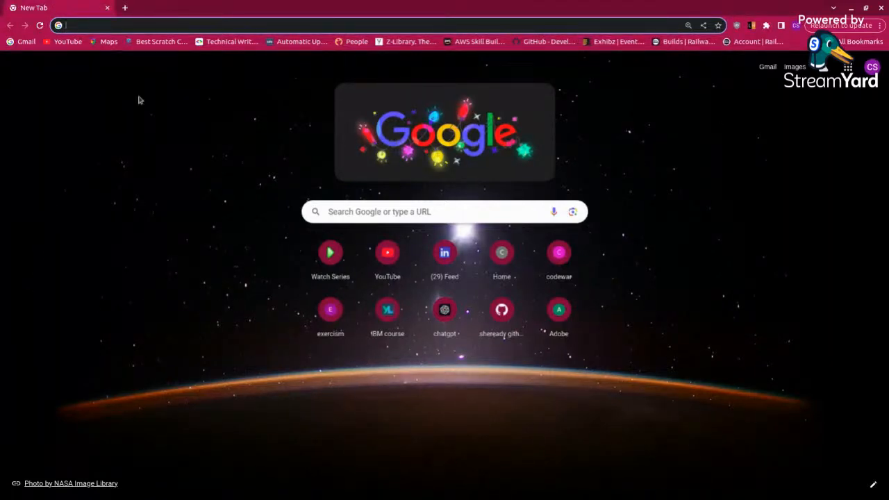
Step: Search Google for "machine learning kids"
left_click(365, 213)
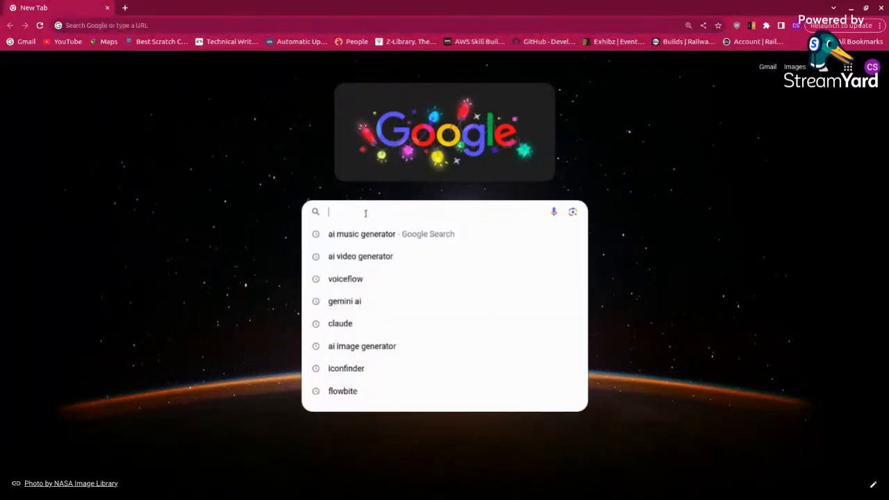
type("mac")
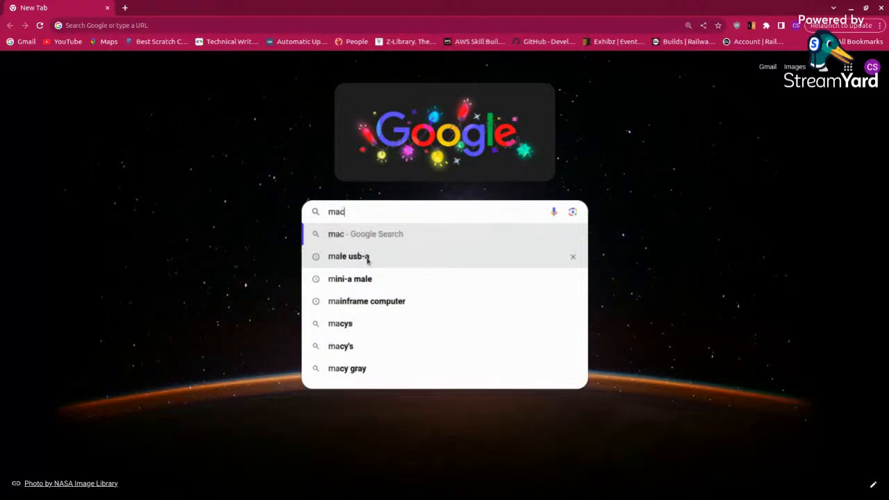
type("hine")
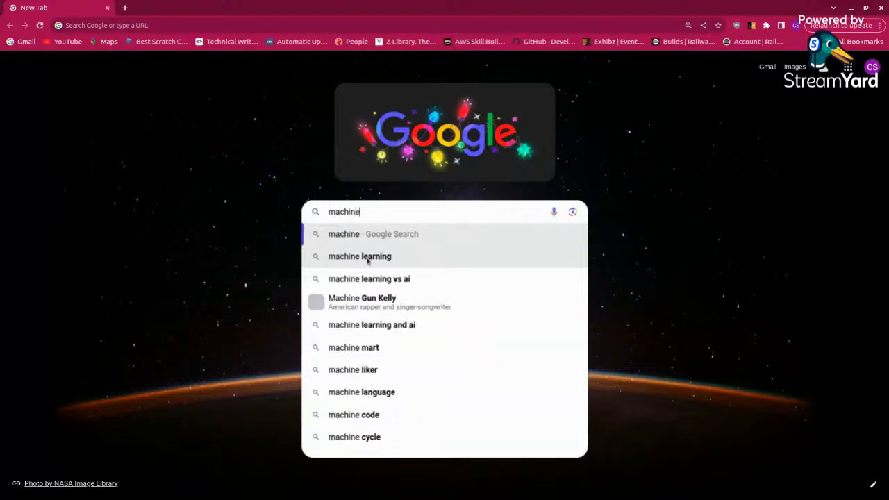
type(" l")
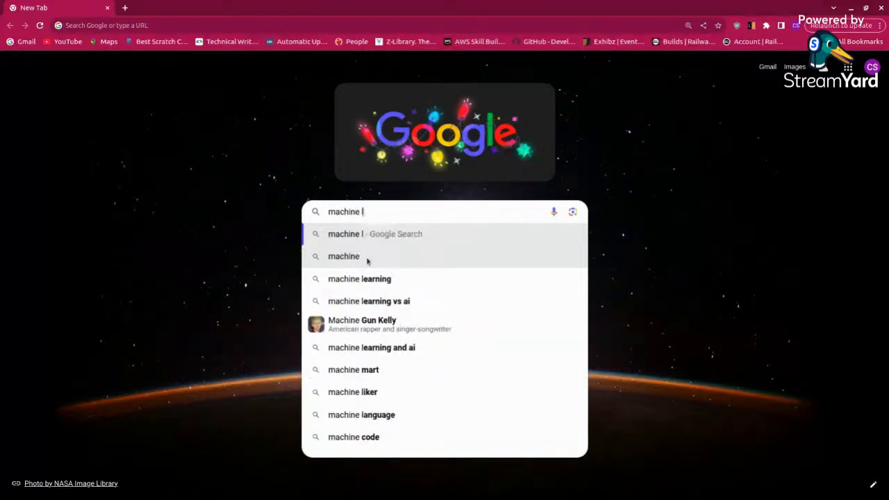
type("earning kids")
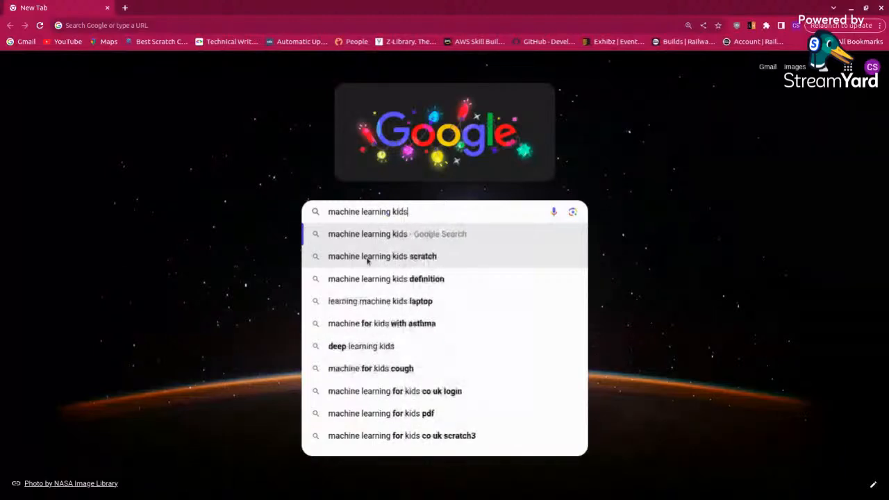
key("Return")
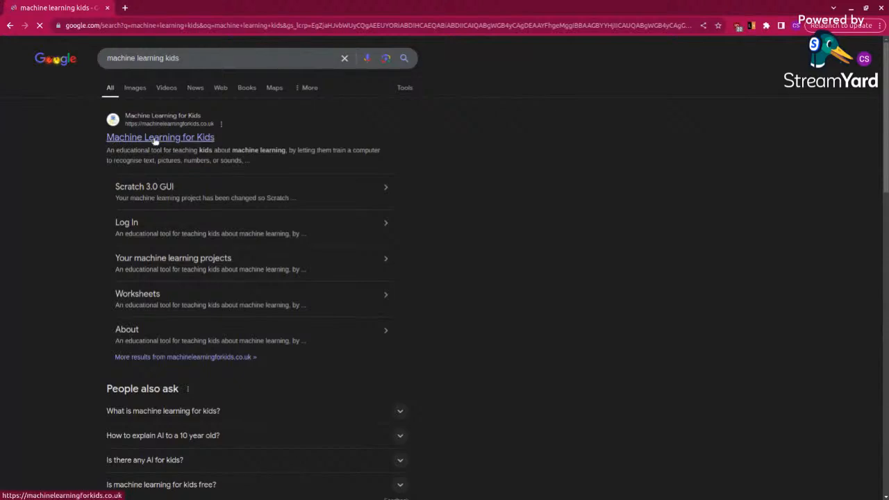
Step: Open the Machine Learning for Kids website and get started by trying it without registering
left_click(155, 141)
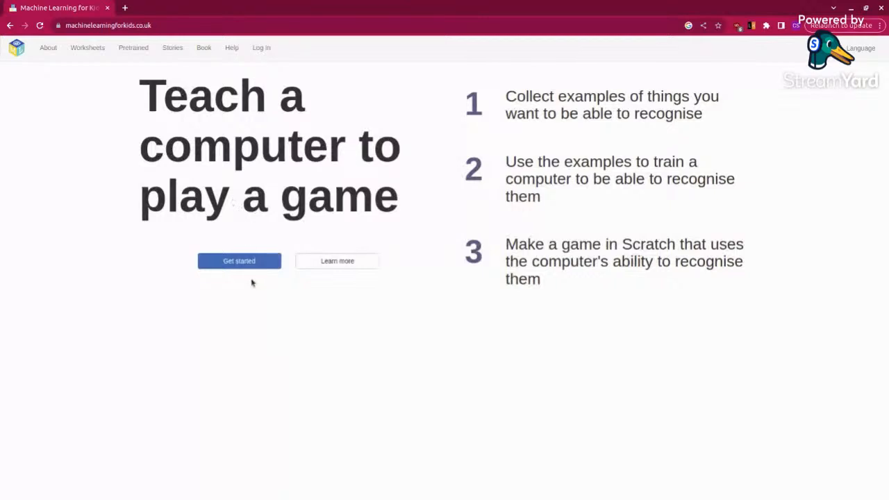
left_click(247, 264)
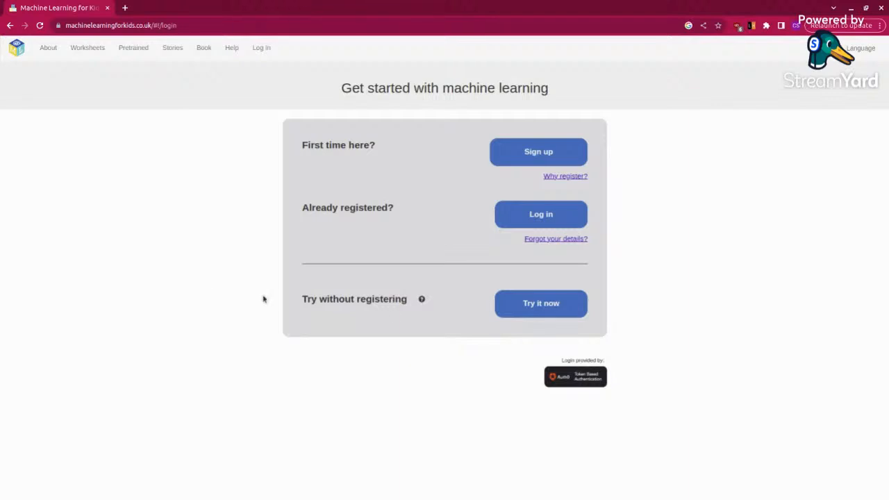
left_click(525, 303)
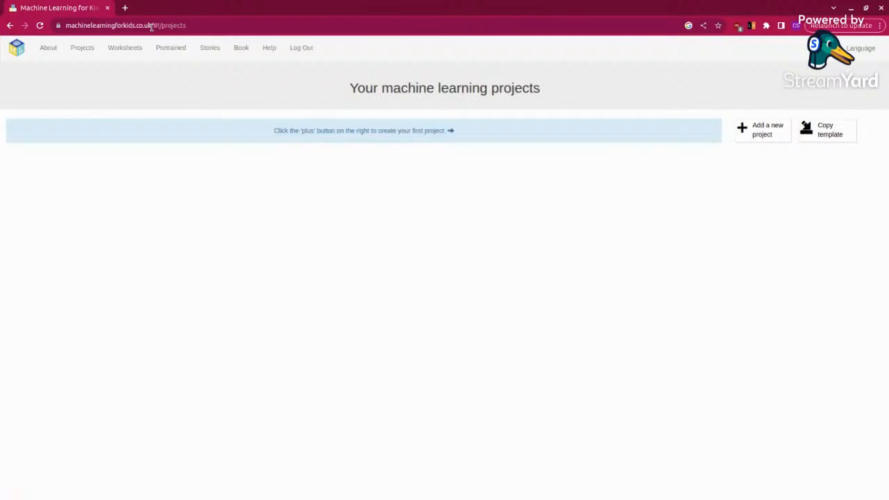
left_click_drag(148, 27, 57, 26)
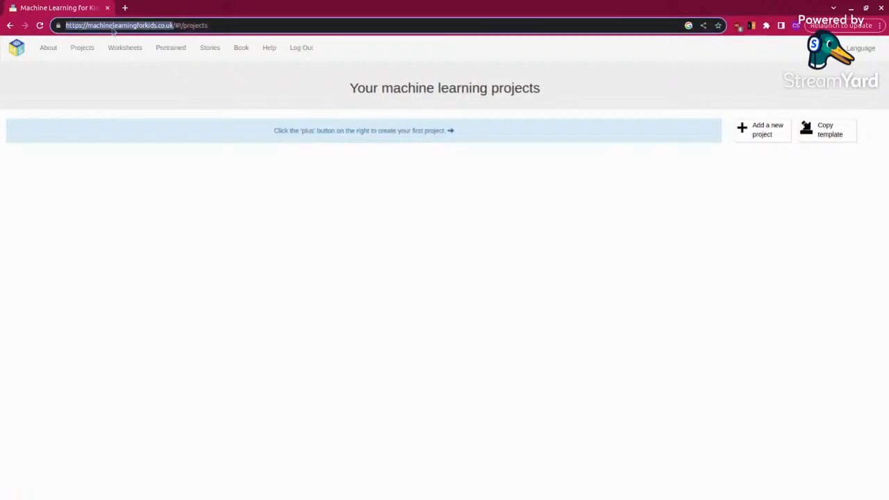
right_click(142, 27)
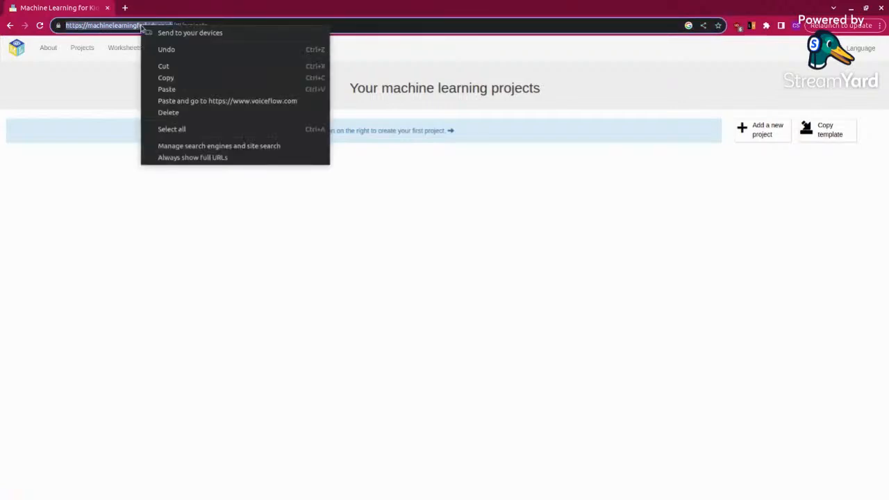
left_click(166, 79)
key("alt+Tab")
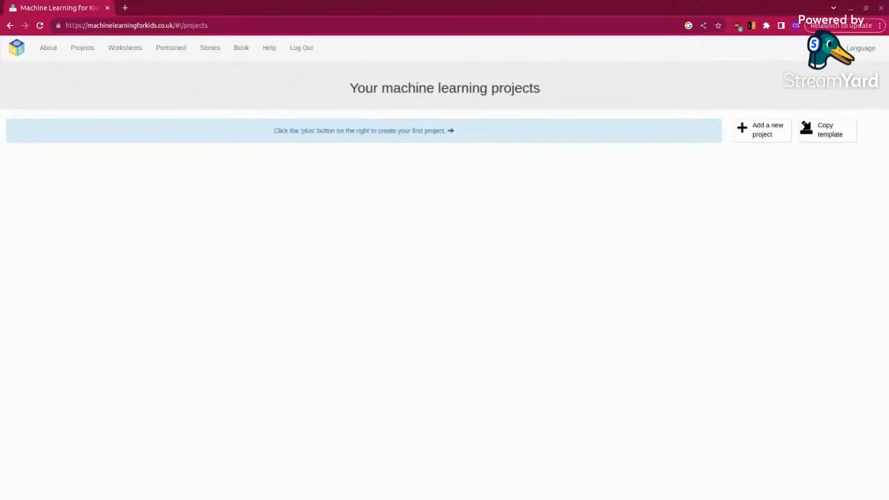
Step: Start a new machine learning project and name it "lion vs cheetah"
left_click(757, 127)
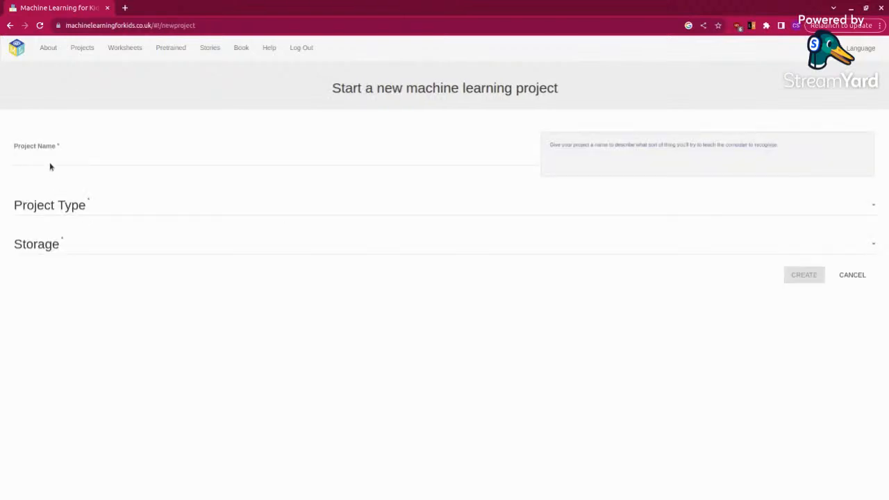
left_click(50, 158)
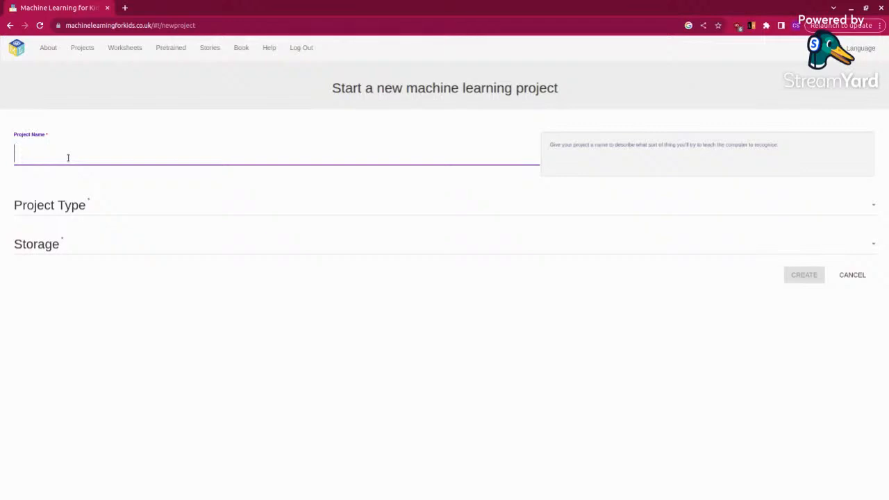
type("lion vs cheetah")
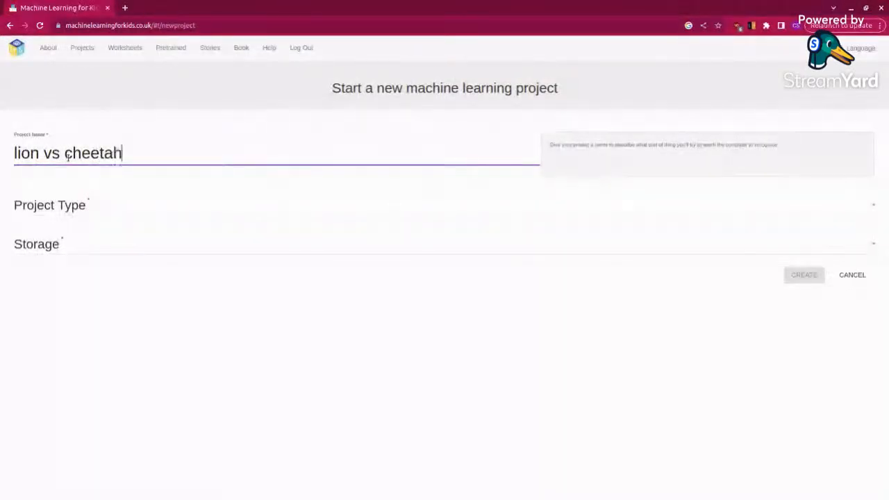
Step: Set the project type to recognising images and the storage to In your web browser, and create the project
left_click(83, 207)
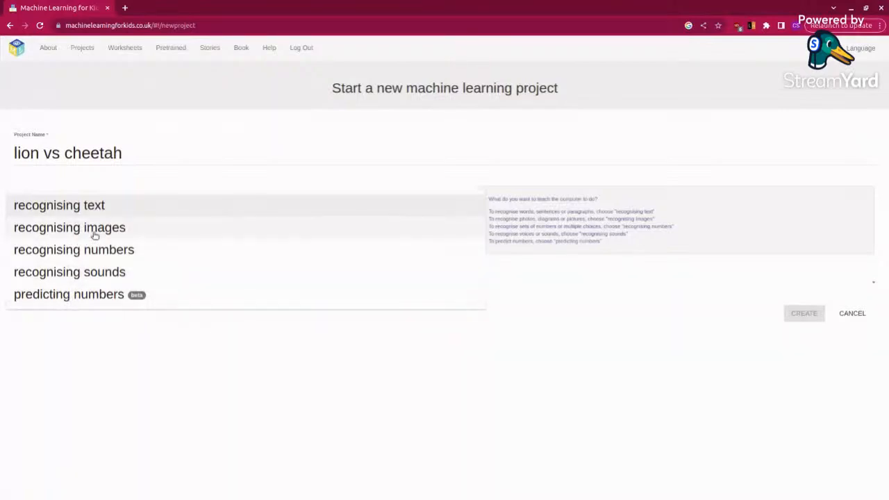
left_click(93, 232)
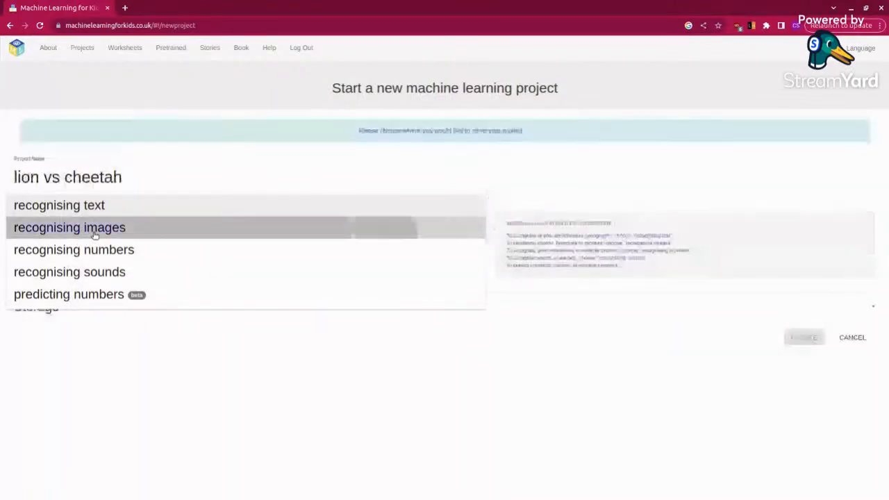
left_click(69, 316)
left_click(71, 267)
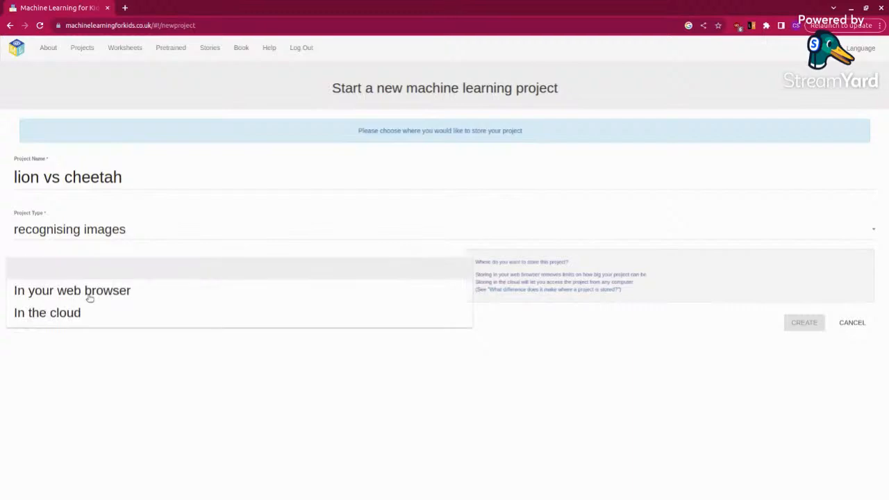
left_click(89, 295)
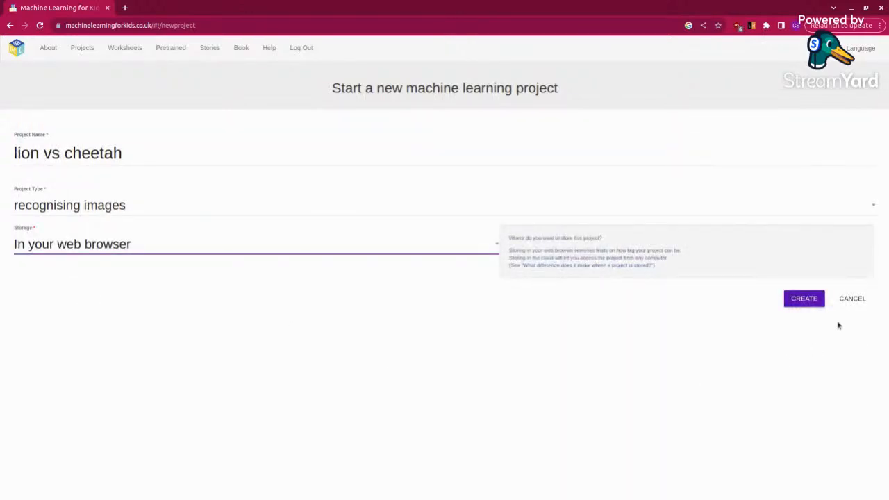
left_click(804, 299)
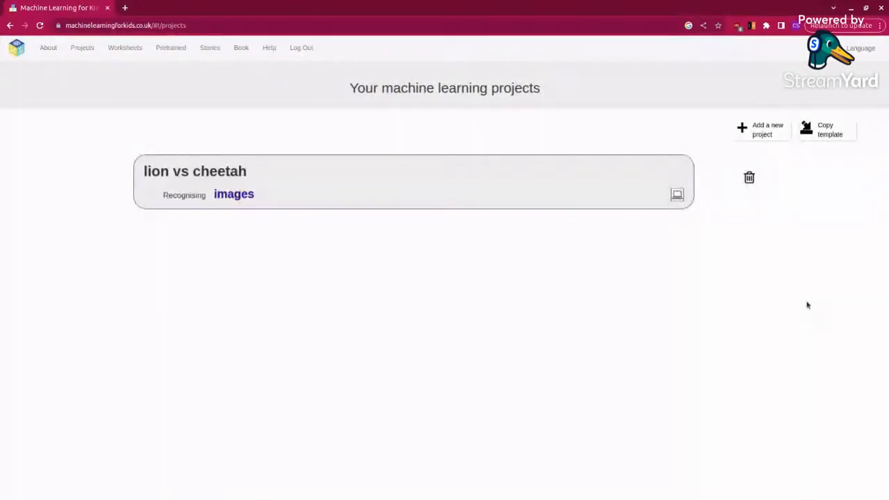
Step: Open the lion vs cheetah project's training page and add the labels "lion" and "cheetah"
left_click(401, 187)
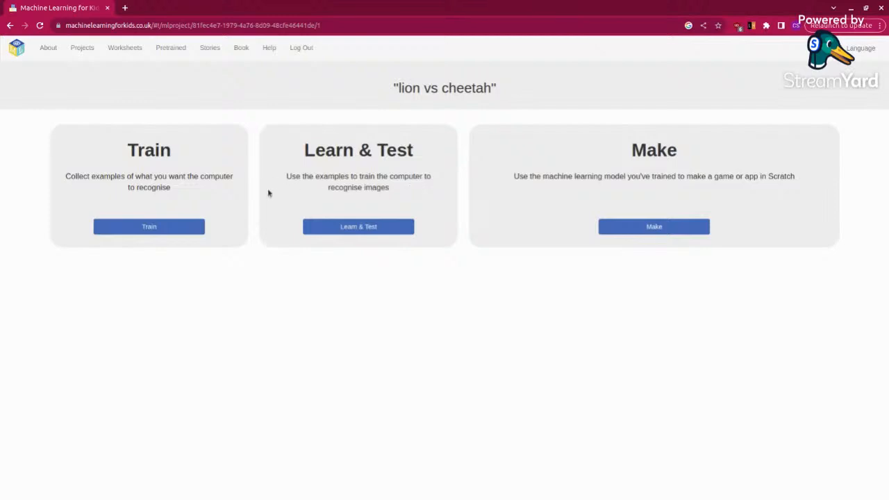
left_click(149, 225)
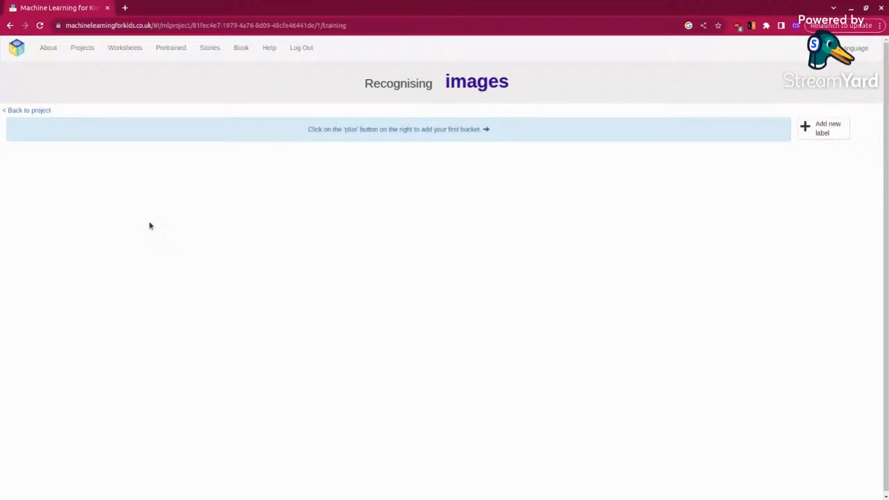
left_click(810, 132)
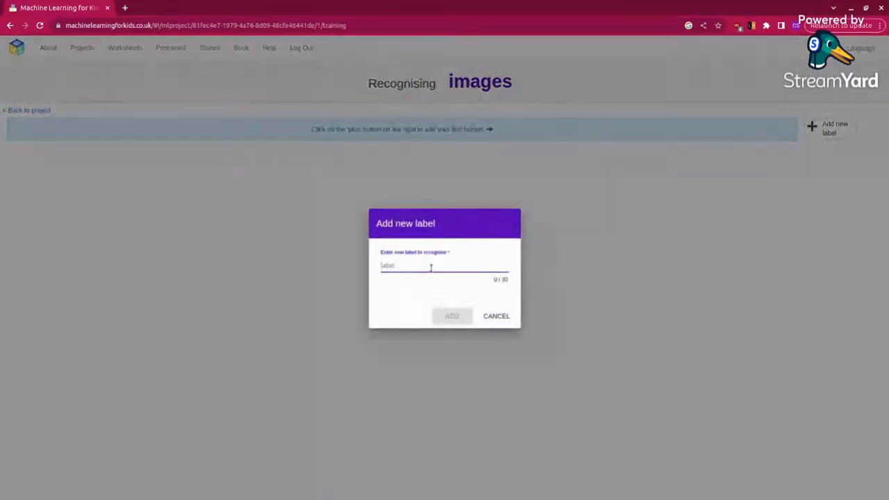
left_click(438, 265)
type("c")
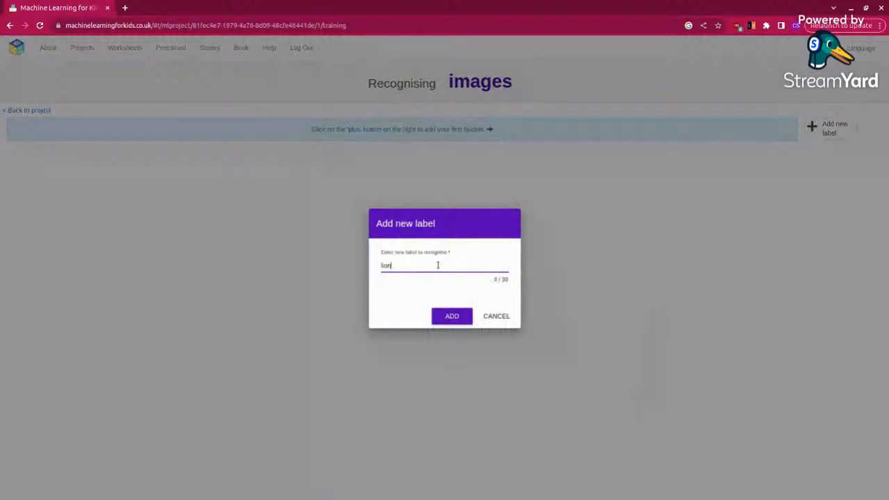
key("Return")
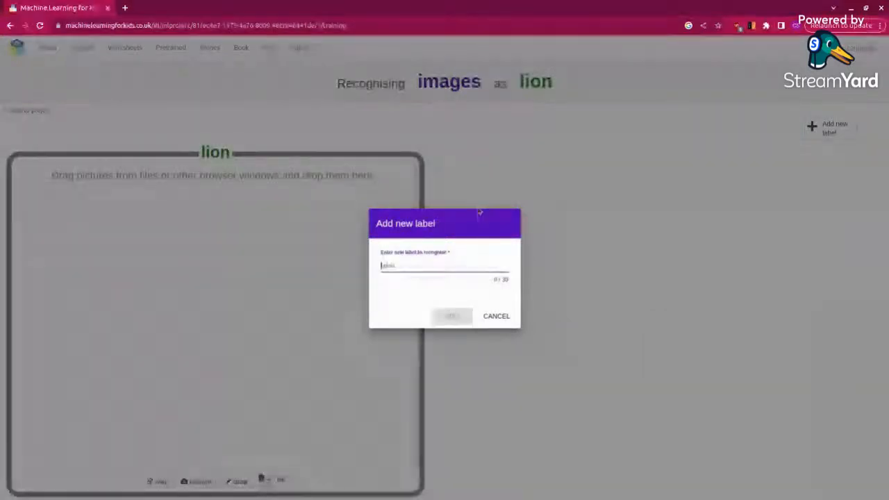
type("cheetah")
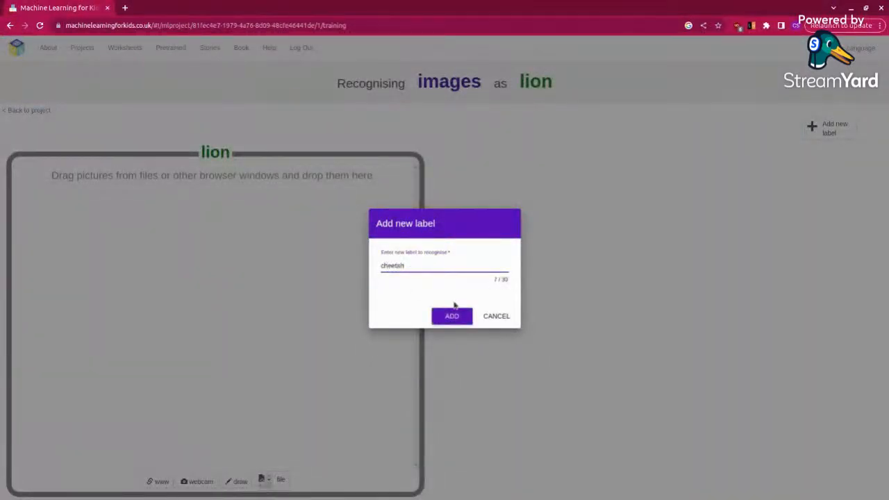
left_click(448, 318)
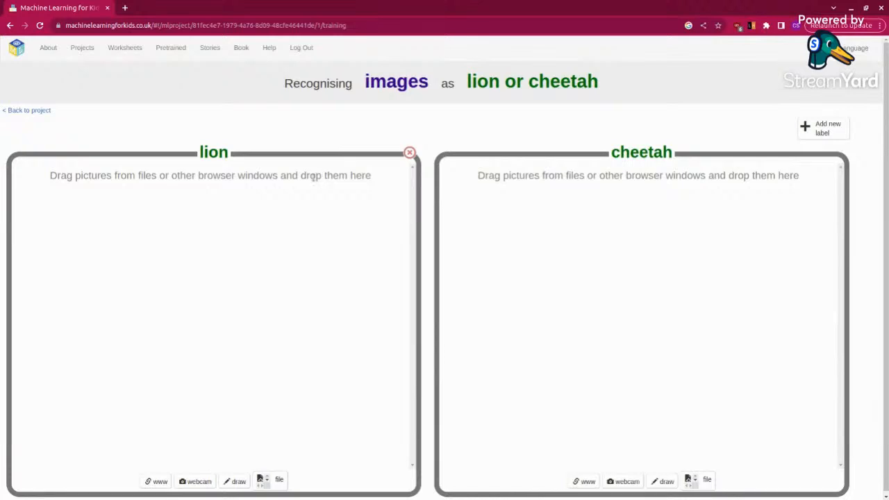
Step: Upload the eight lion pictures from the Downloads folder, lion-130408.jpg through lion.jpeg, to the lion label
left_click(282, 484)
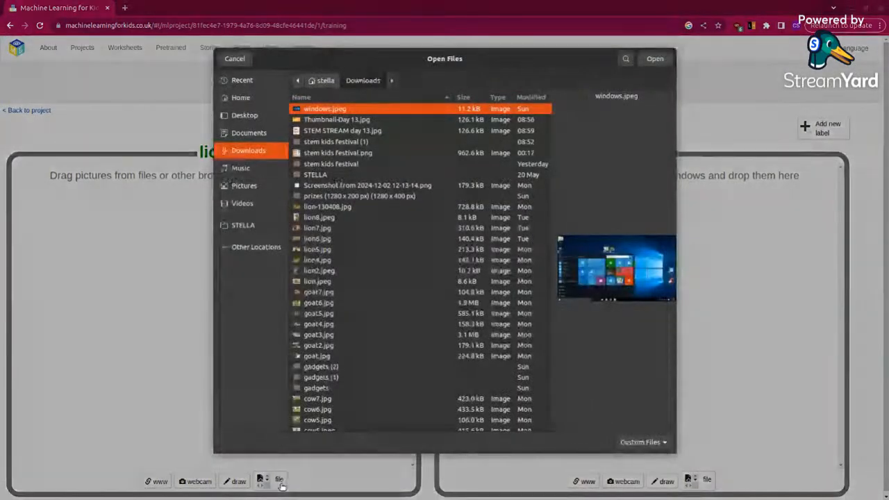
left_click(358, 208)
left_click(320, 218, "ctrl")
left_click(319, 228, "ctrl")
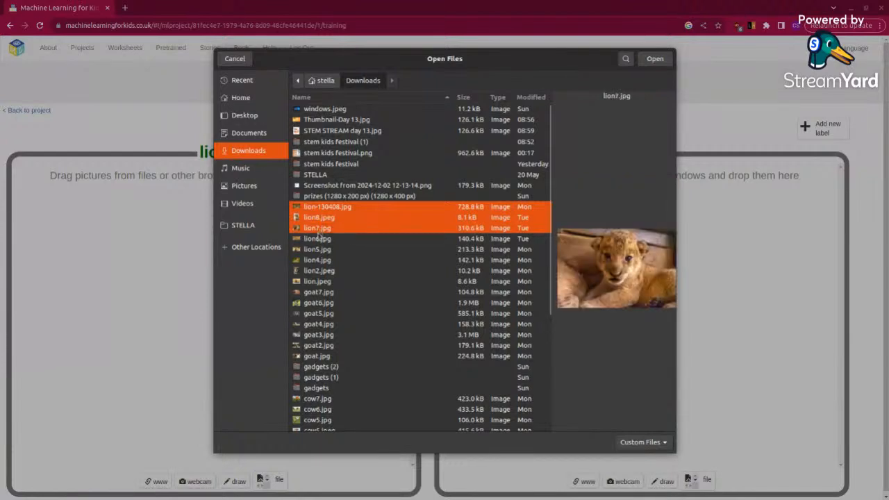
left_click(319, 239, "ctrl")
left_click(318, 249, "ctrl")
left_click(318, 259, "ctrl")
left_click(319, 270, "ctrl")
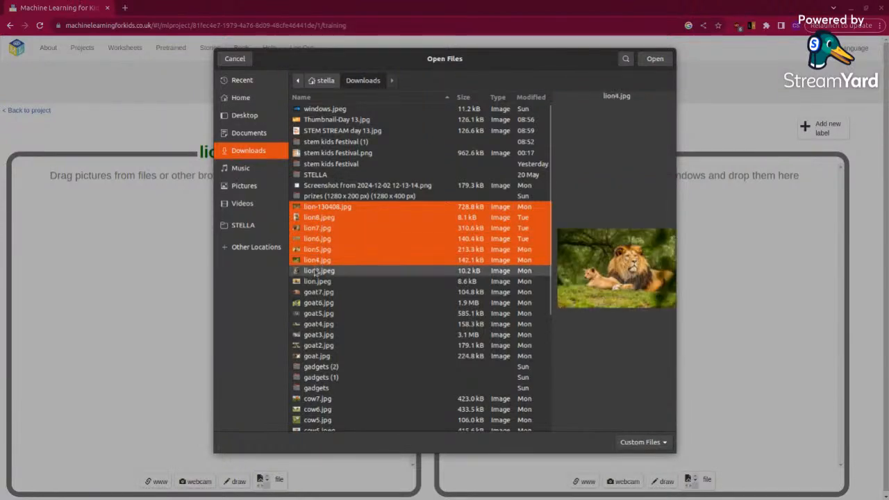
left_click(318, 282, "ctrl")
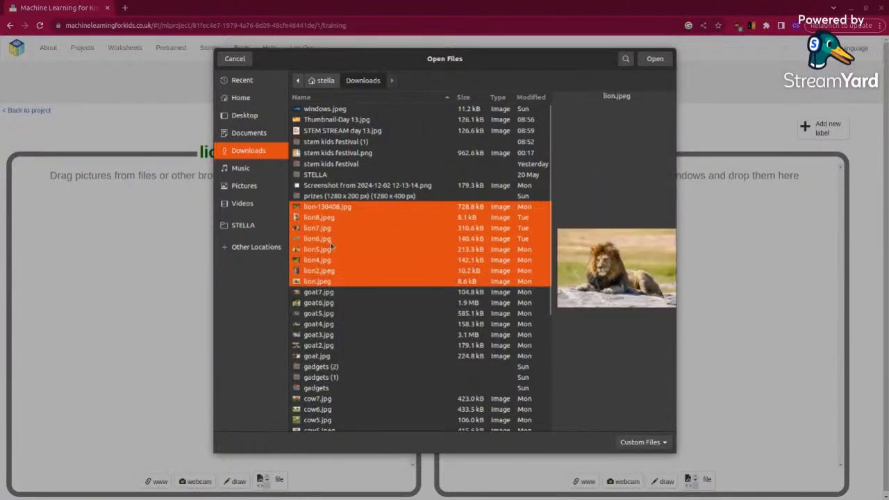
left_click(660, 59)
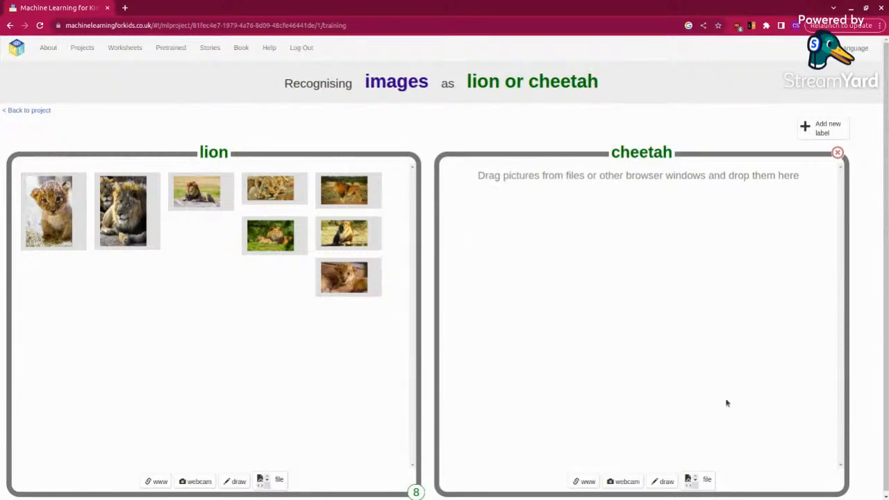
Step: Upload the nine cheetah pictures from the Downloads folder, cheetah9.jpg through cheetah.jpeg, to the cheetah label
left_click(708, 480)
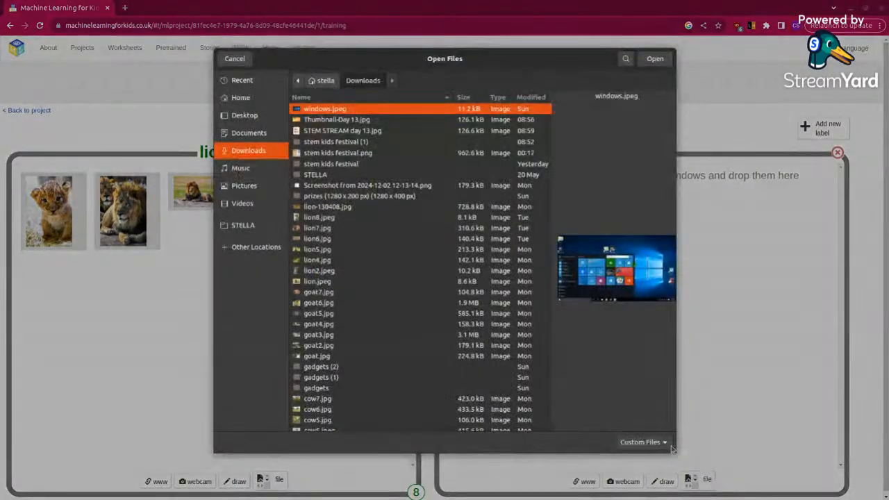
scroll(366, 278, "down", 5)
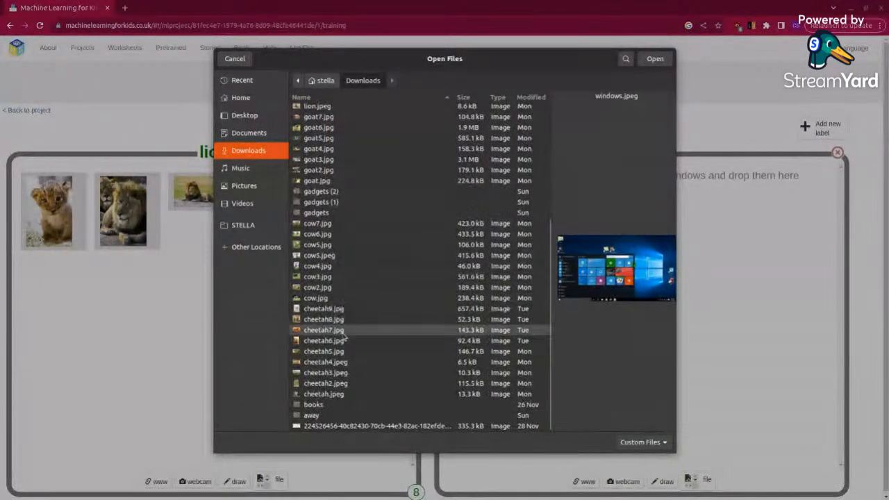
left_click(351, 309)
left_click(340, 320, "ctrl")
left_click(323, 330, "ctrl")
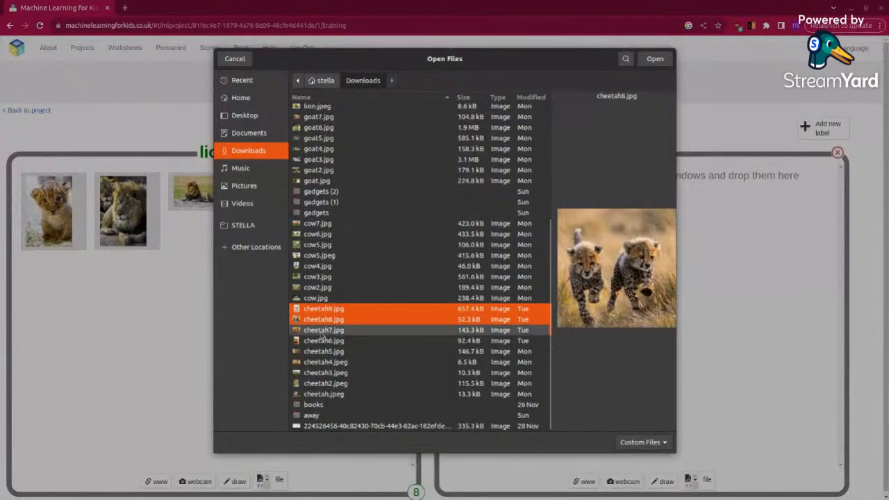
left_click(321, 341, "ctrl")
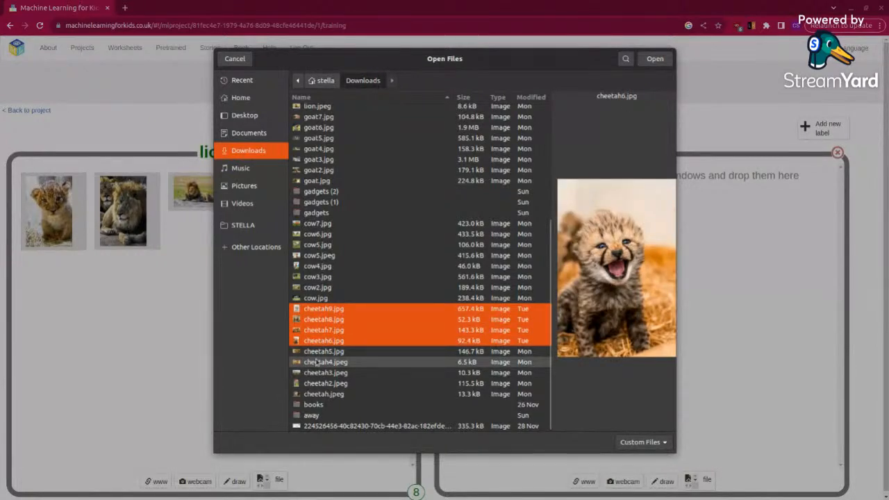
left_click(324, 394, "shift")
left_click(656, 59)
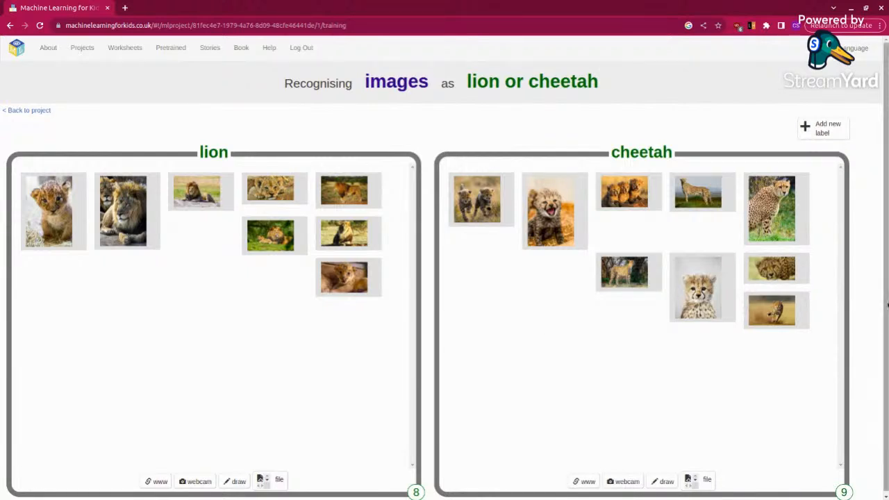
Step: Return to the project and start training a new machine learning model in its Learn & Test section
scroll(872, 389, "down", 1)
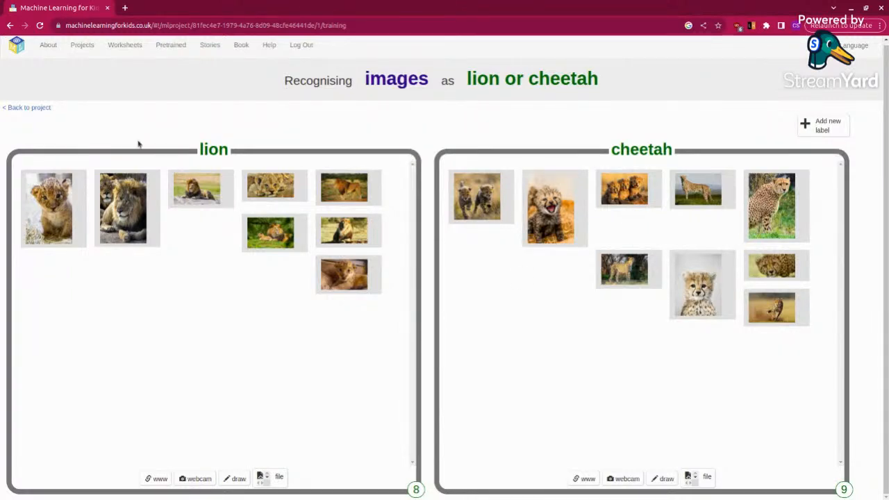
left_click(40, 108)
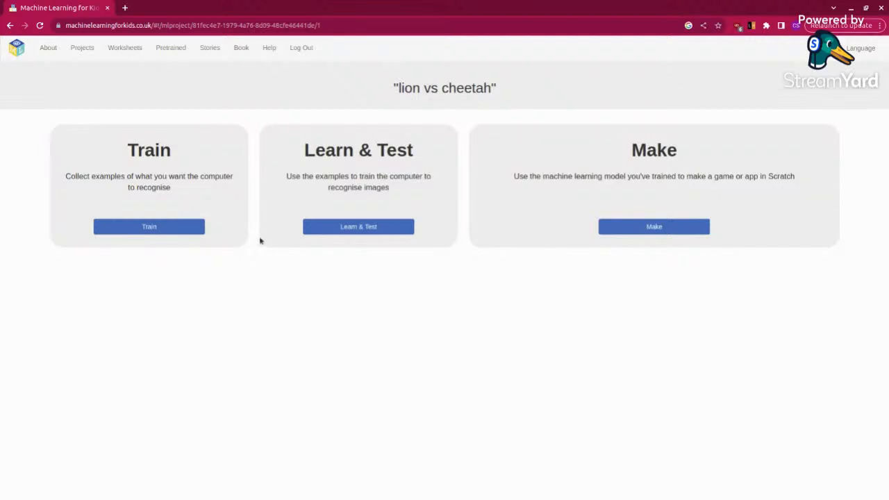
left_click(392, 227)
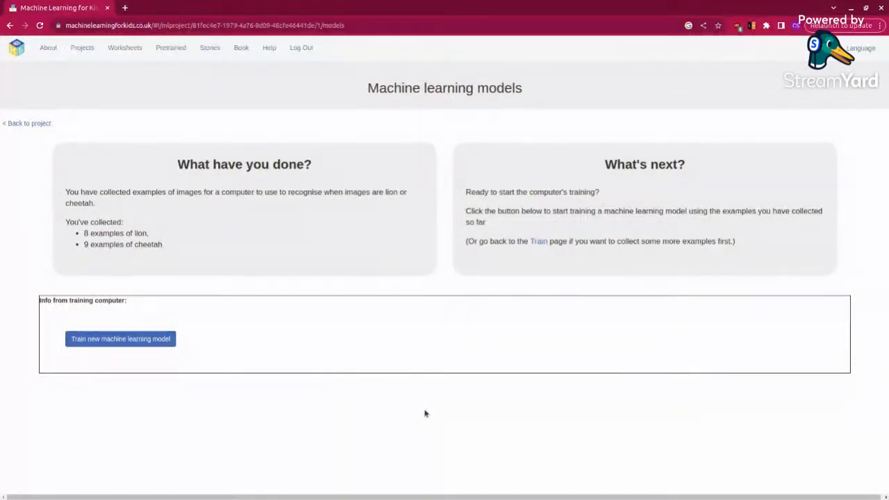
left_click(150, 340)
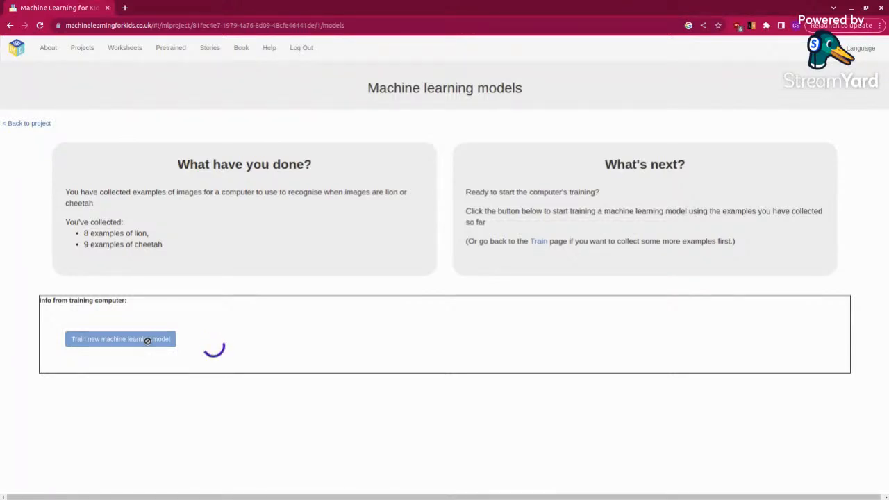
Step: Search Google for "lion" in a new browser tab and browse the image results
left_click(125, 7)
left_click(380, 207)
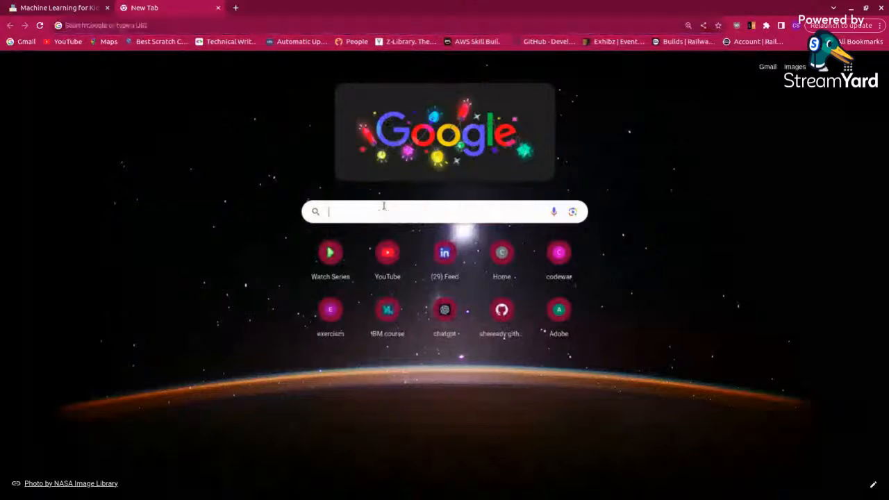
type("lion")
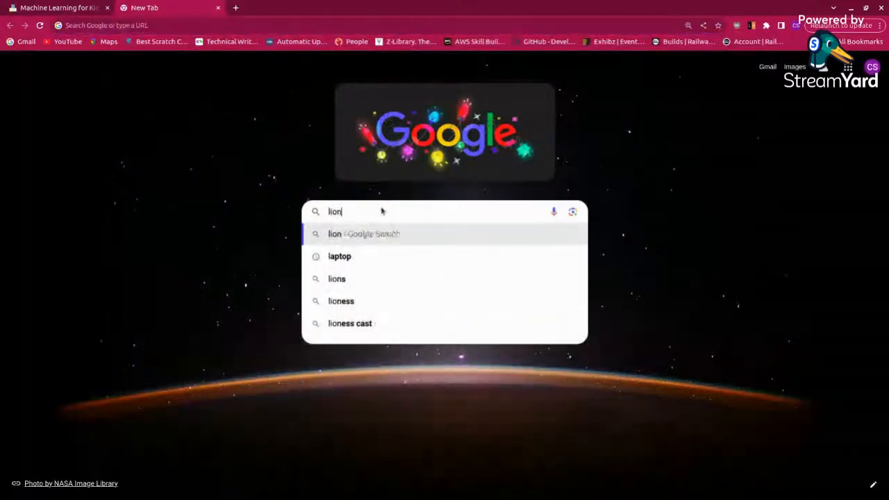
key("Return")
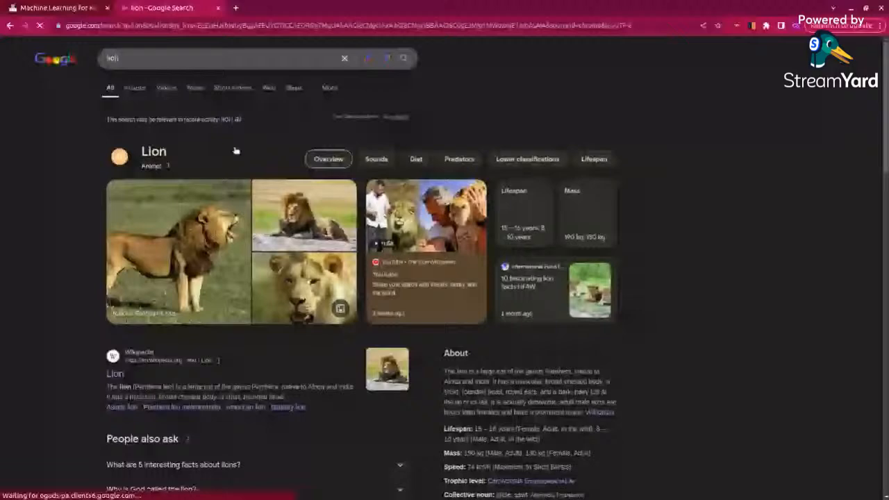
left_click(134, 89)
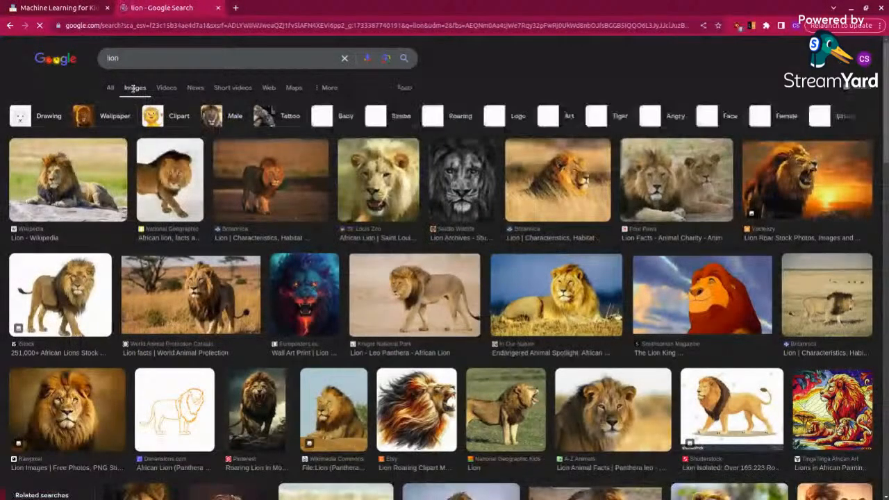
scroll(333, 310, "down", 1)
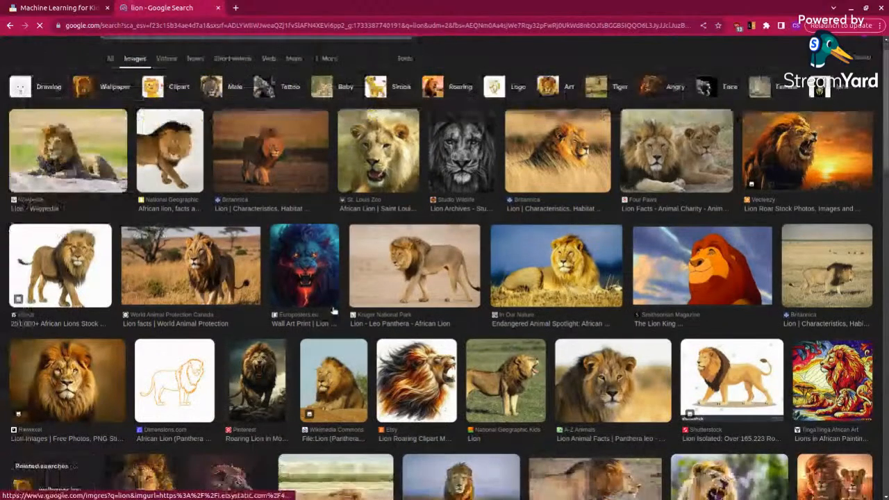
scroll(333, 311, "down", 3)
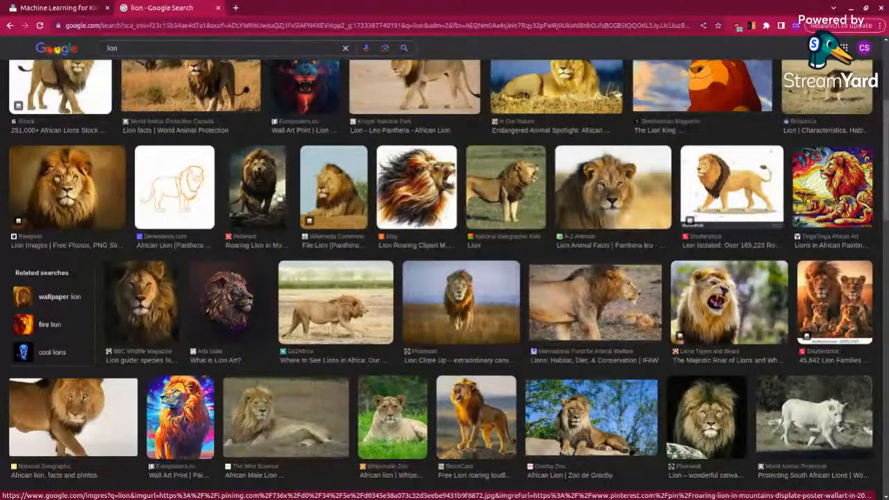
Step: Open the National Geographic "African lion, facts and photos" image result and copy its image address
left_click(98, 439)
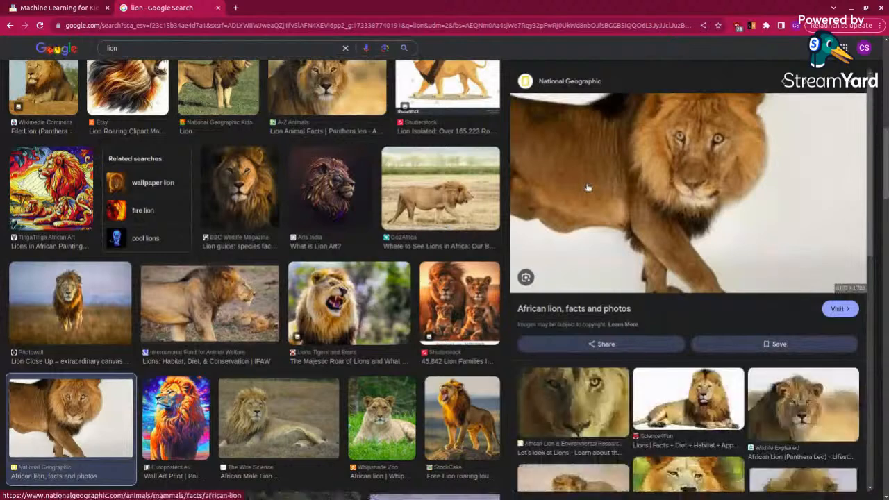
right_click(586, 184)
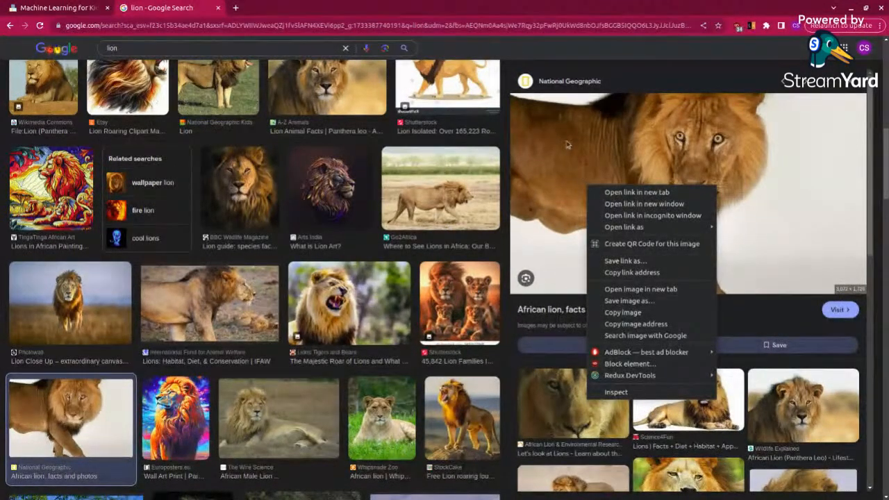
left_click(624, 324)
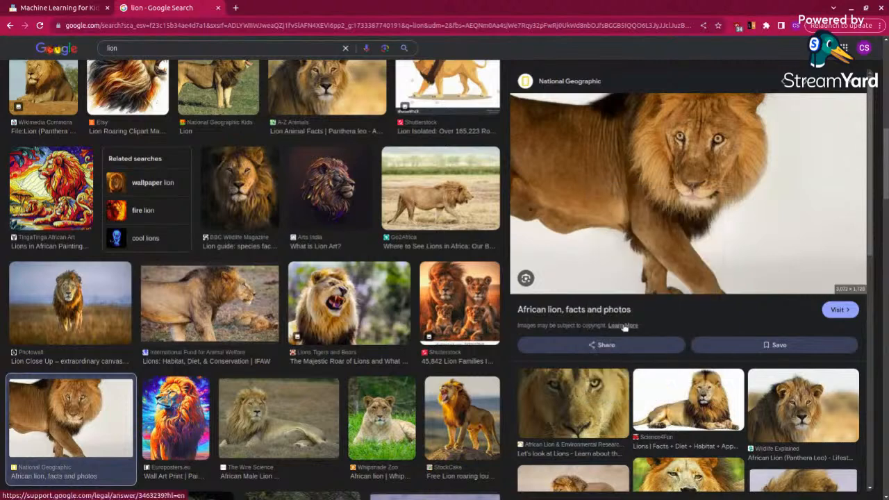
Step: Test the trained model in Machine Learning for Kids with the copied web address of the National Geographic lion image
left_click(35, 13)
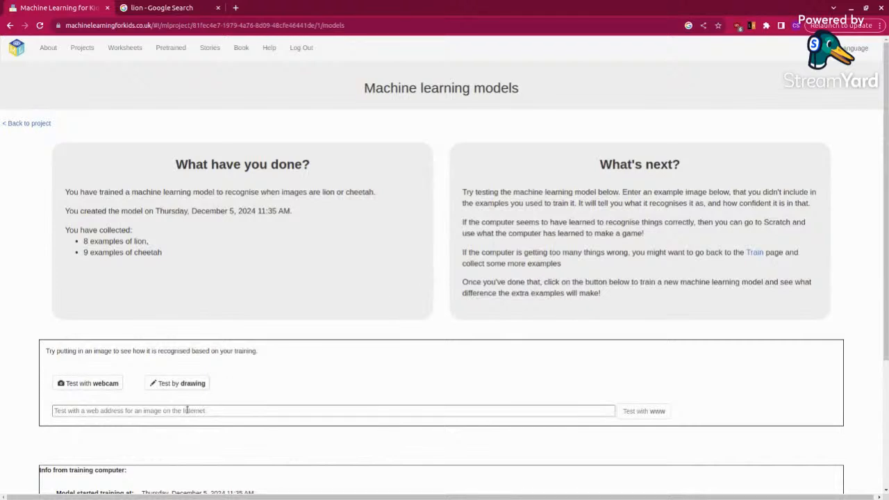
left_click(210, 410)
right_click(210, 410)
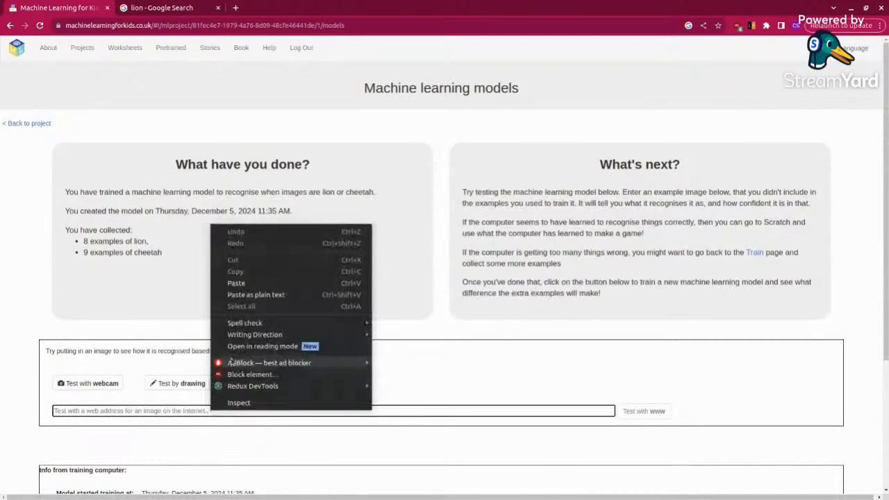
left_click(260, 283)
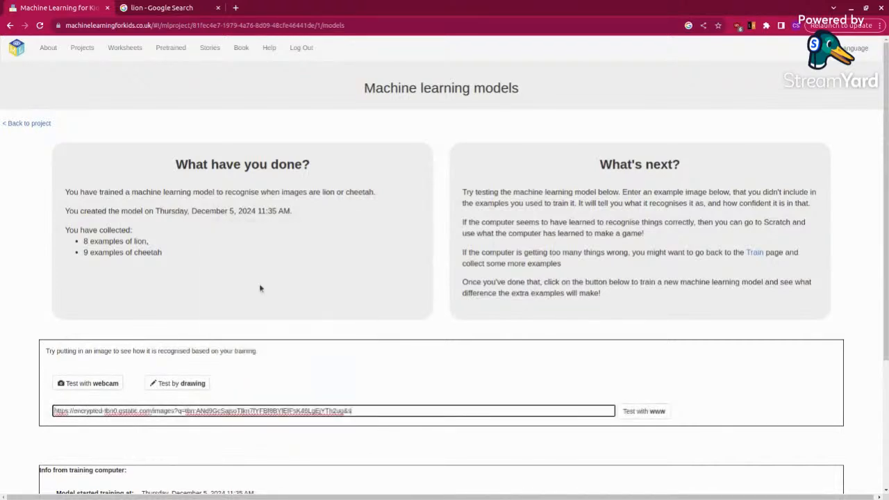
left_click(646, 411)
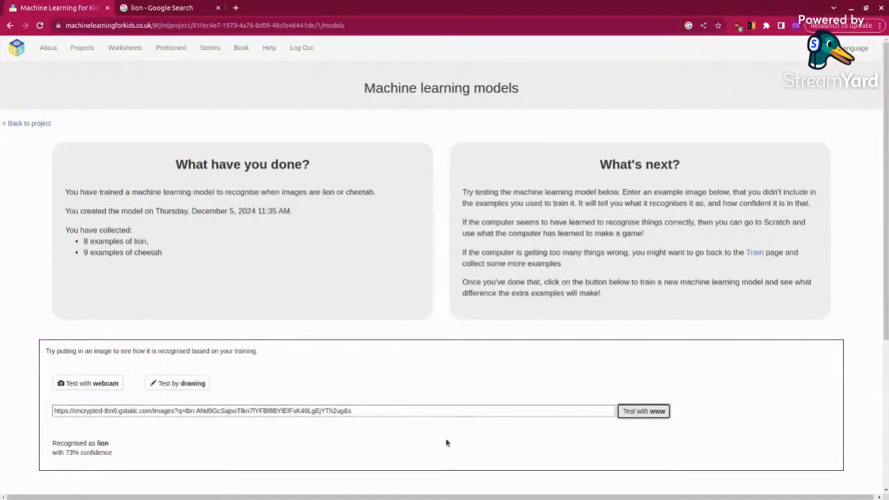
key("ctrl+plus")
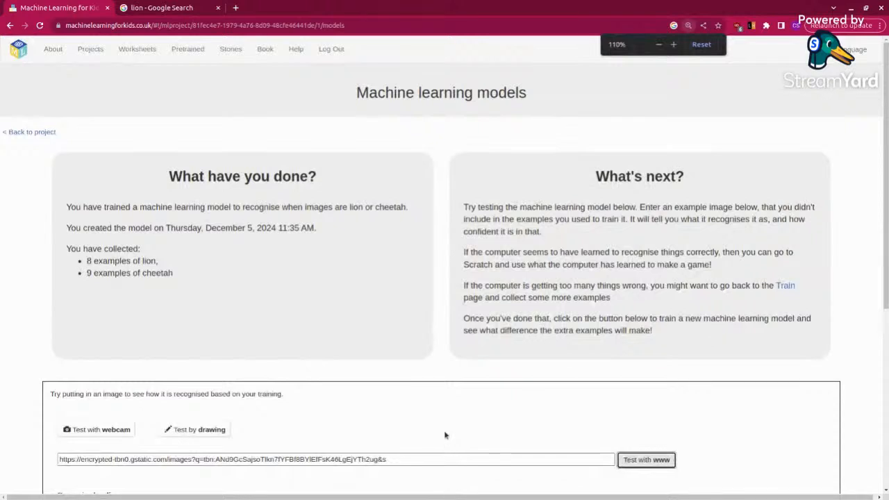
scroll(444, 435, "down", 5)
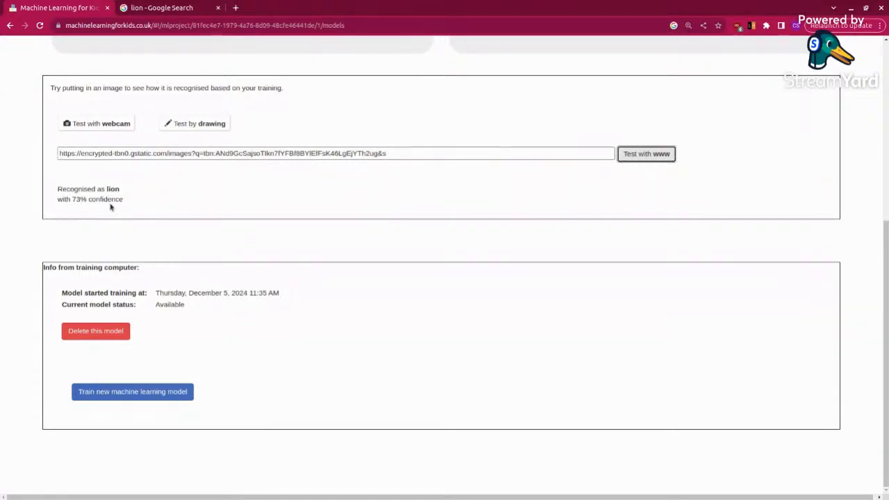
Step: Return to the lion image results and copy the image address of the Shutterstock lion family picture
left_click(167, 8)
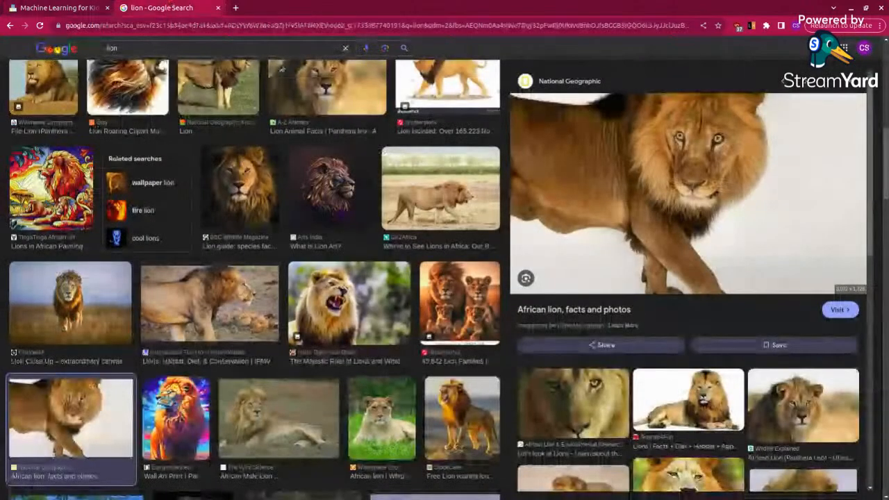
left_click(457, 312)
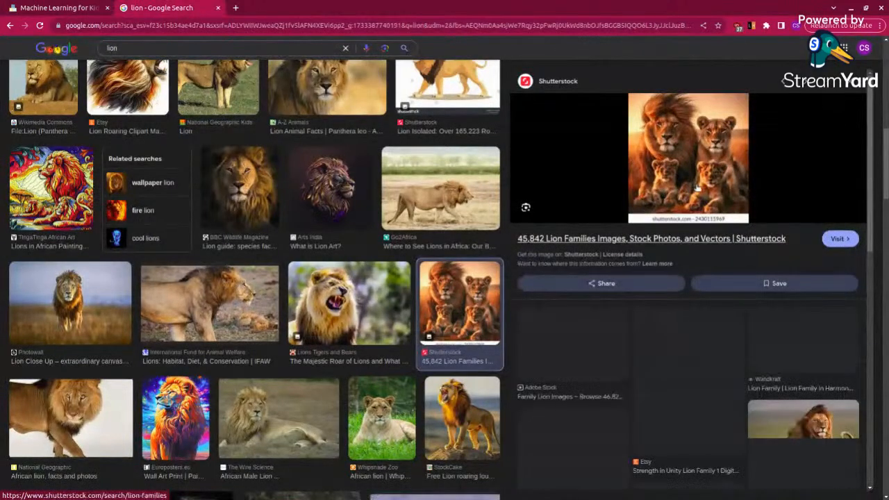
right_click(675, 148)
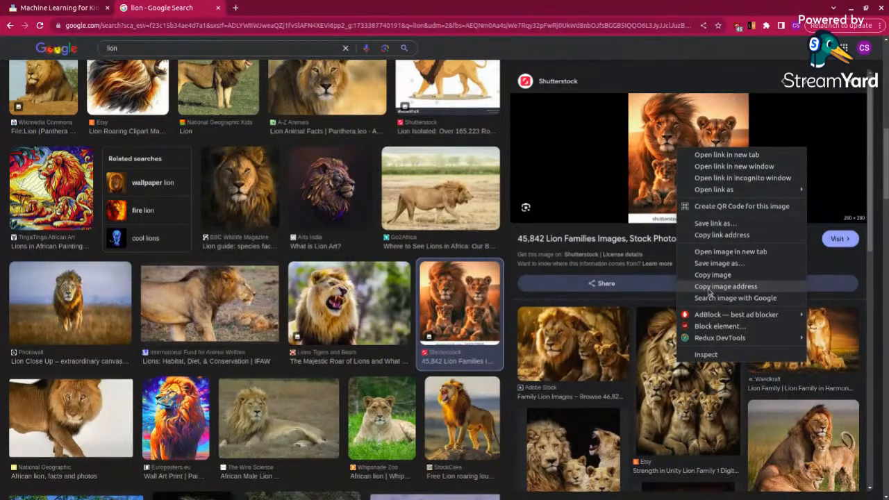
left_click(710, 287)
Step: Replace the model's test web address with the copied Shutterstock lion family image address and run the test
left_click(56, 7)
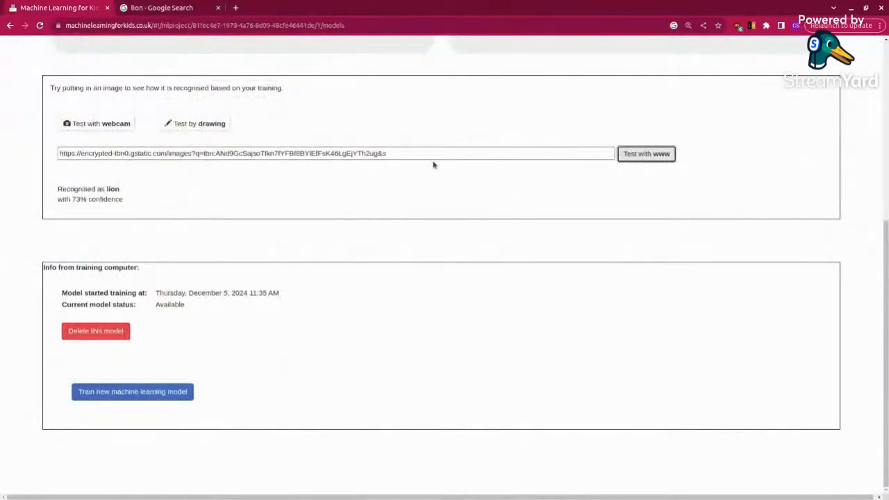
left_click_drag(412, 153, 55, 160)
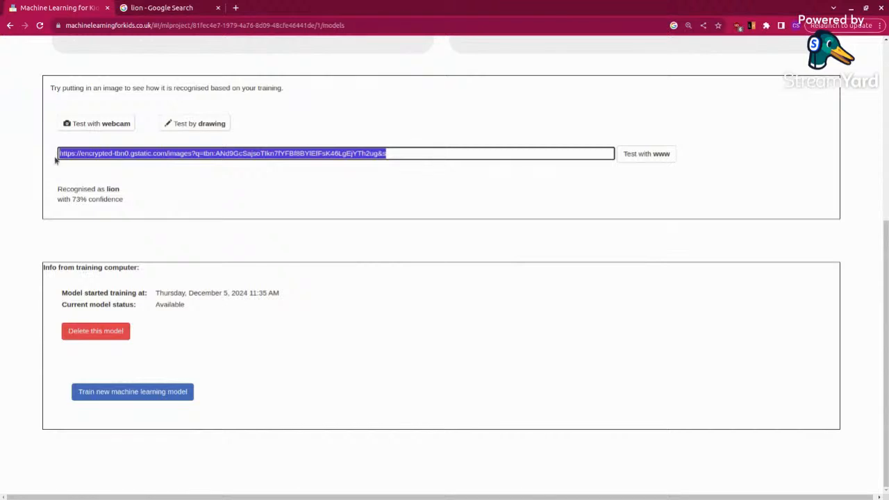
key("BackSpace")
right_click(67, 153)
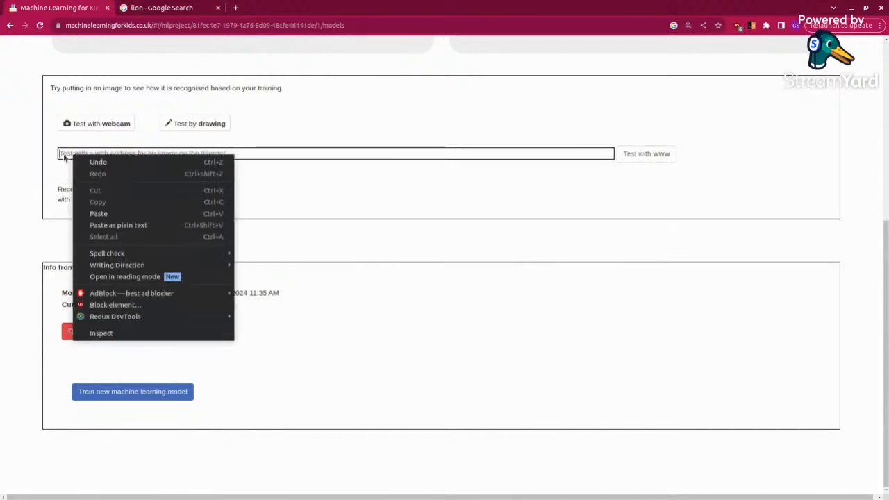
left_click(91, 213)
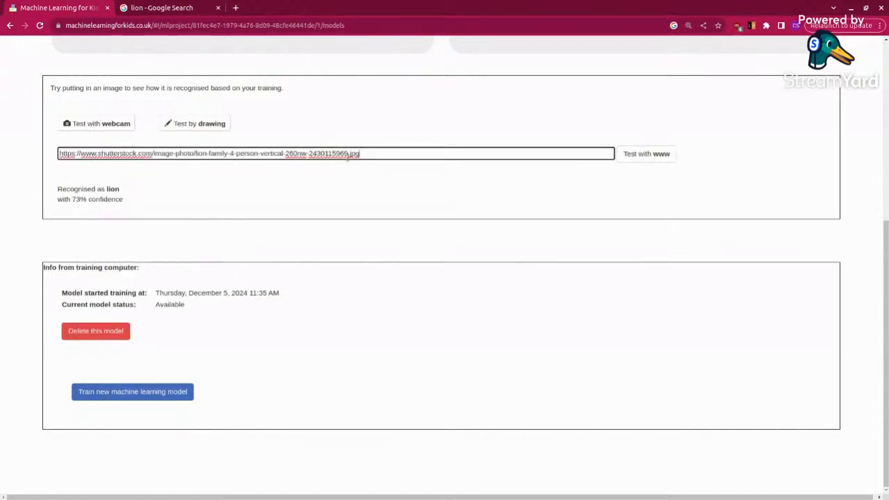
left_click(641, 159)
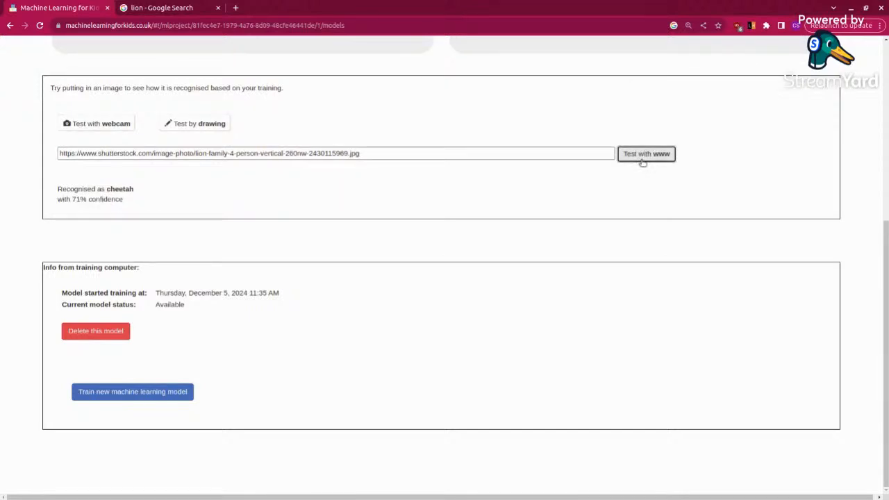
left_click(643, 158)
Step: Open the related Etsy picture "Strength in Unity Lion Family 1 Digital Print" in the Google results and copy its image address
left_click(137, 5)
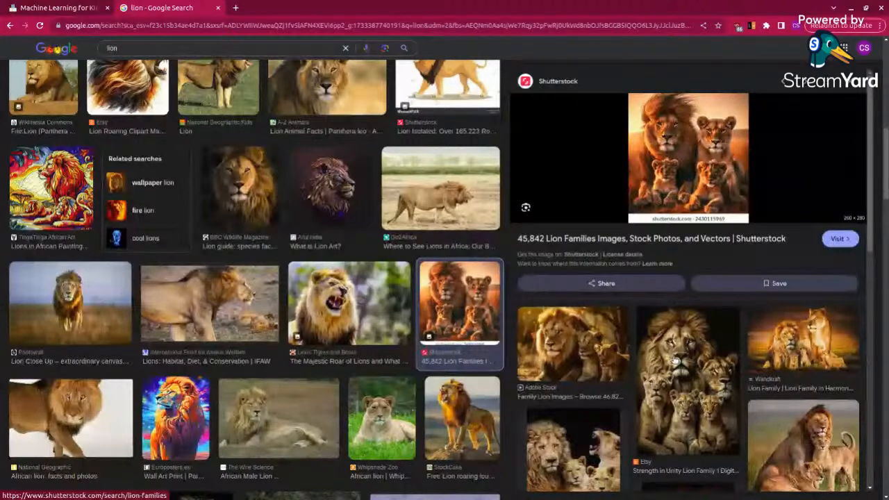
left_click(675, 360)
right_click(647, 256)
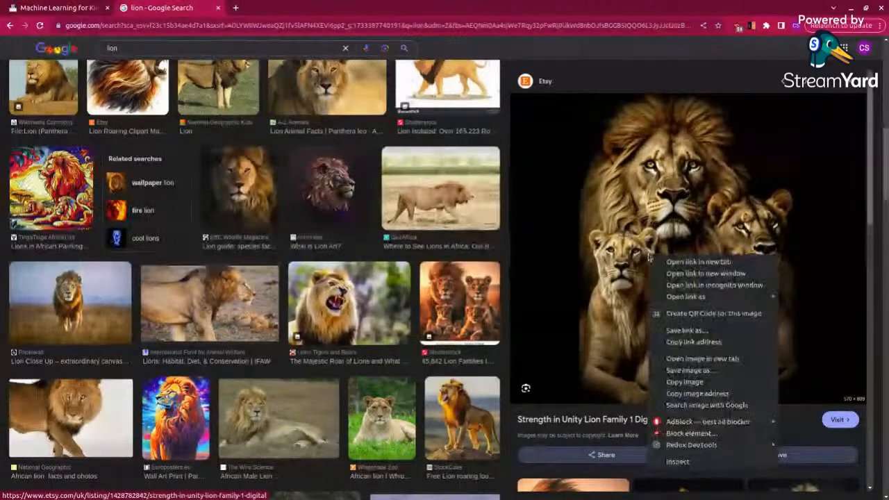
left_click(686, 394)
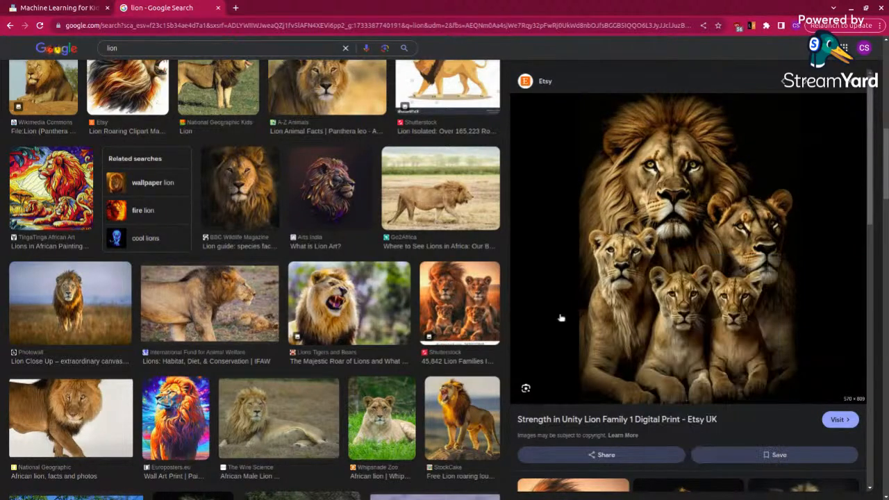
Step: Replace the model's test web address with the copied Etsy lion family image address and run the test
left_click(61, 13)
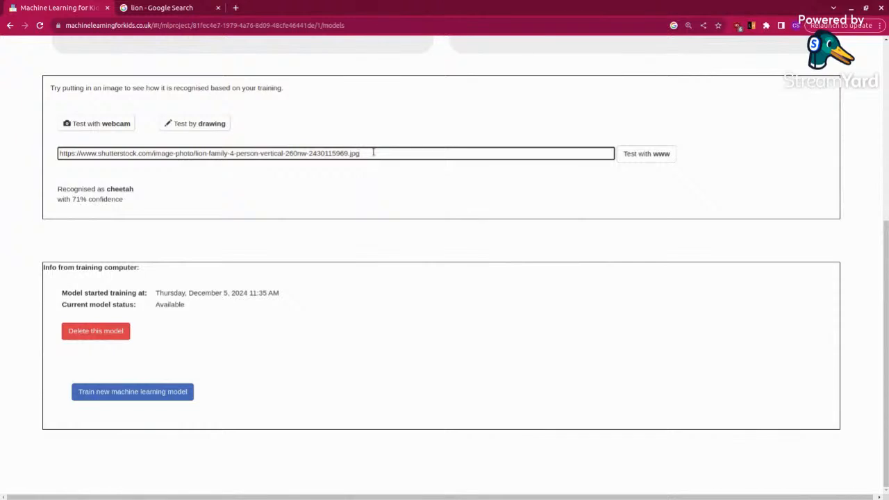
key("ctrl+a")
key("BackSpace")
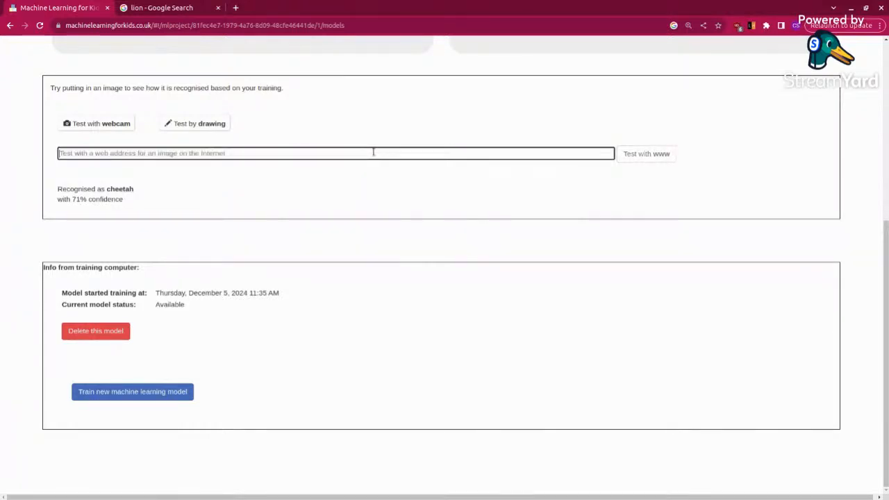
key("ctrl+v")
left_click(648, 153)
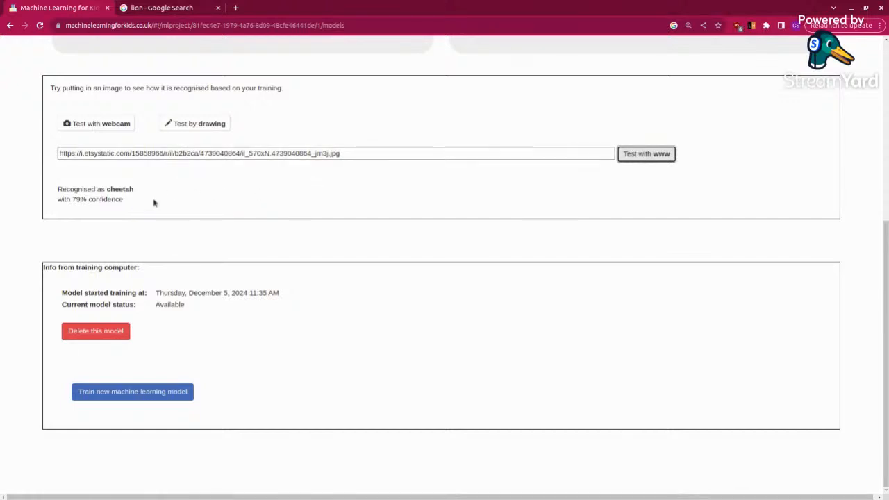
Step: Find the Wildlife Angel "African lion" close-up further down the Google image results and copy its image address
left_click(141, 14)
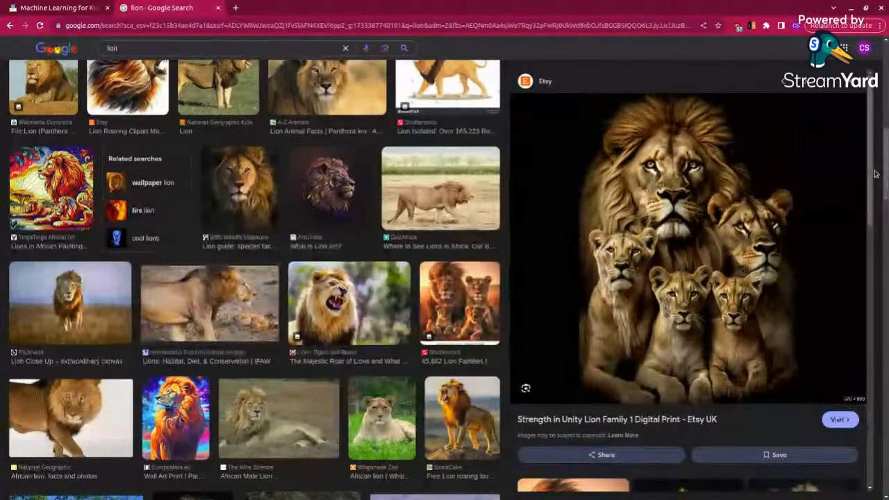
left_click_drag(886, 174, 886, 269)
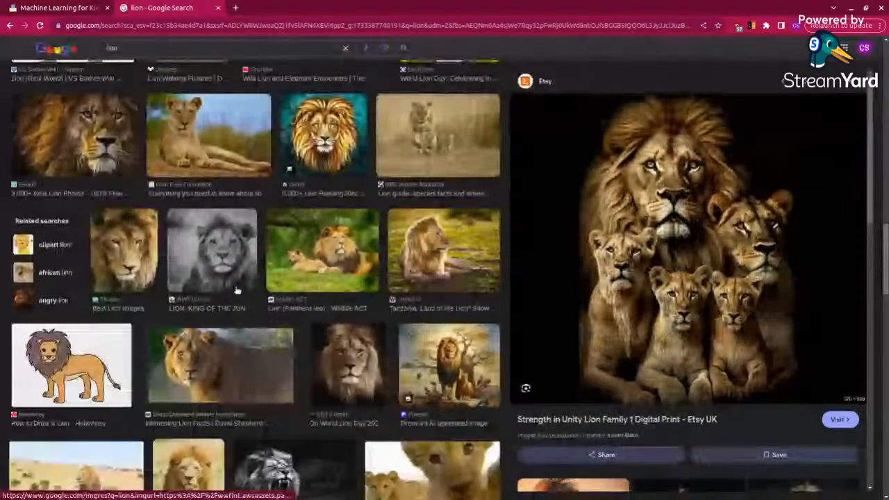
scroll(236, 290, "down", 3)
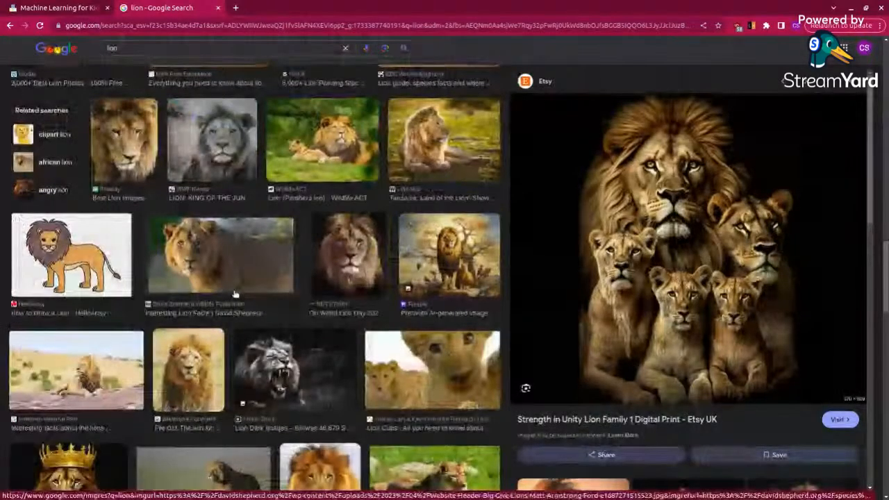
scroll(235, 295, "down", 3)
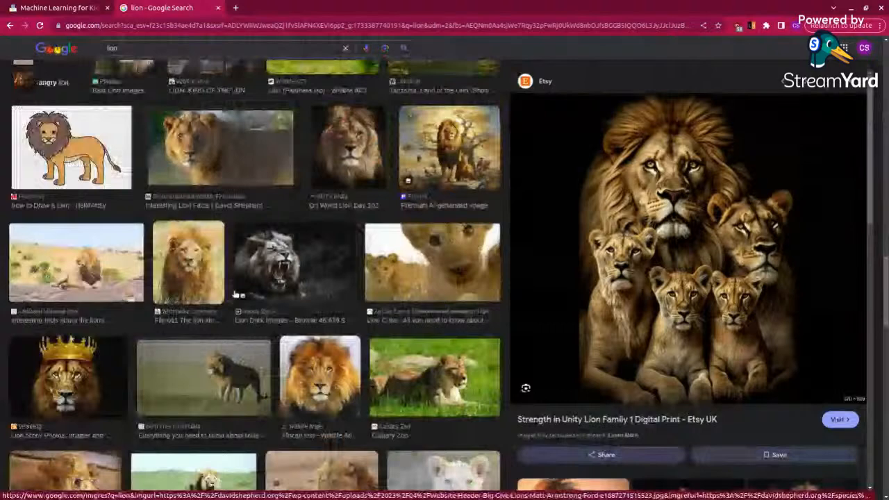
left_click(319, 375)
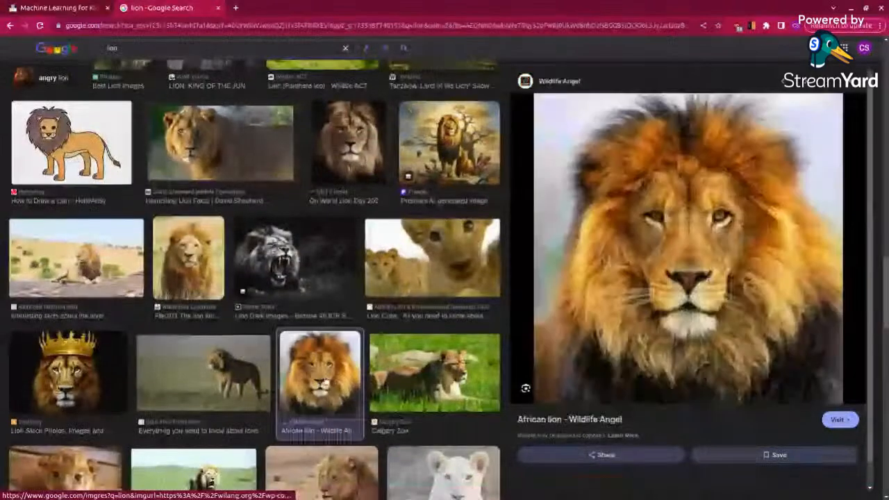
right_click(621, 223)
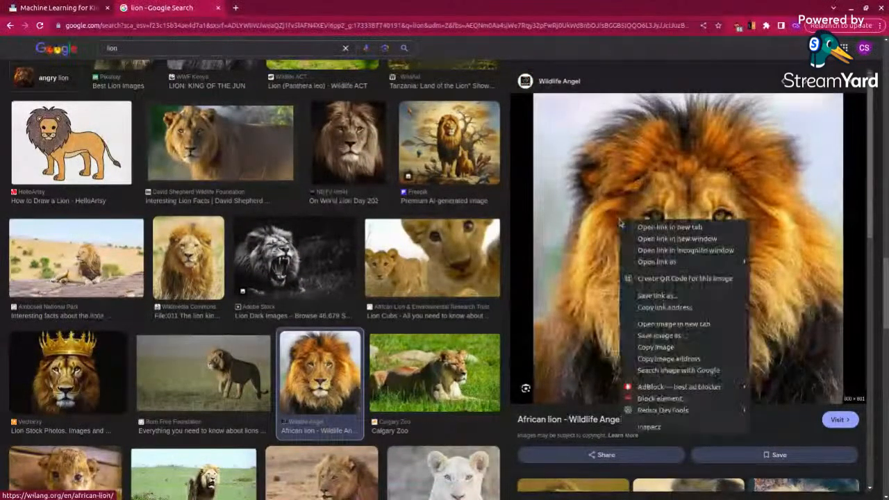
left_click(668, 358)
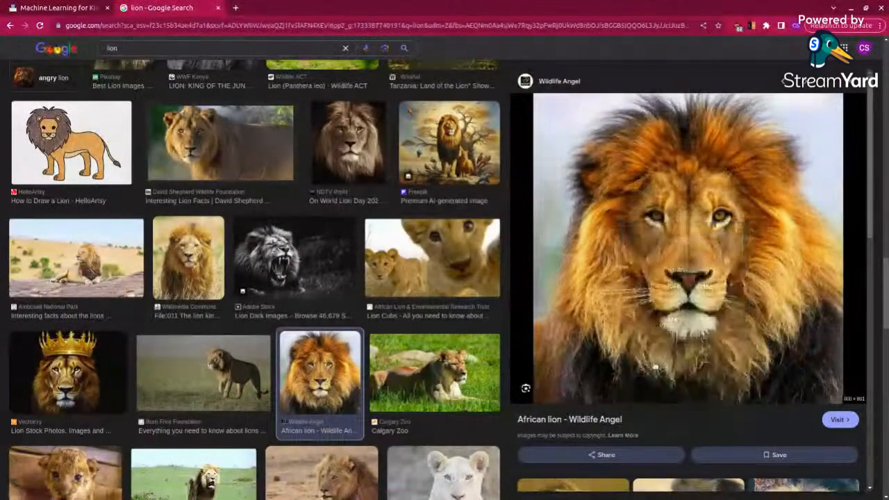
Step: Replace the model's test web address with the copied Wildlife Angel lion-1.jpg address and run the test
left_click(59, 7)
left_click_drag(344, 152, 16, 149)
key("BackSpace")
key("ctrl+v")
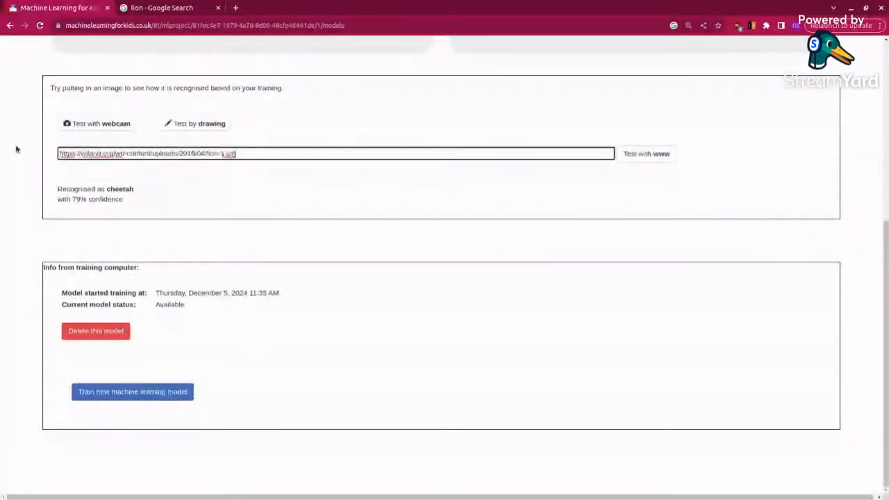
left_click(648, 154)
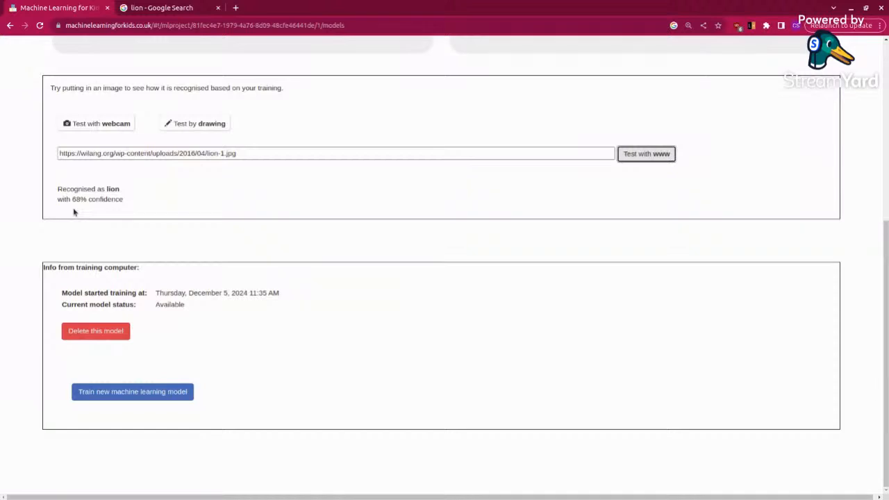
Step: Switch to the Google image results and search for cheetah pictures instead
left_click(152, 7)
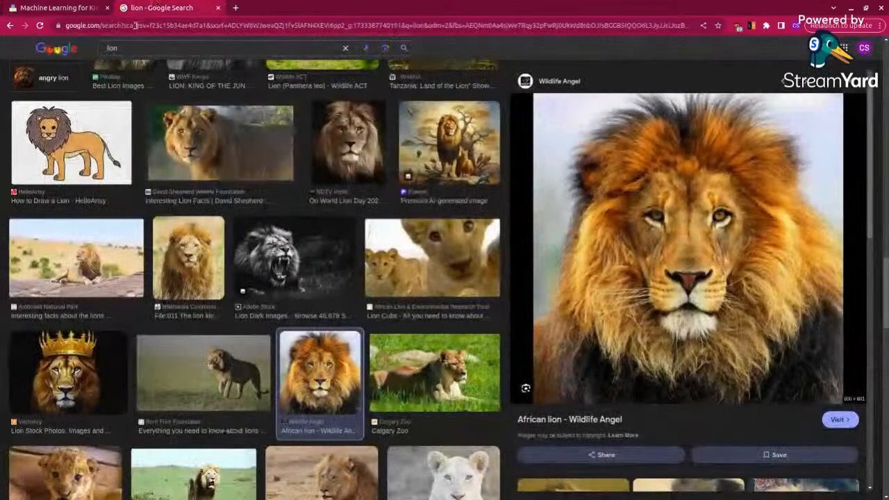
left_click(345, 46)
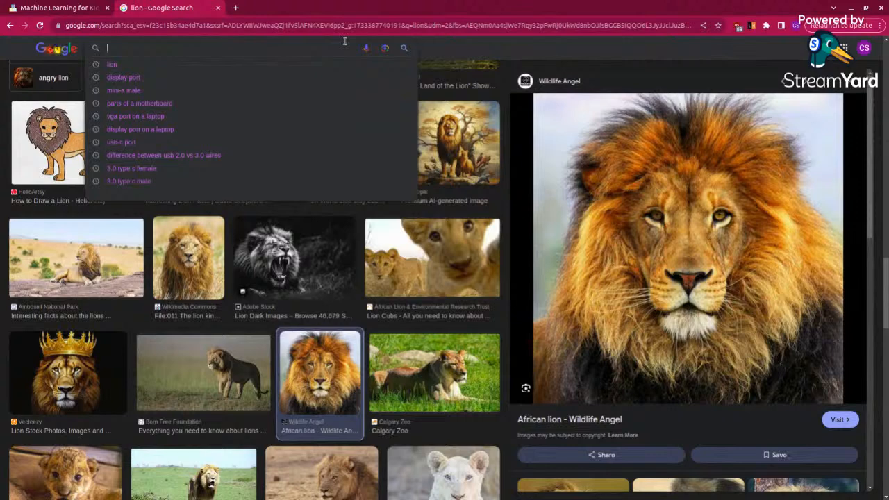
type("cheetah")
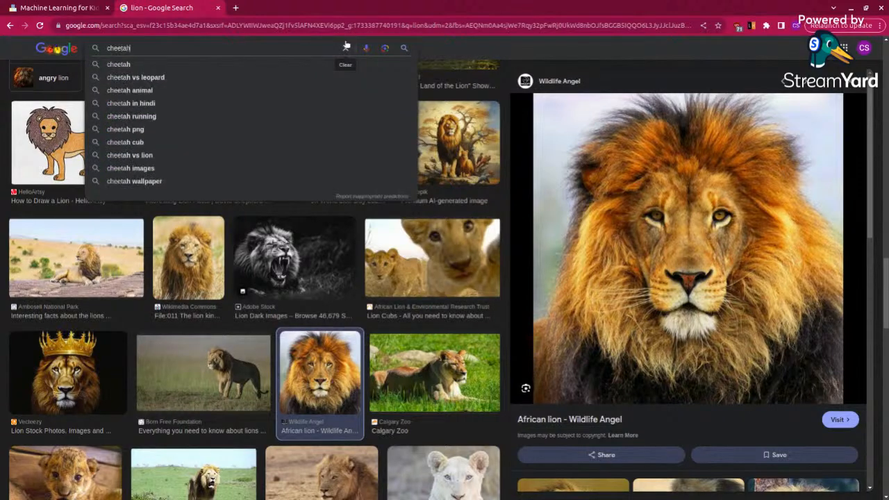
key("Return")
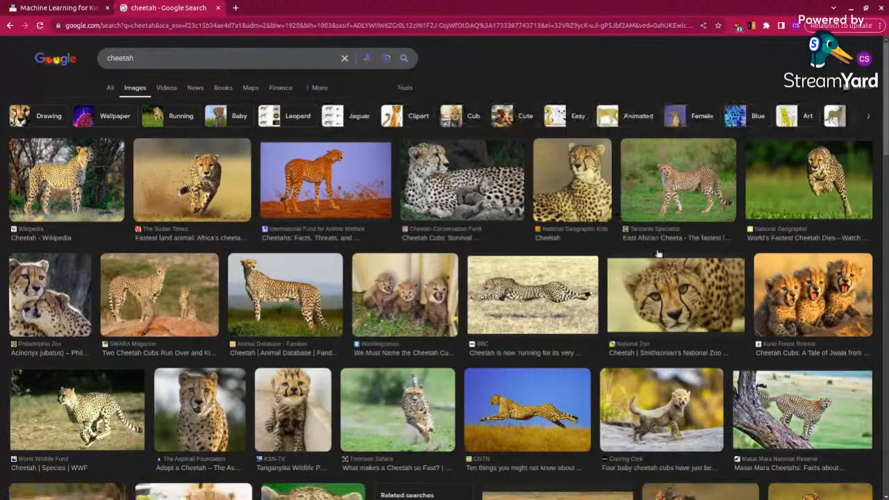
Step: Open the National Zoo cheetah close-up from the image results and copy its image address
left_click(669, 285)
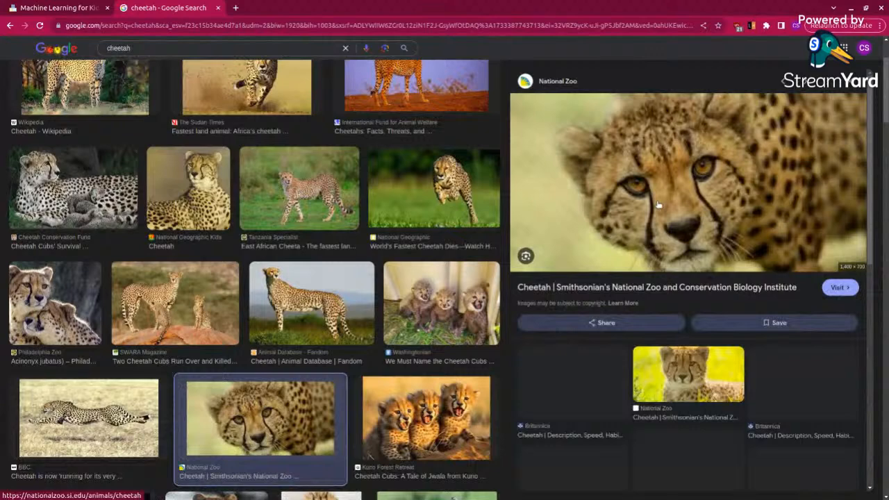
right_click(658, 204)
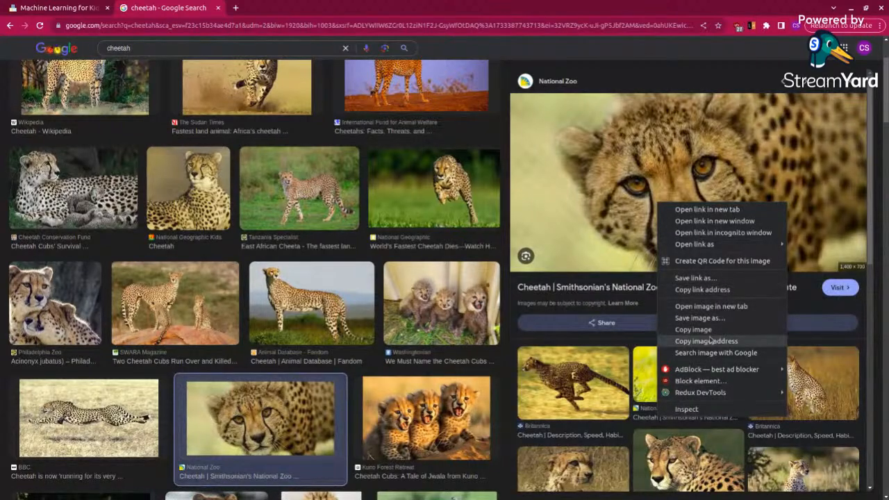
left_click(710, 340)
Step: Replace the model's test web address with the copied National Zoo cheetah image address and run the test
left_click(46, 10)
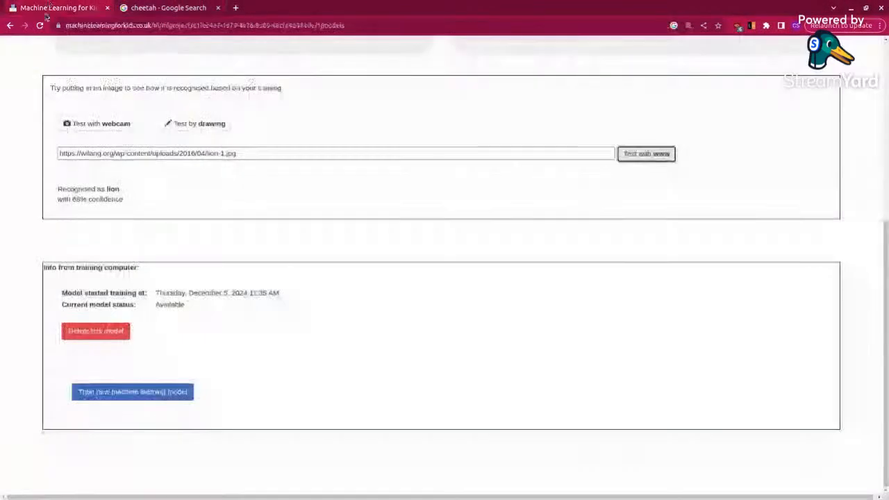
left_click_drag(236, 154, 26, 157)
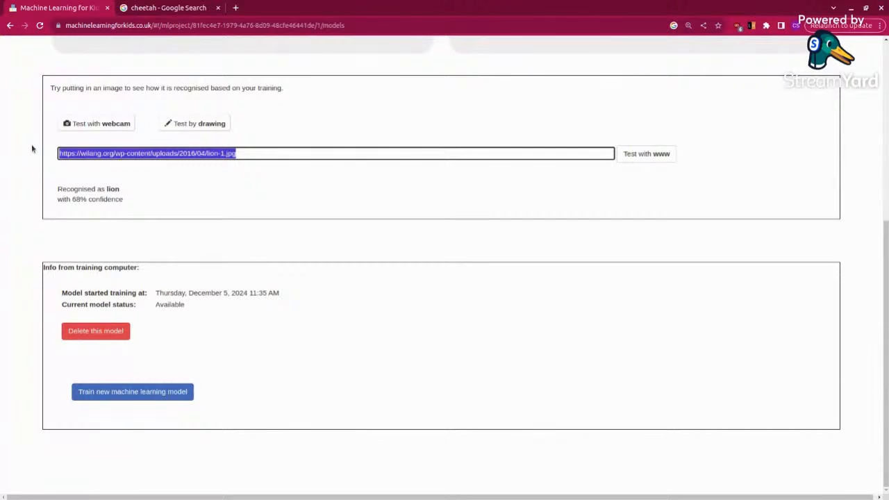
key("BackSpace")
key("ctrl+v")
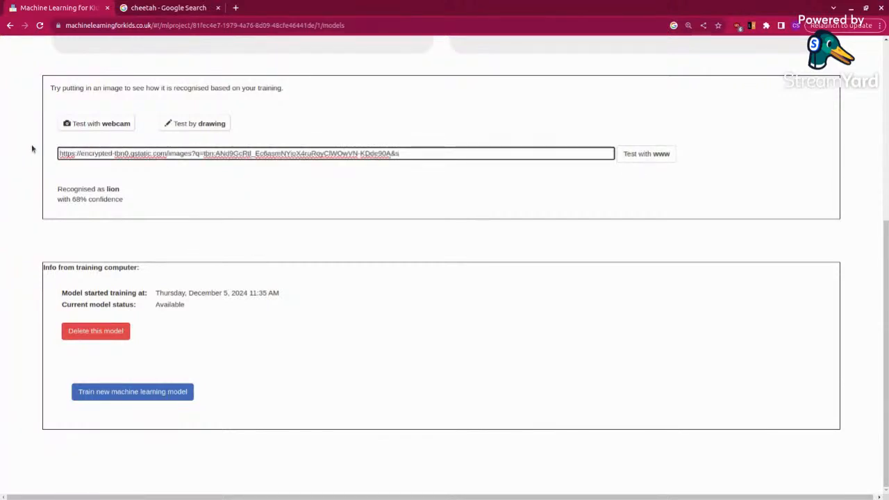
left_click(627, 156)
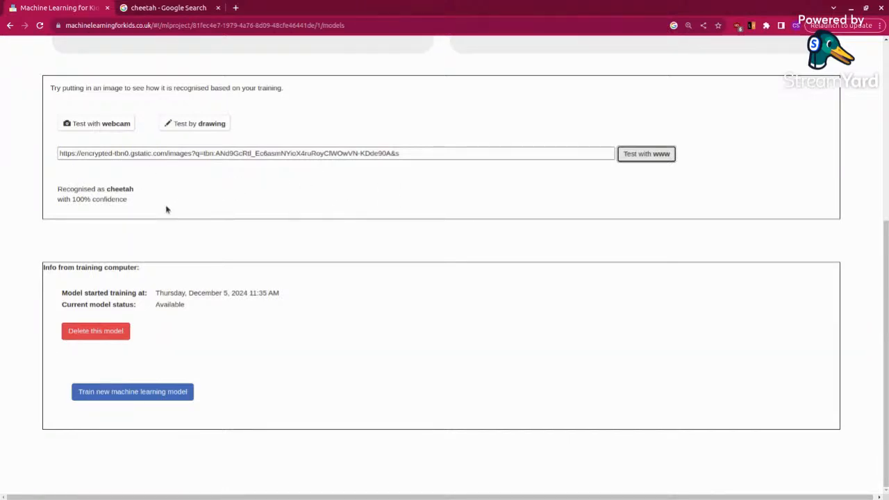
Step: Find the Thomson Safaris "What makes a Cheetah so Fast?" picture in the Google results and copy its image address
left_click(136, 6)
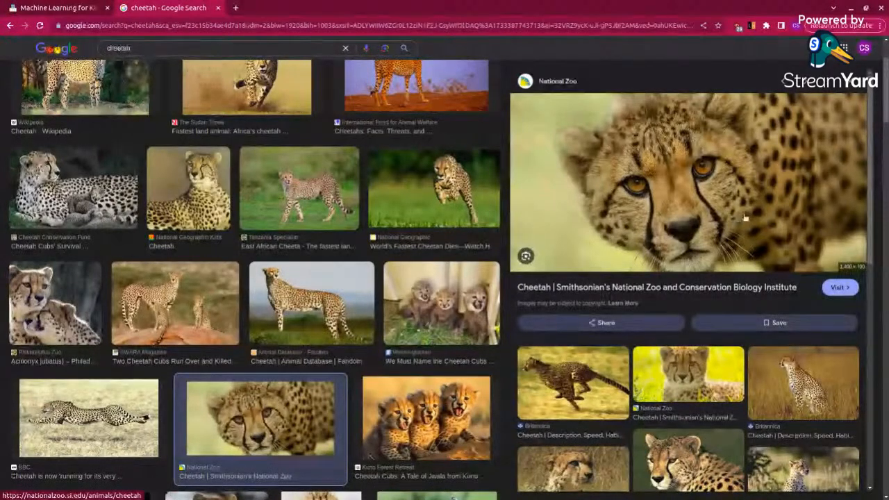
scroll(745, 218, "down", 5)
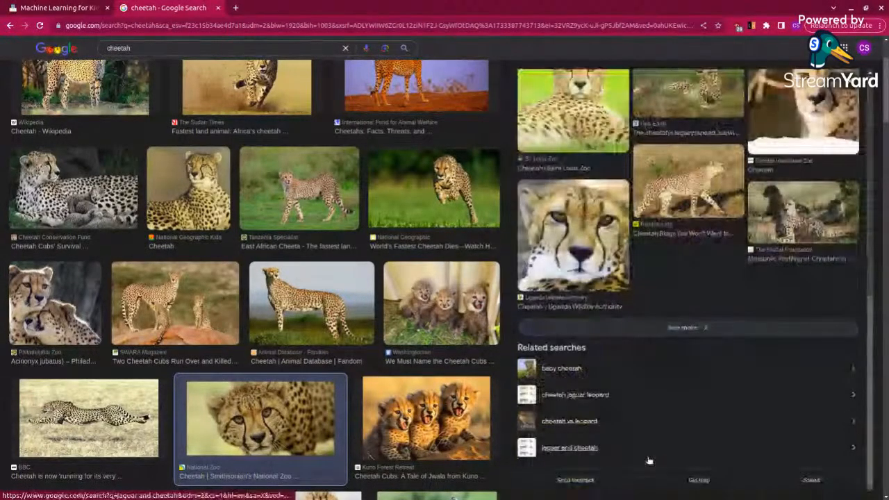
scroll(380, 411, "down", 5)
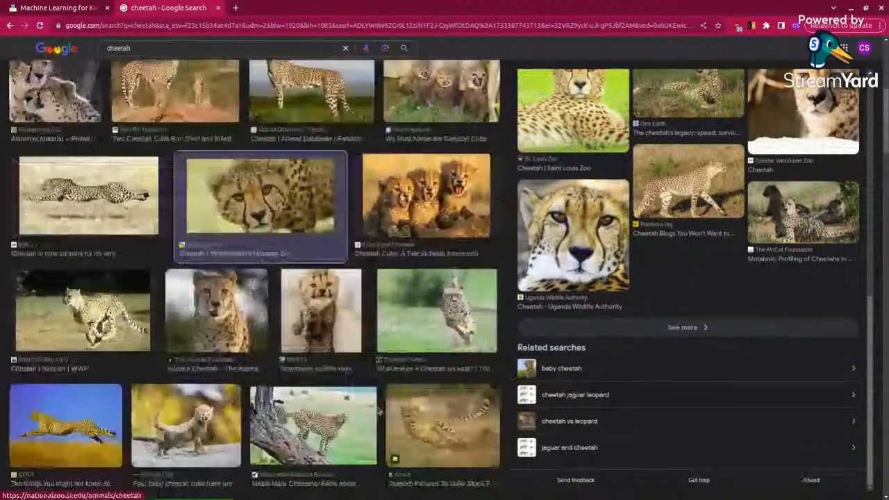
scroll(380, 411, "down", 1)
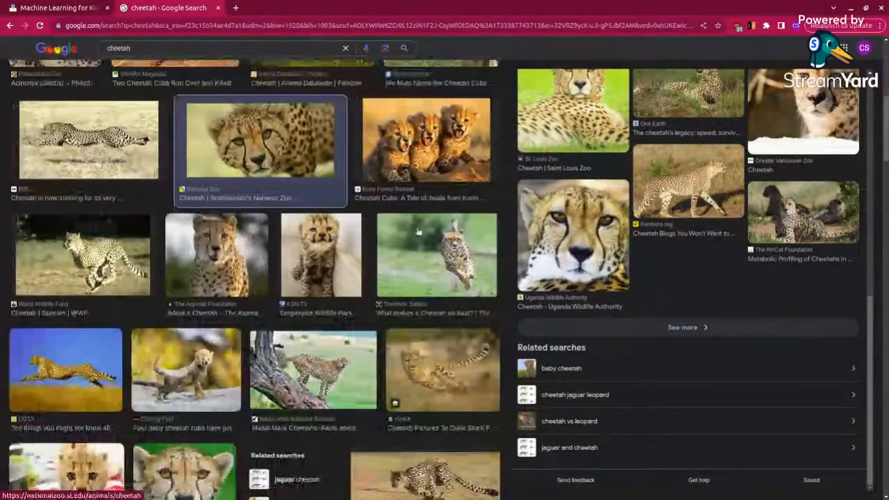
left_click(425, 272)
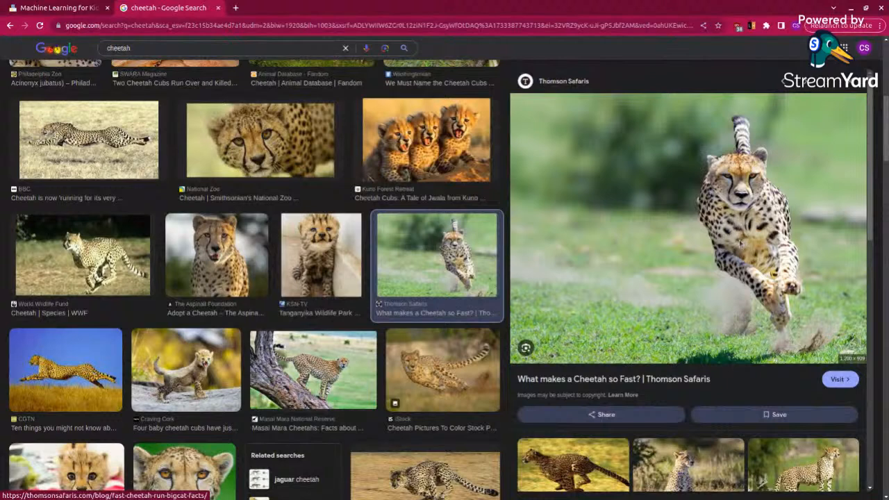
right_click(740, 242)
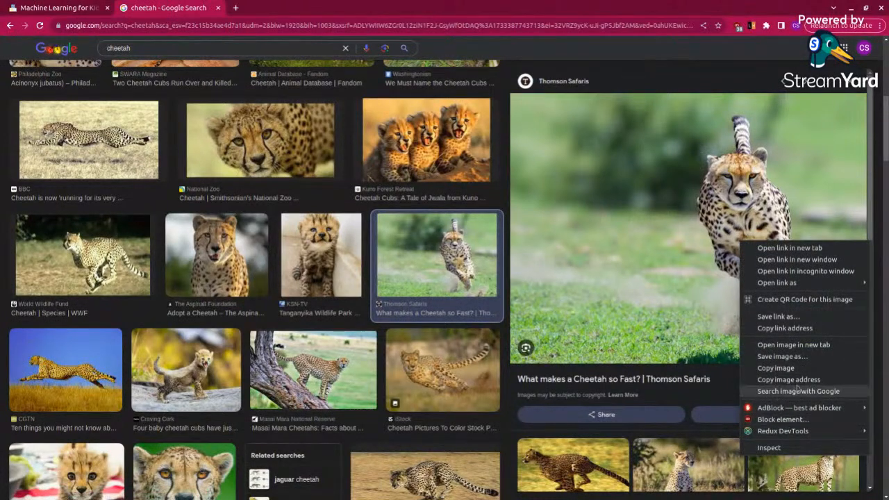
left_click(806, 380)
Step: Replace the model's test web address with the copied Thomson Safaris marathon-cheetah.jpg address and run the test
left_click(69, 8)
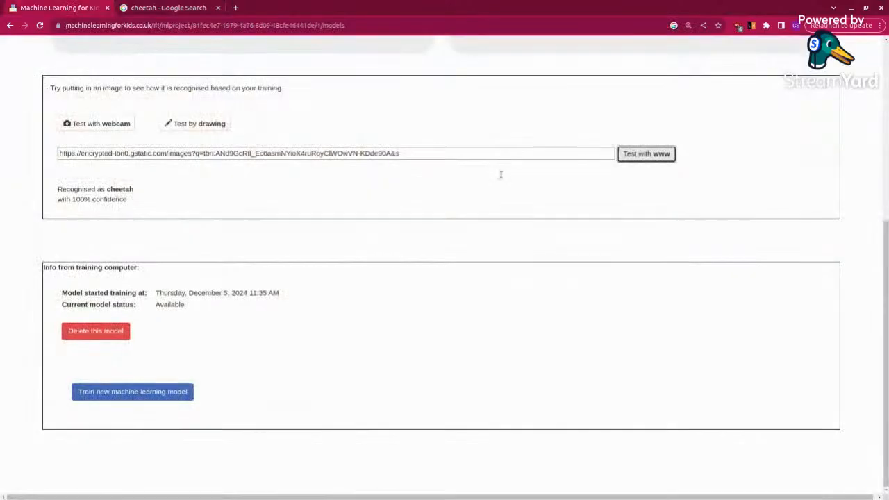
left_click_drag(448, 152, 59, 154)
key("BackSpace")
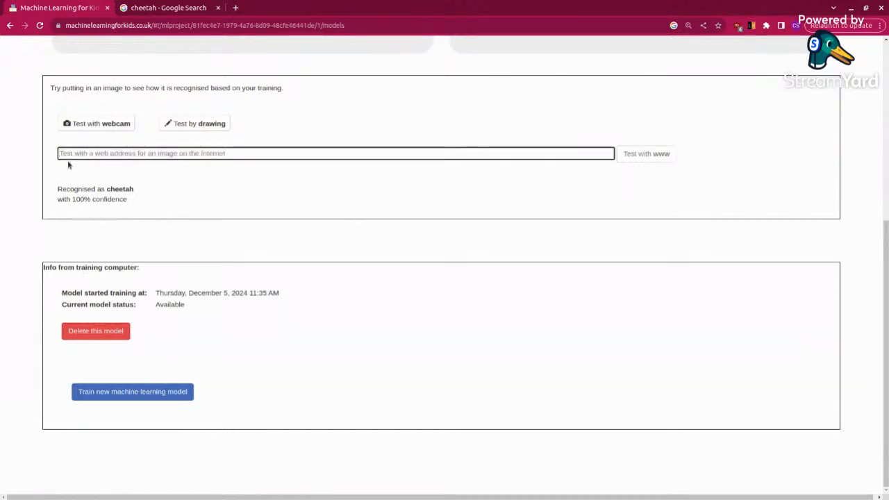
key("ctrl+v")
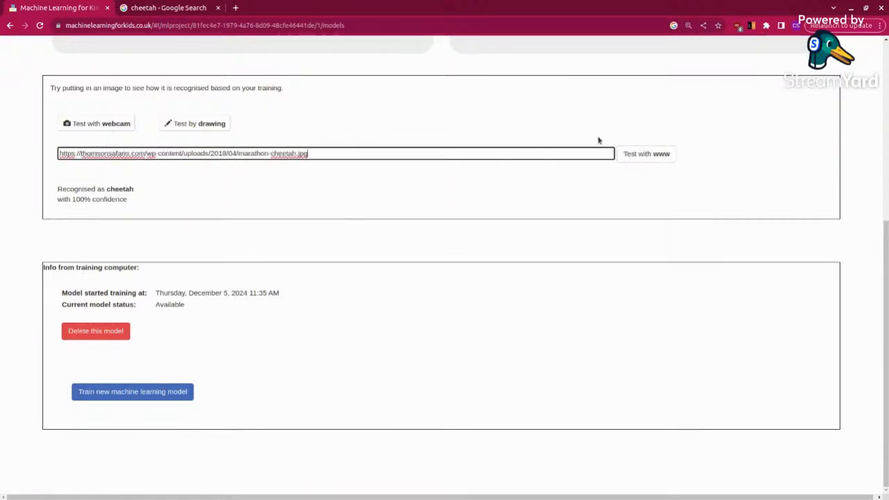
left_click(624, 151)
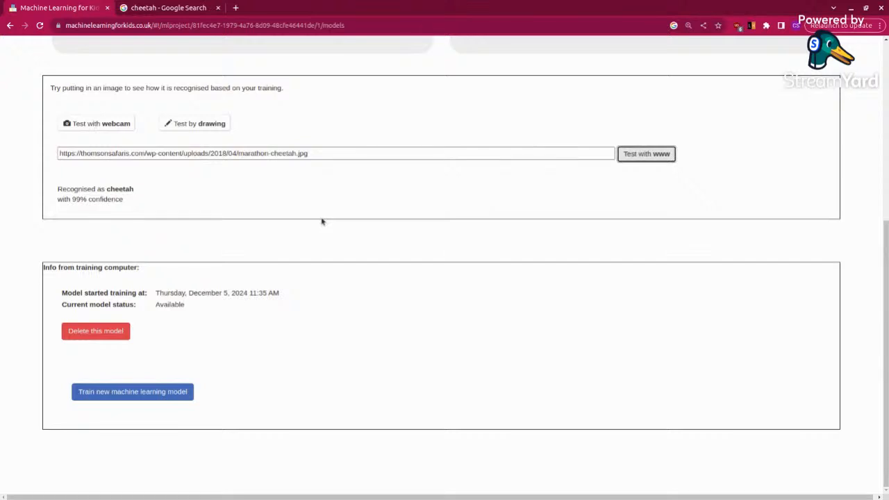
left_click_drag(886, 275, 885, 90)
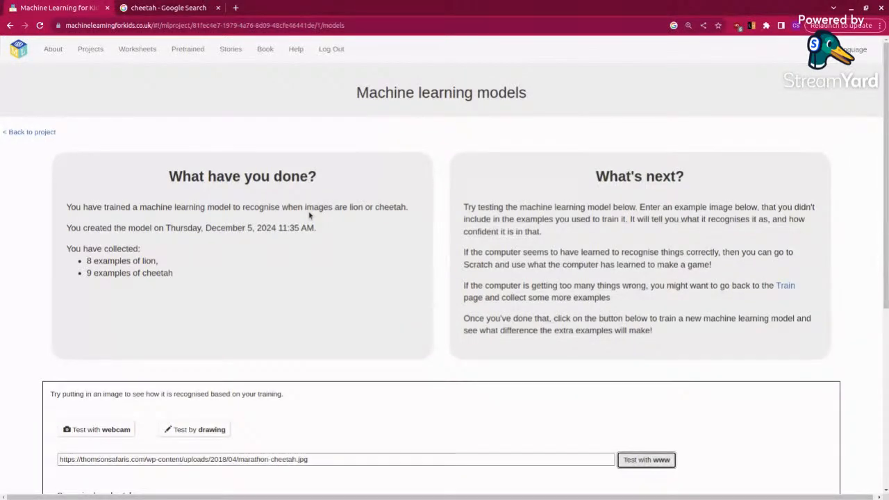
scroll(248, 390, "down", 1)
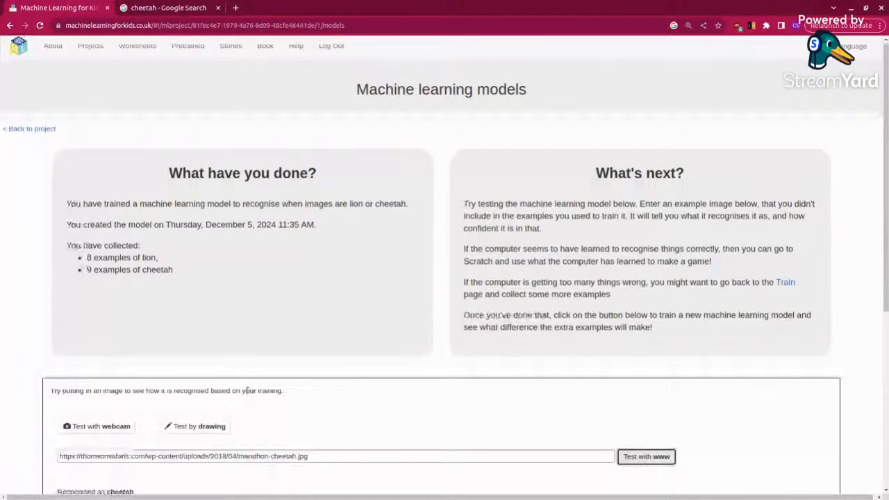
scroll(247, 390, "down", 3)
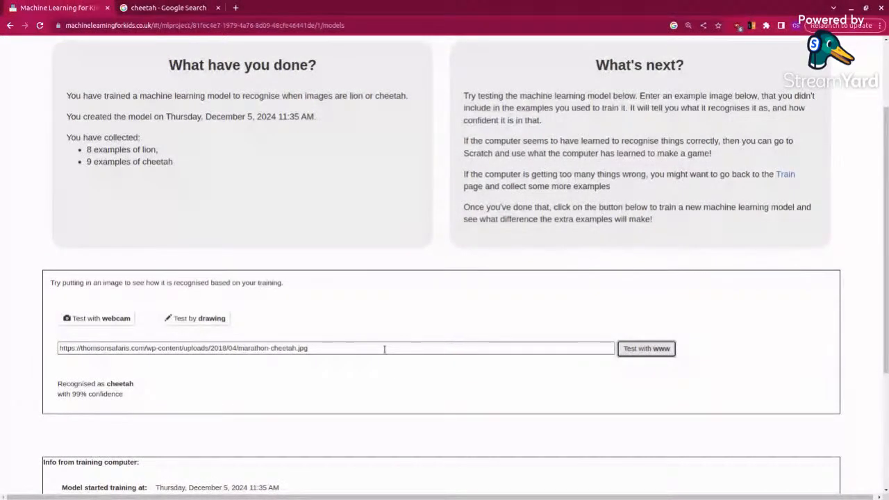
scroll(885, 208, "up", 3)
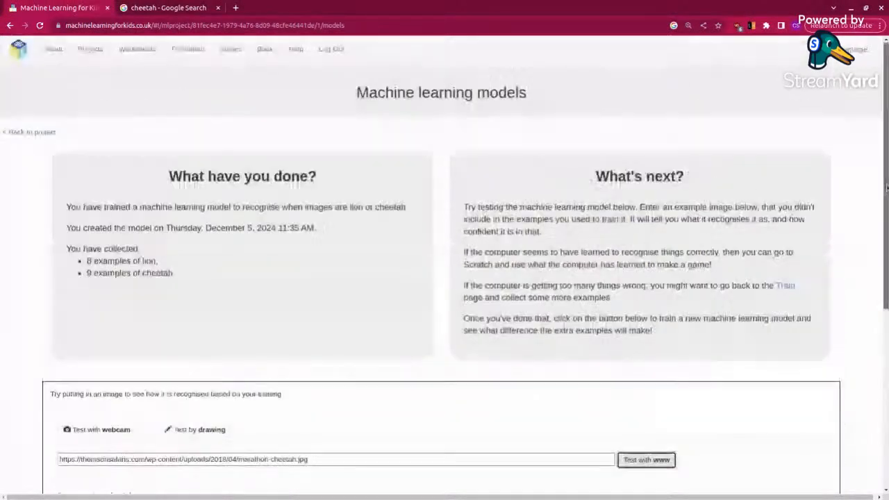
Step: Open a new browser tab and close the Machine Learning for Kids and cheetah search tabs
left_click(237, 8)
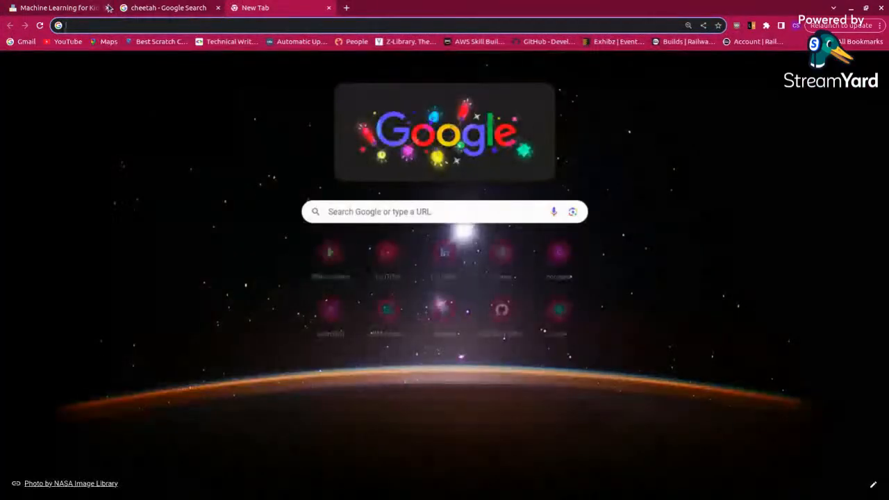
left_click(107, 8)
left_click(107, 8)
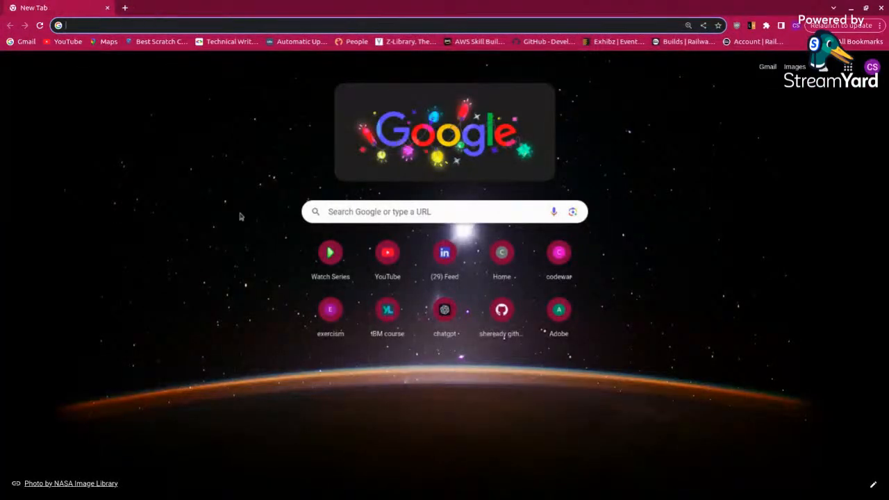
Step: Search Google for voiceflow, open the Voiceflow website and get started to reach the workspace's agent list
left_click(394, 219)
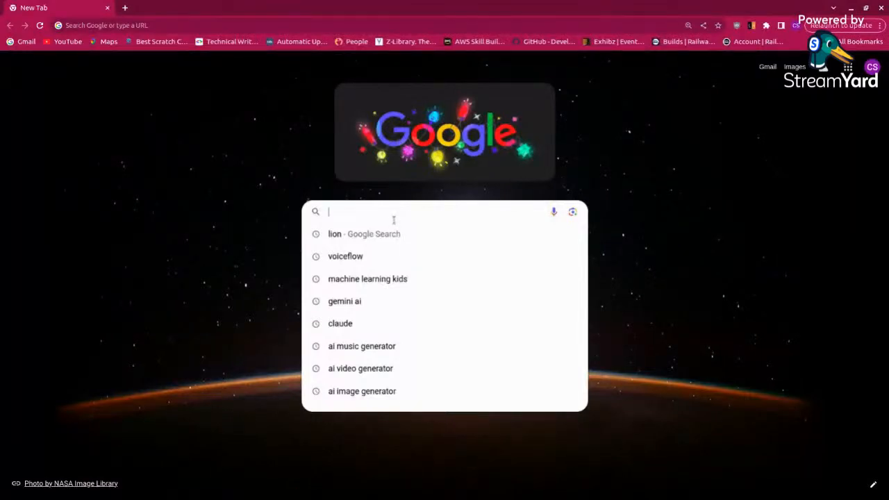
left_click(347, 255)
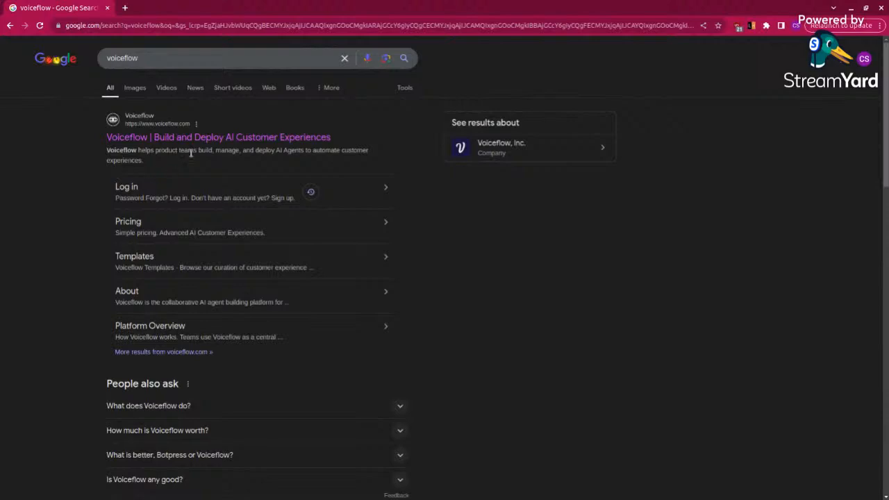
left_click(232, 134)
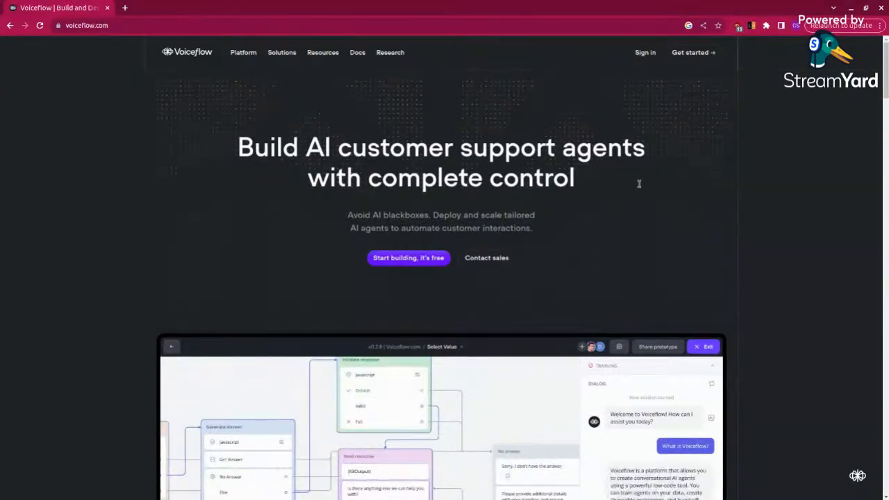
left_click(695, 58)
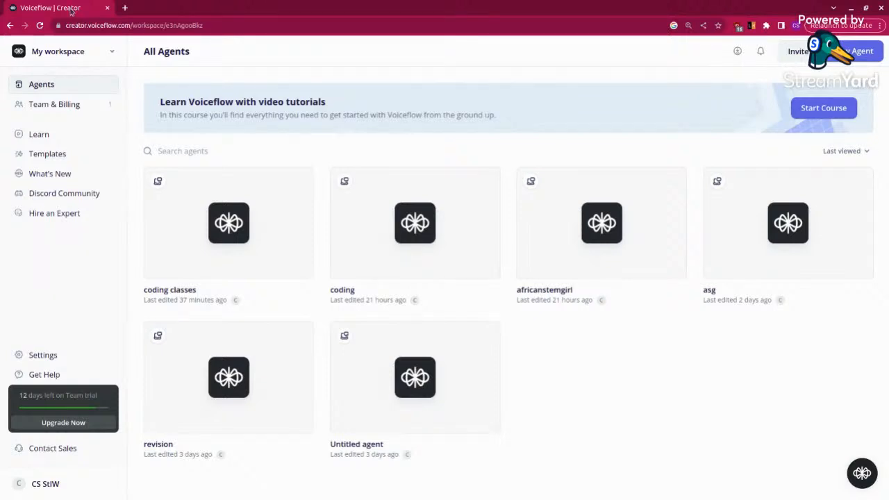
Step: Create a new agent named "youtube" with English (en-US) as the default language and continue to the webpage import
mouse_move(280, 191)
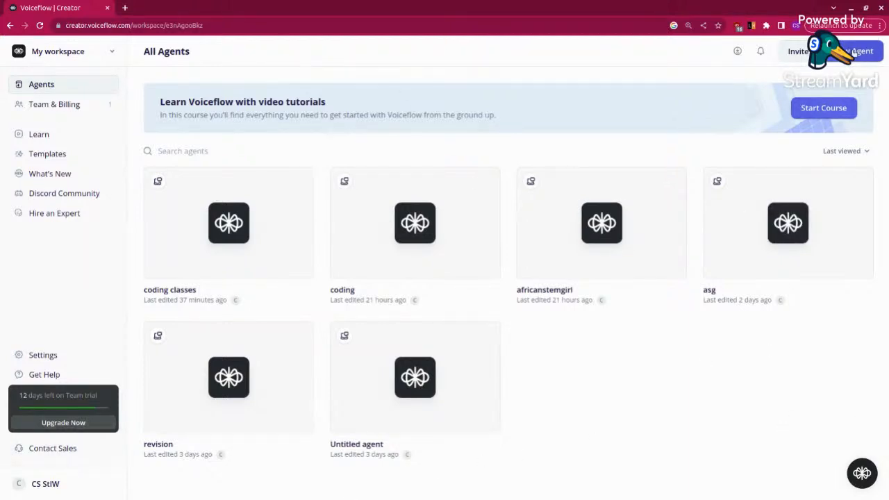
left_click(859, 53)
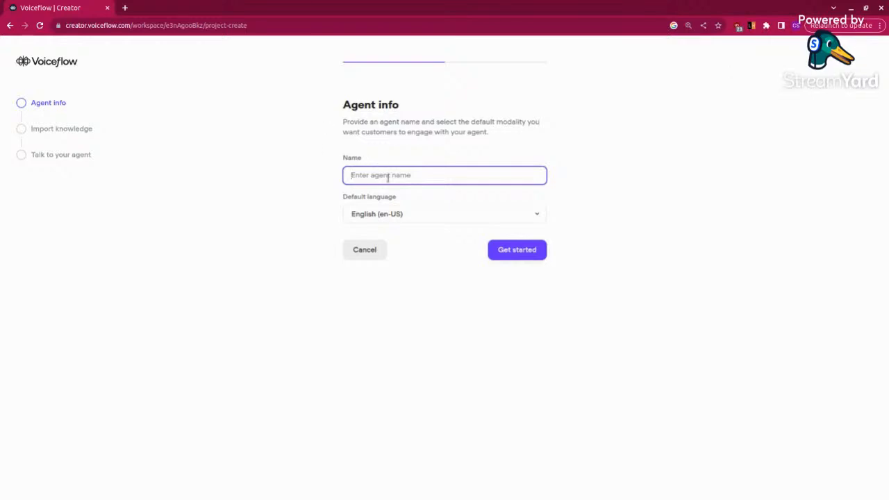
type("youtube")
left_click(519, 252)
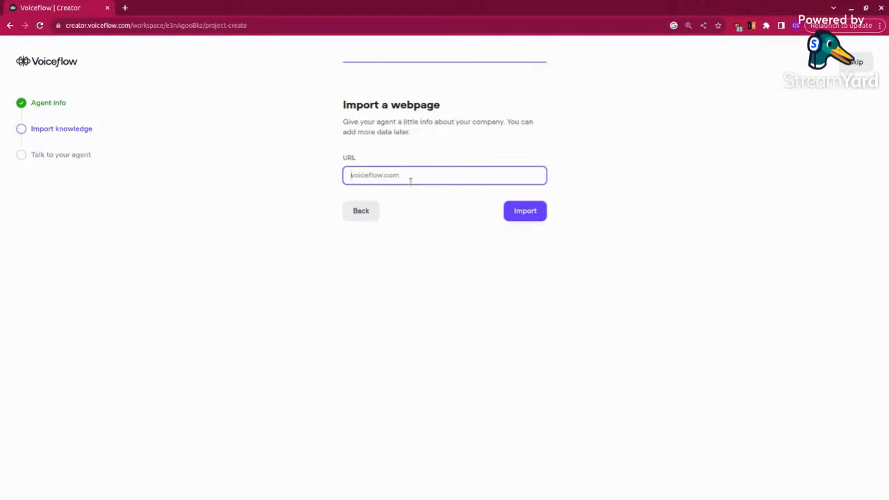
Step: Open africanstemgirl.com in a new browser tab and copy its full web address
left_click(126, 7)
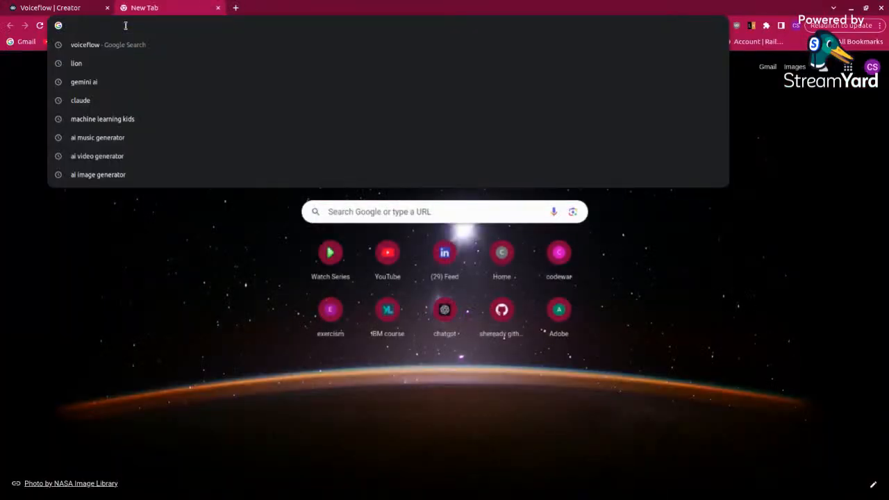
type("africanstemgirl.com")
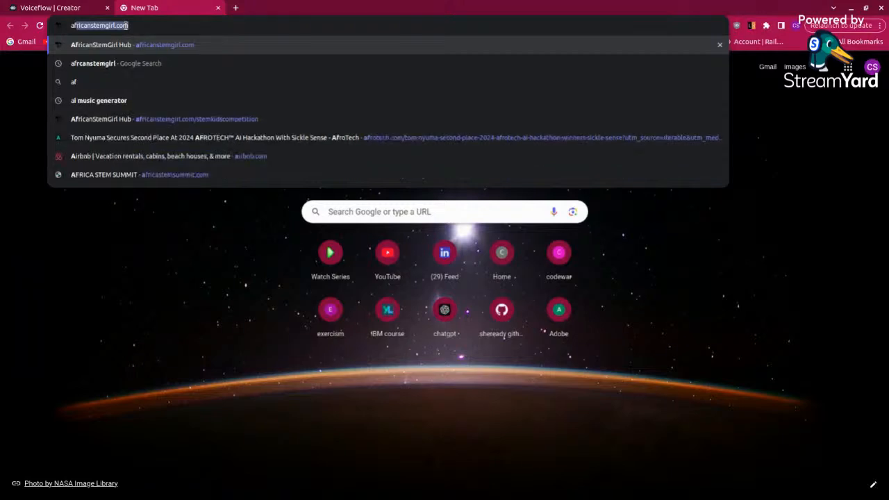
key("Return")
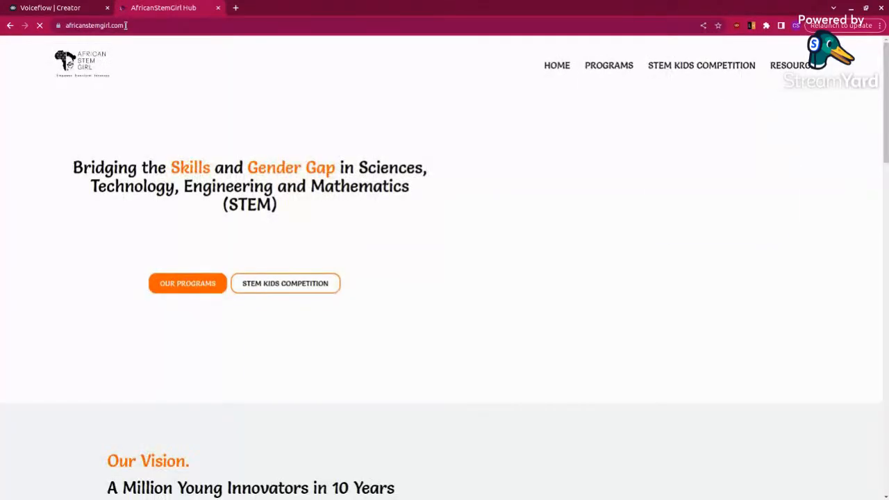
left_click(126, 25)
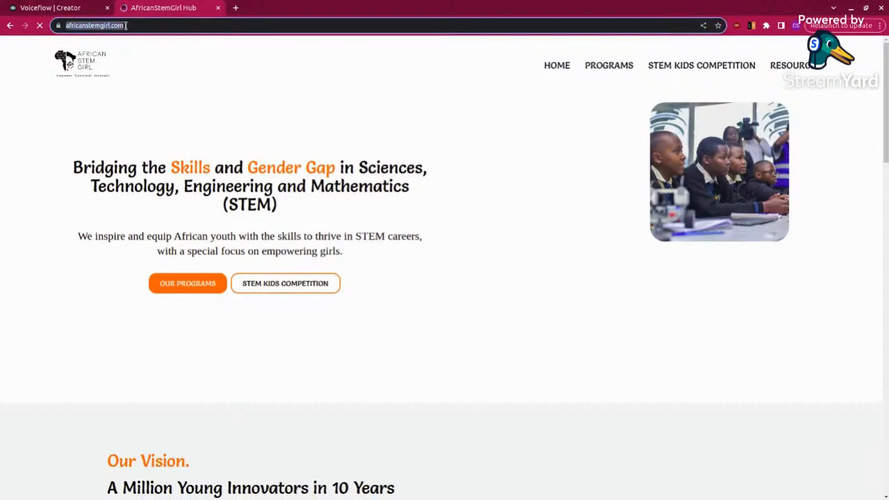
left_click(140, 25)
key("ctrl+c")
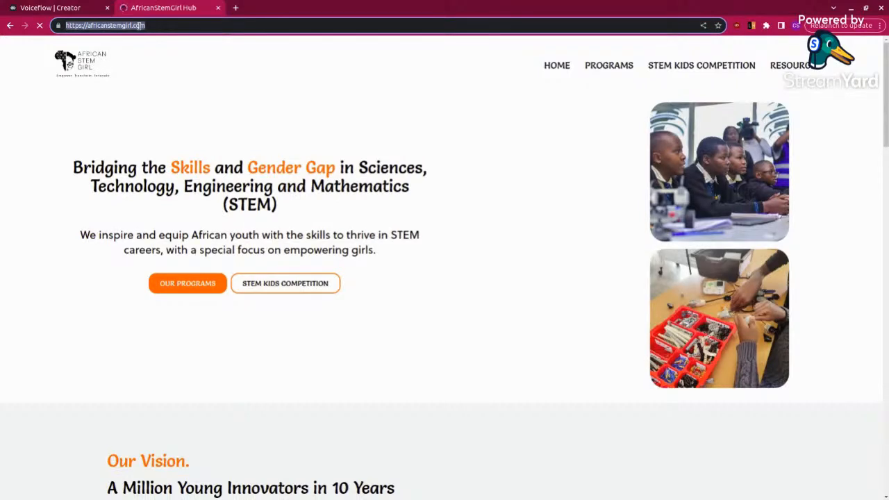
left_click(74, 7)
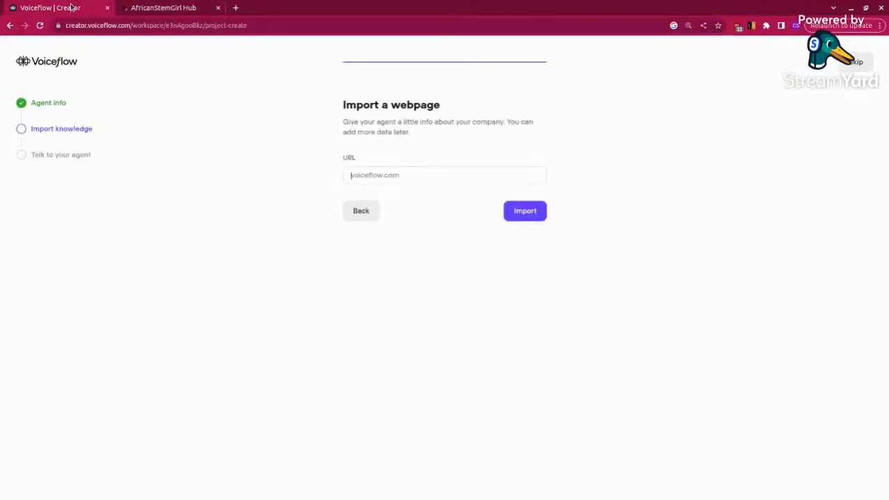
right_click(384, 174)
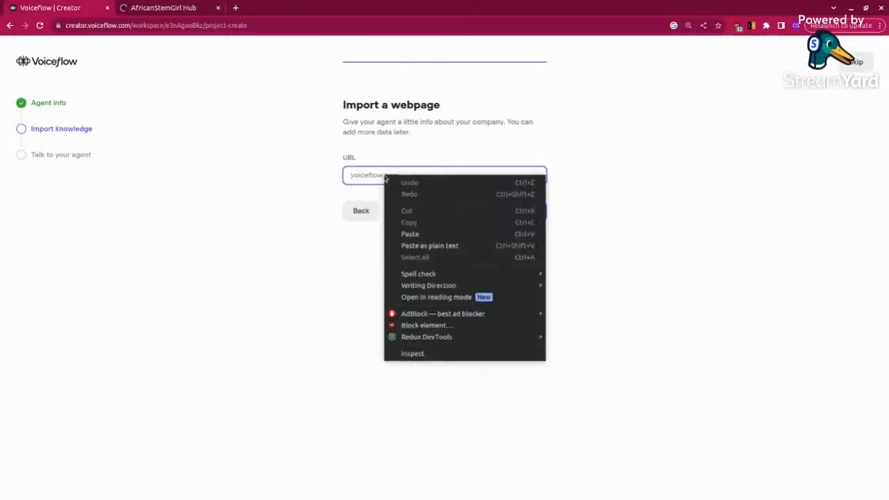
left_click(405, 236)
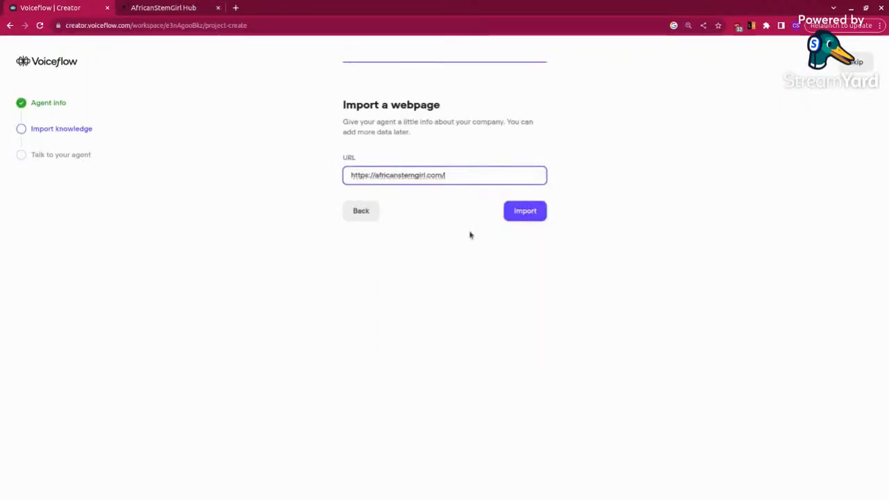
left_click(534, 217)
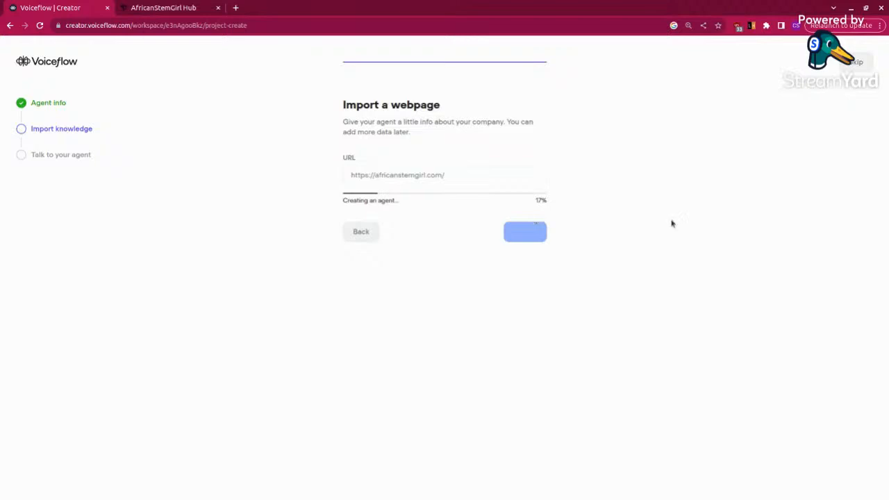
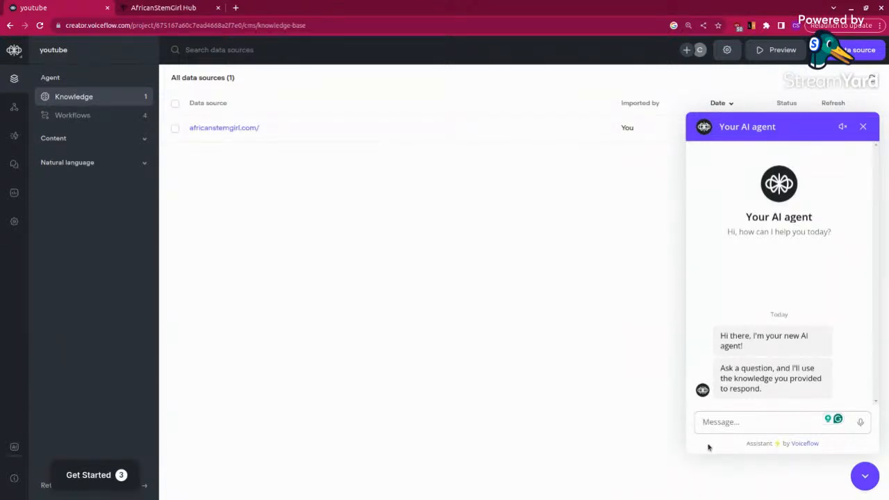
Step: Ask the AI agent in the test chat "what is Africanstemgirl" and read through its reply
type("wh")
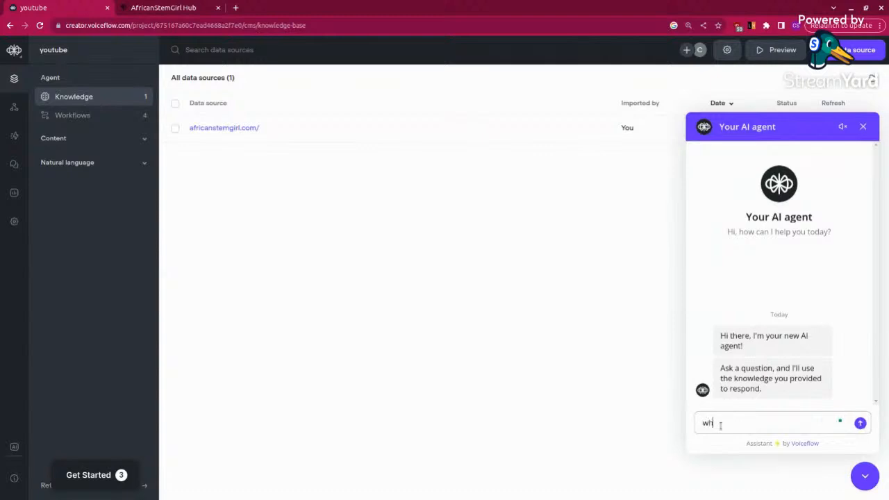
type("at is Africanstemgirl")
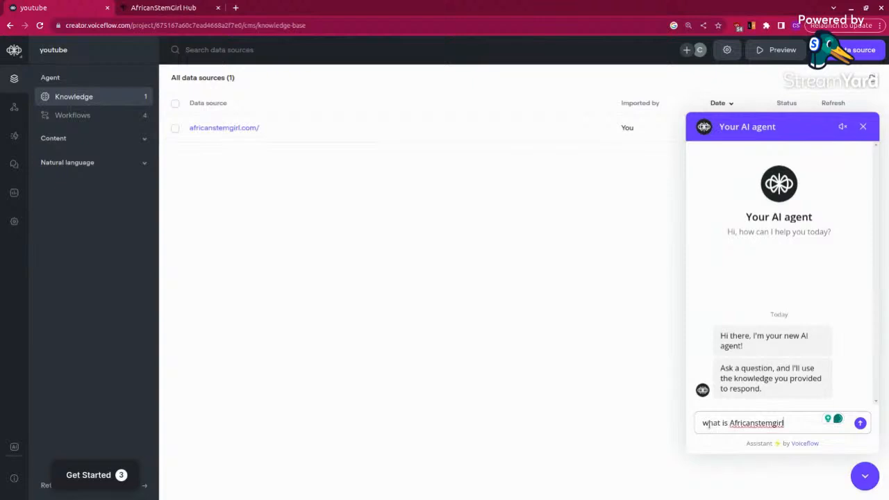
left_click(860, 425)
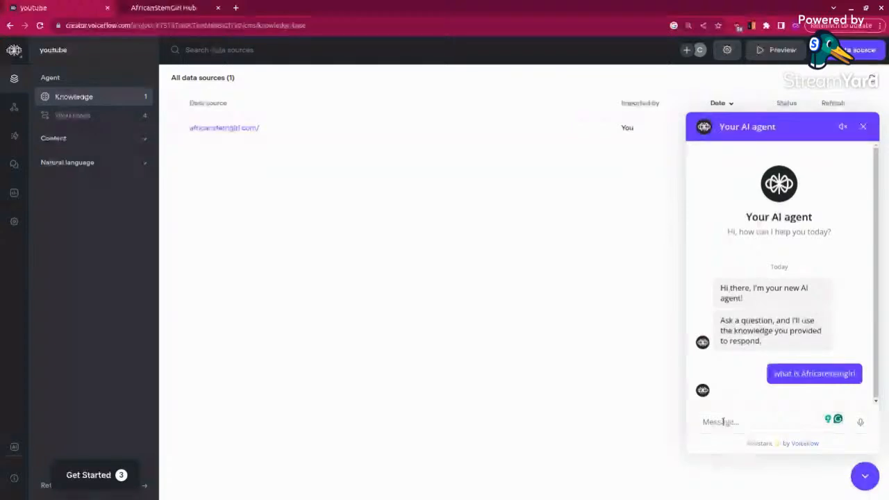
left_click_drag(876, 381, 879, 316)
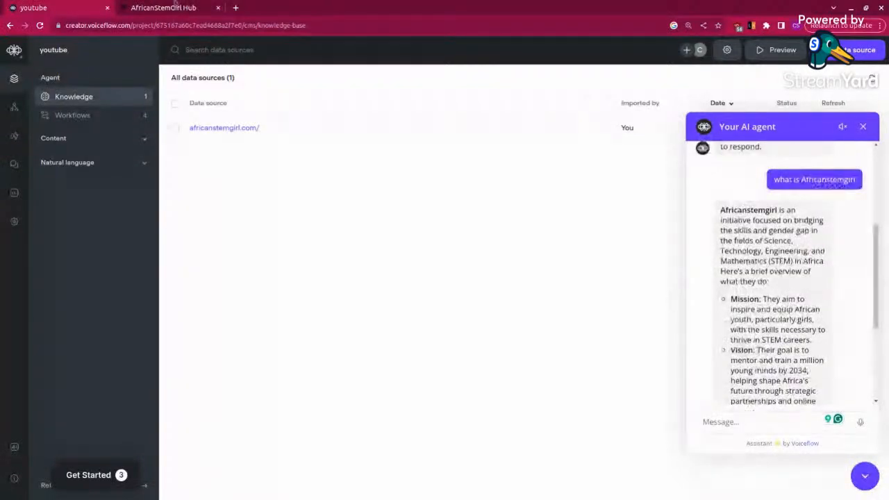
Step: Review the AfricanStemGirl website's vision, resources and programs sections to compare them with the agent's reply
left_click(153, 7)
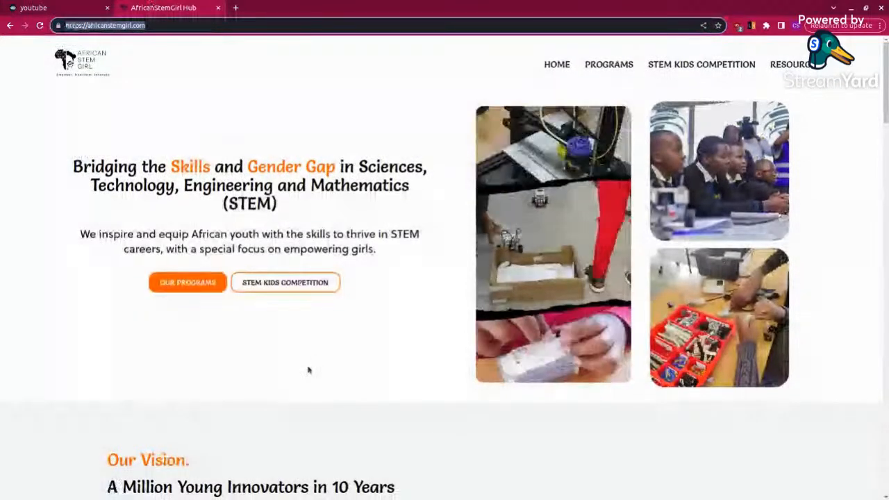
scroll(309, 370, "down", 4)
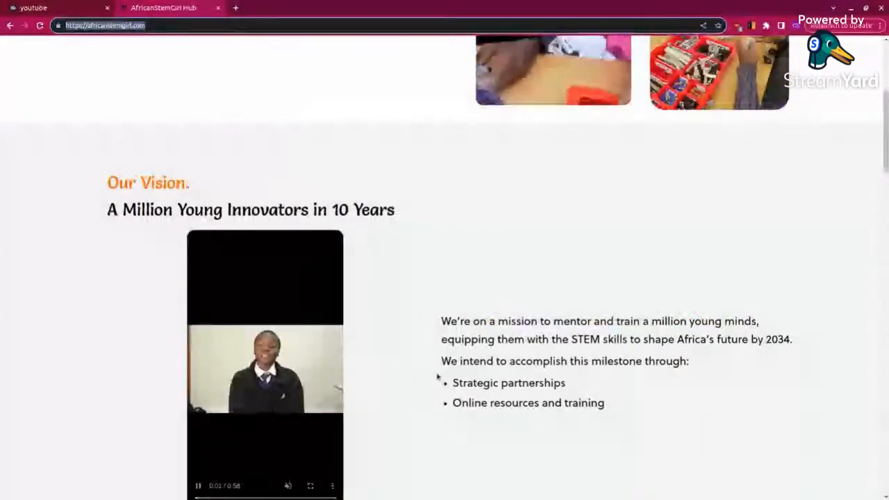
scroll(455, 389, "down", 3)
scroll(458, 373, "down", 2)
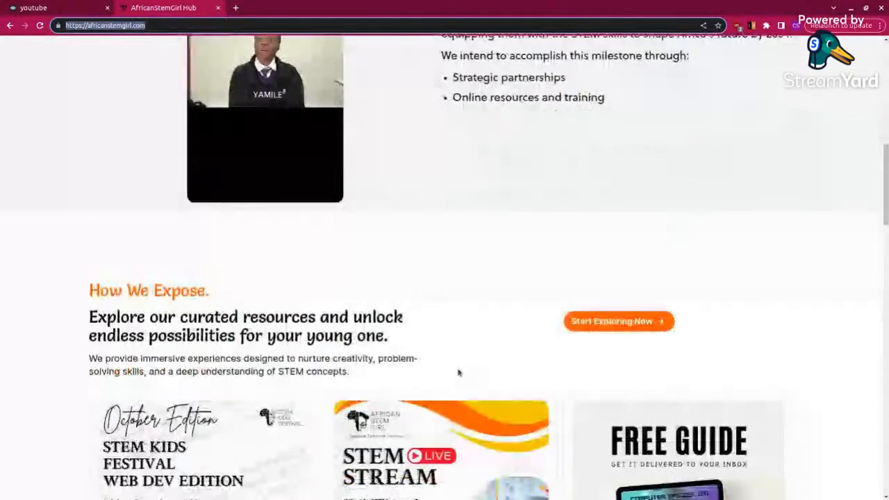
scroll(459, 373, "up", 2)
scroll(458, 373, "down", 1)
scroll(459, 373, "down", 3)
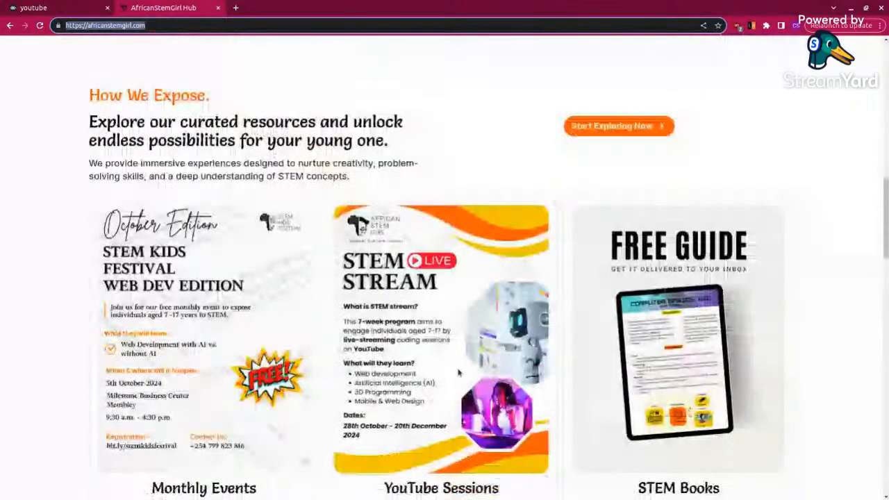
scroll(459, 373, "down", 5)
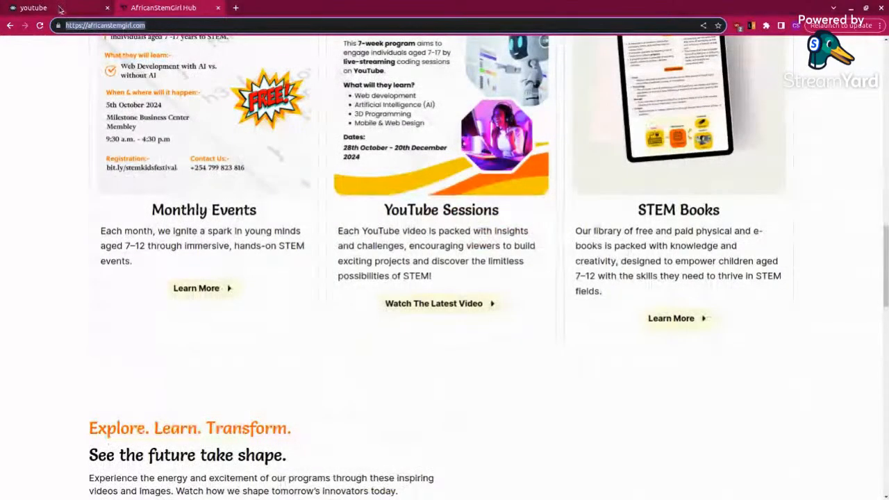
Step: Return to the Voiceflow test chat and ask the agent "does africanstemgirl have any books"
left_click(34, 8)
scroll(759, 288, "down", 5)
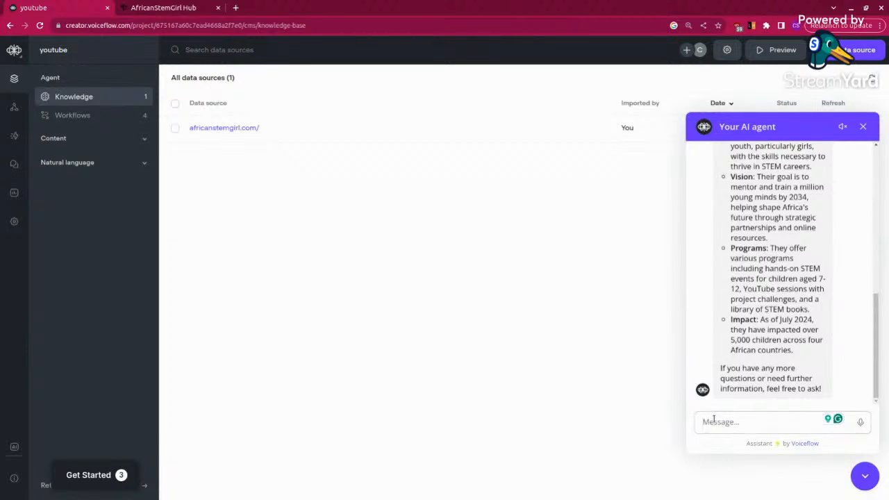
type("do")
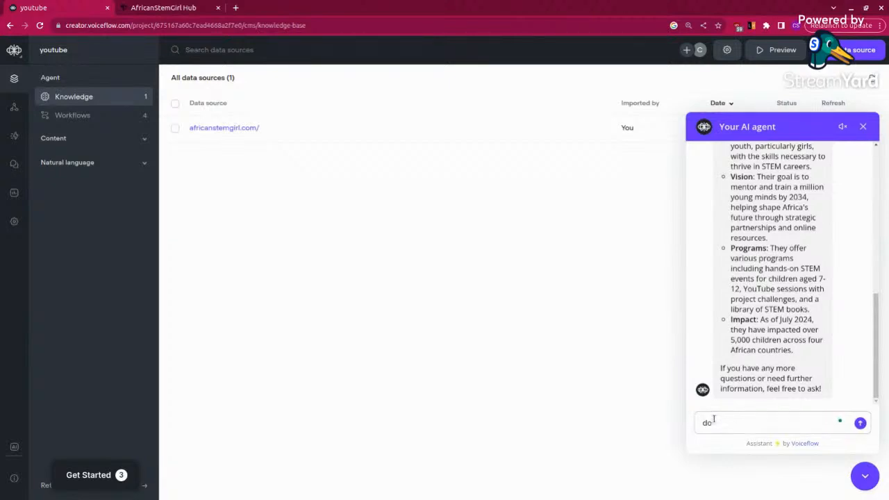
type("es africanstemgirl have ")
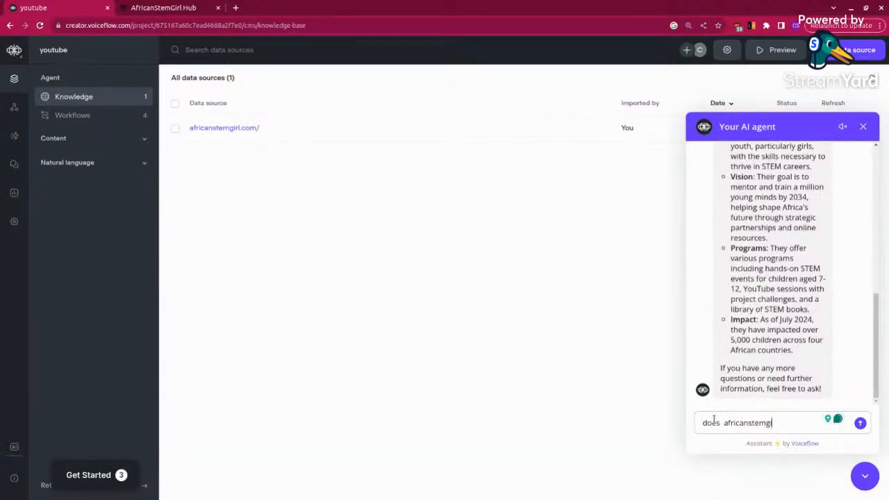
type("a")
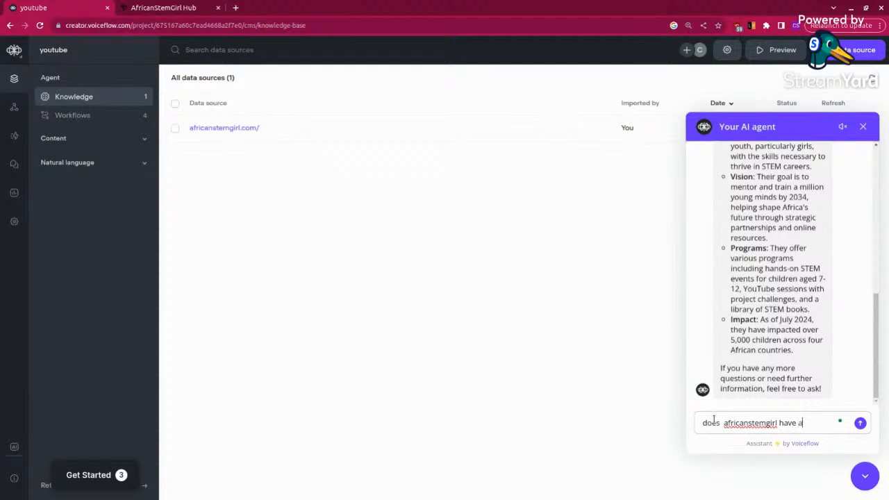
type("ny books")
key("Return")
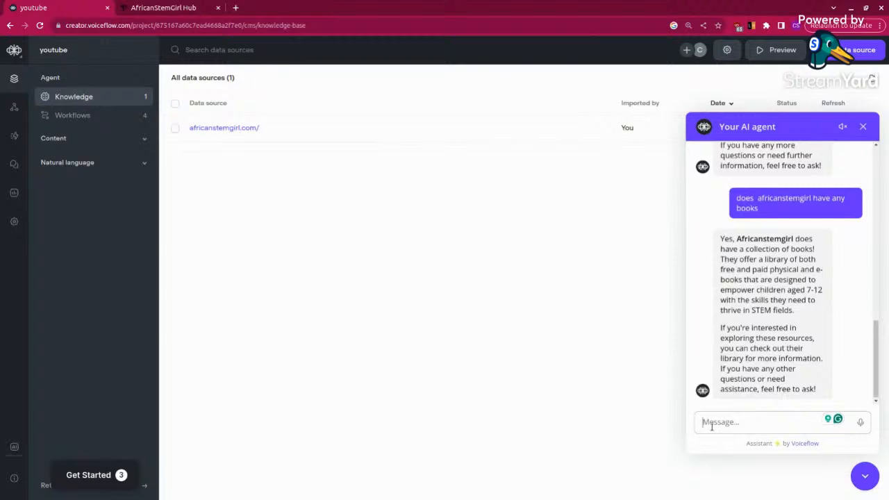
Step: Ask the agent whether they have a YouTube channel, open the channel link from its reply and return to Voiceflow
type("do the")
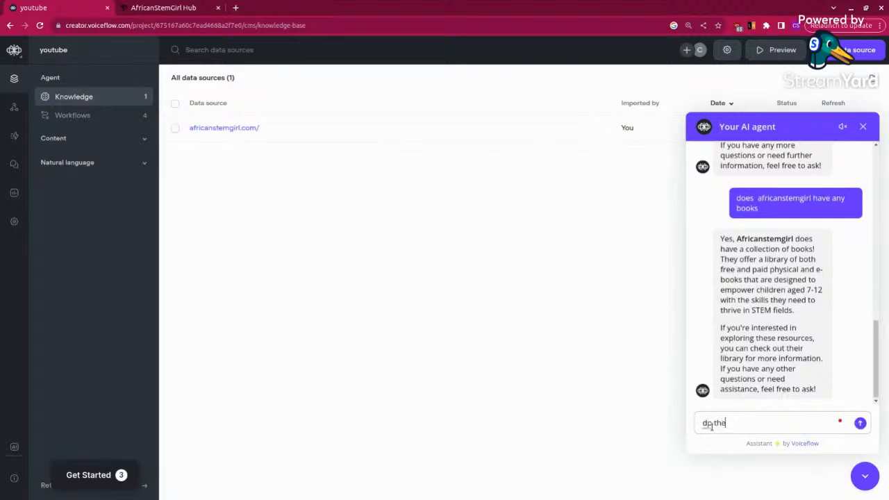
type("y have a YouTube channe")
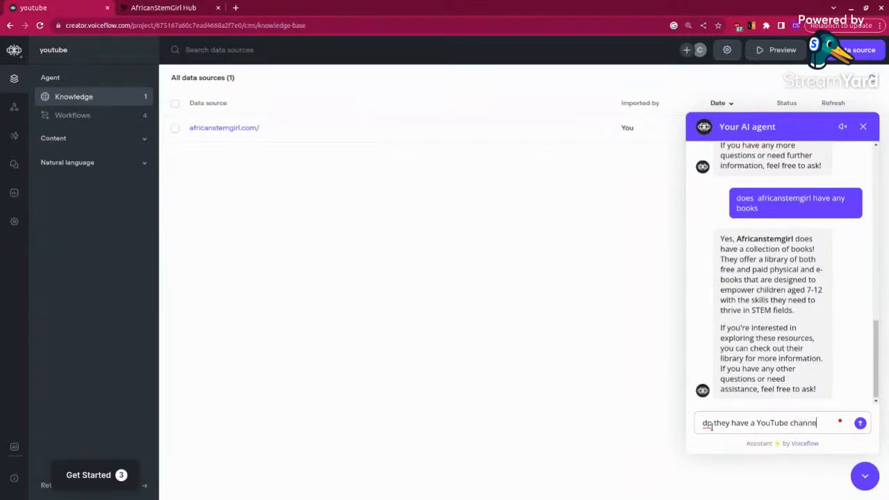
type("l?")
key("Return")
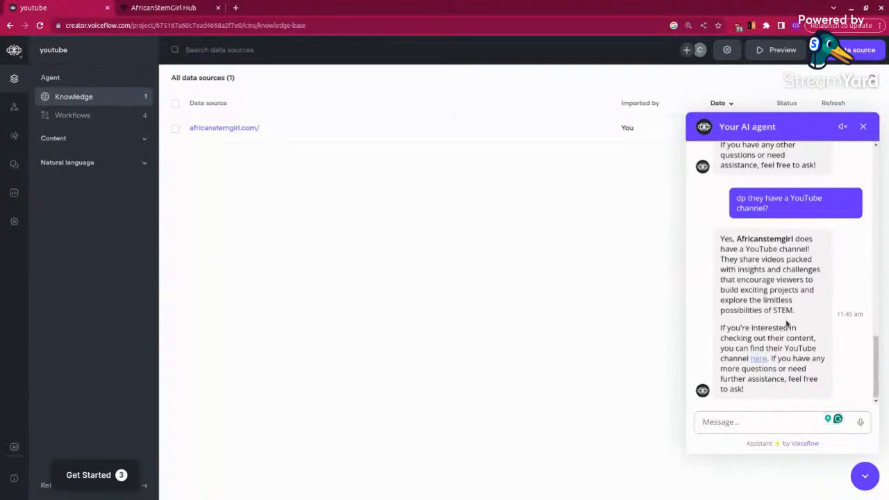
left_click(760, 359)
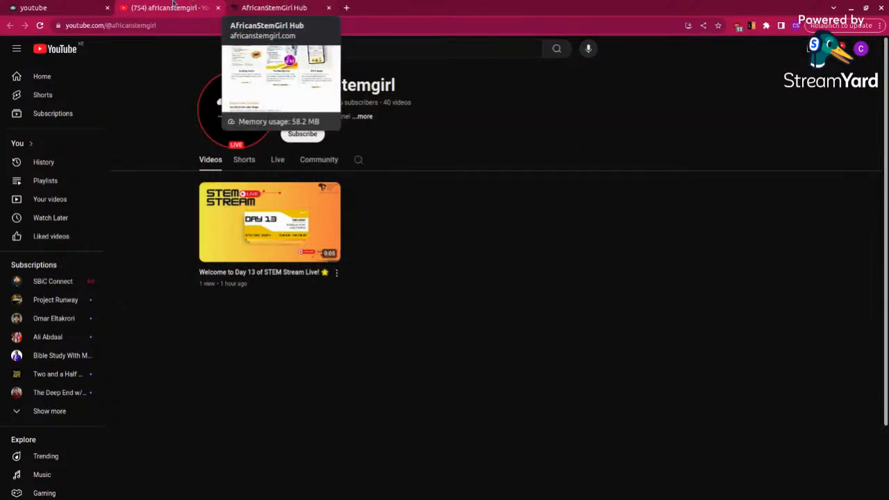
left_click(46, 6)
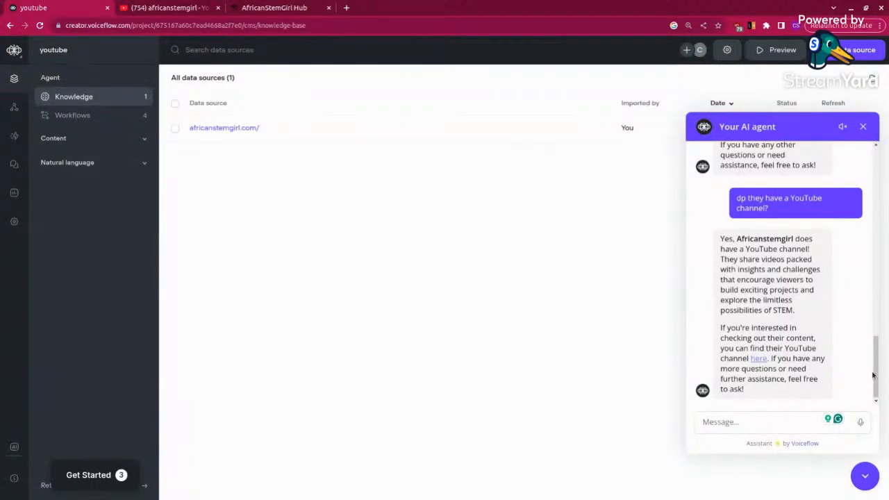
Step: Look back over the test conversation from its beginning and end the chat
scroll(868, 313, "up", 10)
scroll(860, 163, "up", 3)
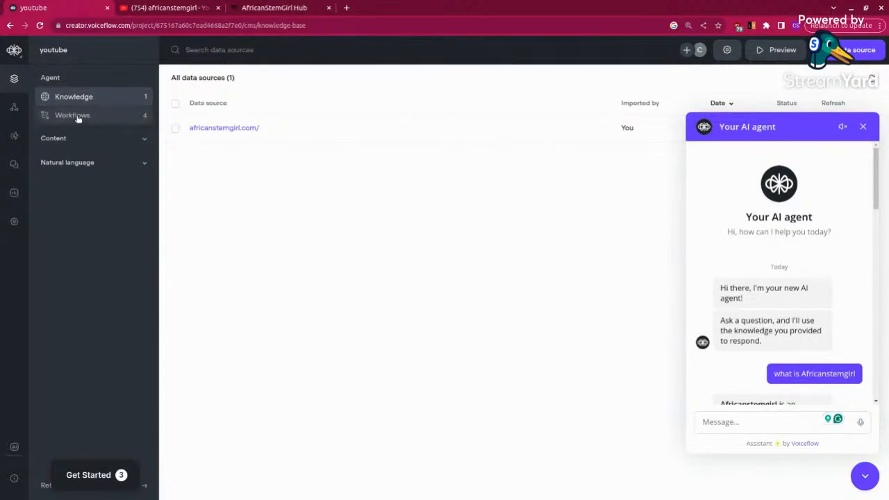
left_click(864, 127)
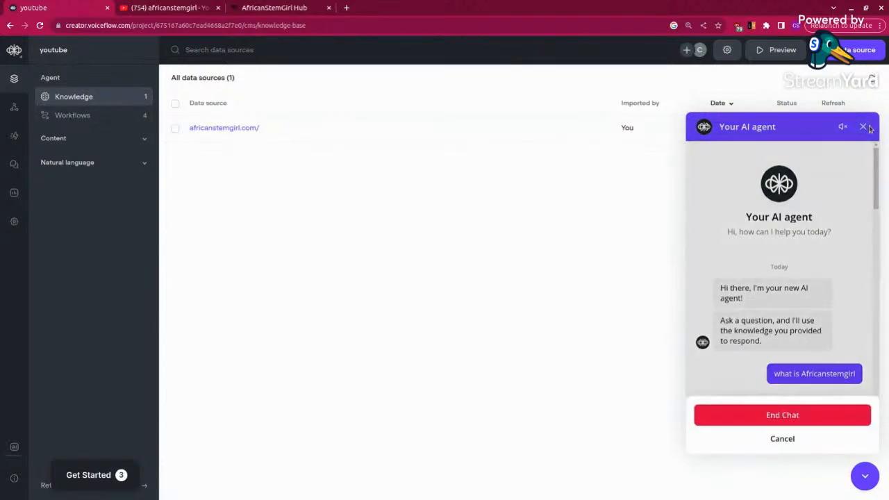
left_click(761, 415)
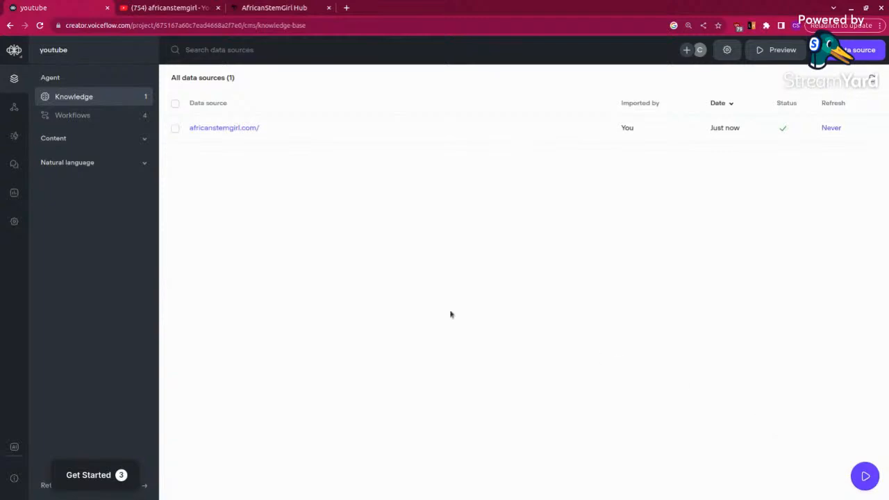
Step: Open the agent's Home workflow for editing, bring its Welcome block into view and start a new test chat
left_click(81, 116)
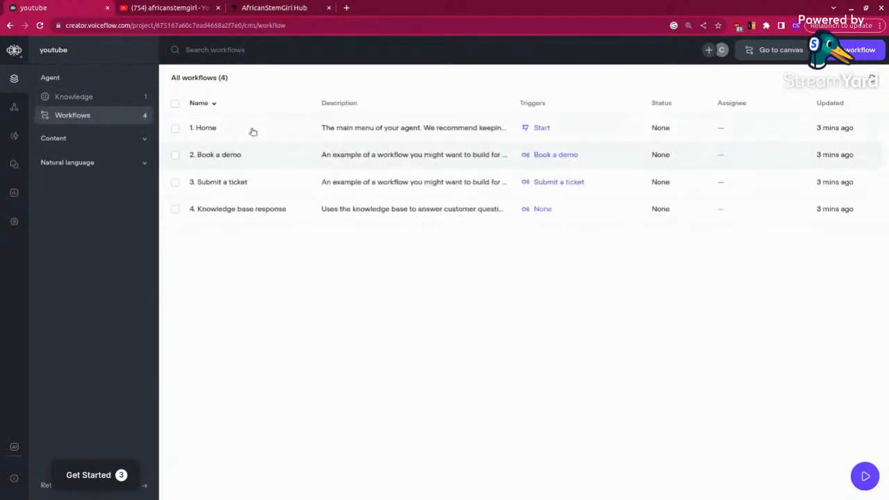
left_click(327, 133)
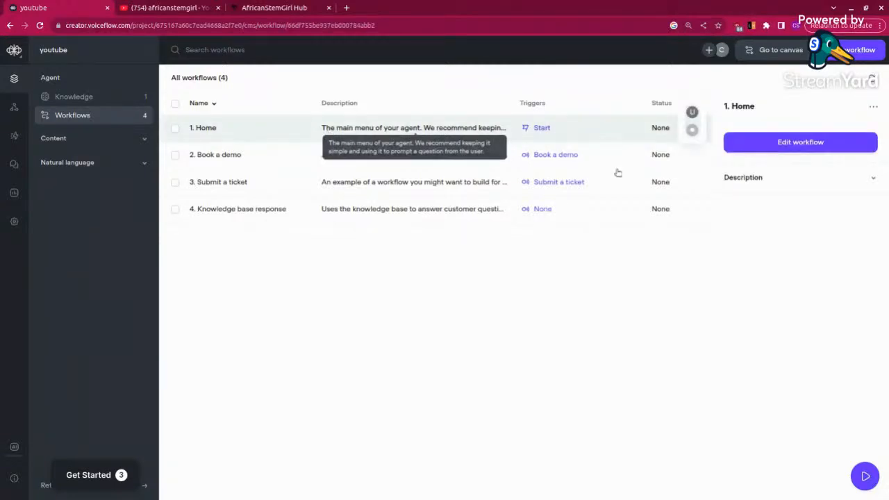
left_click(831, 149)
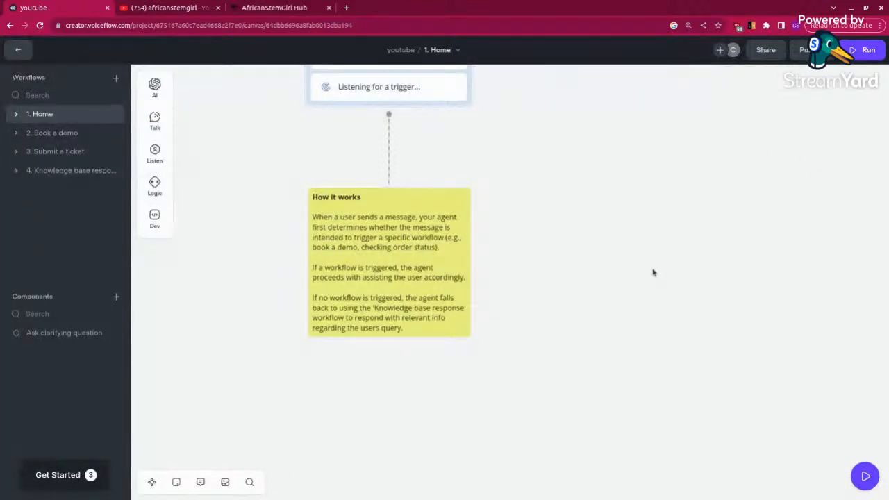
scroll(583, 264, "up", 4)
scroll(584, 264, "left", 2)
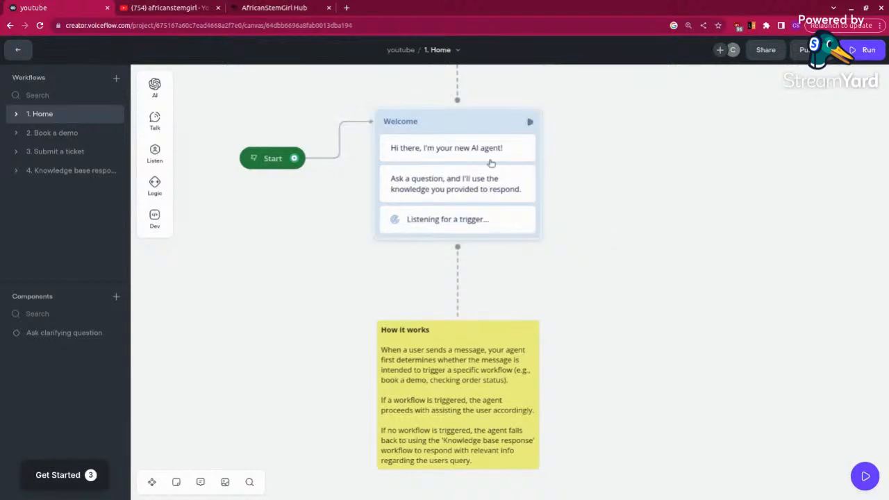
left_click(865, 477)
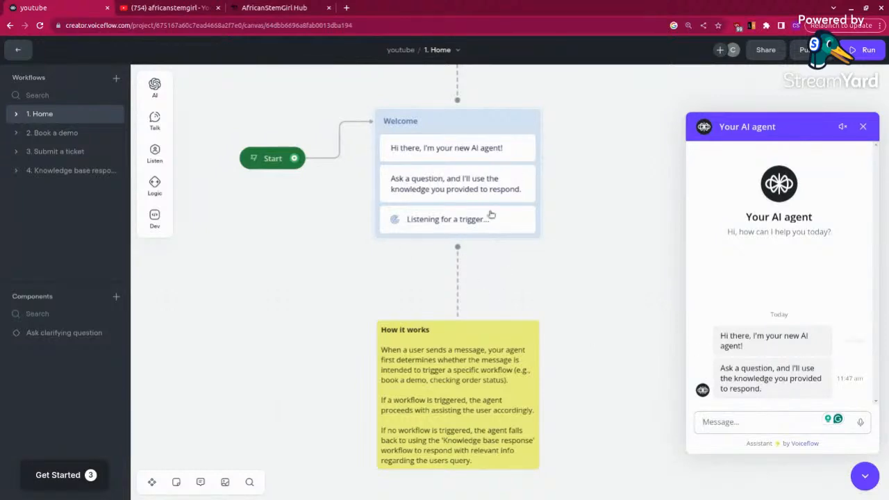
Step: Change the Welcome block's first message to "Hi there, I'm Africanstemgirl AI assistant!"
left_click(505, 147)
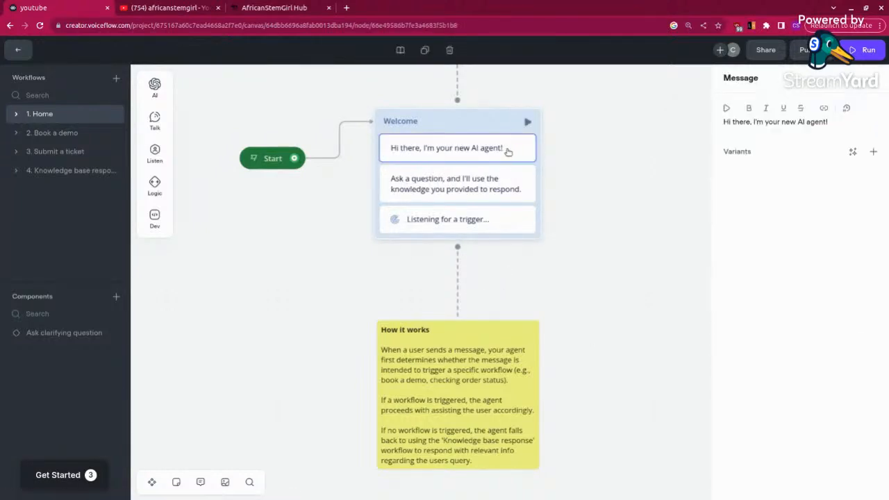
left_click_drag(828, 121, 764, 121)
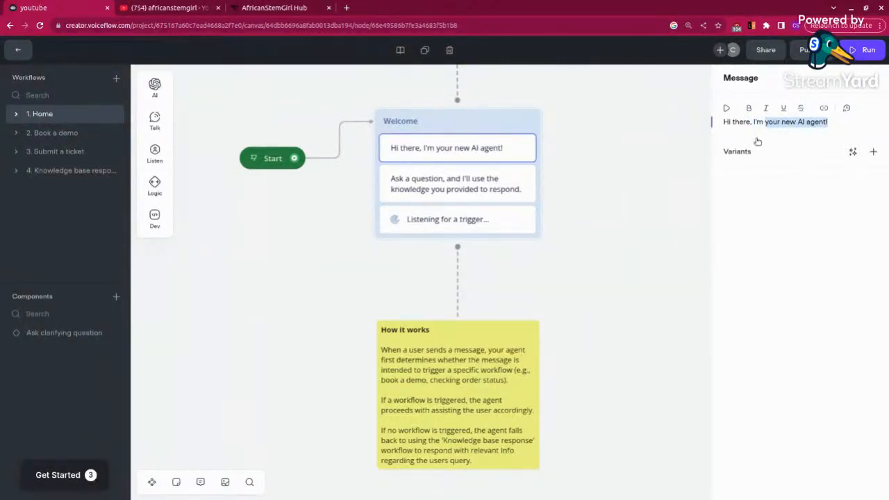
key("BackSpace")
key("BackSpace")
key("BackSpace")
key("BackSpace")
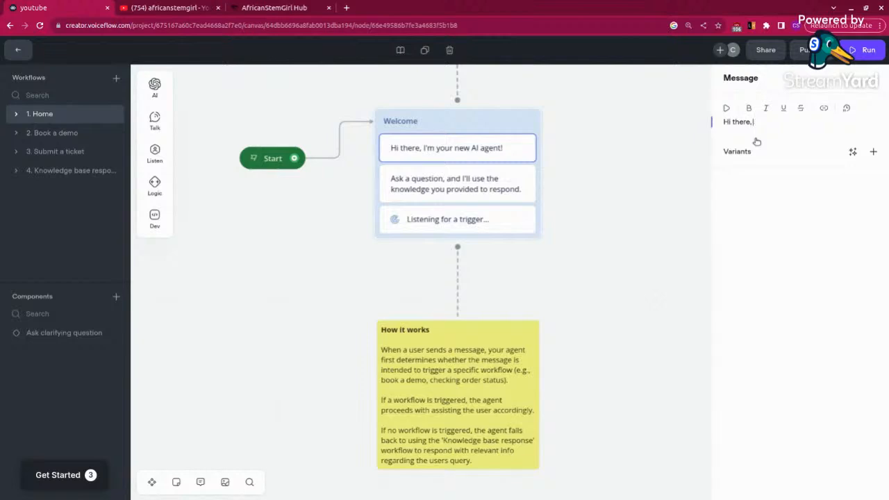
type("my n")
key("BackSpace")
key("BackSpace")
type("I'a AIricanstemgirl AI assistant")
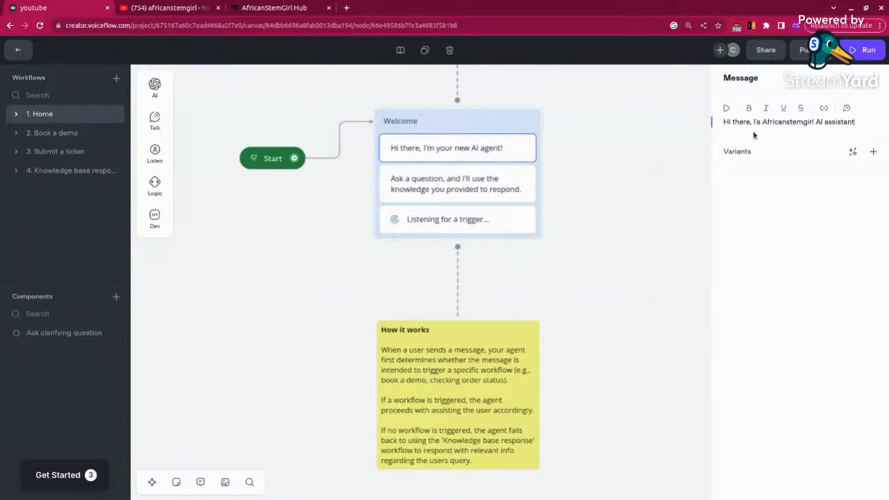
left_click(760, 121)
key("BackSpace")
type("m")
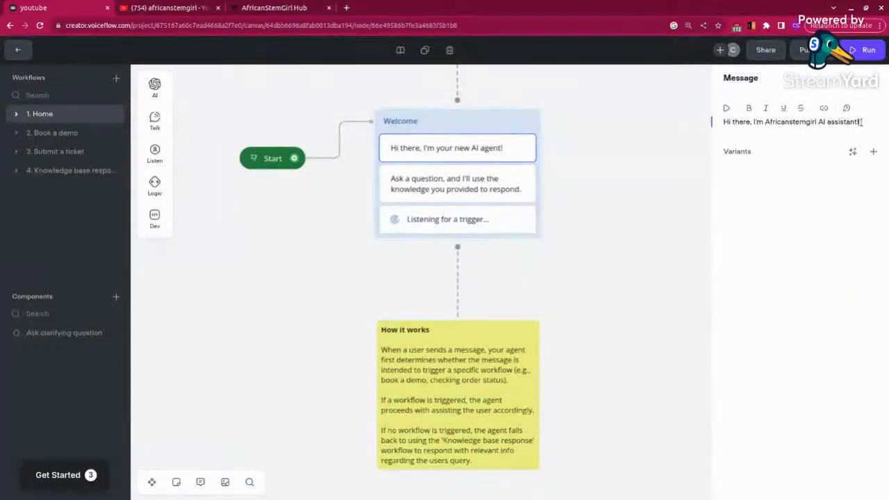
Step: Change the Welcome block's second message to "Ask me anything about AfricanStemGirl" and leave the message editor
left_click(452, 188)
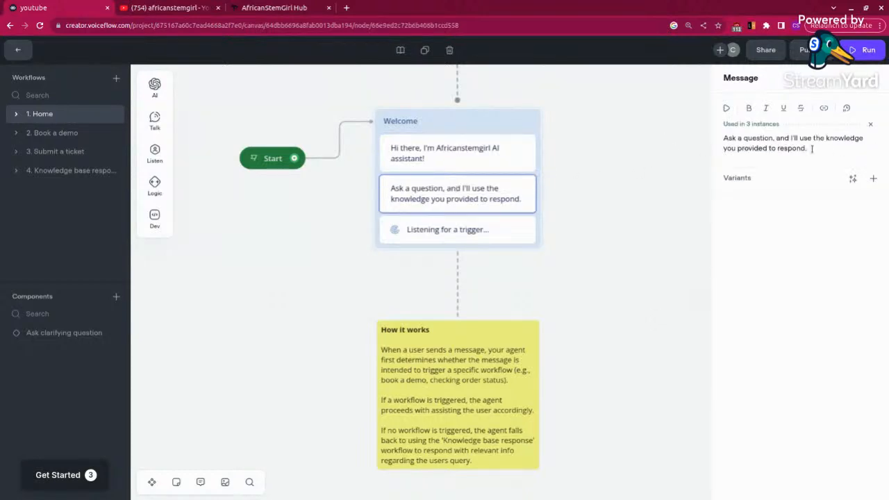
left_click_drag(737, 139, 809, 147)
key("BackSpace")
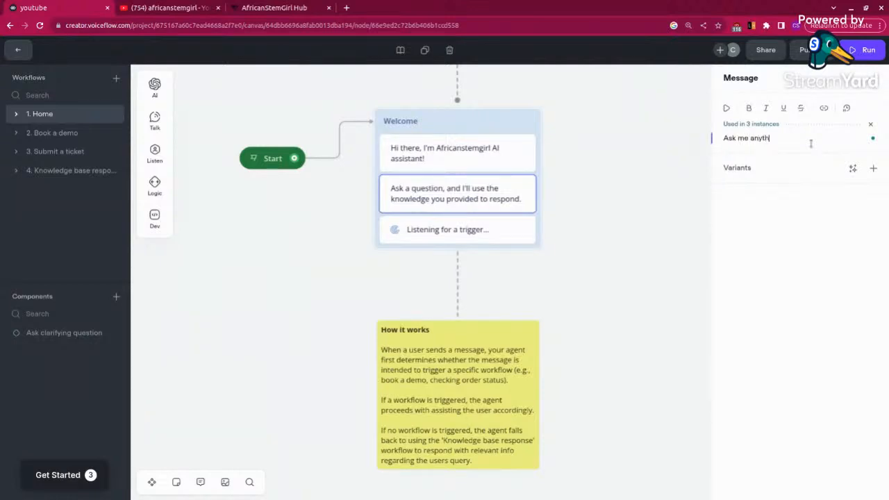
type("me anything ab")
type("out AfricanStemGirl")
left_click(653, 203)
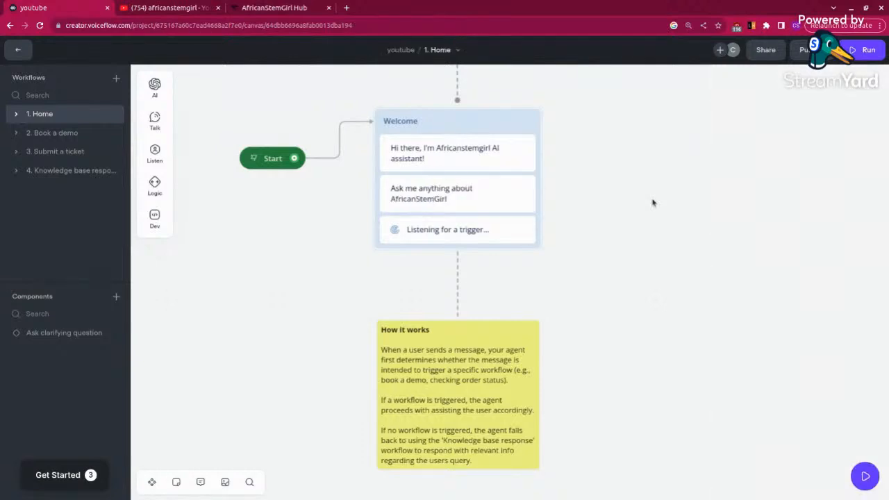
Step: Open the test chat and ask the agent "what is africanstemgirl"
left_click(865, 471)
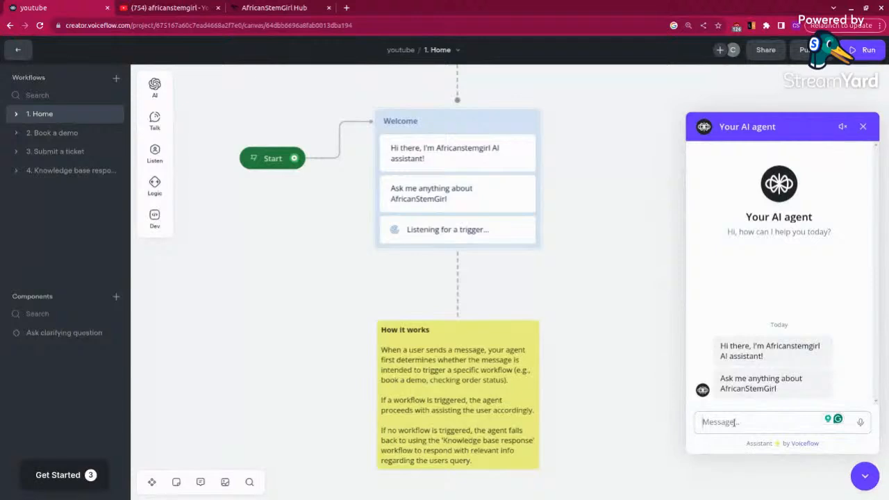
type("what")
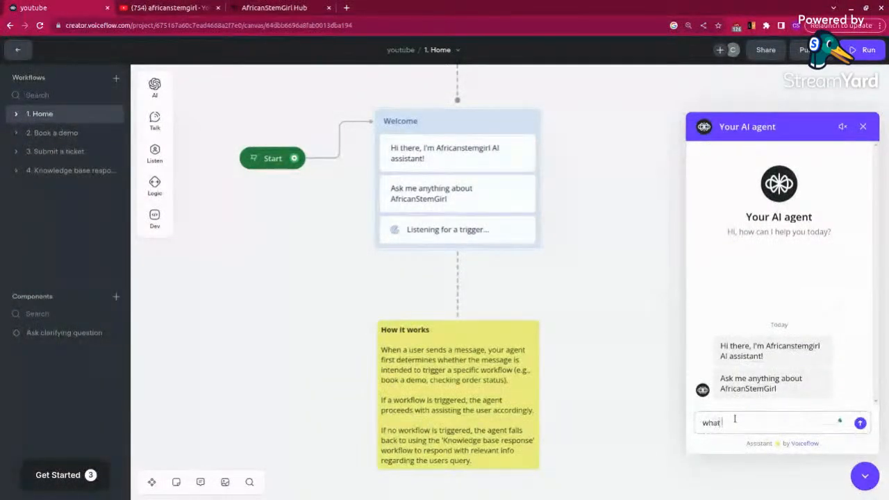
type(" is africanstemgirl")
key("Return")
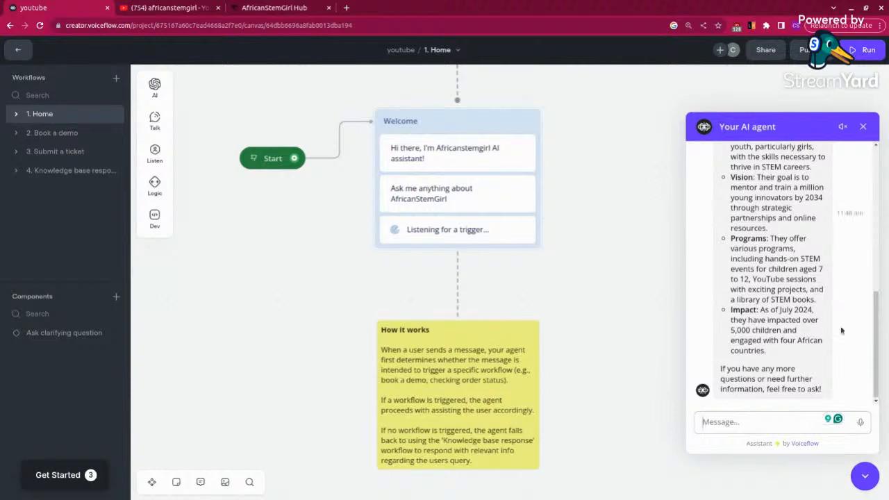
Step: Review the agent's answer about AfricanStemGirl from its beginning and end the chat
left_click_drag(877, 319, 877, 246)
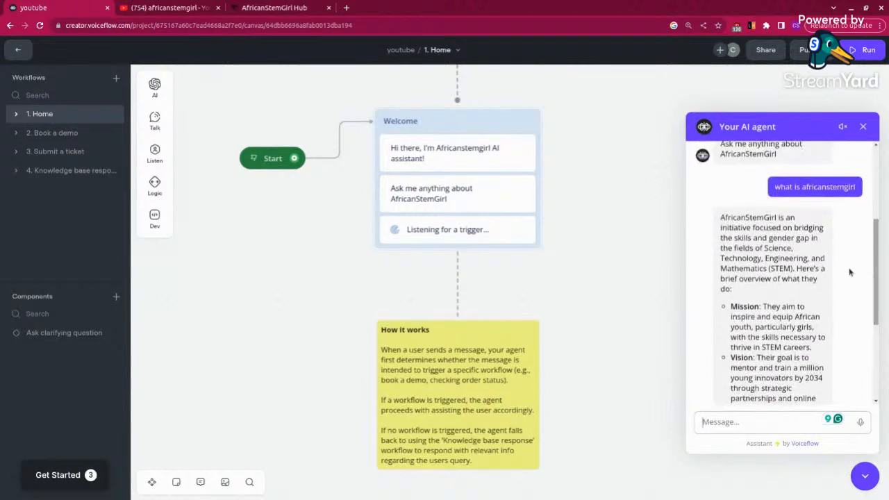
left_click(863, 126)
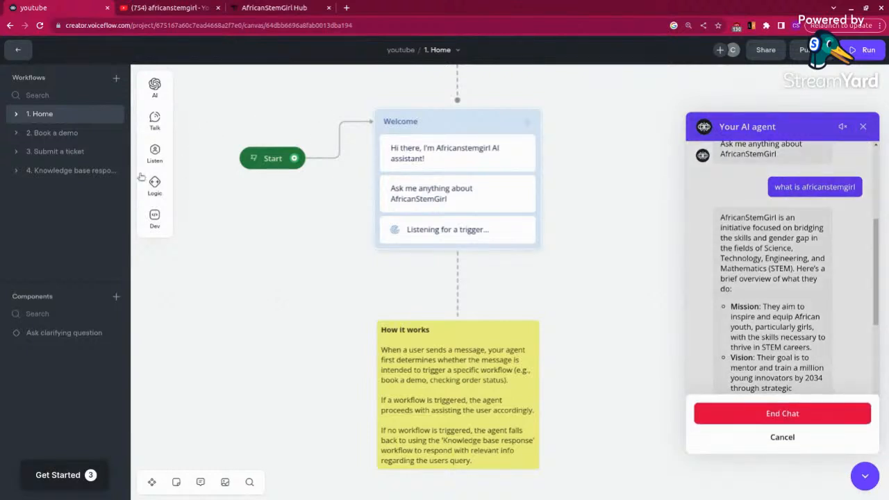
left_click(750, 414)
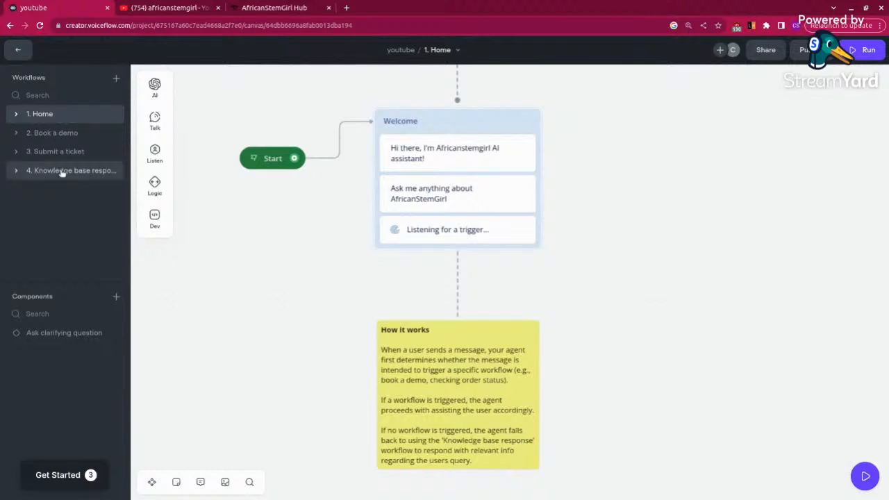
Step: Look over the Knowledge base response workflow and return to the Home workflow
left_click(62, 173)
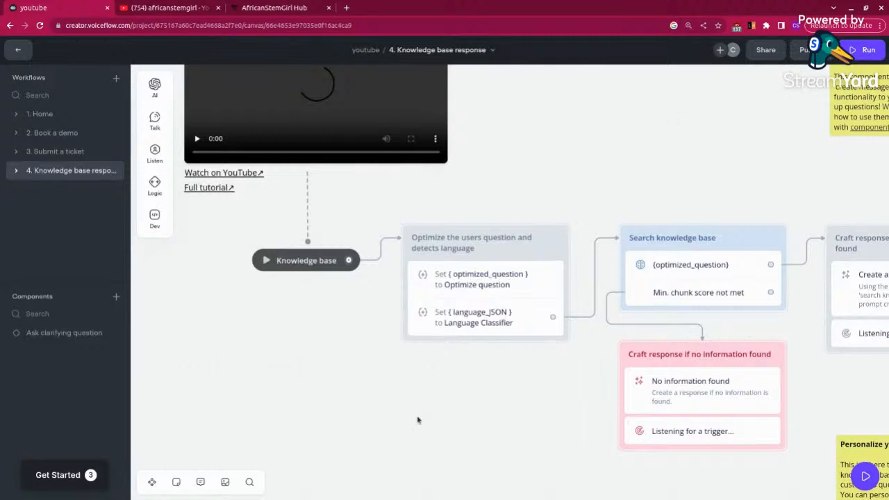
left_click_drag(758, 491, 791, 463)
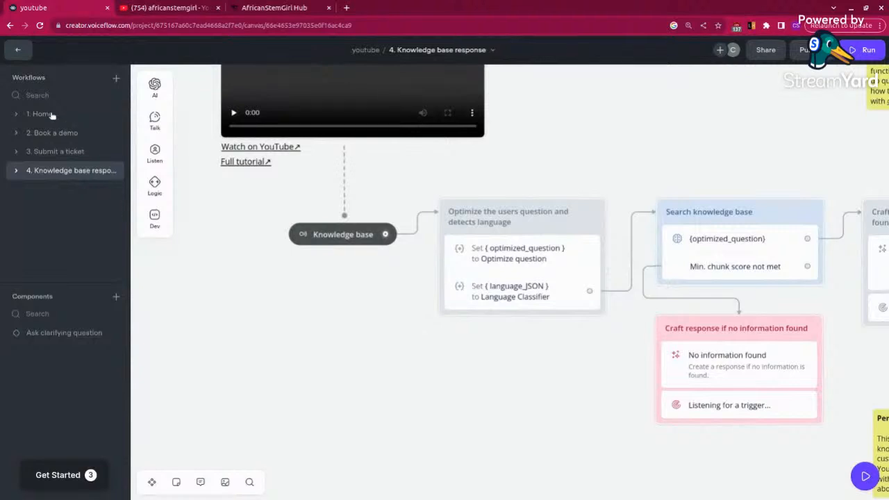
left_click(51, 115)
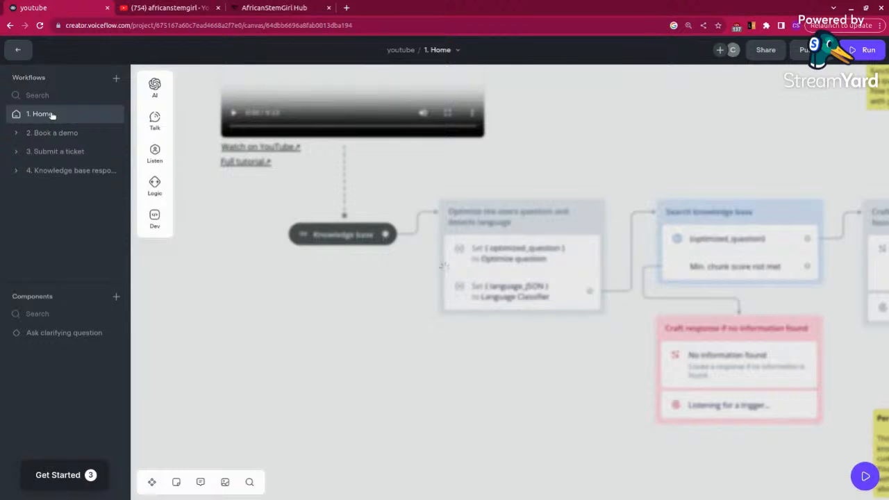
Step: Delete the yellow "How it works" note and the dashed line linking it to the Welcome block
left_click(499, 340)
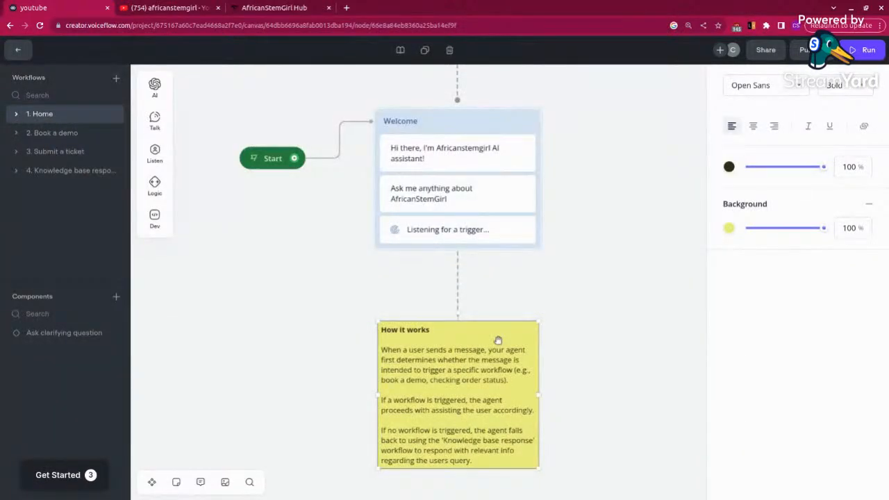
key("Delete")
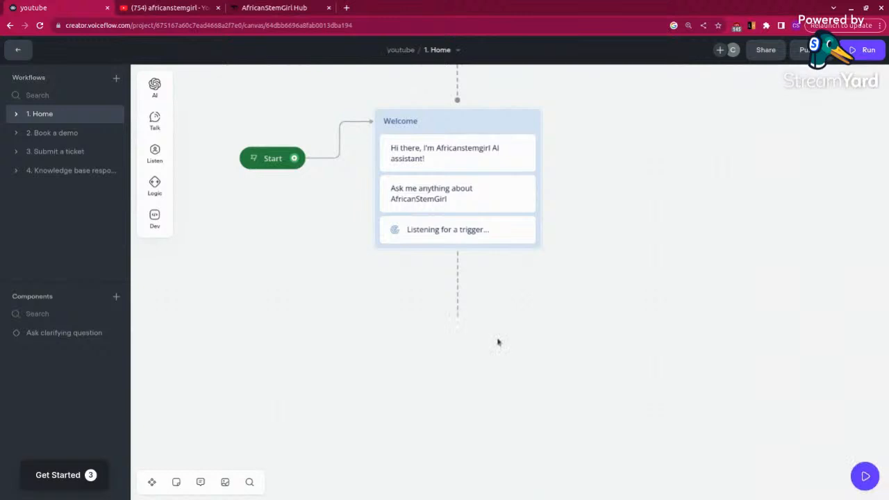
left_click(459, 302)
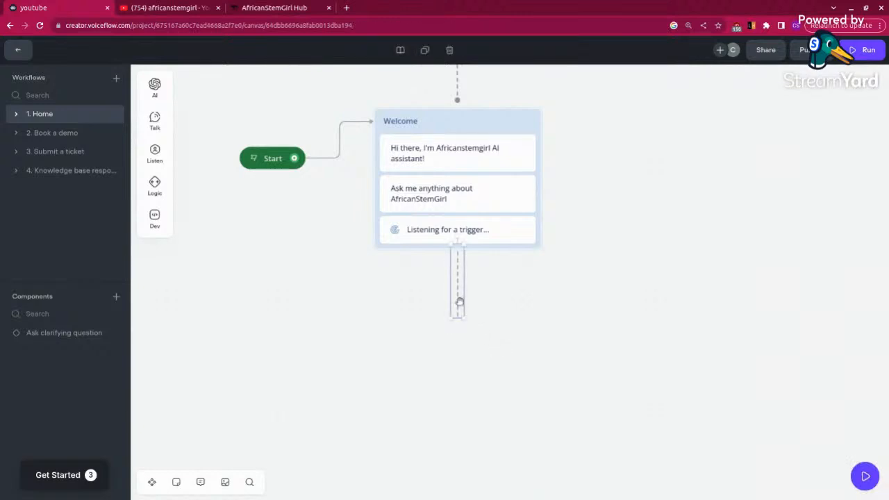
key("Delete")
Step: Delete the Welcome block by removing both of its messages and the trigger-listening step
left_click(452, 117)
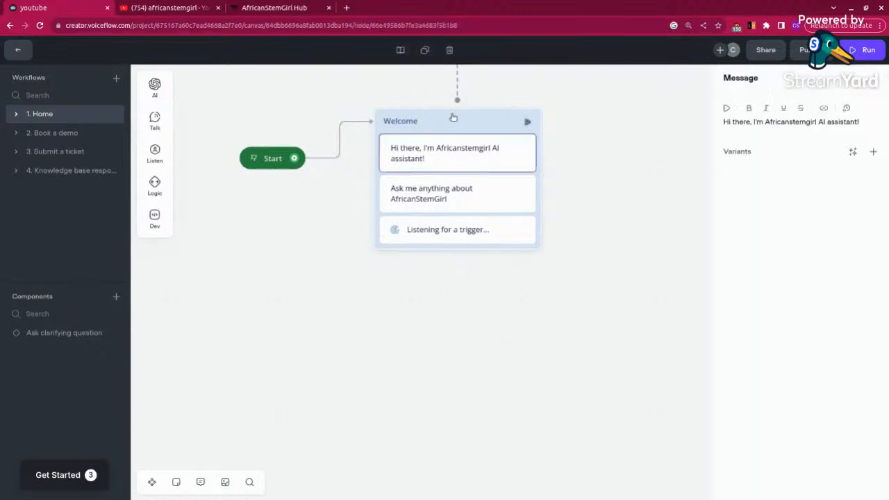
key("Delete")
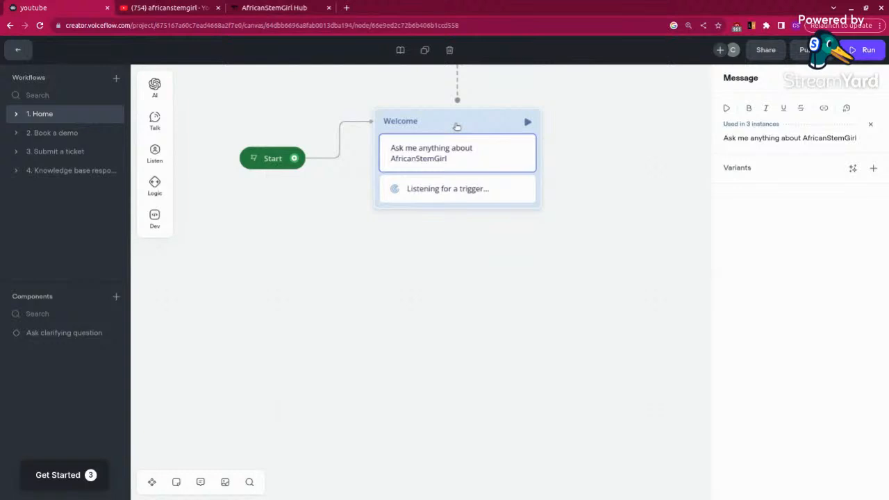
key("Delete")
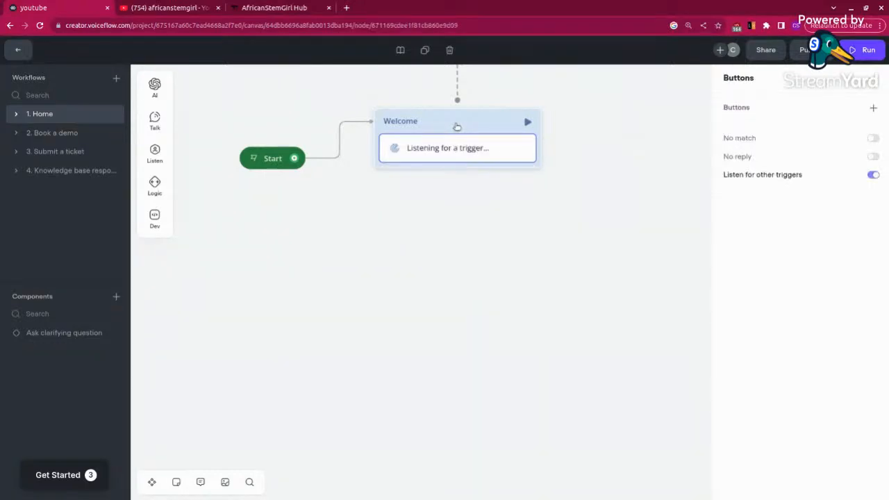
key("Delete")
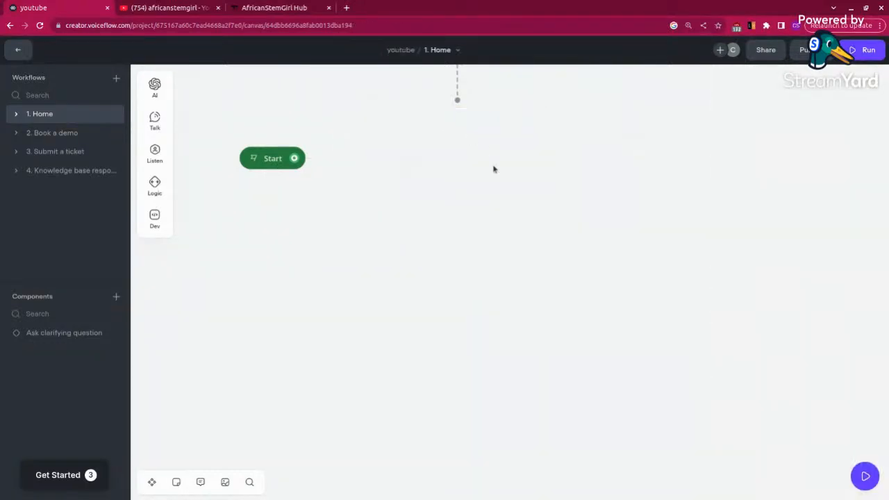
Step: Delete the yellow introductory note and the Get Started video above the Start block
scroll(488, 188, "up", 3)
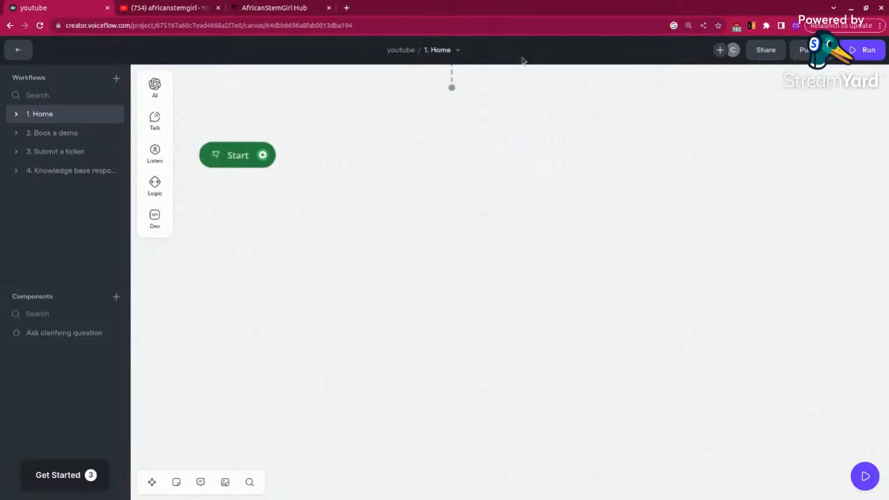
left_click_drag(504, 202, 521, 350)
left_click_drag(566, 267, 641, 401)
left_click(572, 132)
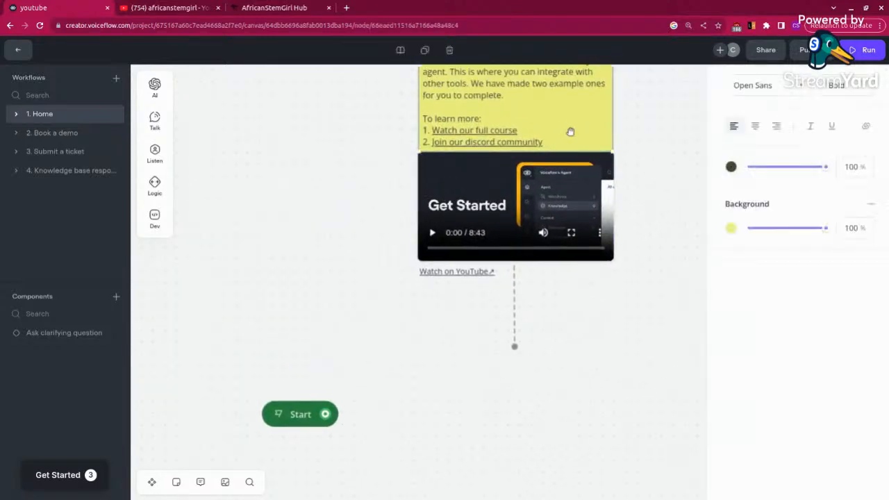
key("Delete")
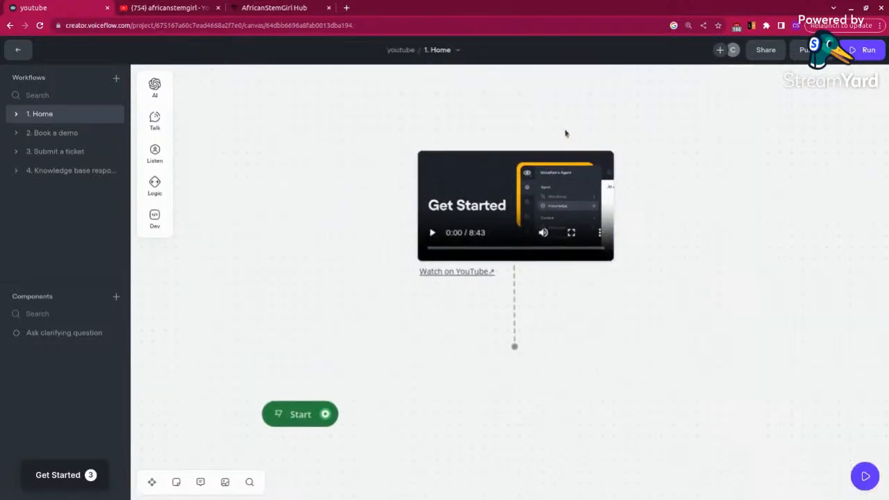
left_click(477, 164)
key("Delete")
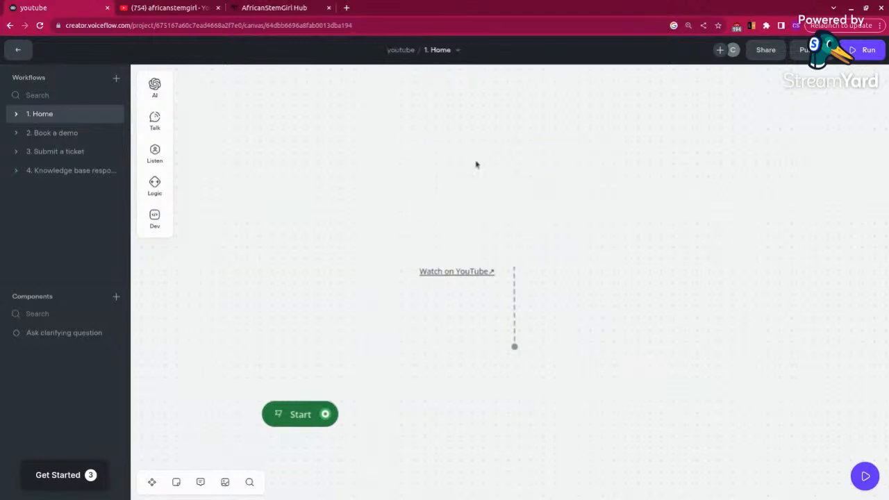
Step: Remove the "Watch on YouTube" link text and the dashed line beside it from the canvas
left_click(448, 273)
left_click(448, 273)
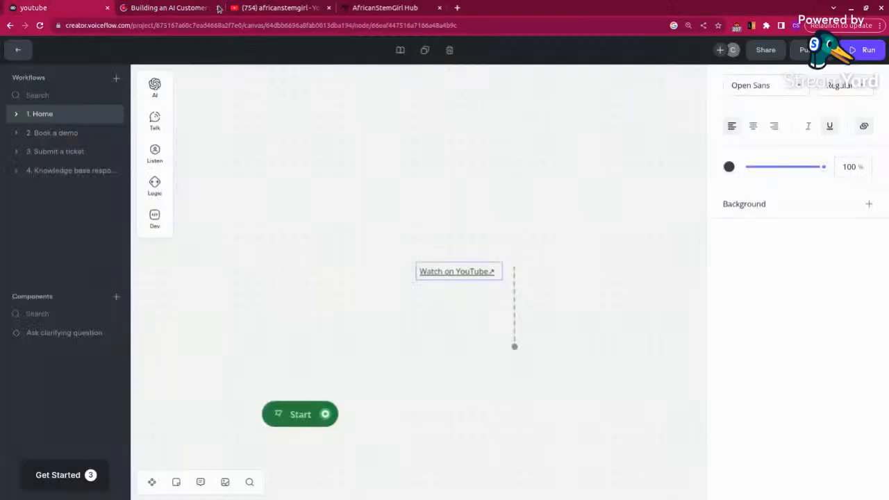
left_click(217, 7)
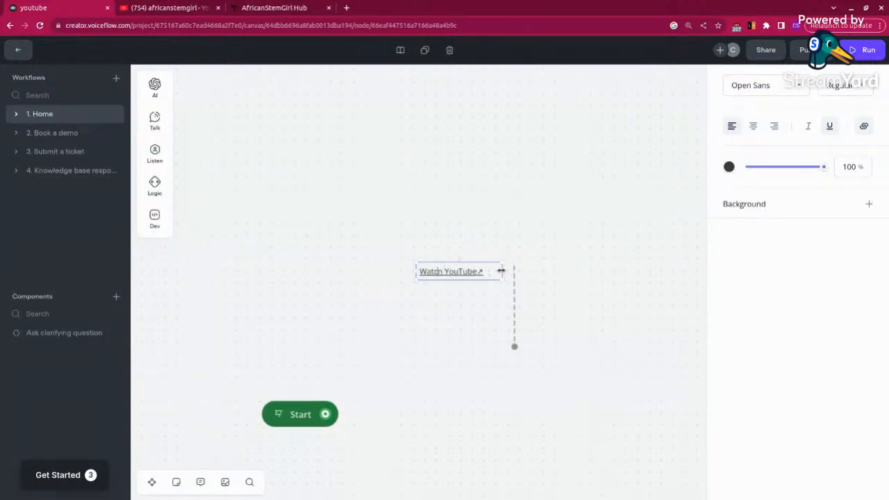
key("BackSpace")
key("BackSpace")
key("BackSpace")
key("BackSpace")
key("BackSpace")
key("BackSpace")
key("BackSpace")
key("BackSpace")
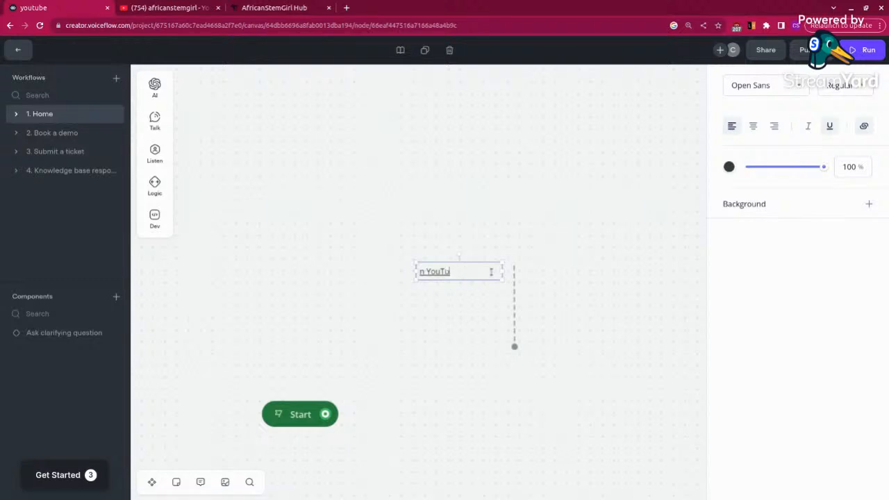
key("BackSpace")
key("BackSpace")
key("BackSpace")
key("BackSpace")
key("BackSpace")
key("BackSpace")
key("BackSpace")
left_click(480, 314)
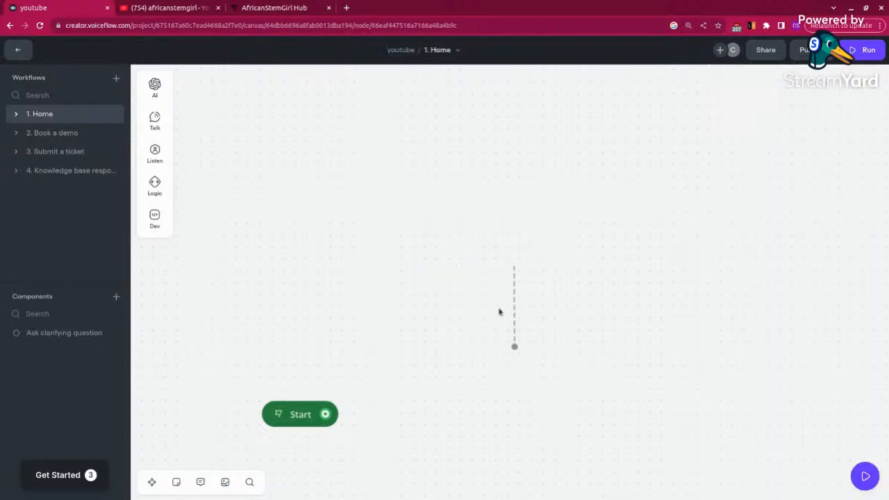
left_click(512, 309)
key("BackSpace")
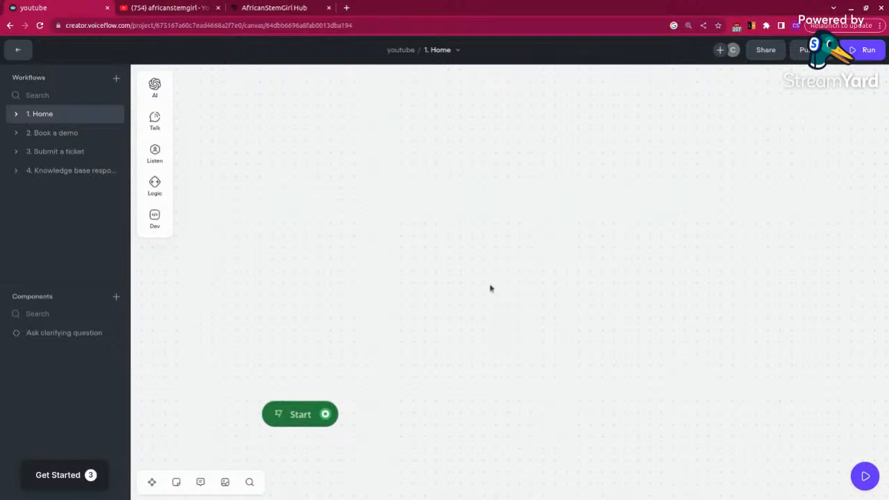
Step: Check the test chat window of the emptied Home workflow and close it
left_click_drag(553, 391, 553, 192)
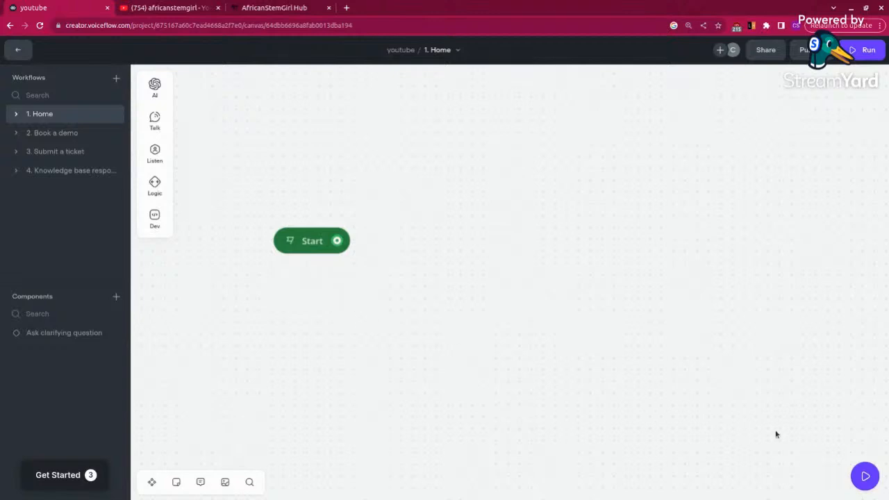
mouse_move(166, 122)
left_click(864, 477)
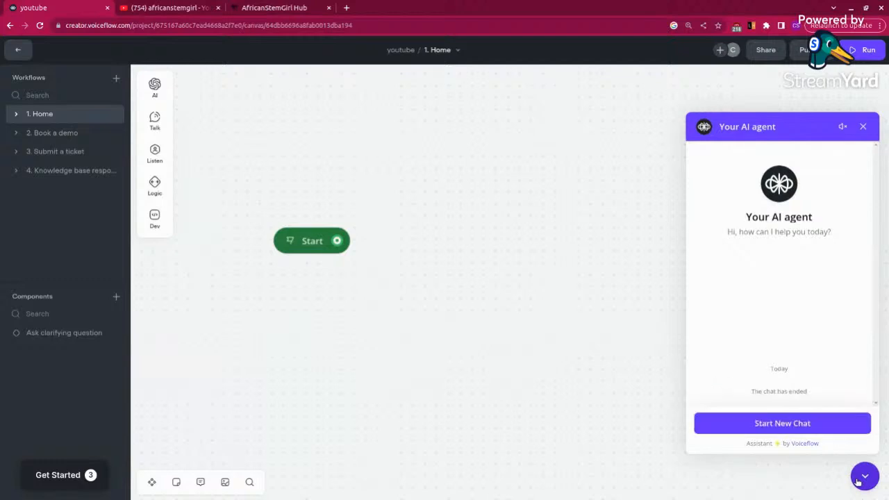
left_click(863, 126)
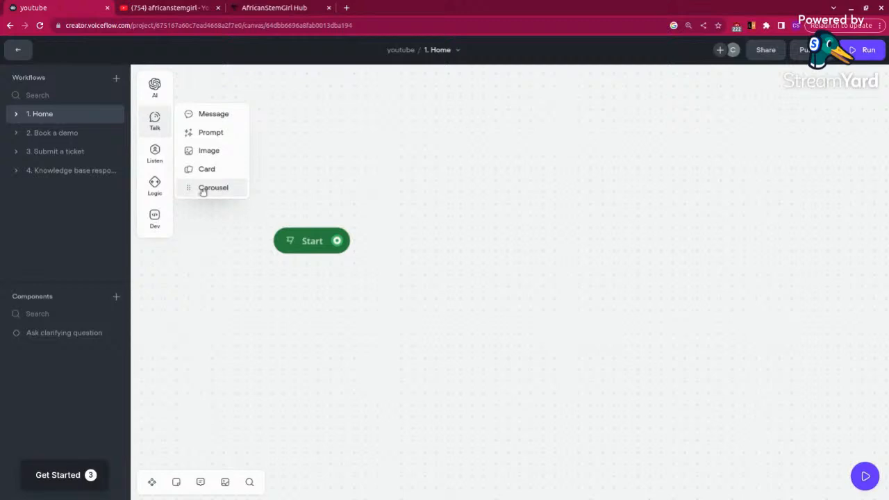
Step: Add a Message block to the canvas beside the Start block
mouse_move(156, 154)
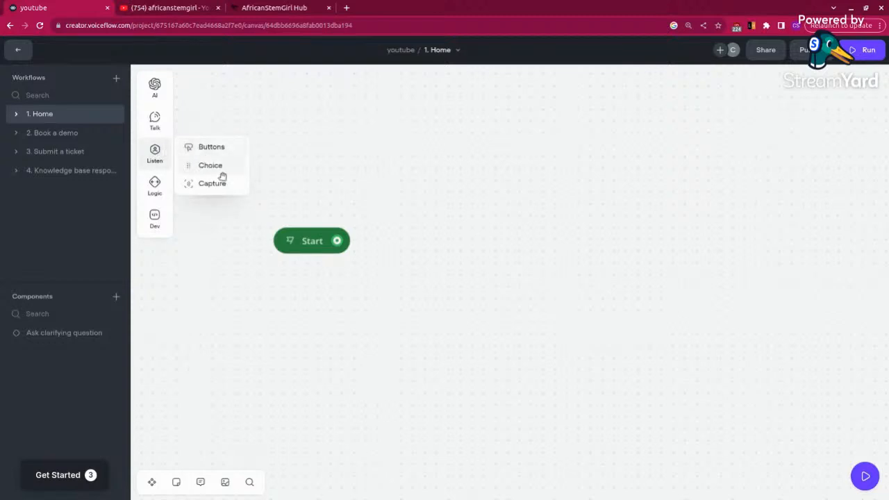
mouse_move(154, 187)
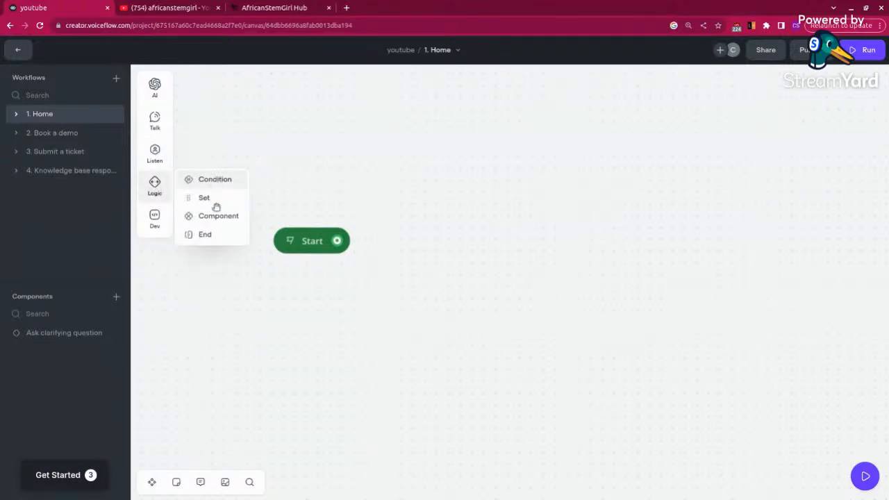
mouse_move(155, 216)
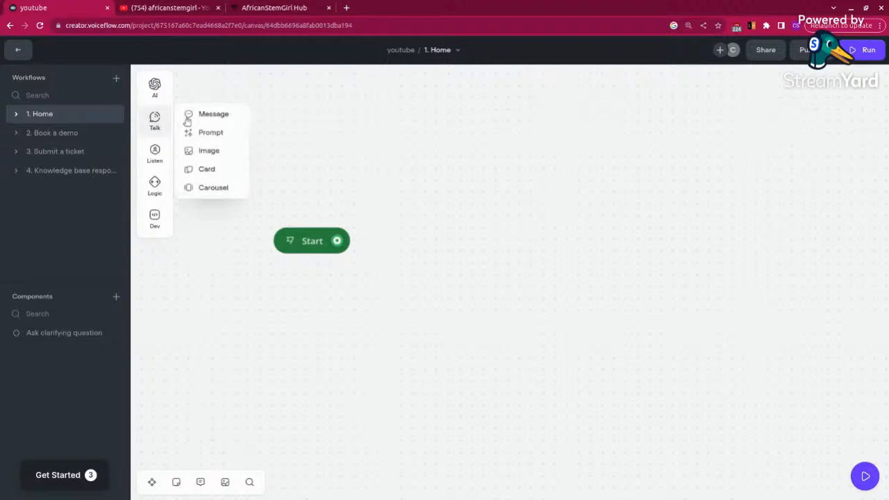
left_click_drag(199, 115, 296, 130)
left_click_drag(427, 219, 514, 245)
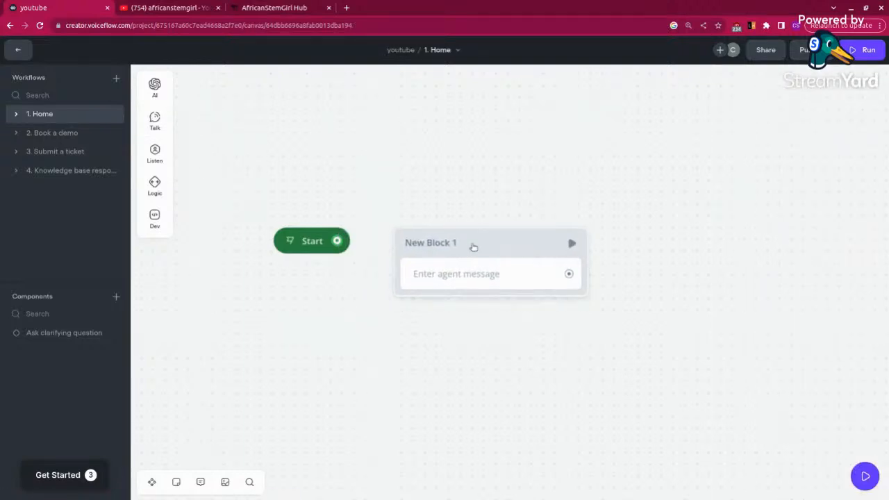
Step: Rename the new message block as "Welcome"
left_click(473, 245)
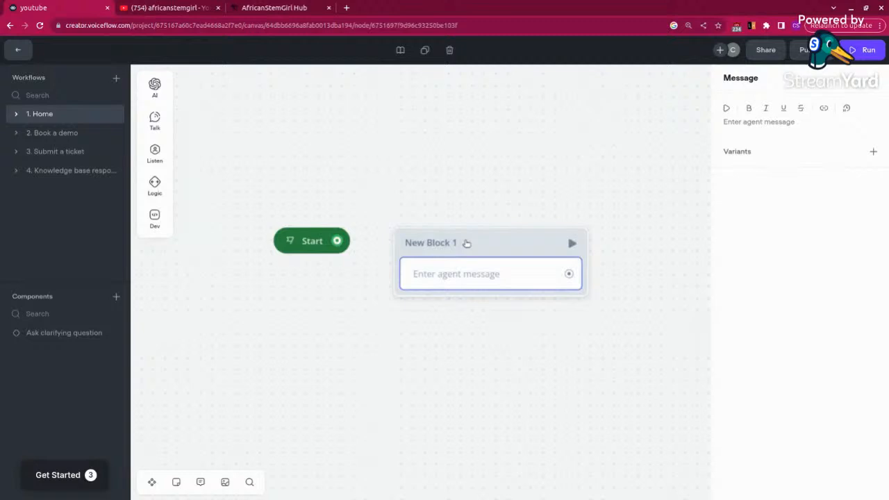
left_click(453, 243)
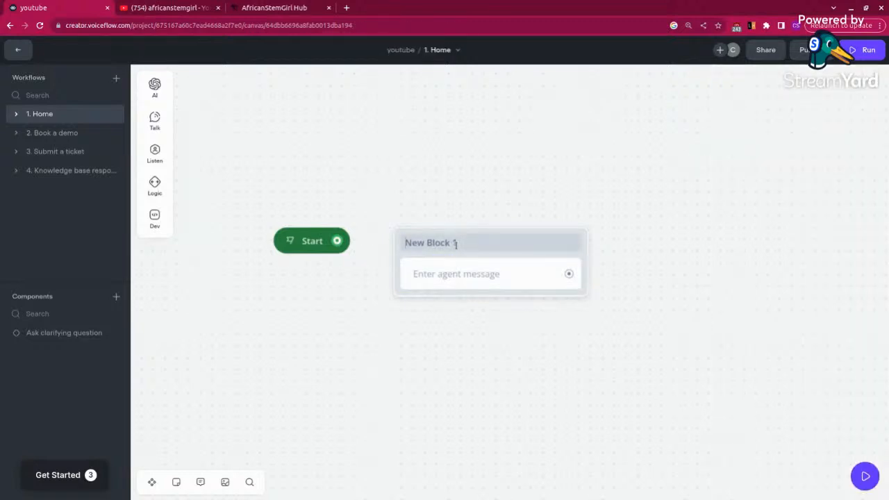
key("BackSpace")
key("BackSpace")
key("BackSpace")
key("BackSpace")
key("BackSpace")
key("BackSpace")
key("BackSpace")
key("BackSpace")
key("BackSpace")
key("BackSpace")
key("BackSpace")
type("WElcome")
left_click(416, 243)
key("BackSpace")
type("e")
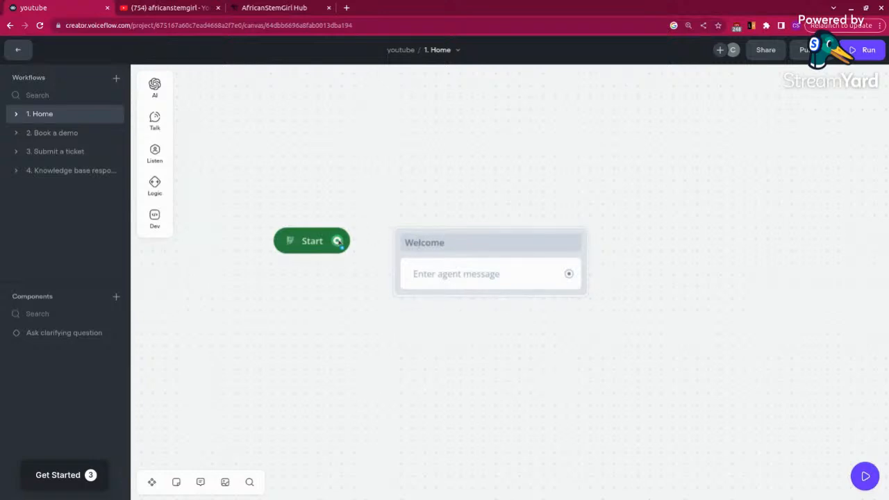
Step: Connect the Start block to the Welcome block and set its agent message to "Hi, I am your AI coding teacher."
left_click_drag(338, 241, 396, 276)
left_click(462, 276)
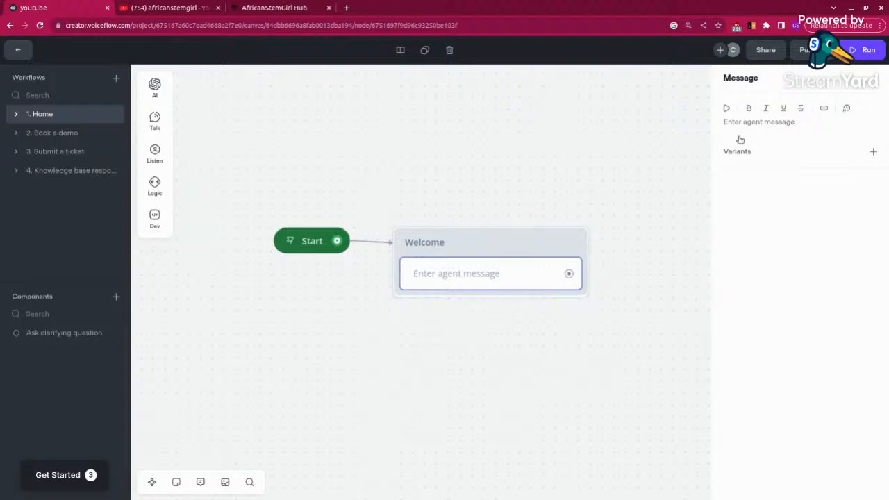
left_click(767, 123)
type("H")
type("i, this is A")
key("BackSpace")
key("BackSpace")
key("BackSpace")
key("BackSpace")
key("BackSpace")
key("BackSpace")
key("BackSpace")
key("BackSpace")
key("BackSpace")
key("BackSpace")
type("let's le")
type("arn c")
type("oding")
key("BackSpace")
key("BackSpace")
key("BackSpace")
key("BackSpace")
key("BackSpace")
key("BackSpace")
key("BackSpace")
key("BackSpace")
key("BackSpace")
key("BackSpace")
key("BackSpace")
key("BackSpace")
key("BackSpace")
key("BackSpace")
key("BackSpace")
key("BackSpace")
key("BackSpace")
key("BackSpace")
key("BackSpace")
key("BackSpace")
type("I am")
type(" your AI coding")
type(" lea")
type("cher.")
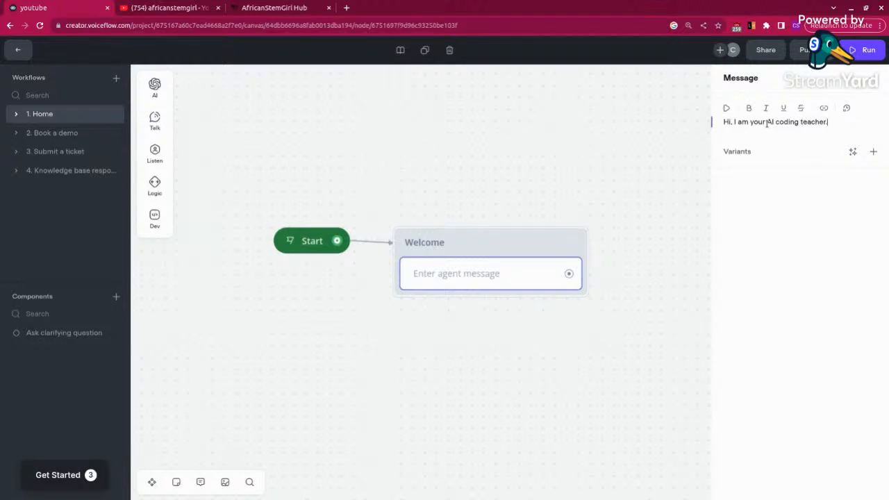
left_click(653, 220)
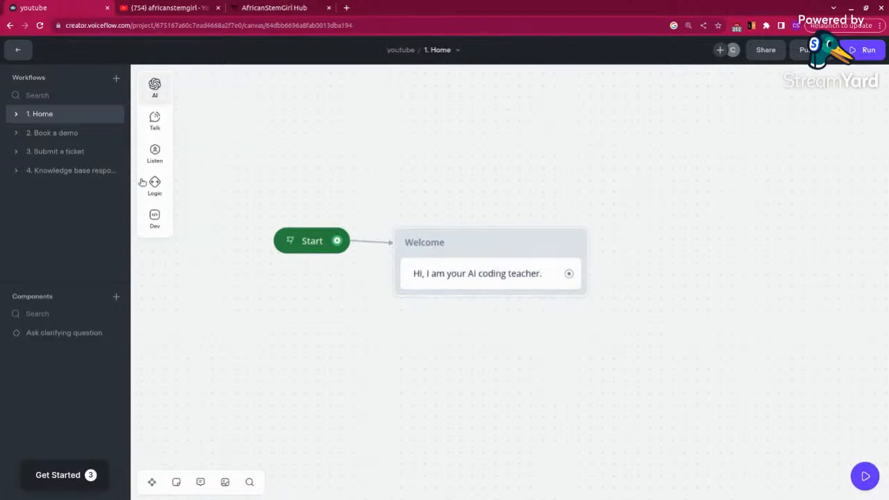
Step: Add a second message "What would you want to learn today?" to the Welcome block and preview it in the test chat
mouse_move(154, 120)
left_click_drag(208, 113, 438, 312)
left_click(743, 122)
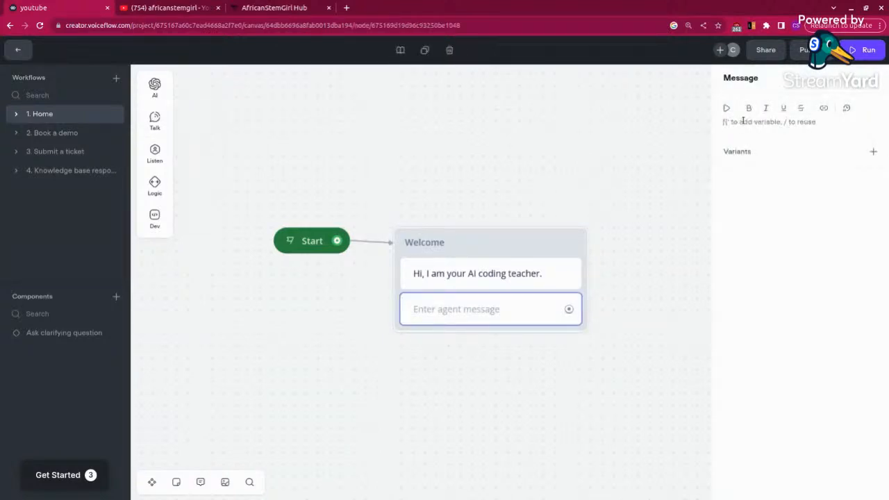
type("Wh")
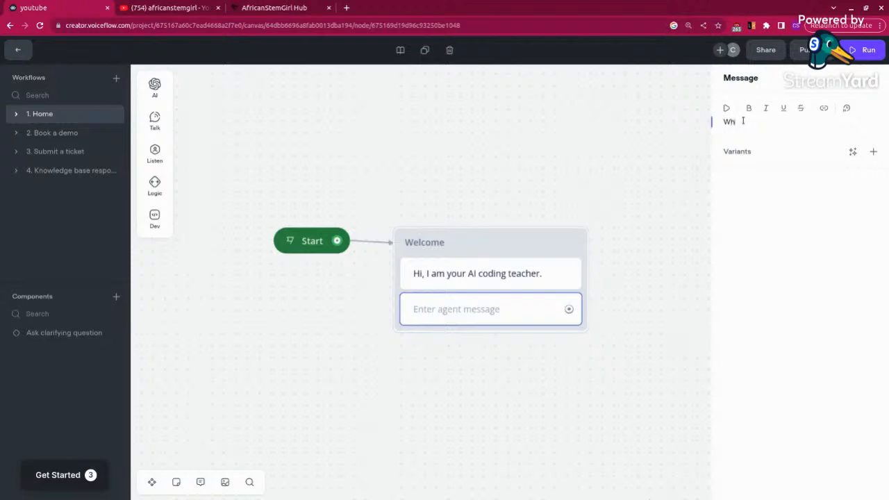
type("at would you want to learn today?")
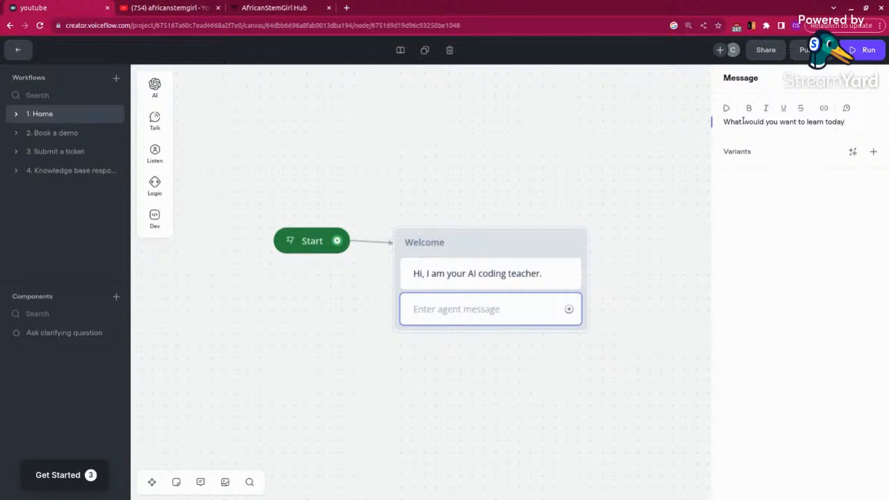
left_click(653, 304)
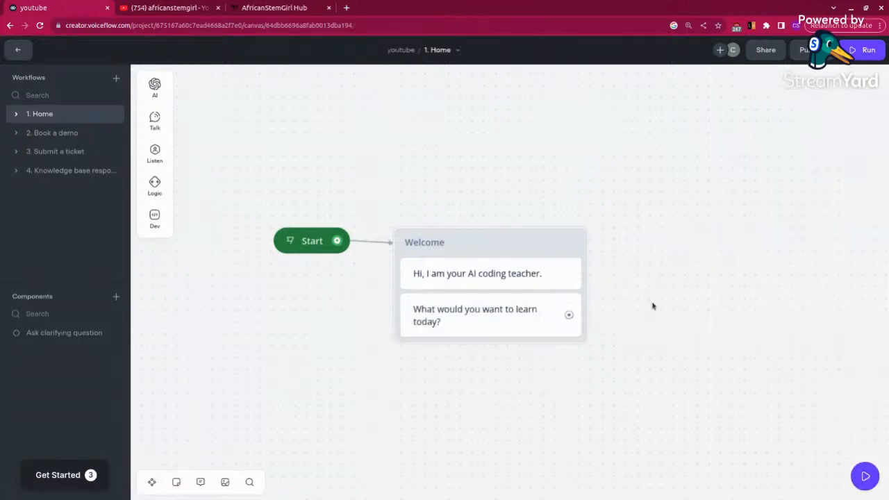
left_click(861, 477)
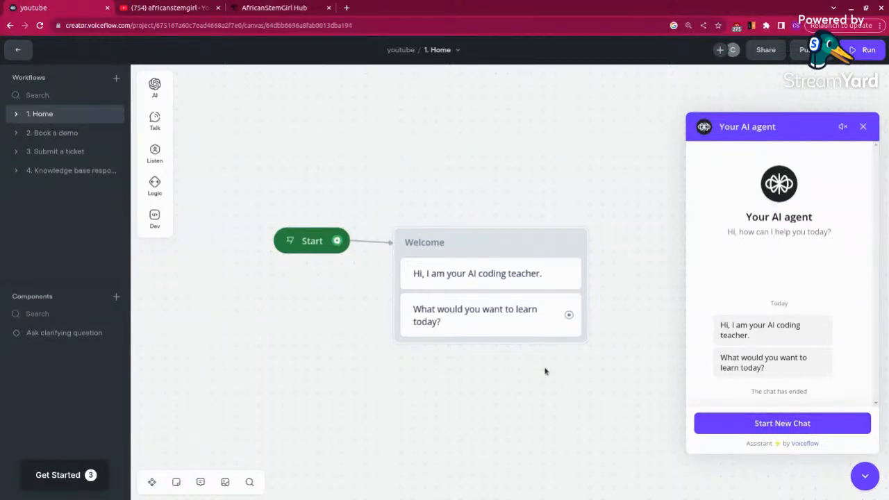
left_click(863, 127)
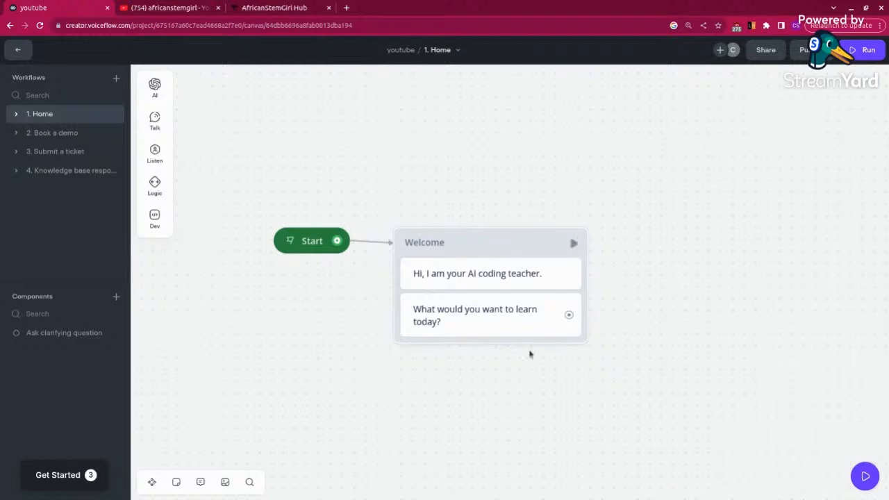
Step: Add a Buttons step at the end of the Welcome block with two buttons labelled "HTML" and "CSS"
mouse_move(155, 152)
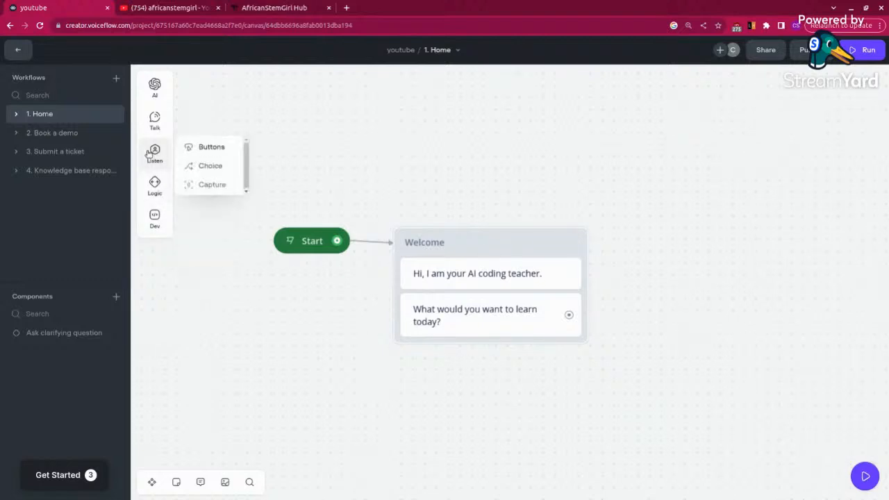
left_click_drag(208, 146, 422, 344)
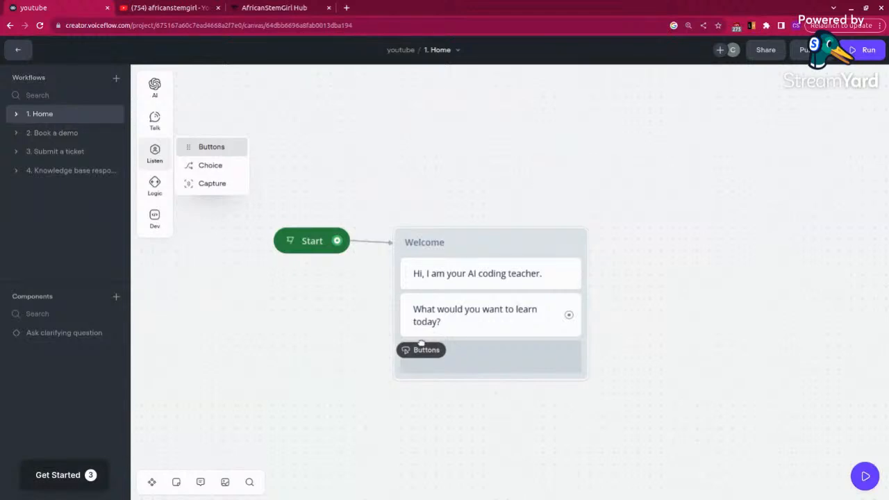
left_click_drag(422, 344, 423, 346)
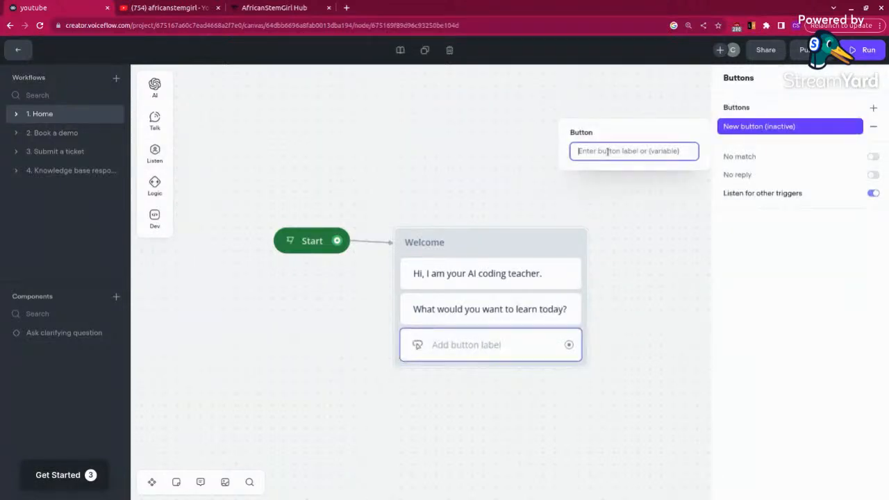
type("HTML")
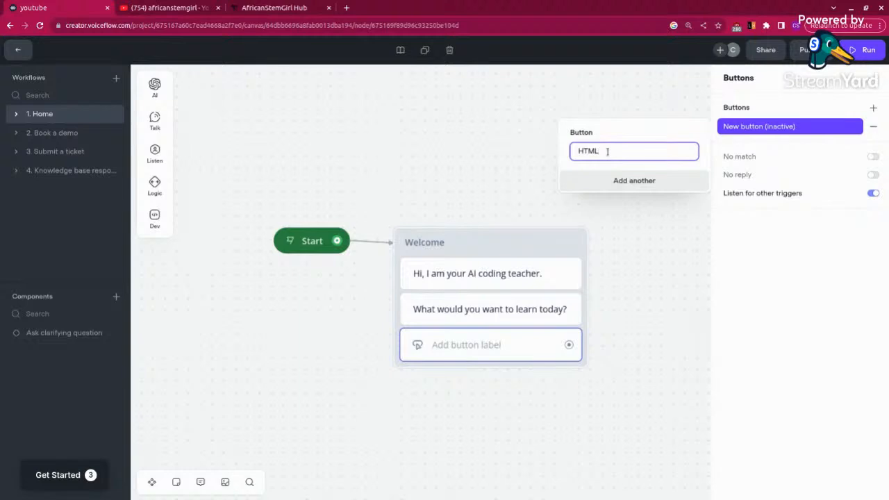
left_click(625, 186)
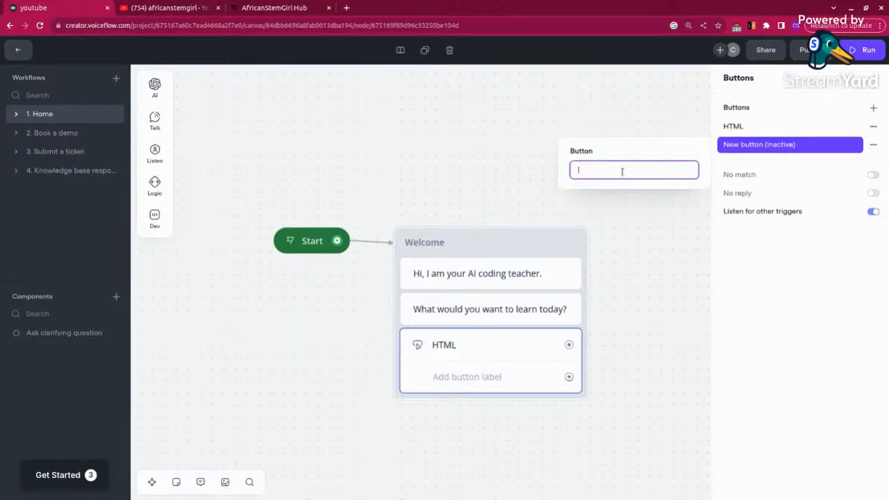
type("CSS")
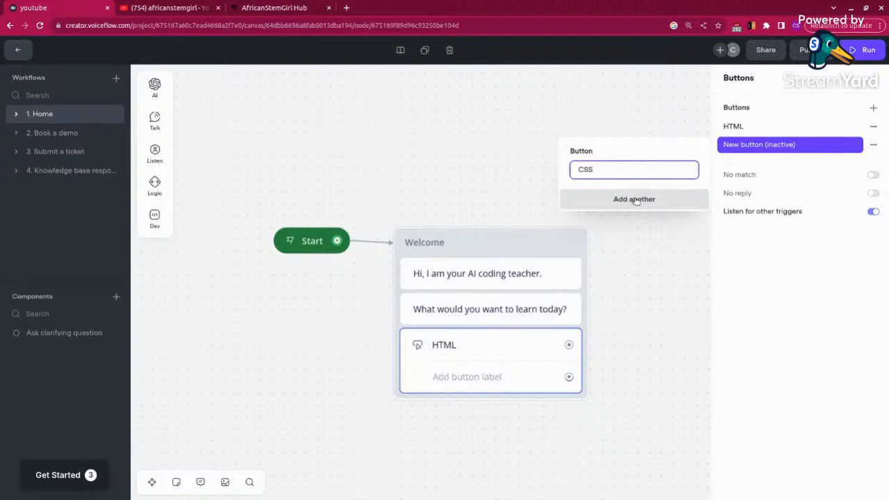
left_click(621, 332)
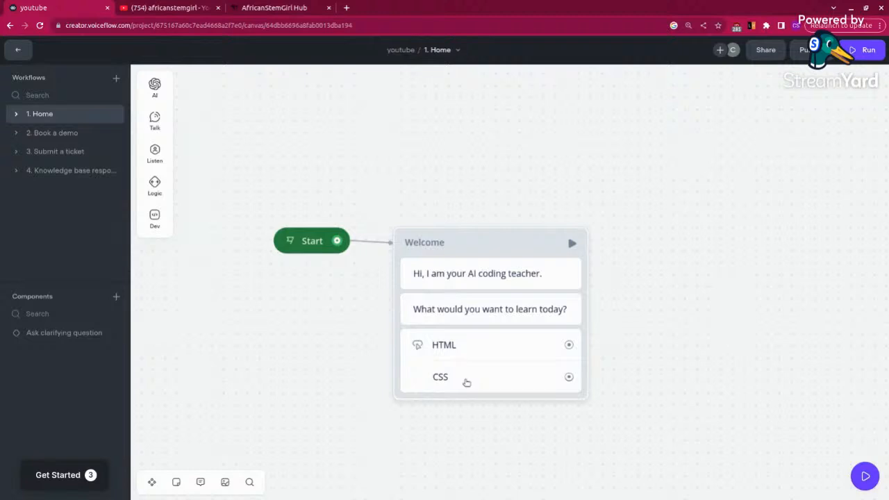
Step: Test the agent chat by choosing HTML, restarting the chat and choosing CSS, and close it
left_click(859, 478)
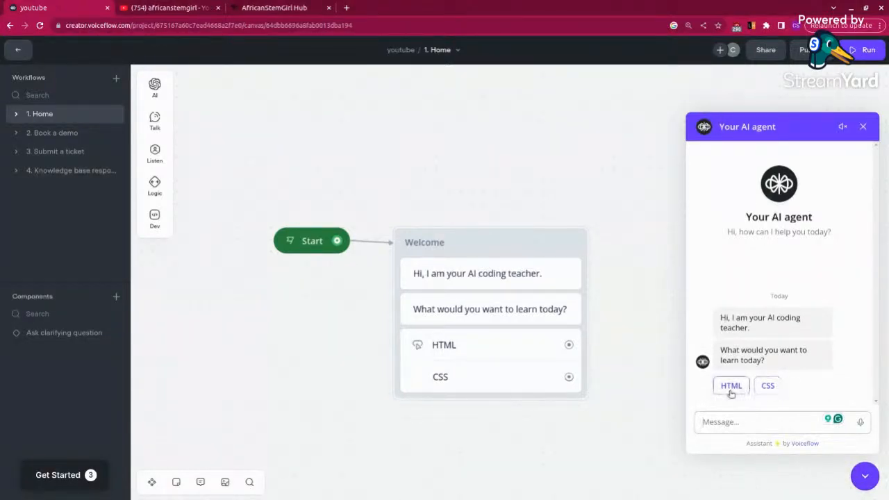
left_click(731, 387)
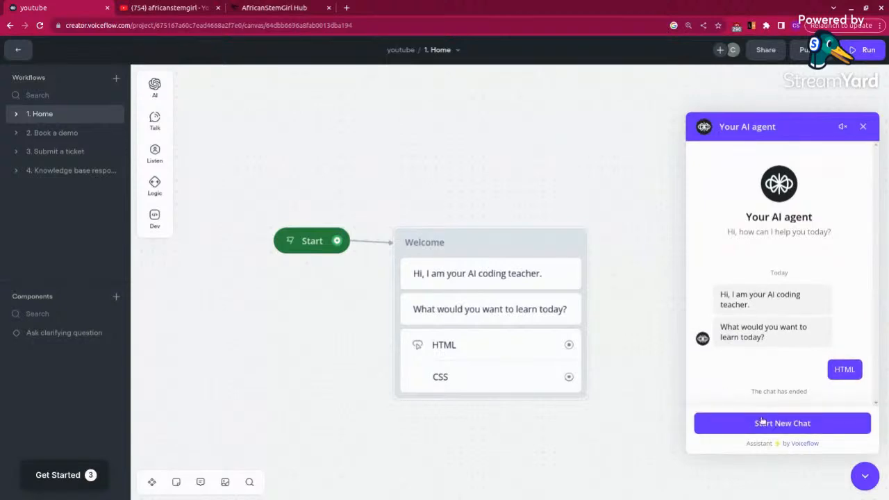
left_click(755, 423)
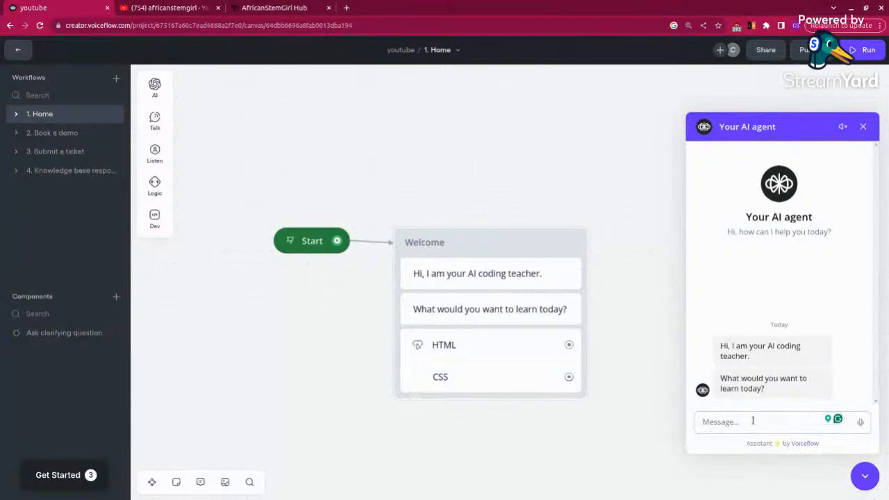
left_click(764, 389)
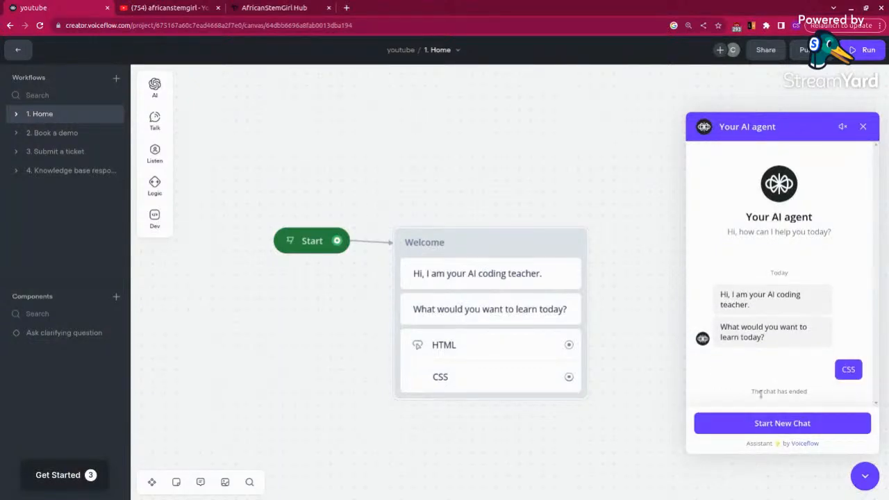
left_click(862, 127)
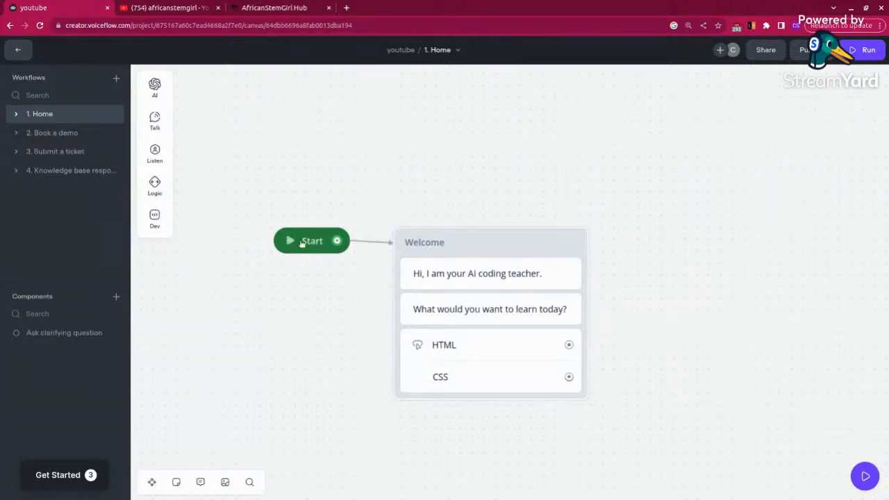
Step: Add a Message block beside the Welcome block and connect the HTML button to it
scroll(407, 410, "down", 3)
scroll(407, 411, "right", 4)
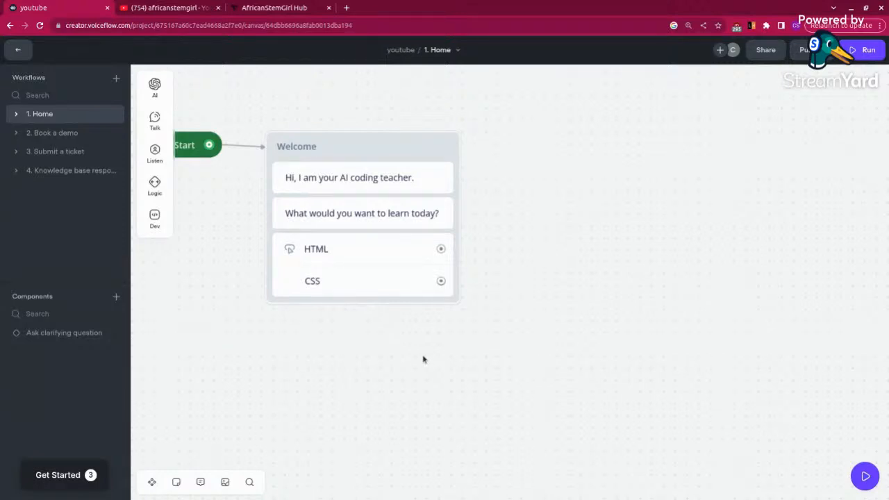
mouse_move(154, 123)
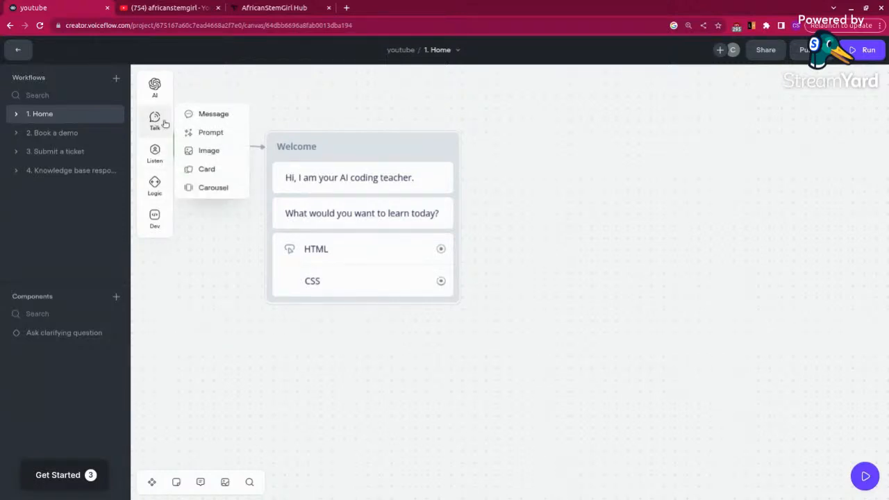
left_click_drag(218, 116, 542, 312)
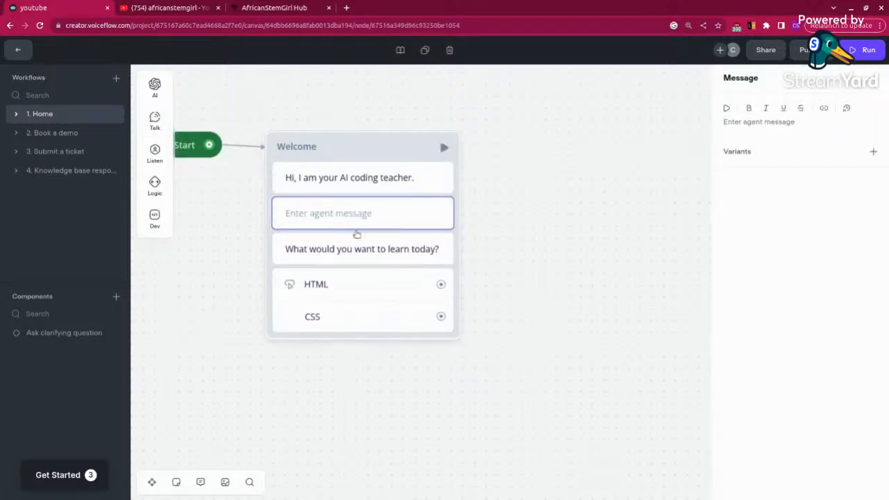
left_click_drag(358, 233, 576, 148)
left_click(517, 288)
left_click(551, 266)
left_click_drag(417, 249, 507, 149)
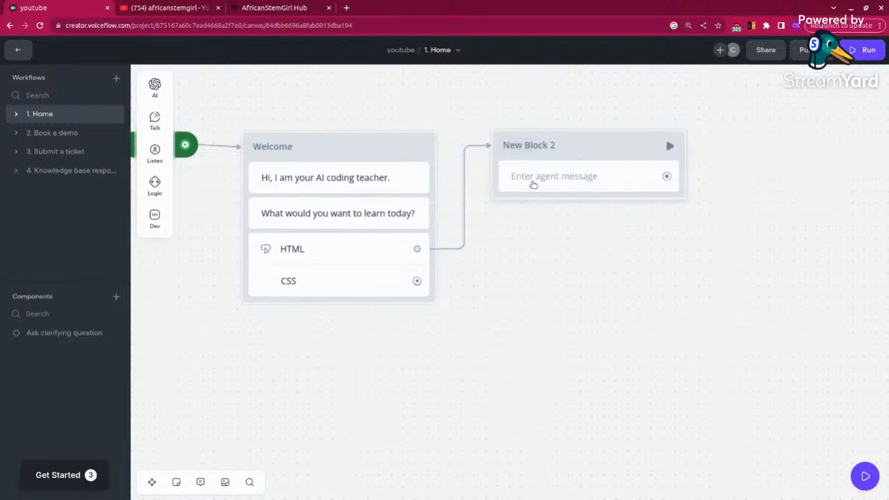
left_click(533, 177)
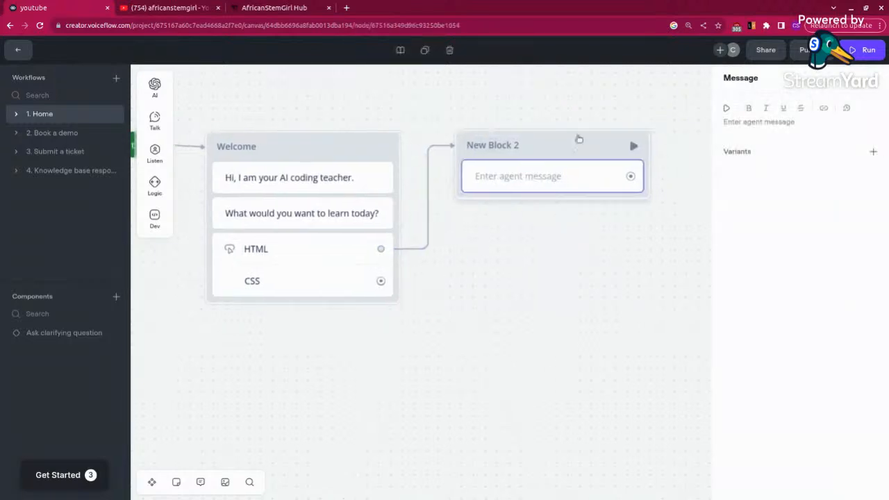
left_click(748, 122)
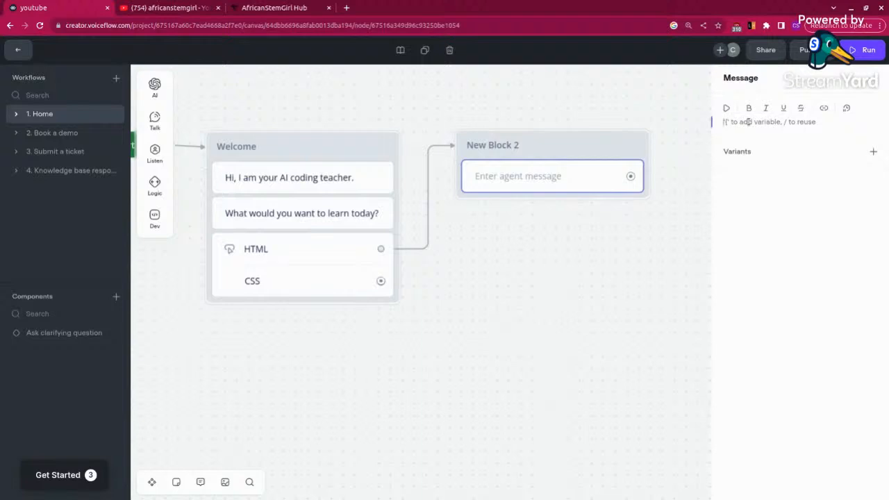
type("W")
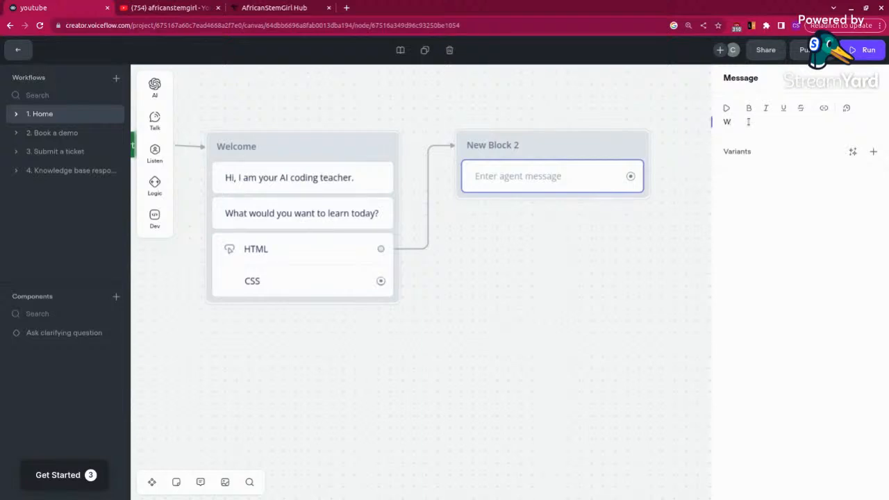
key("BackSpace")
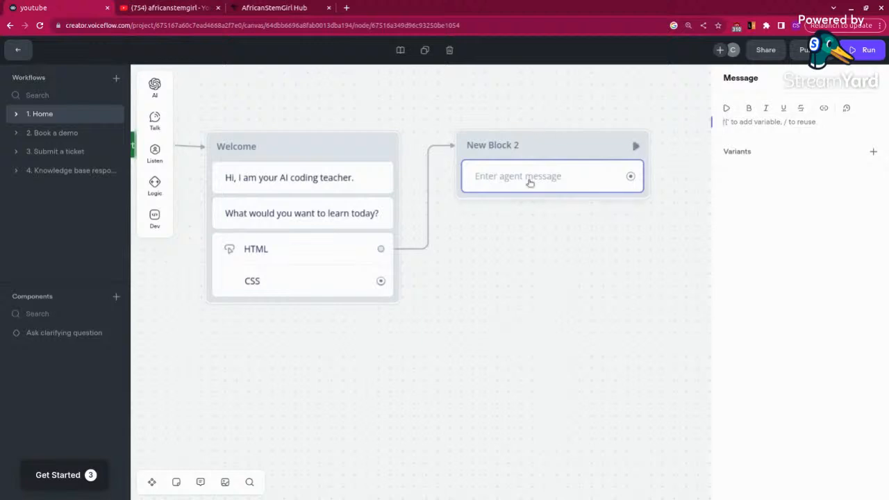
Step: Add a Prompt step above the empty message in New Block 2 and create a new prompt for it
left_click(154, 119)
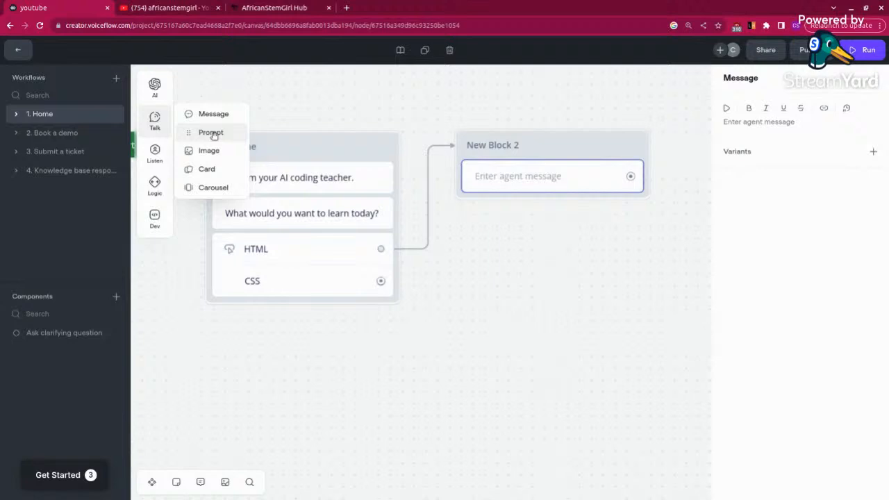
left_click_drag(214, 135, 515, 179)
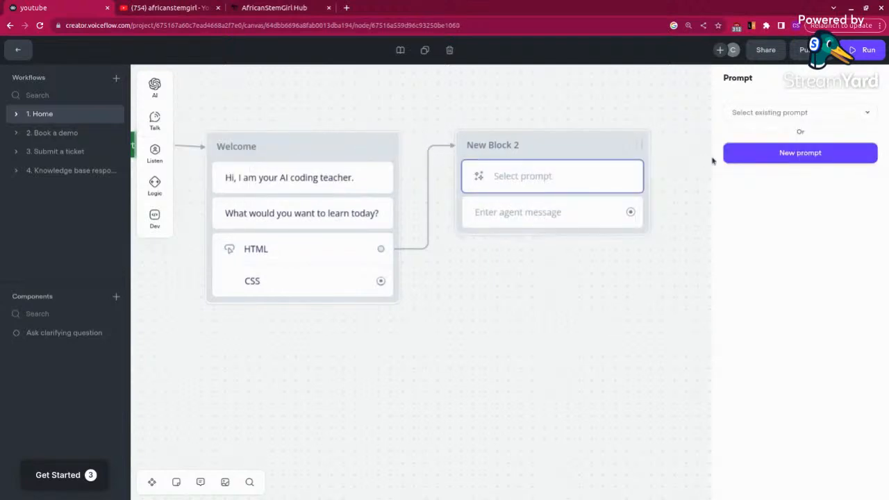
left_click(812, 154)
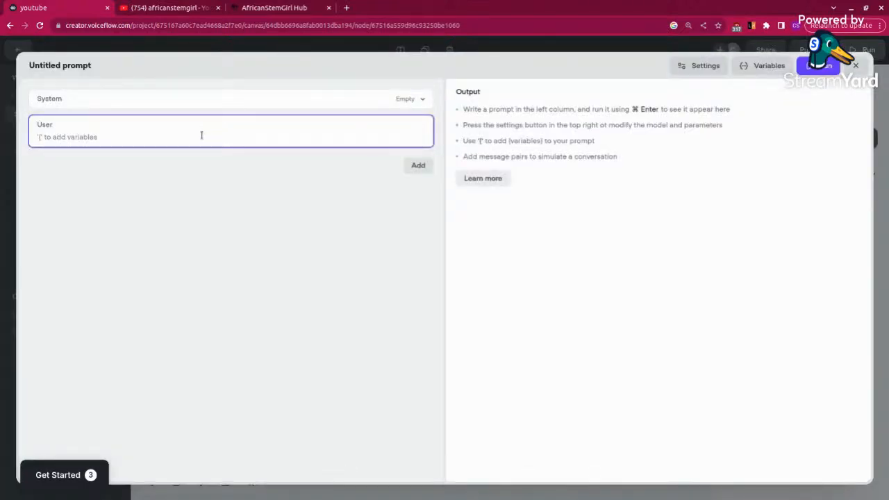
Step: Enter "Tell me what HTML is" as the user message of the untitled prompt
type("Tell me what HTML is")
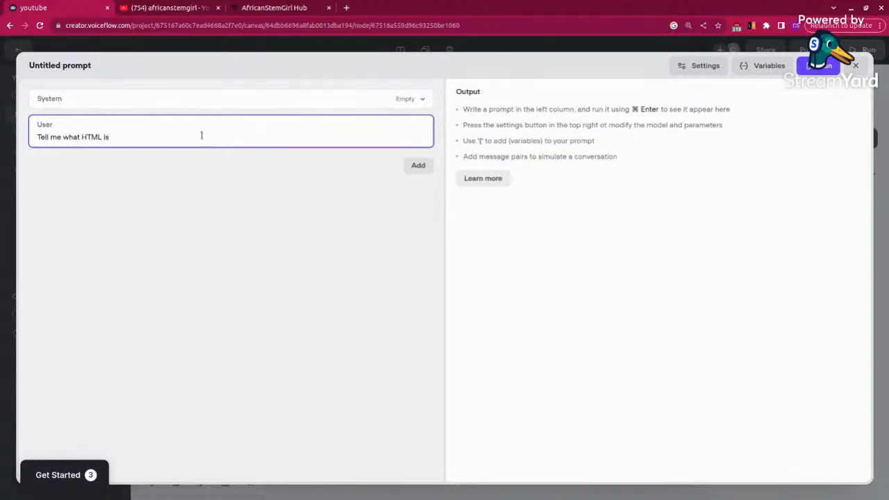
Step: Rename the untitled prompt as HTML
left_click(97, 64)
left_click(72, 65)
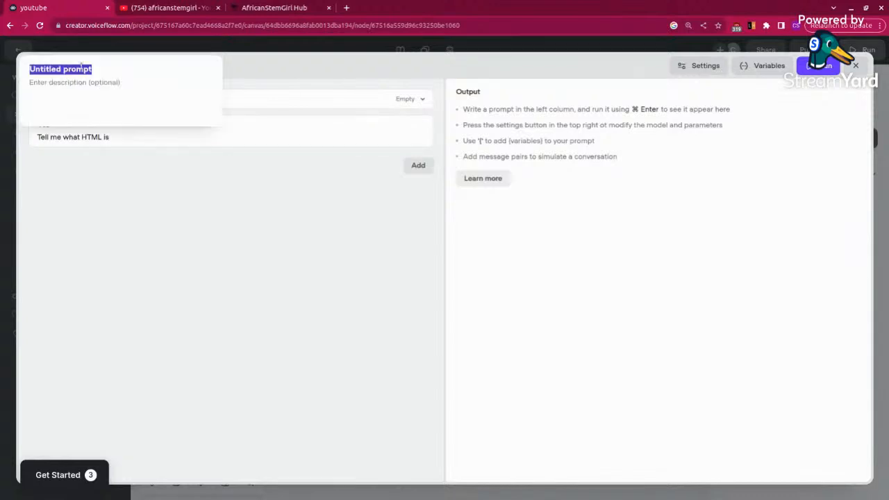
type("HTML")
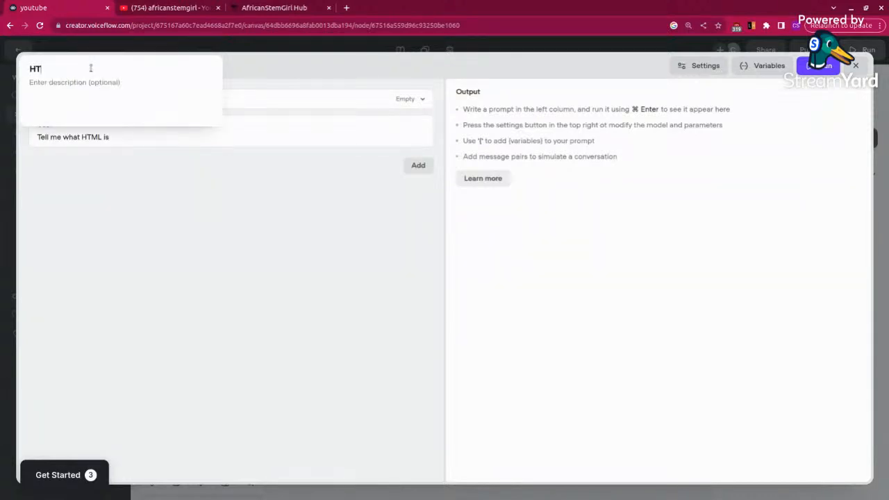
left_click(99, 188)
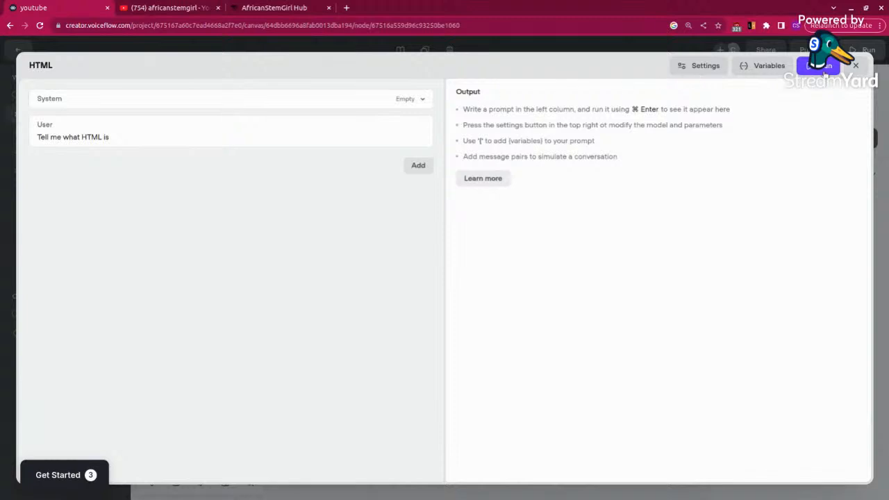
Step: Add the conversation history to the HTML prompt and run the prompt to generate its output
left_click(817, 70)
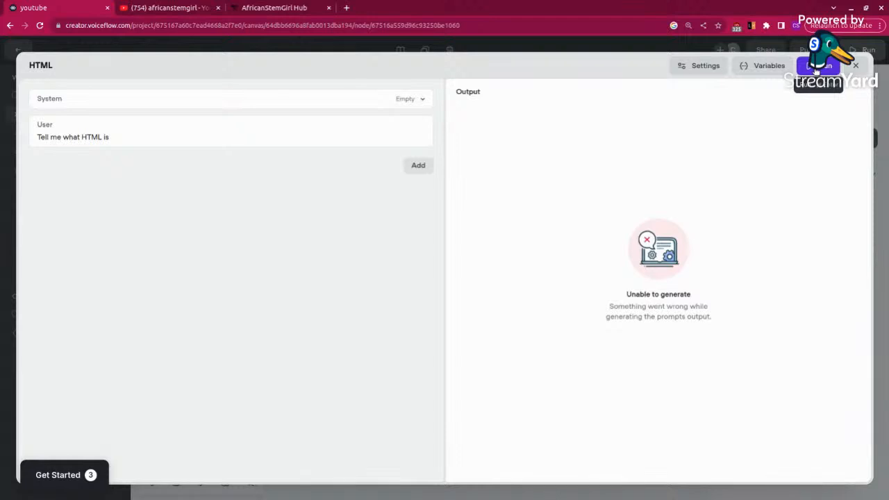
left_click(429, 167)
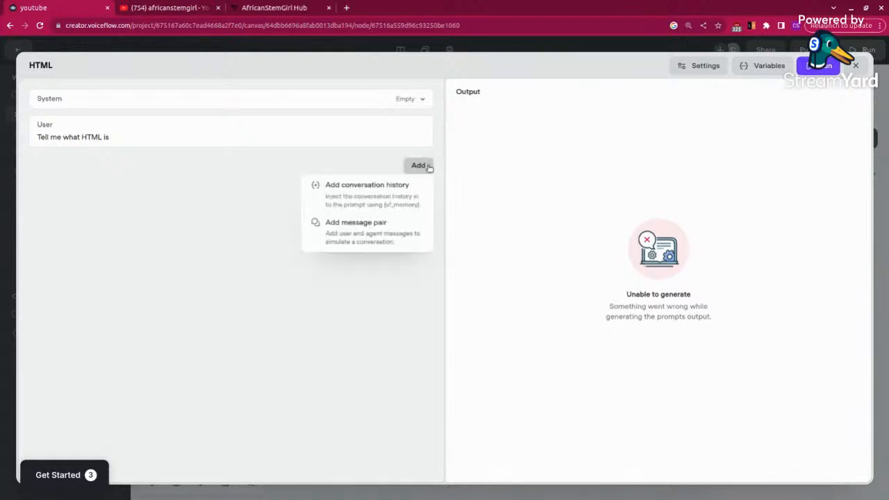
left_click(355, 196)
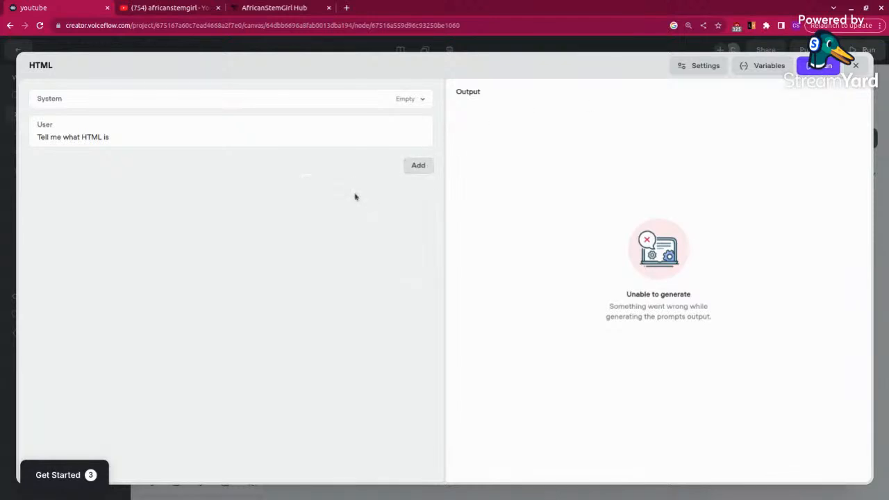
left_click(819, 65)
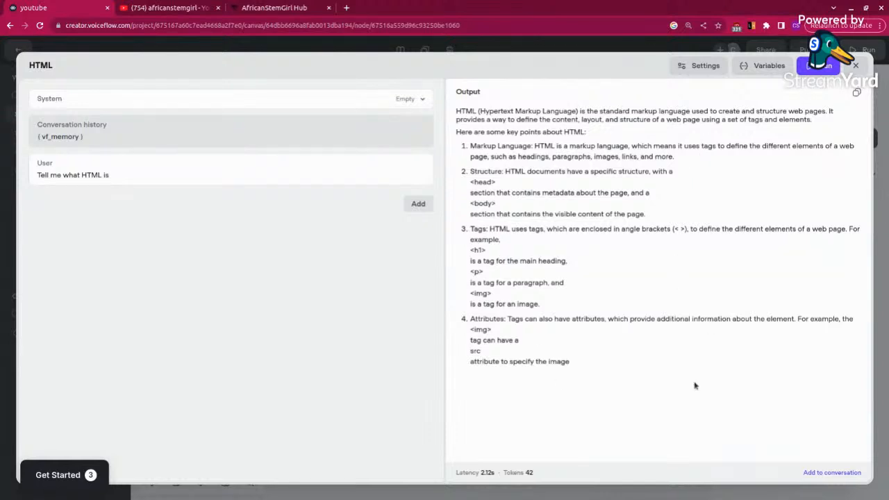
Step: Set the HTML prompt's AI model to GPT-3.5 Turbo and run the prompt
left_click(704, 66)
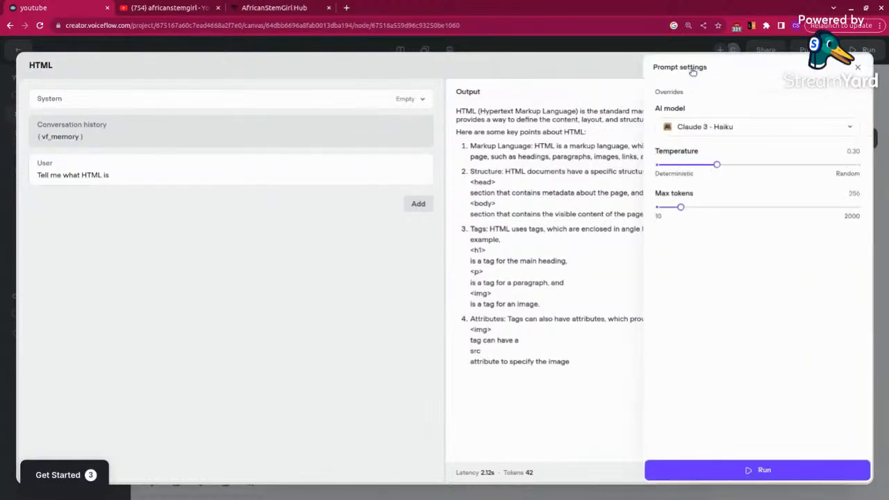
left_click(741, 131)
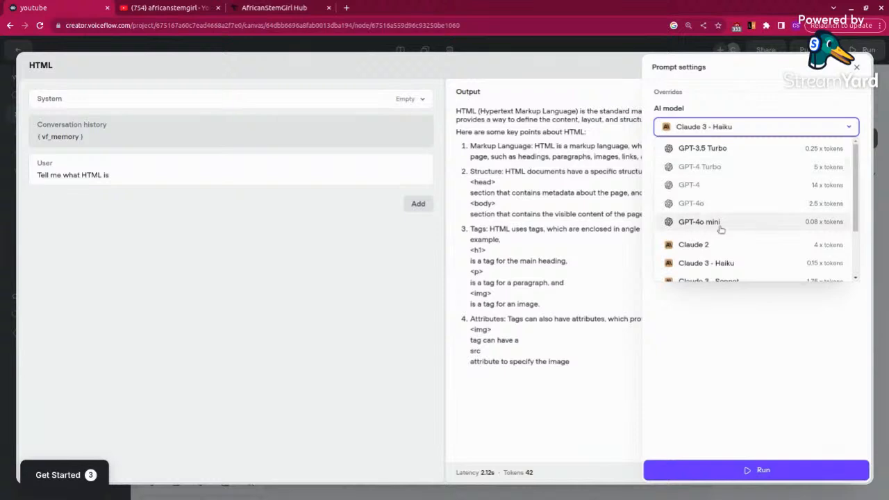
scroll(715, 245, "down", 1)
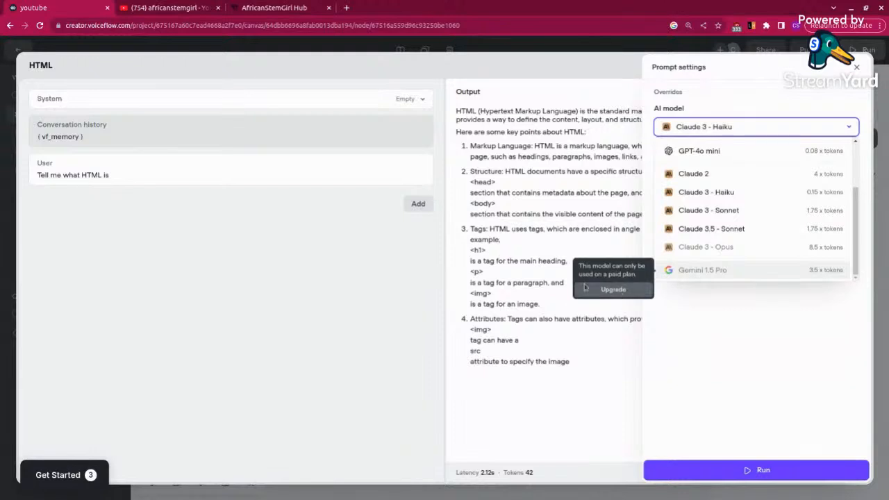
scroll(729, 210, "up", 3)
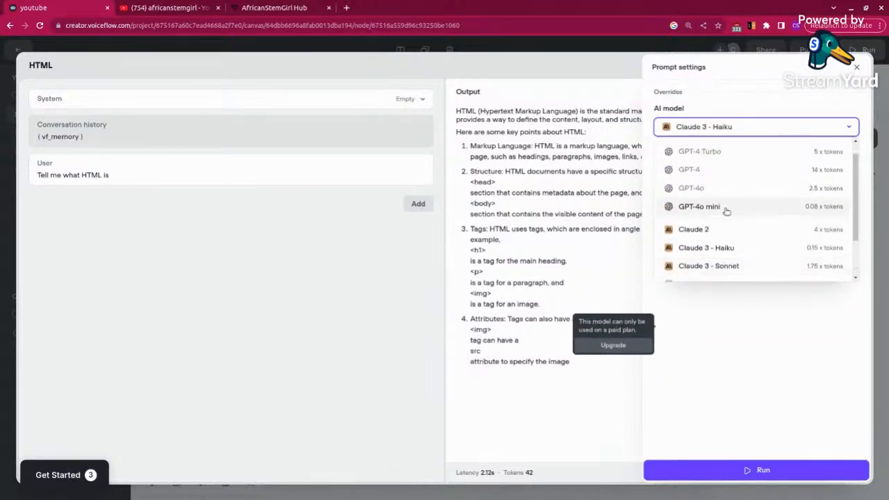
scroll(727, 211, "down", 3)
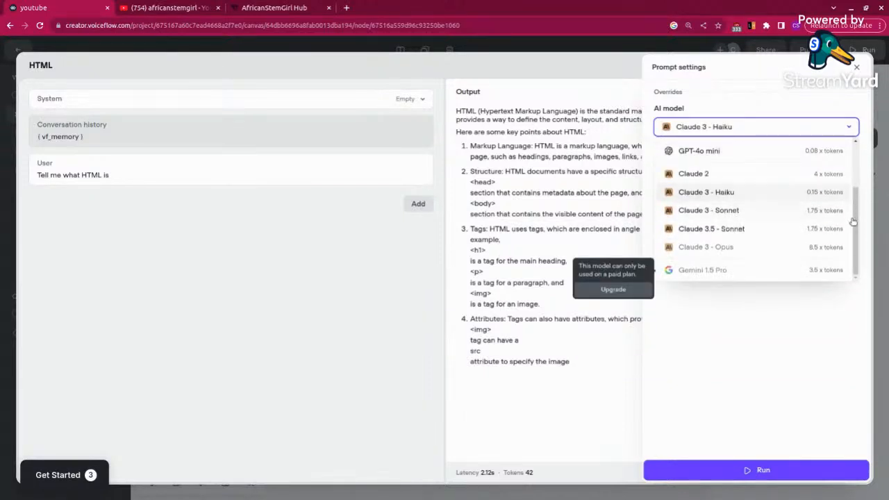
left_click_drag(856, 229, 855, 174)
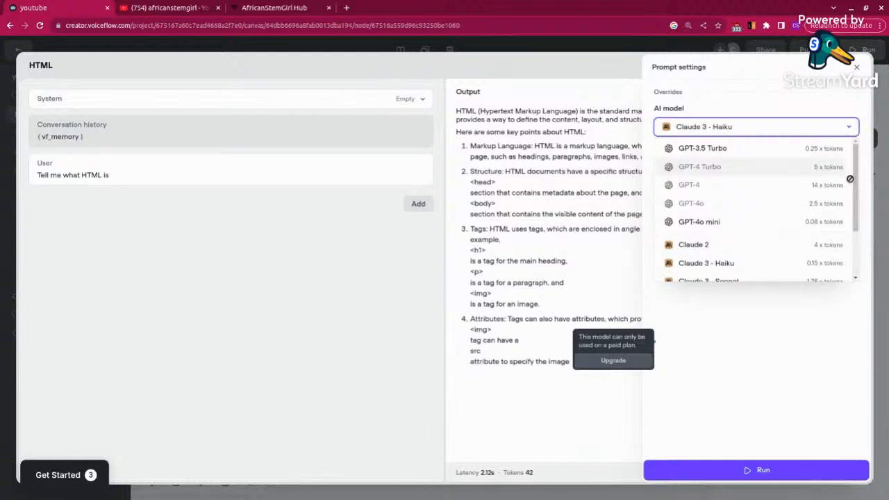
left_click(716, 149)
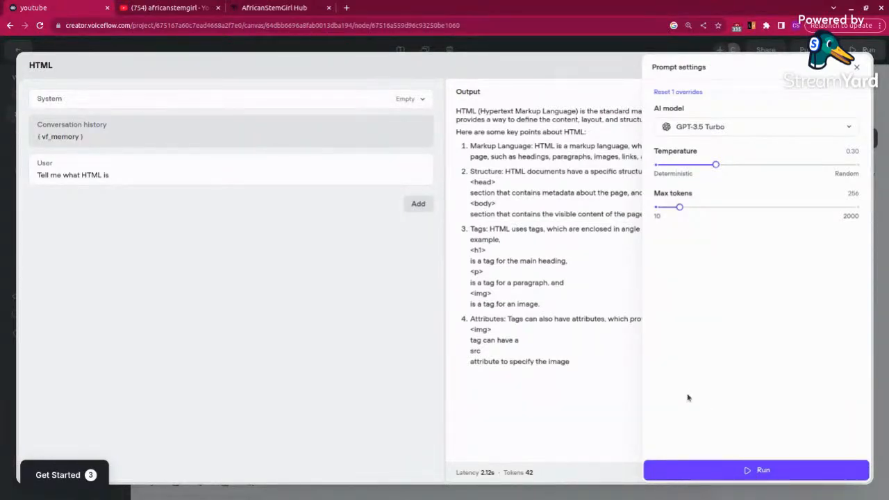
left_click(745, 471)
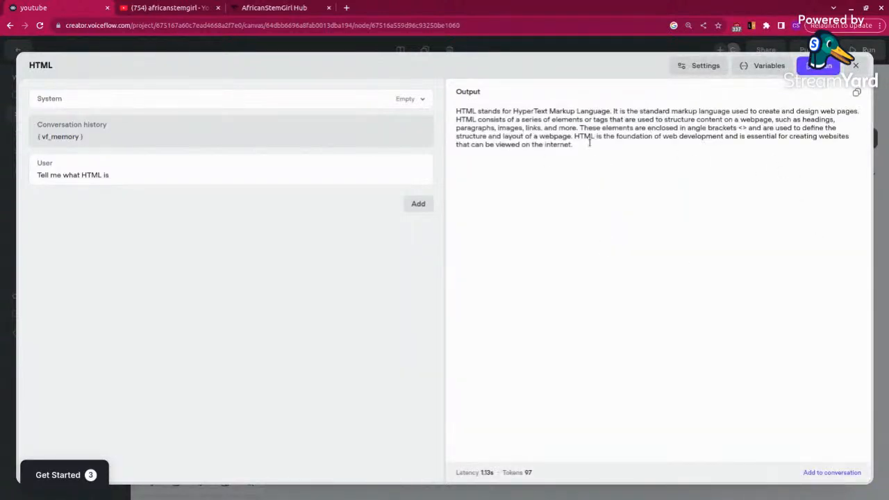
Step: Change the HTML prompt's AI model to Claude 2 and run the prompt again
left_click(697, 70)
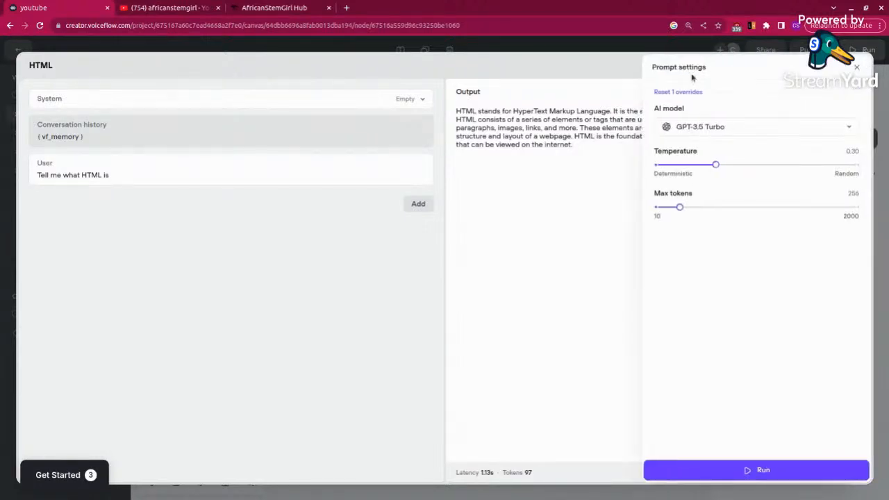
left_click(756, 127)
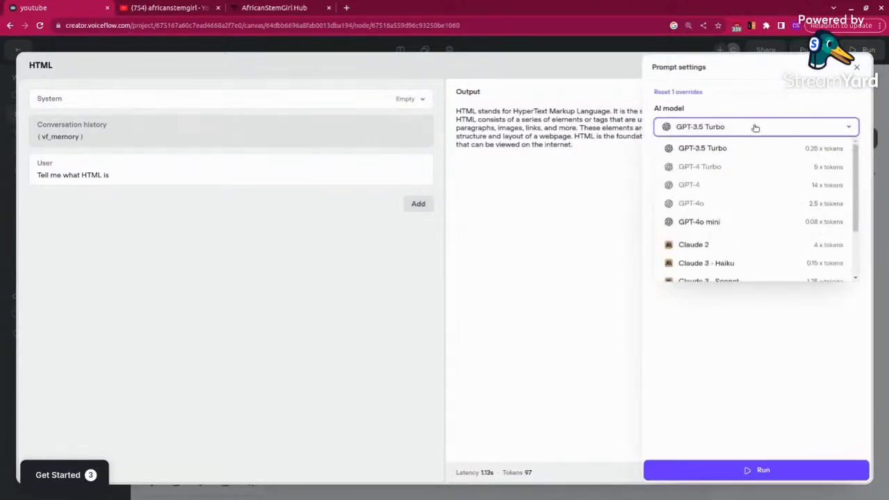
left_click(706, 246)
left_click(744, 471)
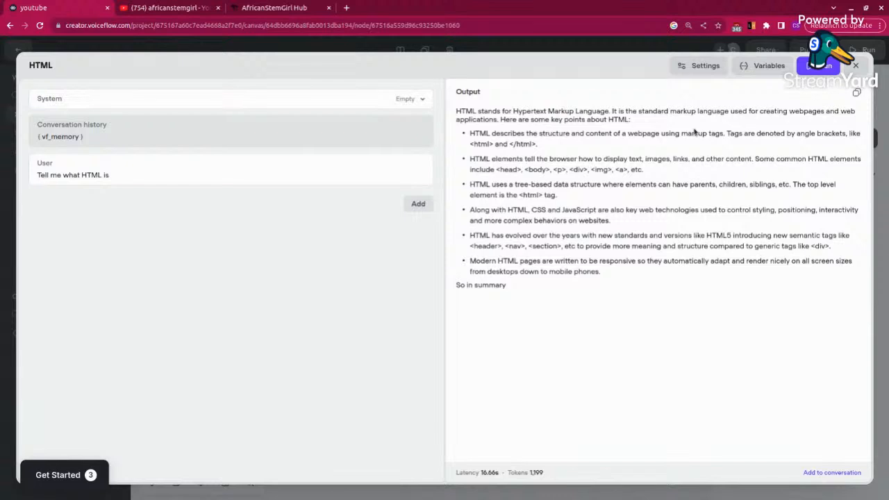
left_click(703, 67)
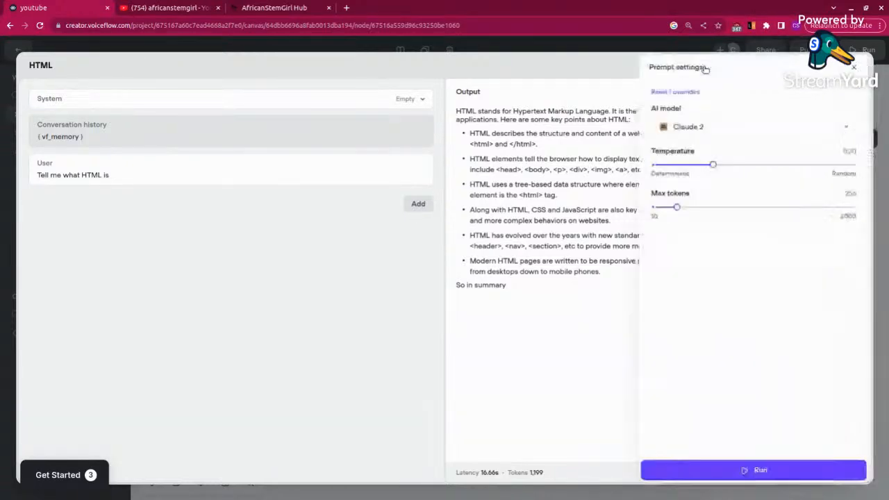
left_click(751, 129)
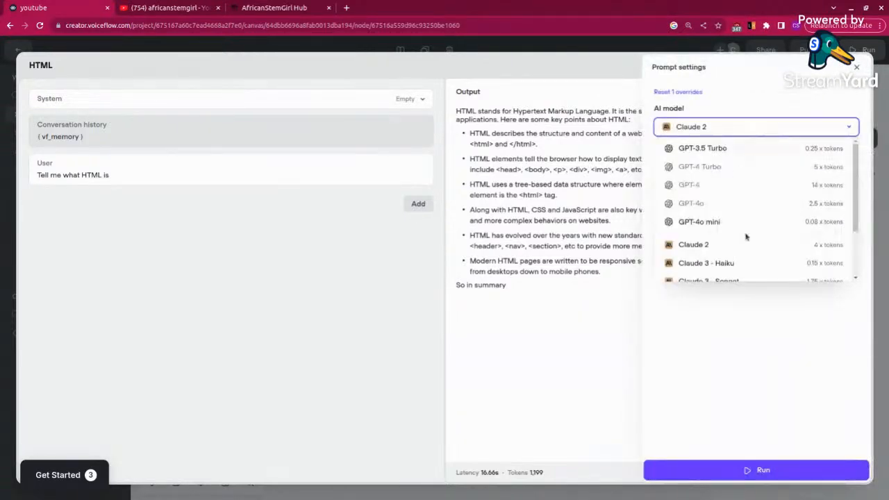
scroll(747, 237, "down", 2)
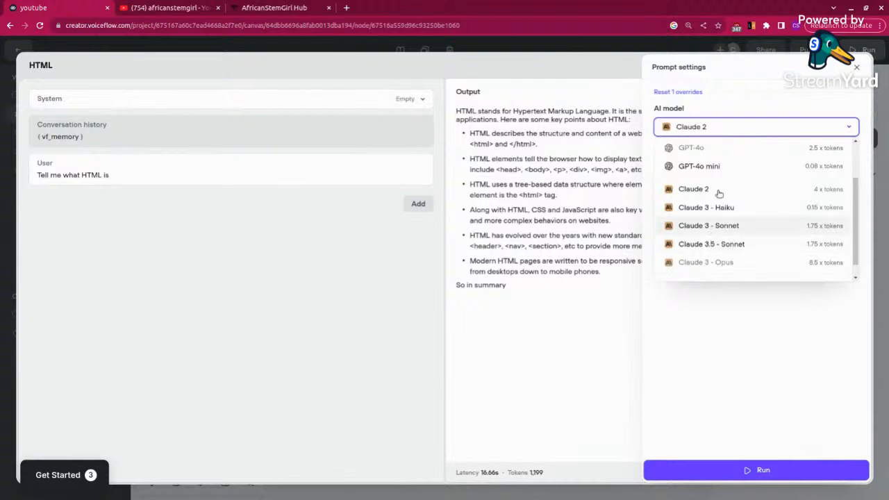
left_click(575, 340)
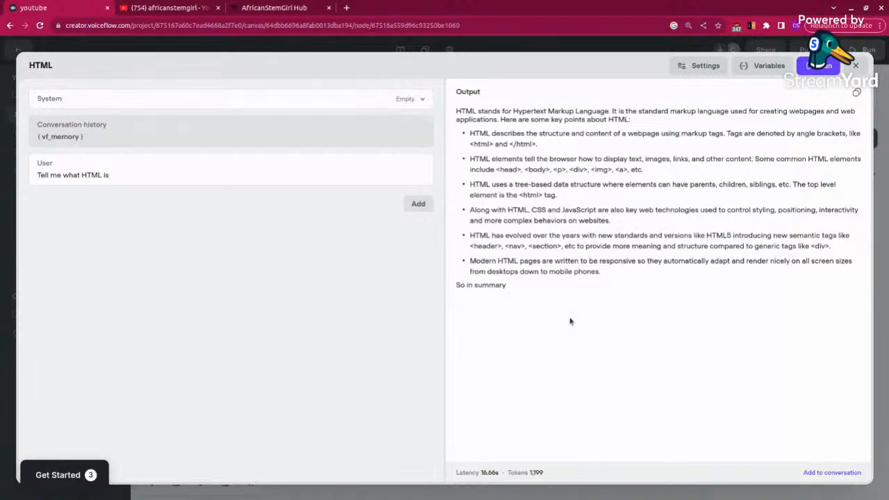
Step: Add the generated output to the prompt's conversation and remove that message pair again
left_click(821, 471)
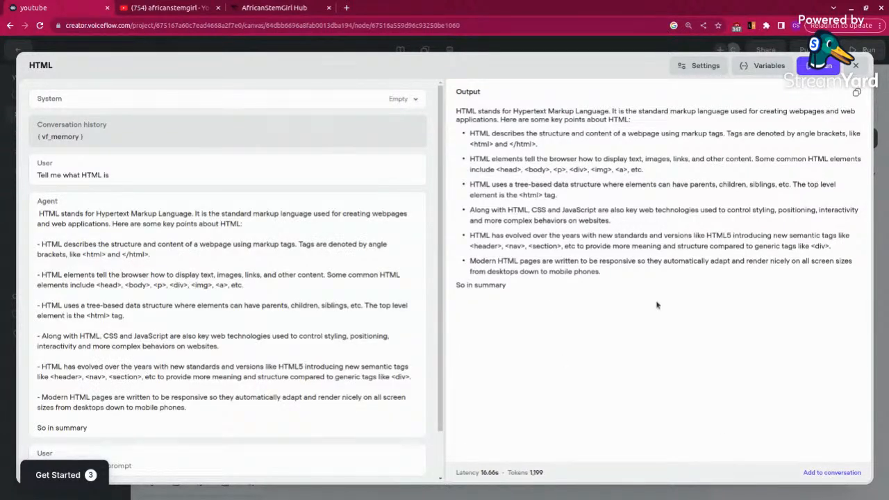
scroll(262, 349, "down", 2)
scroll(263, 354, "up", 2)
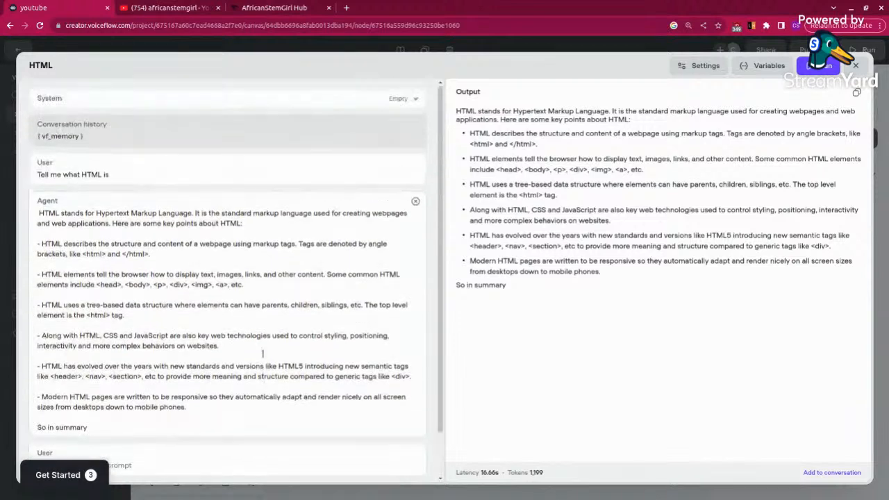
scroll(263, 357, "down", 2)
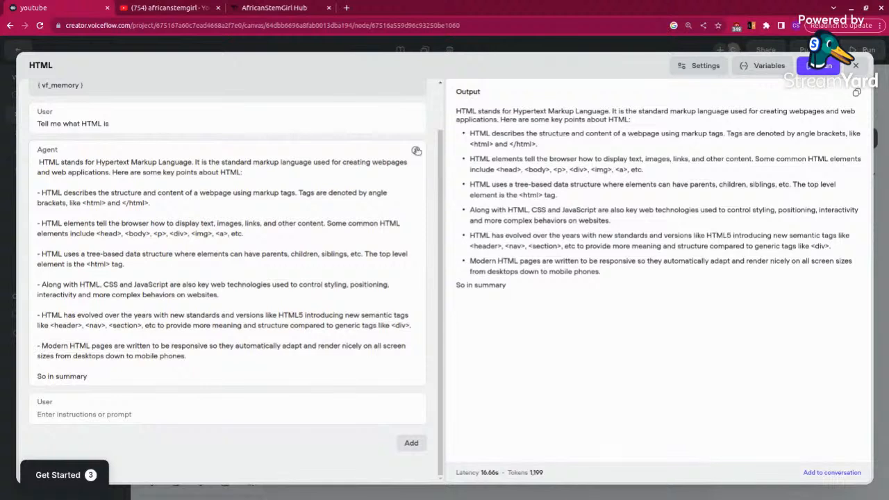
left_click(416, 150)
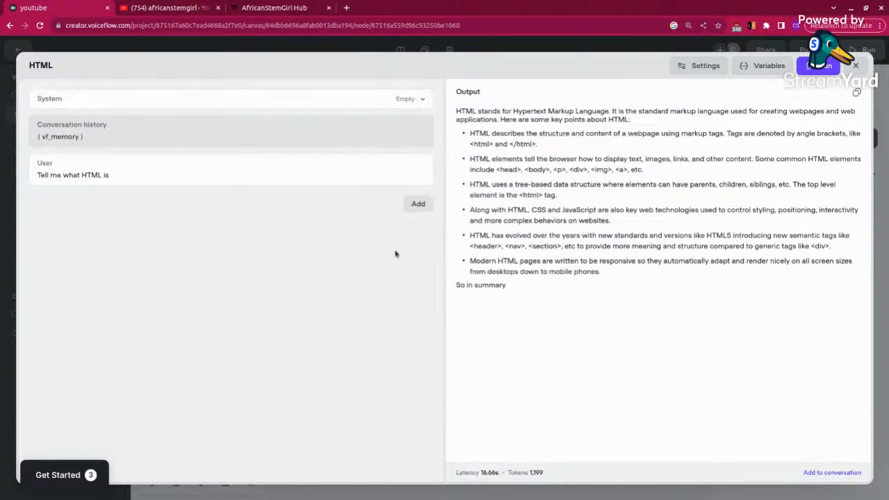
left_click(420, 206)
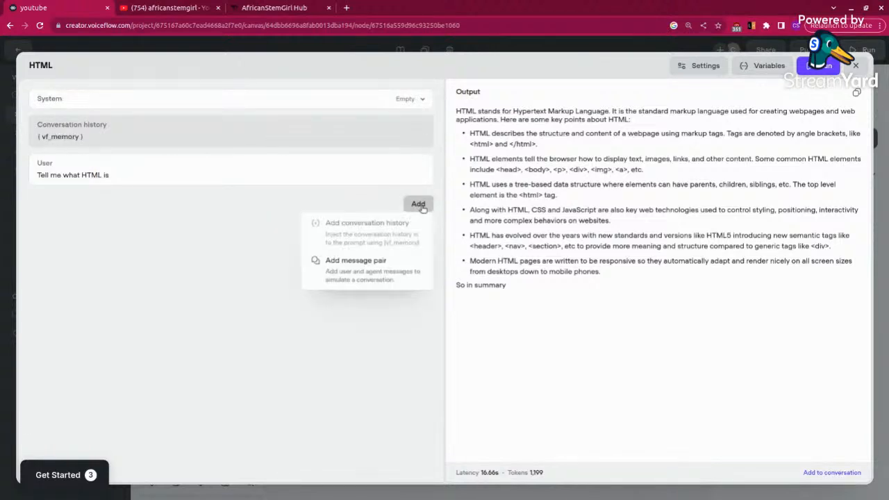
left_click(364, 227)
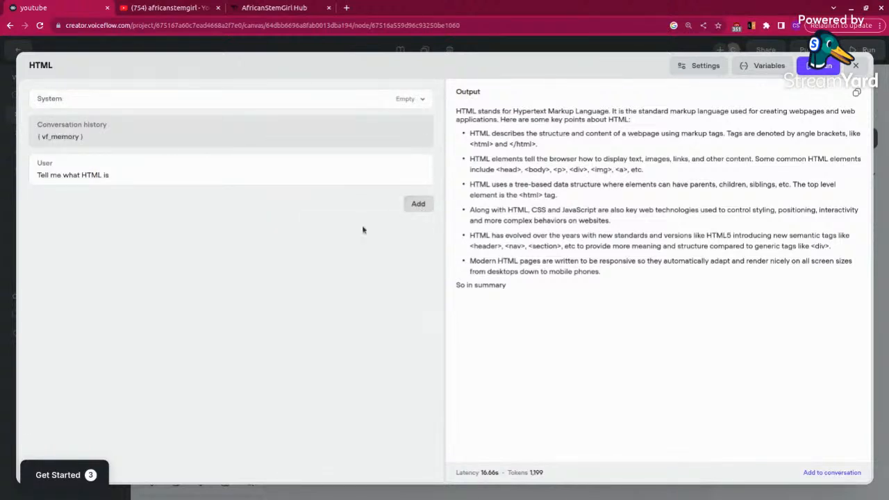
Step: Close the prompt editor and enter "Would like to see an exambple of HTML code?" as the agent message in New Block 2
left_click(856, 65)
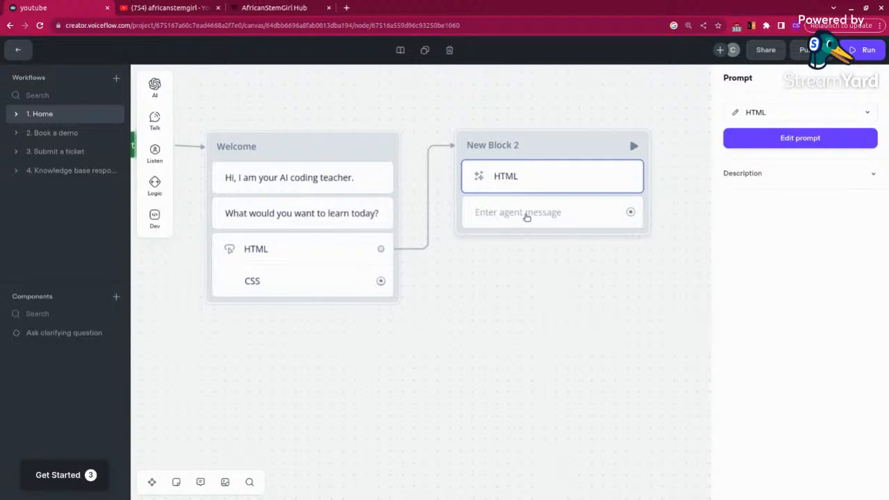
left_click(526, 217)
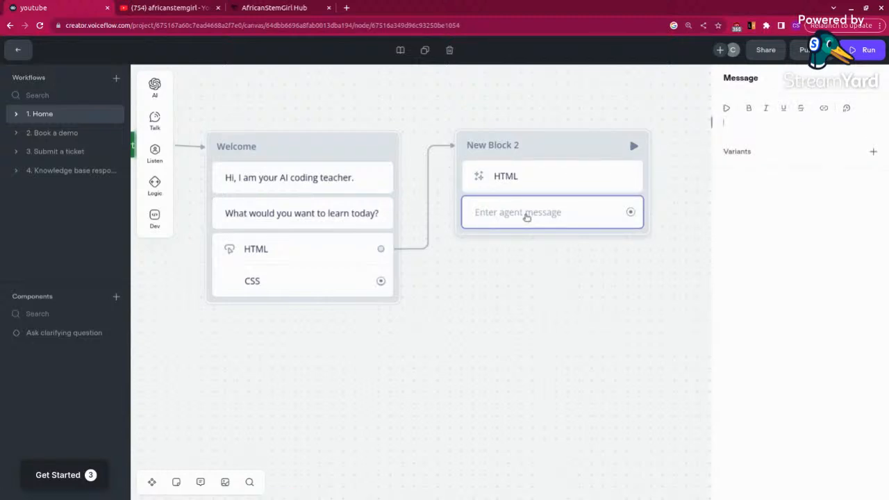
left_click(316, 182)
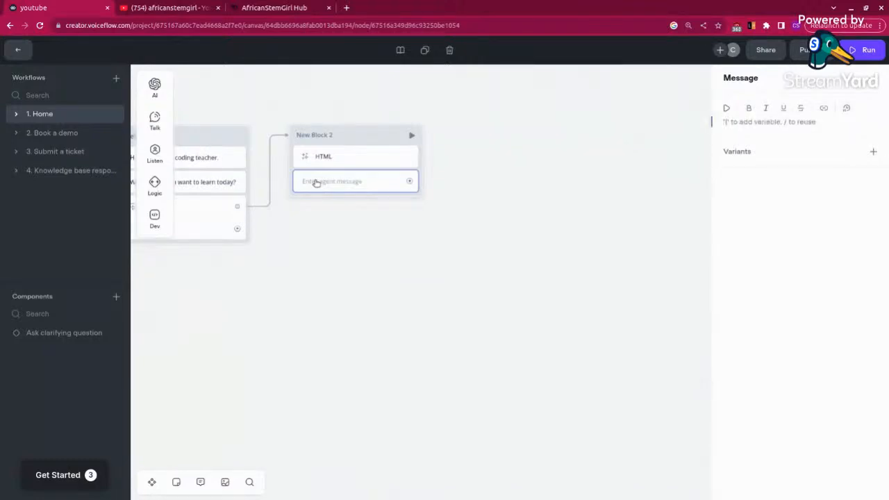
type("Would like to")
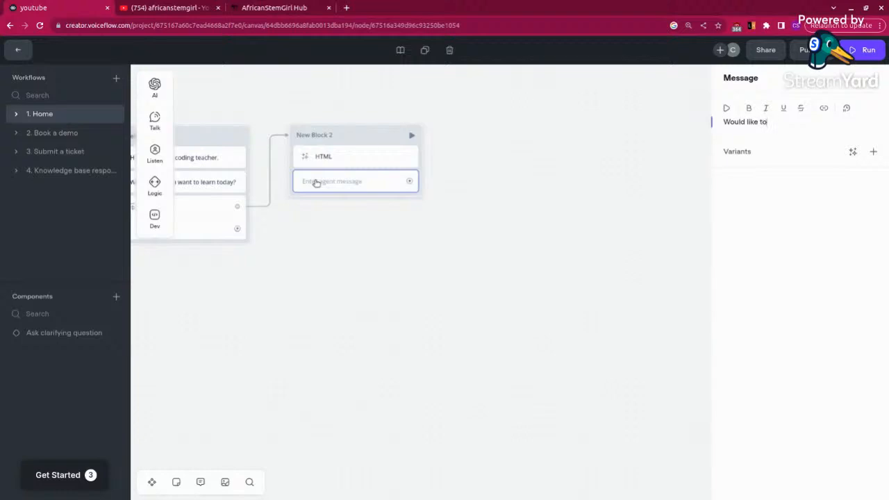
type(" see an exple")
key("BackSpace")
key("BackSpace")
type("ambple of H")
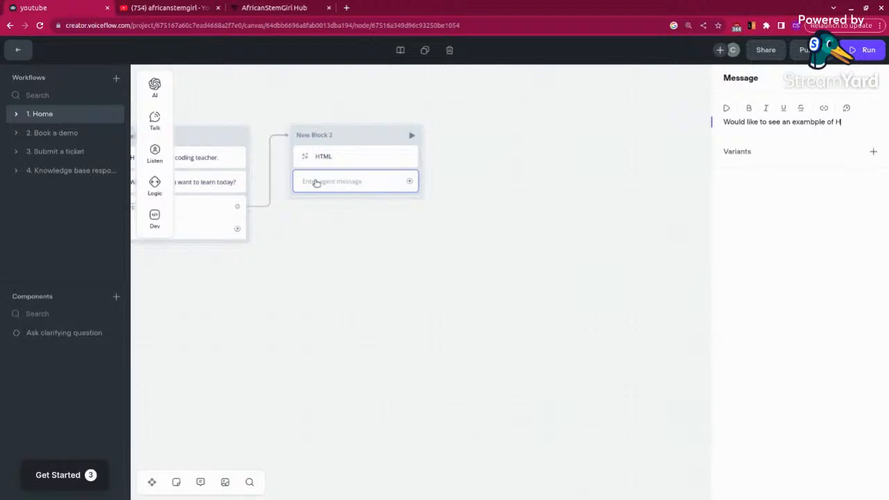
type("TML code?")
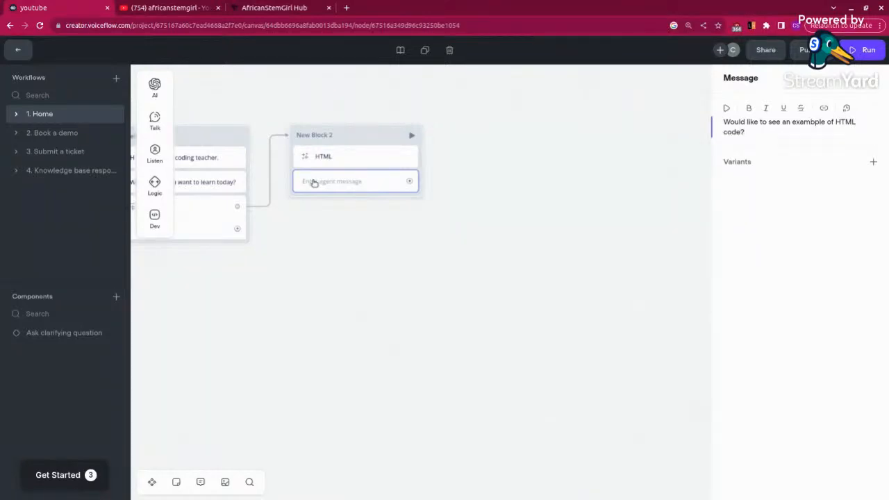
left_click(387, 236)
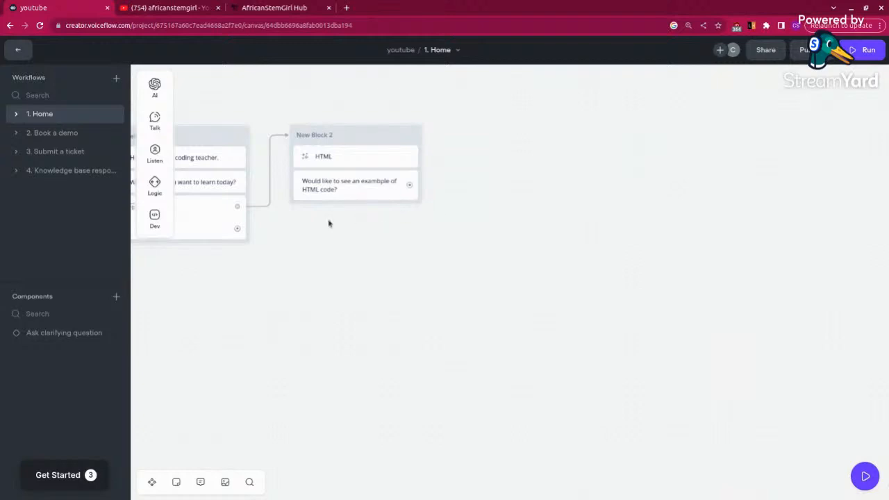
Step: Add a Buttons step below the message in New Block 2 and label its first button "Yes"
mouse_move(155, 118)
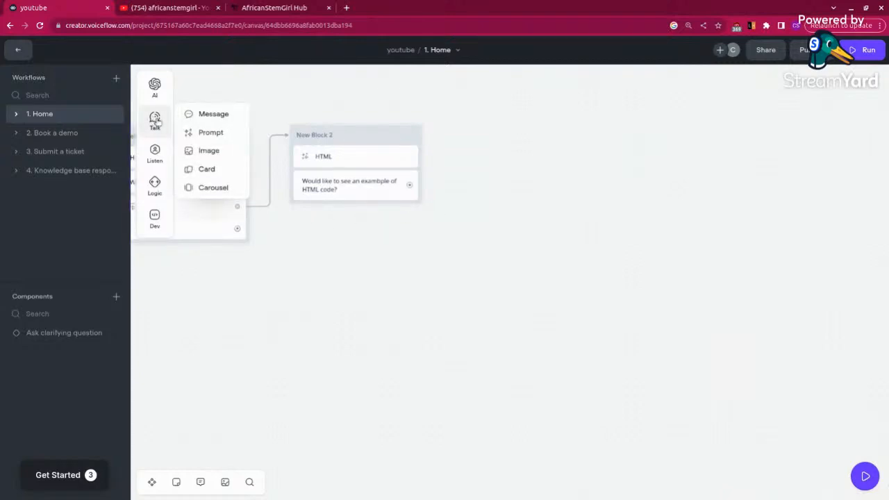
mouse_move(155, 152)
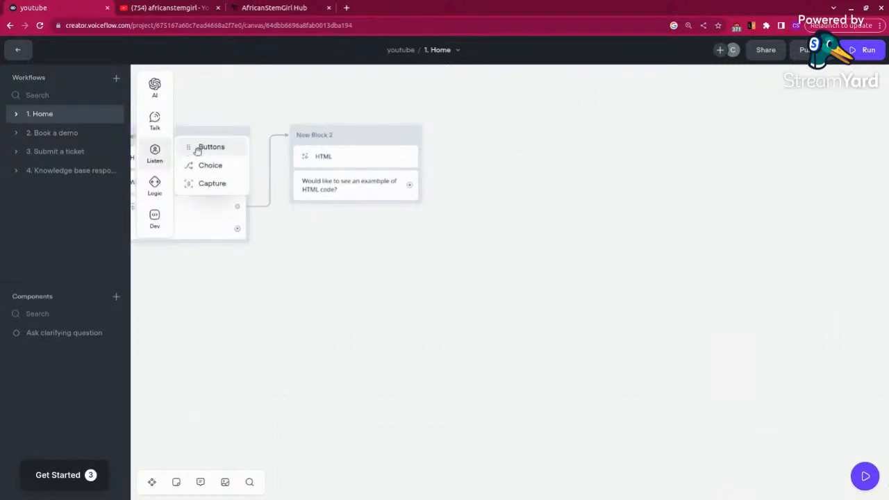
left_click_drag(197, 146, 331, 214)
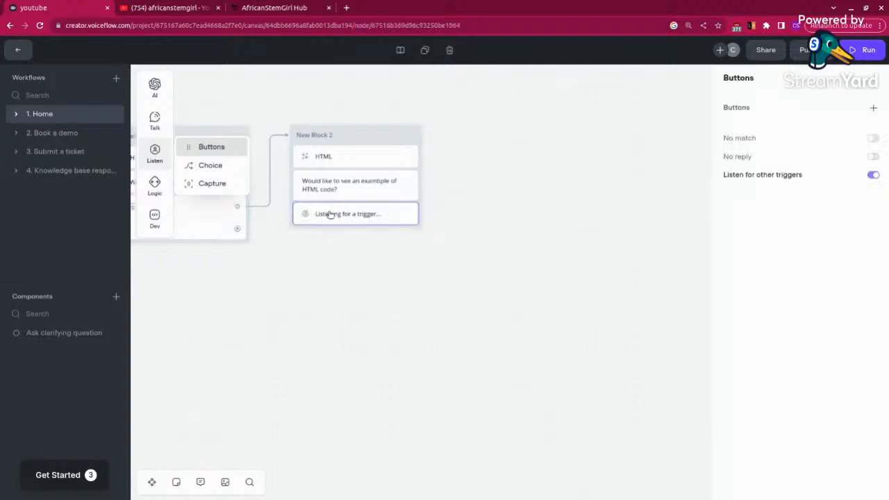
left_click(873, 108)
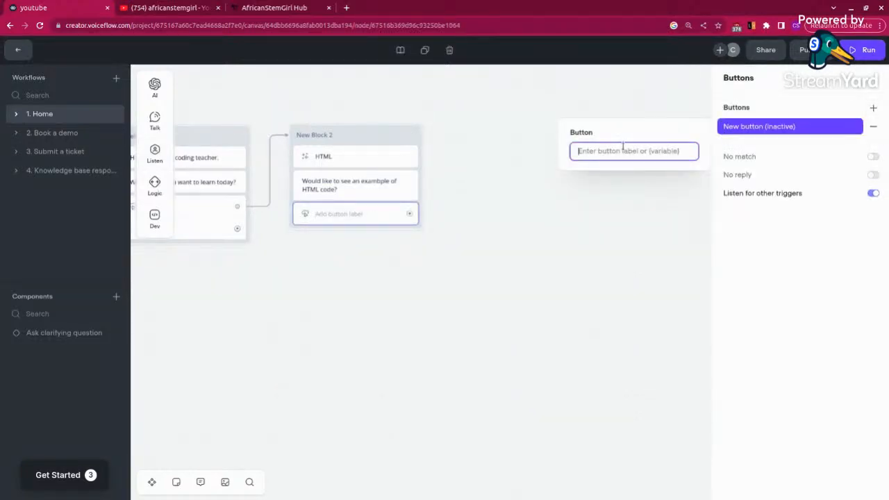
type("YEs")
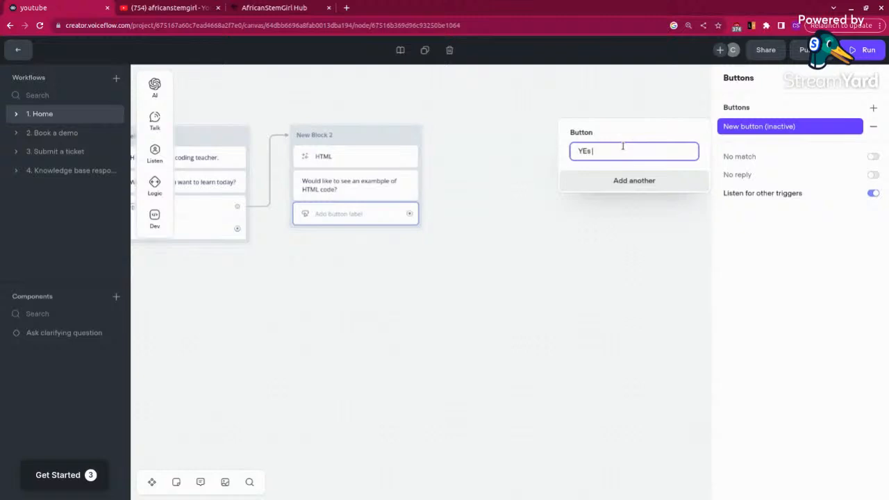
type(" show me examp")
key("BackSpace")
key("BackSpace")
key("BackSpace")
key("BackSpace")
key("BackSpace")
key("BackSpace")
key("BackSpace")
key("BackSpace")
key("BackSpace")
key("BackSpace")
key("BackSpace")
key("BackSpace")
key("BackSpace")
key("BackSpace")
key("BackSpace")
Step: Add a second button labelled "No" to the Buttons step in New Block 2
left_click(611, 179)
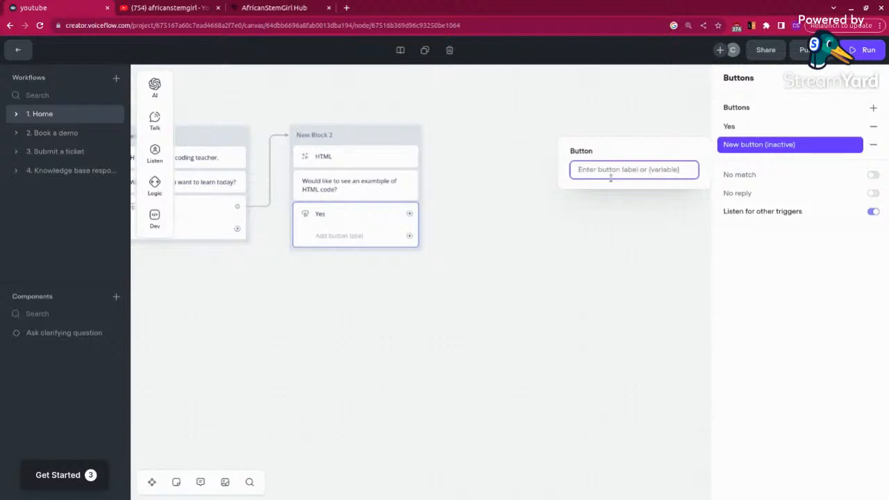
type("No")
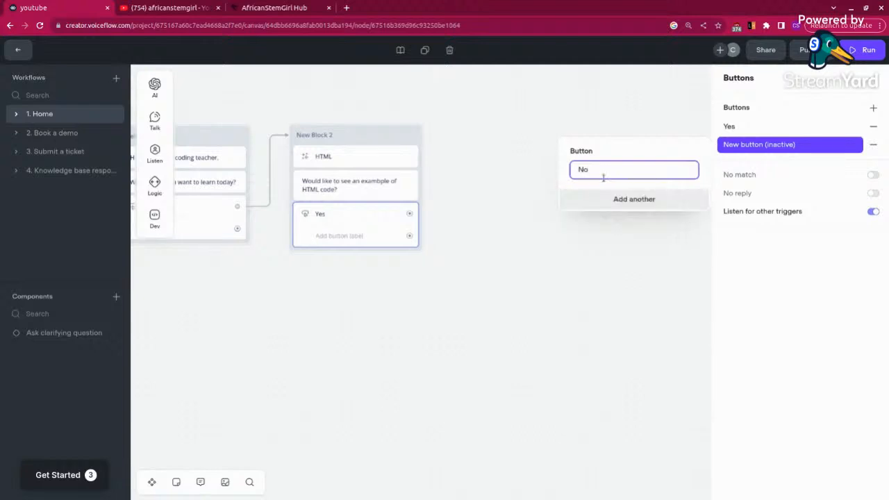
left_click(579, 228)
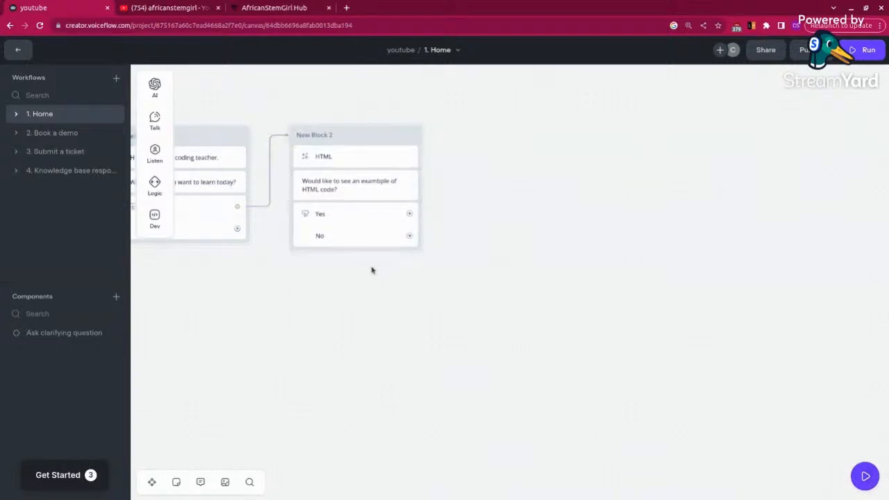
Step: Test the agent in the chat preview by choosing HTML, reading the reply and answering Yes, and close the preview
left_click(859, 478)
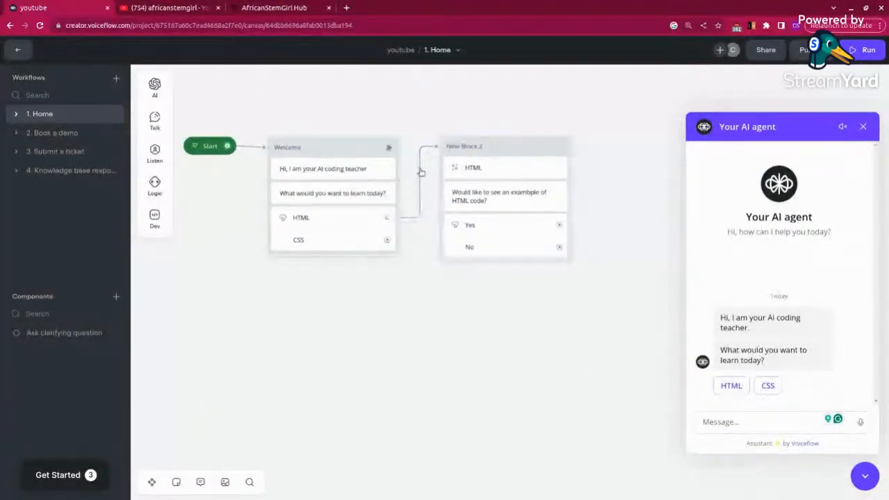
left_click(735, 388)
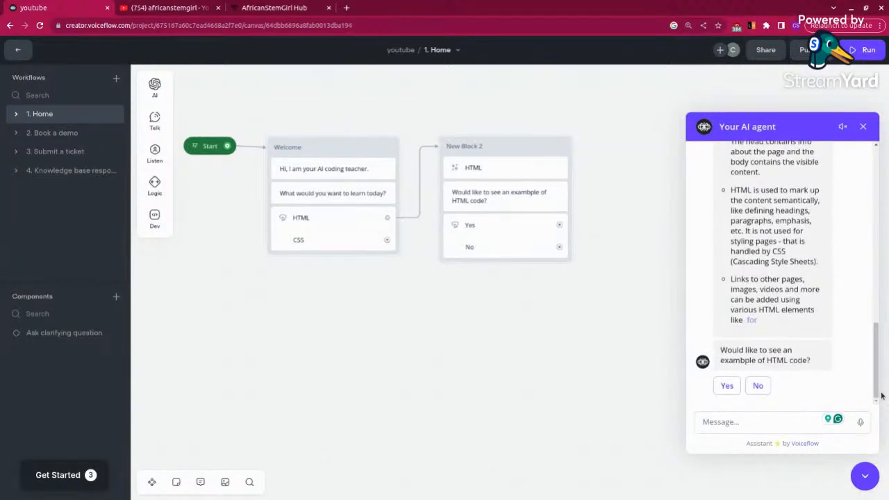
left_click_drag(879, 386, 880, 261)
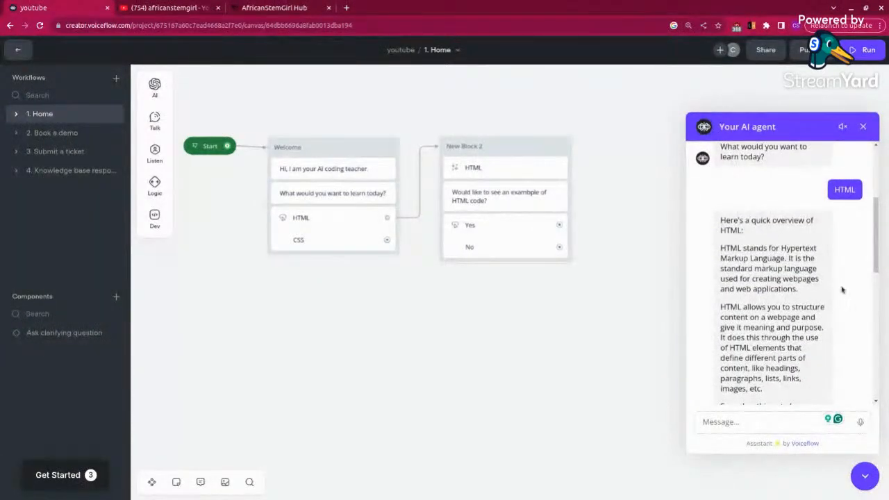
left_click_drag(874, 259, 860, 376)
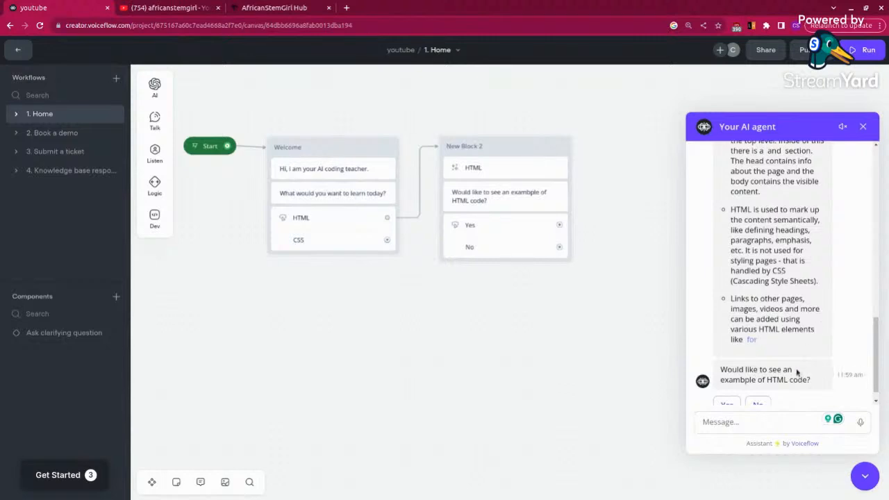
scroll(799, 372, "down", 1)
scroll(799, 372, "down", 1)
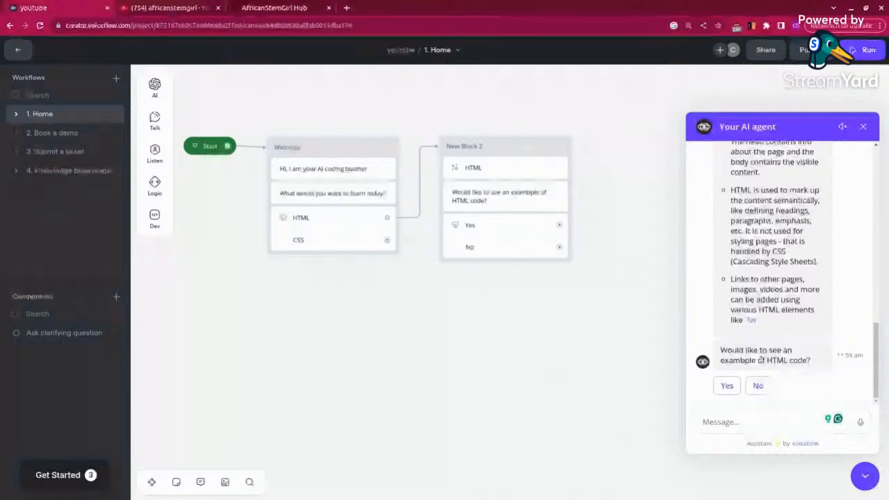
left_click(726, 385)
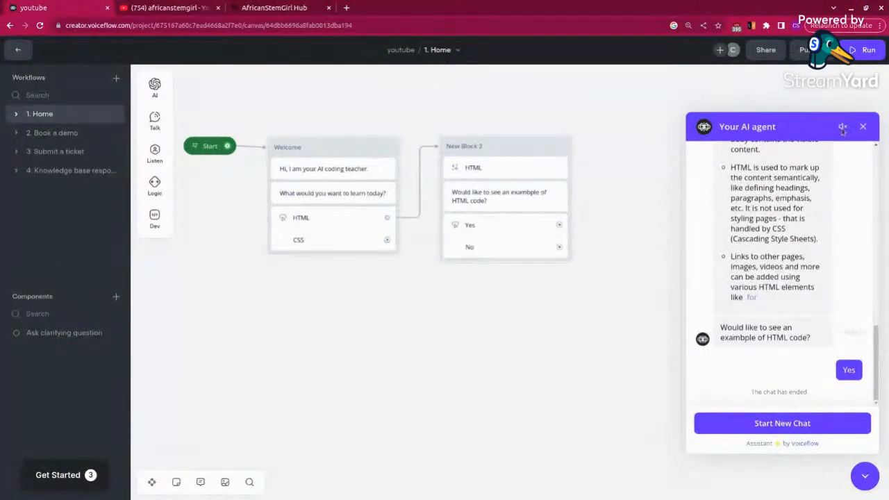
left_click(863, 126)
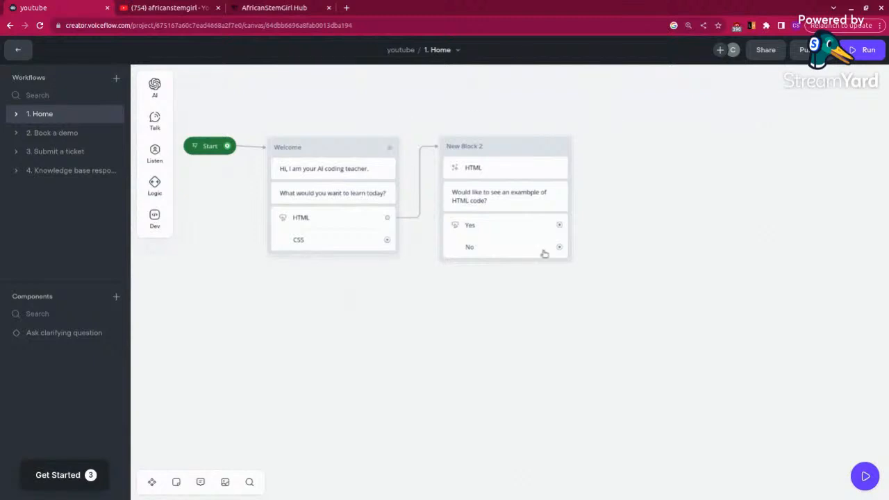
Step: Correct the misspelled word in New Block 2's message so it reads "Would like to see an example of HTML code?"
left_click(523, 202)
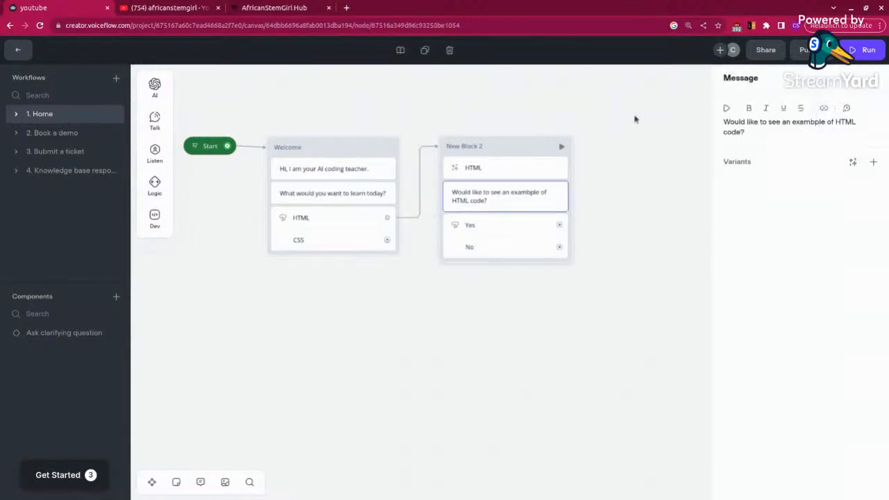
left_click(798, 132)
key("BackSpace")
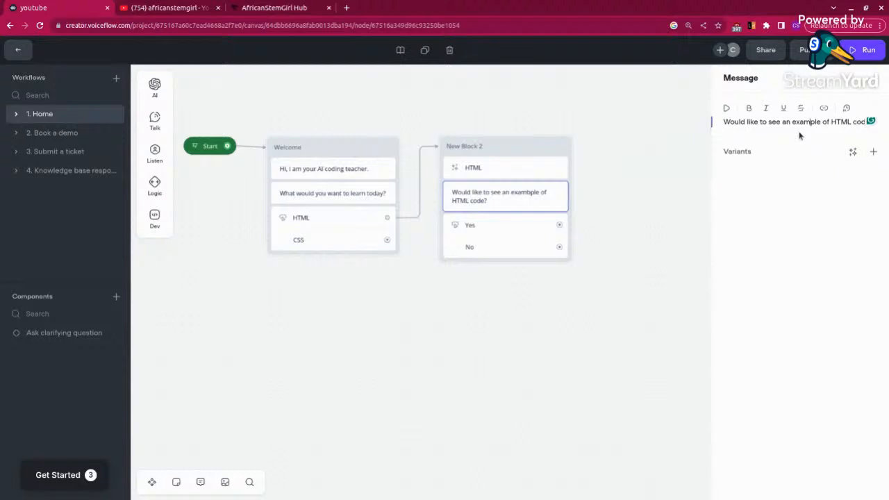
left_click(684, 234)
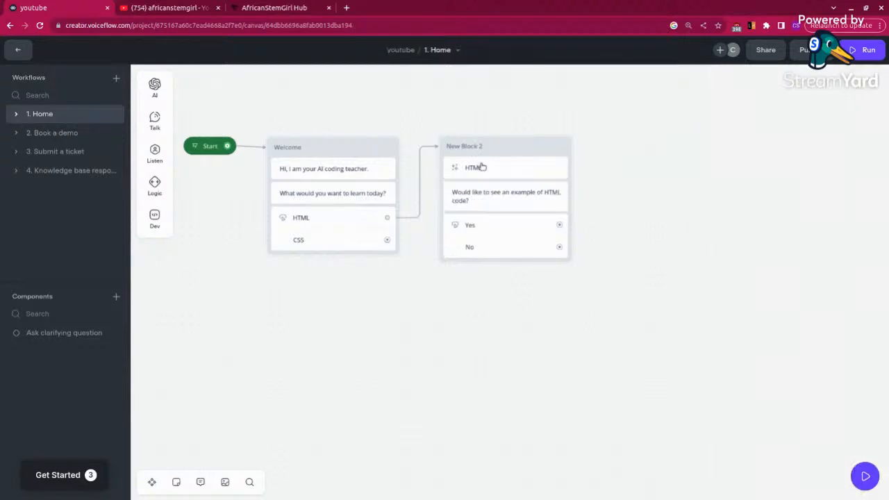
Step: Open the HTML prompt of New Block 2 in the prompt editor
left_click(482, 167)
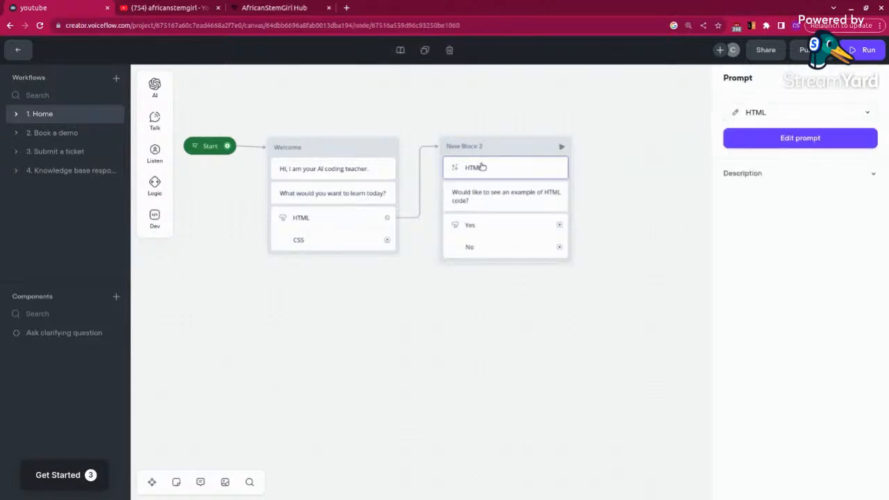
left_click(850, 112)
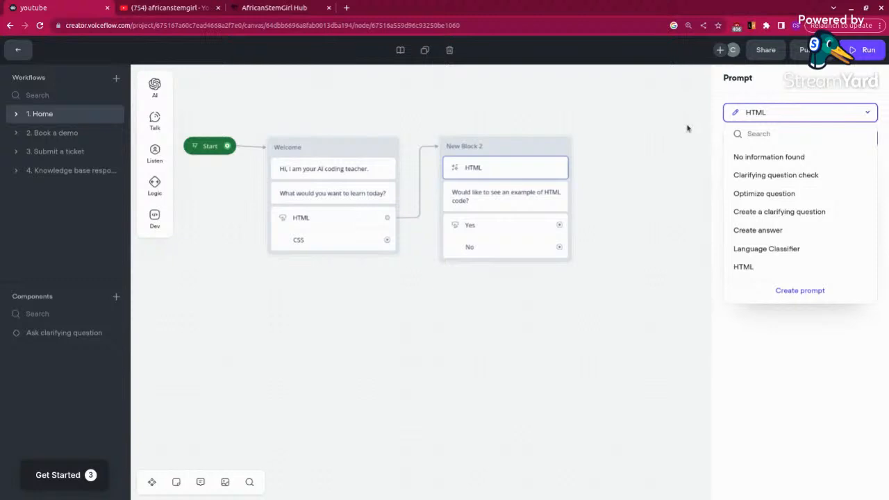
left_click(662, 143)
left_click(518, 172)
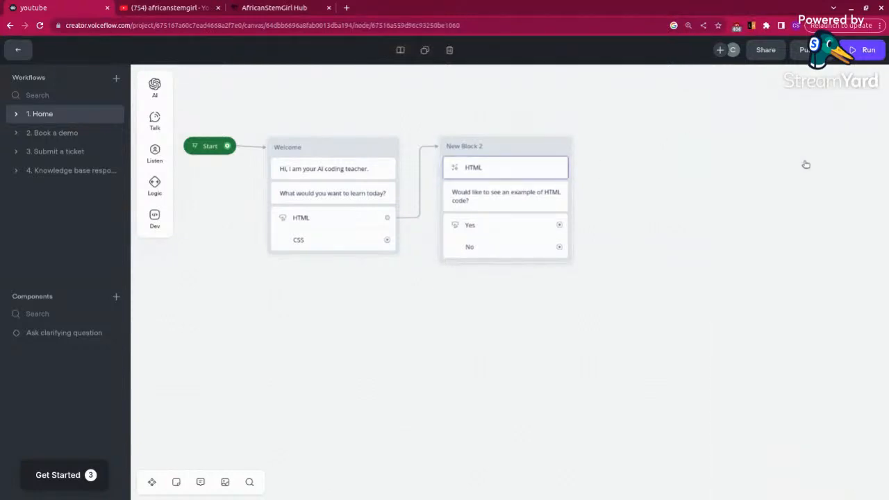
left_click(810, 142)
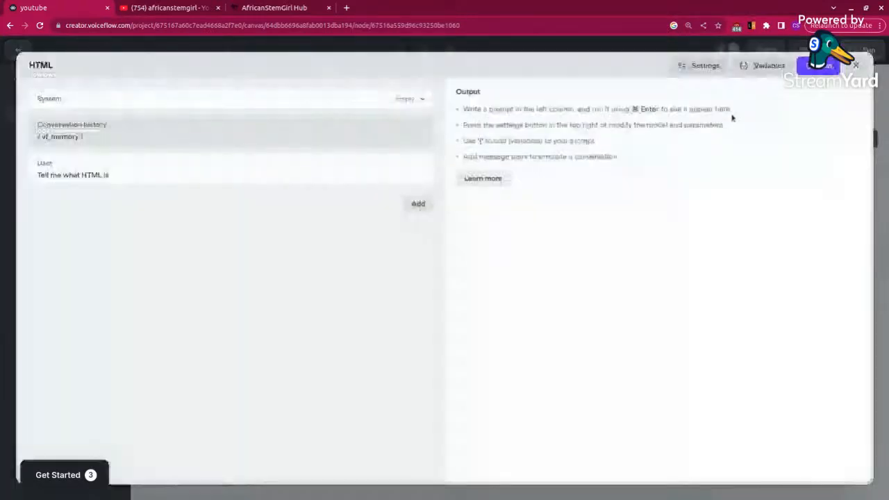
Step: Check the HTML prompt's settings and variables, set its max tokens to 658 and run the prompt
left_click(680, 67)
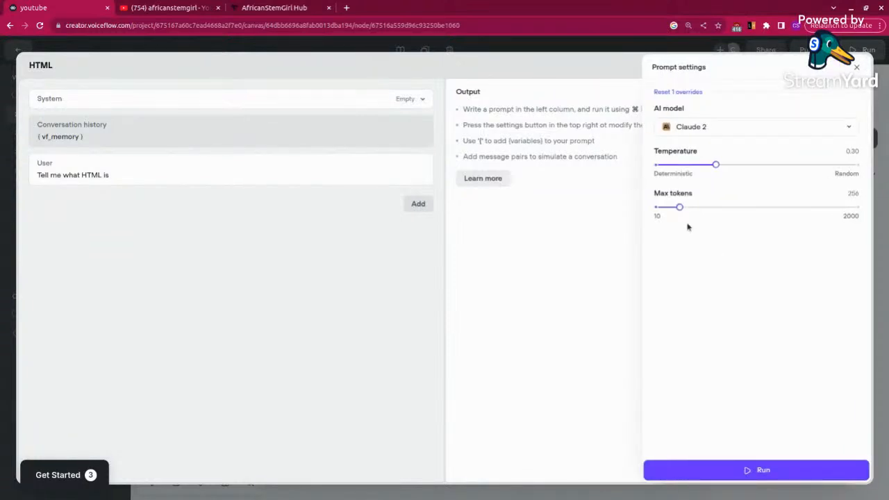
left_click(580, 223)
left_click(756, 66)
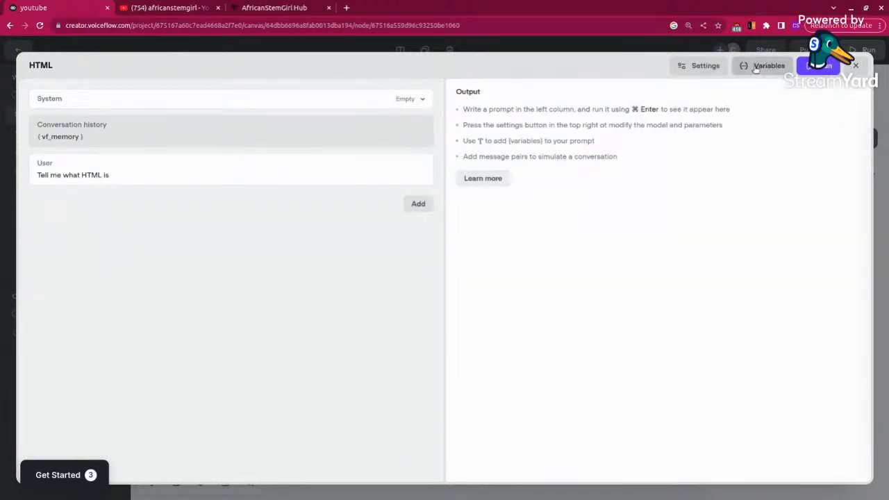
left_click(859, 67)
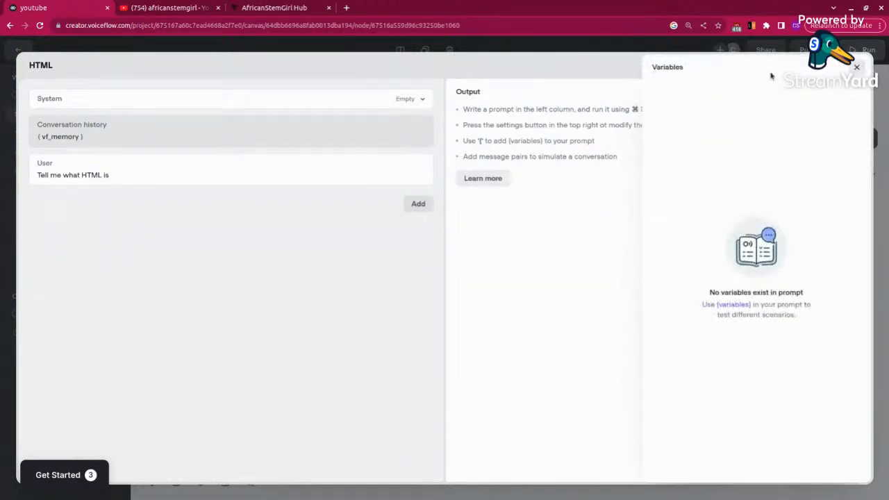
left_click(701, 69)
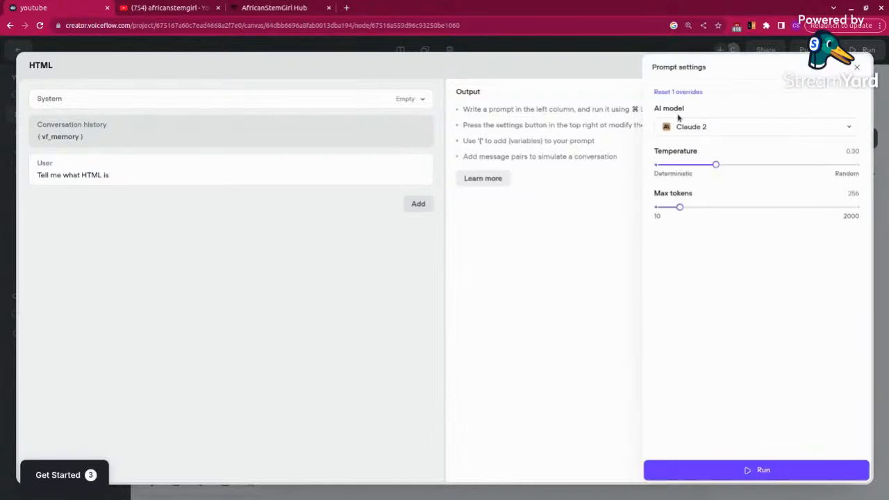
left_click_drag(680, 207, 721, 207)
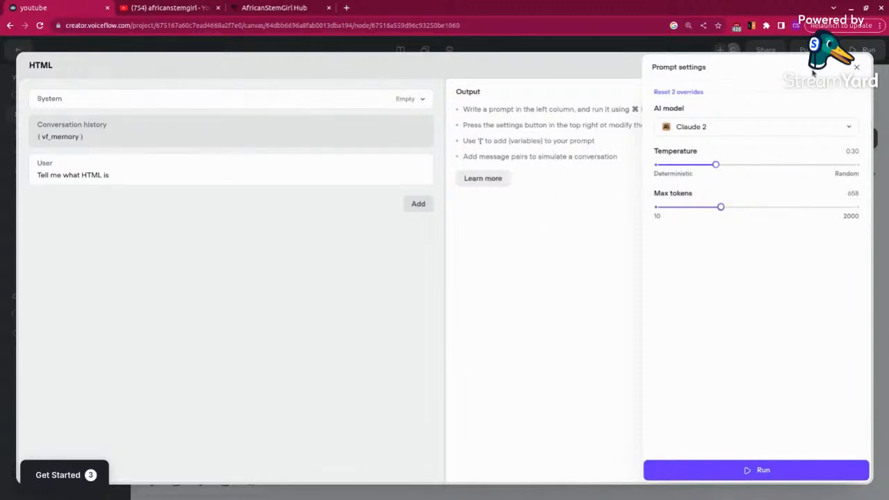
left_click(717, 472)
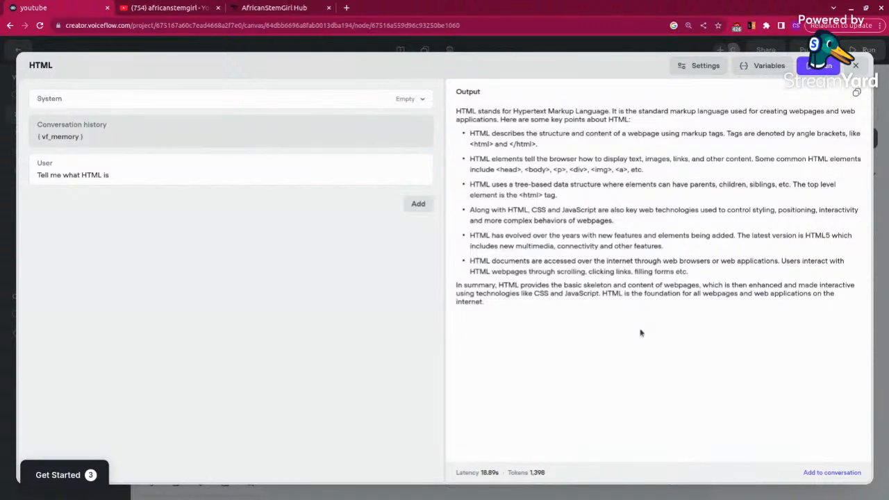
Step: Add the generated output and an empty message pair to the prompt's conversation and delete both pairs again
left_click(816, 473)
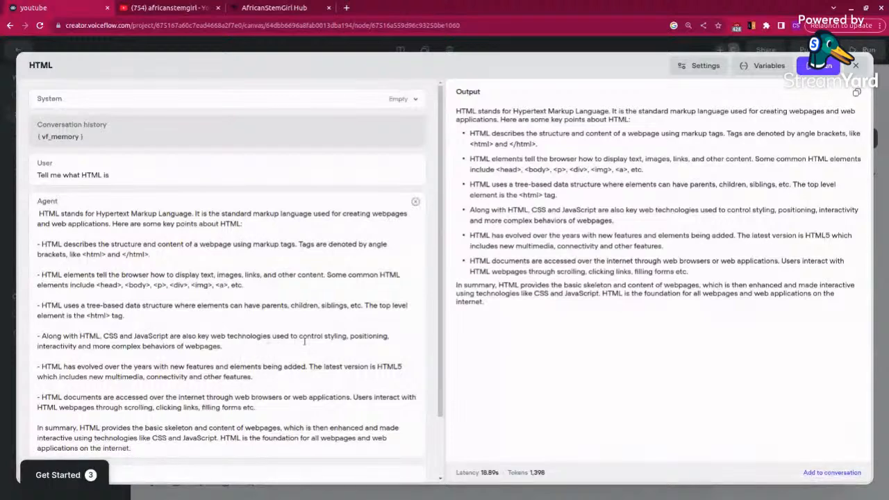
scroll(304, 341, "down", 2)
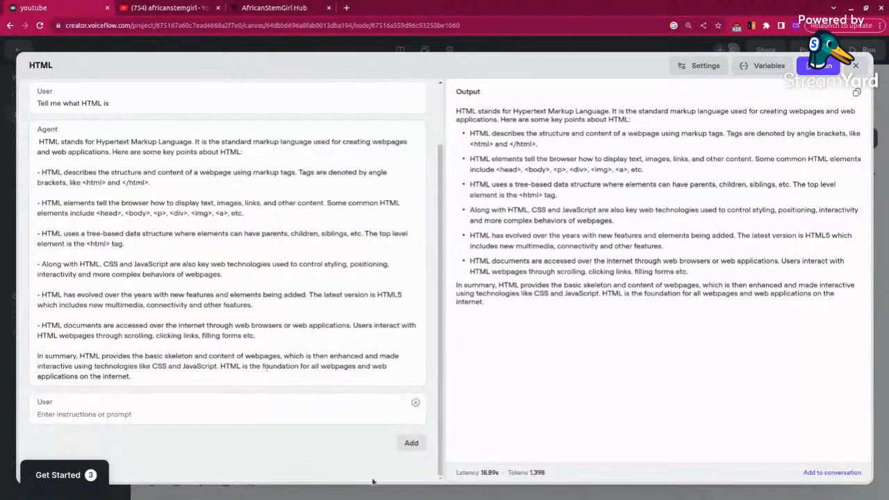
left_click(412, 444)
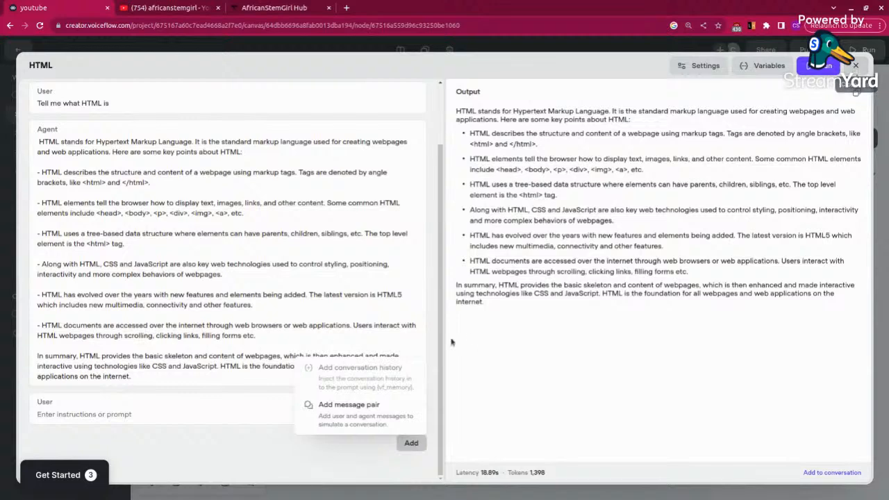
left_click(356, 416)
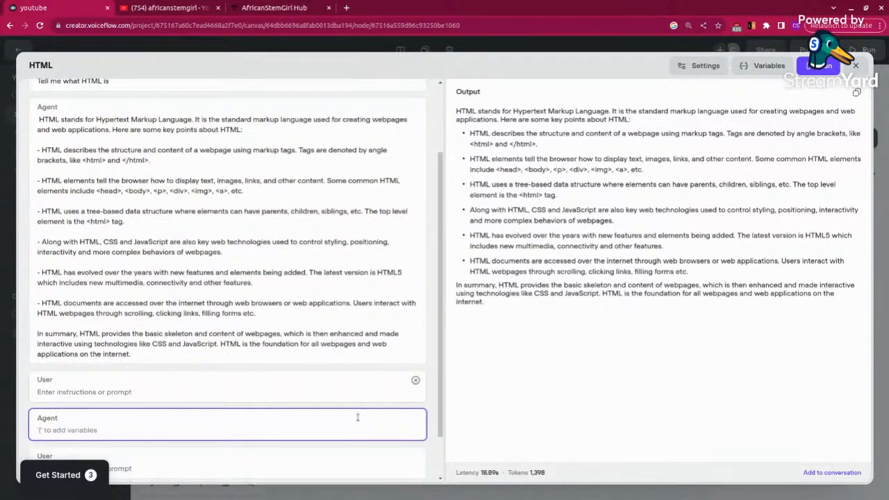
scroll(358, 417, "down", 2)
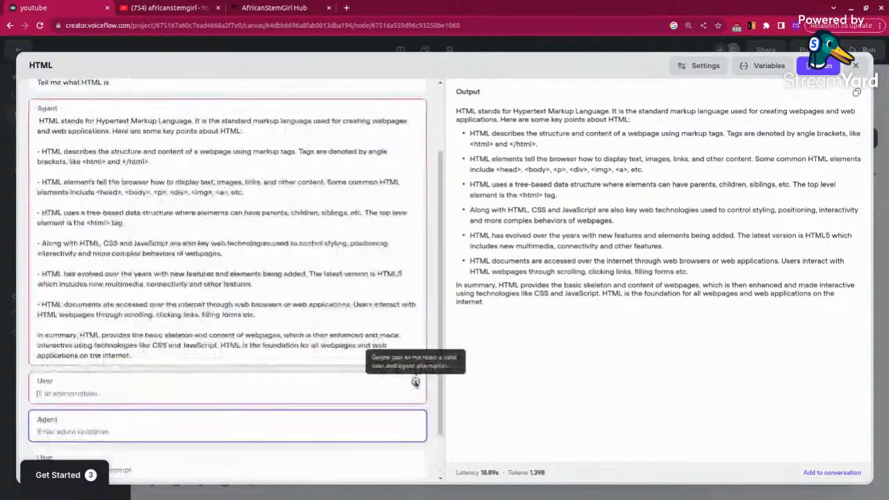
left_click(415, 381)
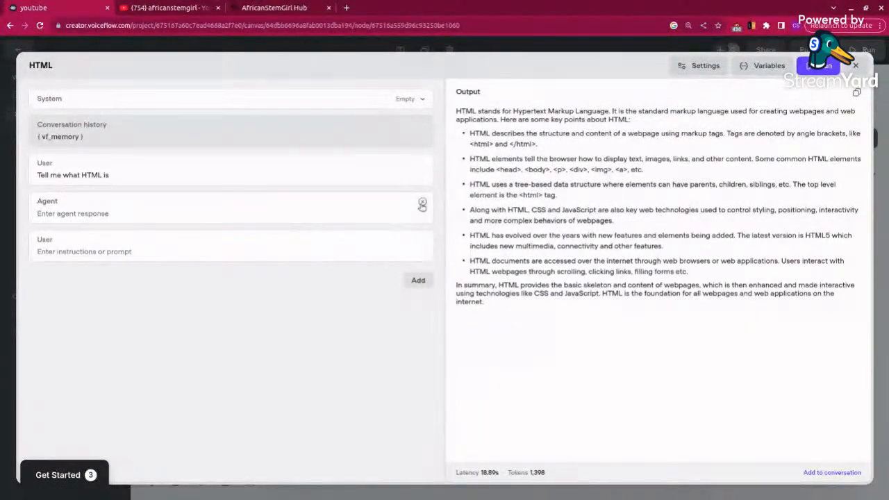
left_click(421, 209)
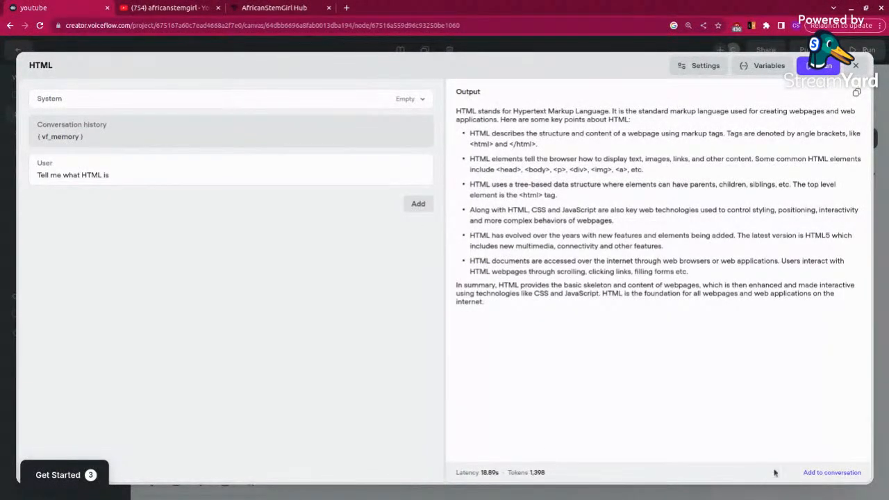
Step: Add the generated output to the HTML prompt's conversation, review the added messages and close the prompt editor
left_click(813, 472)
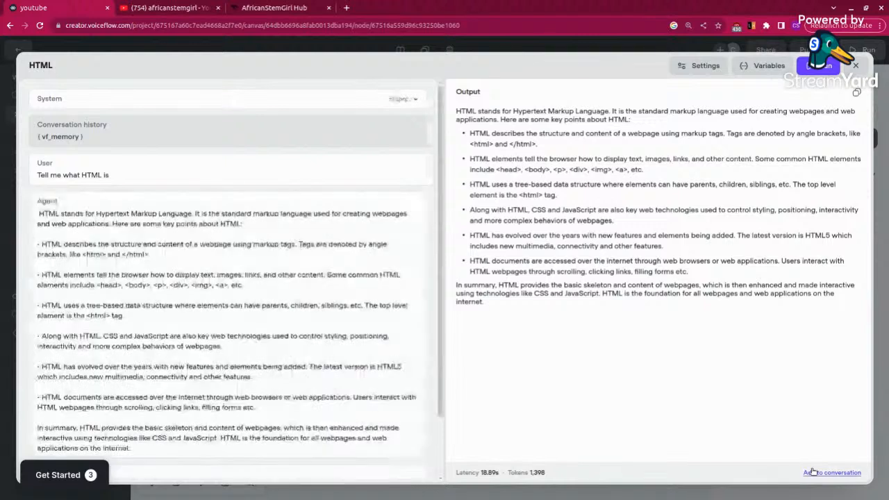
scroll(268, 339, "down", 1)
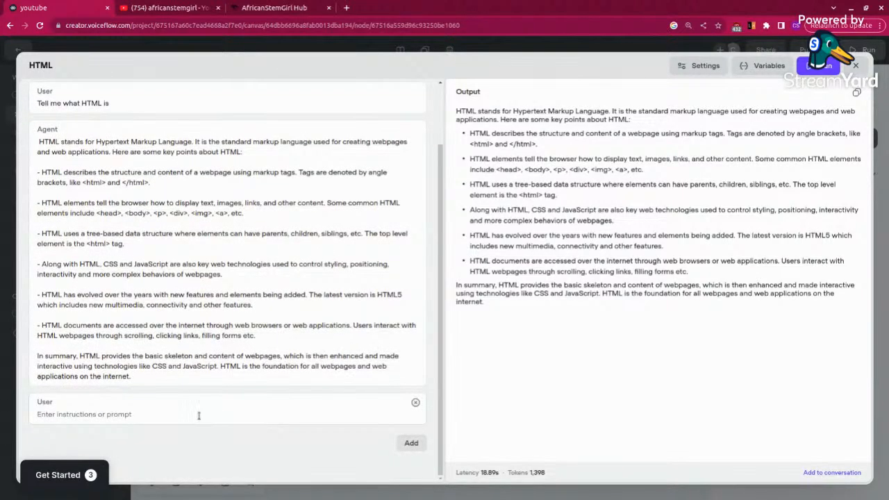
scroll(198, 305, "up", 1)
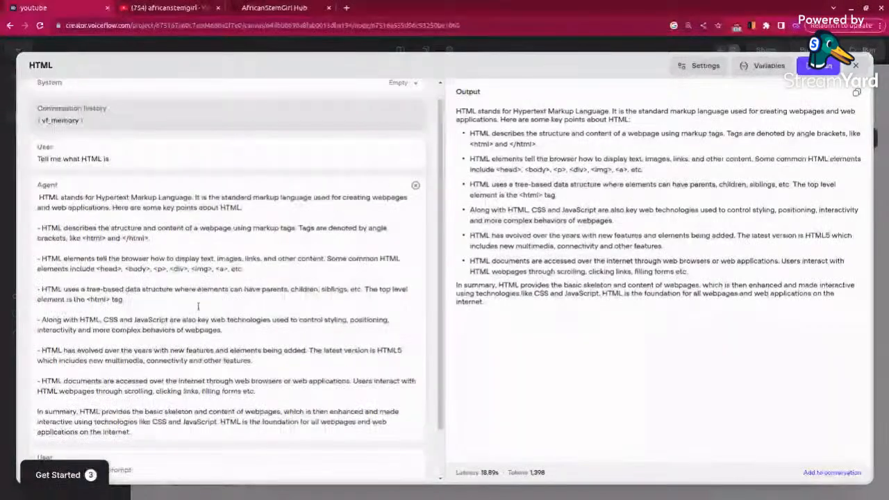
scroll(197, 326, "down", 1)
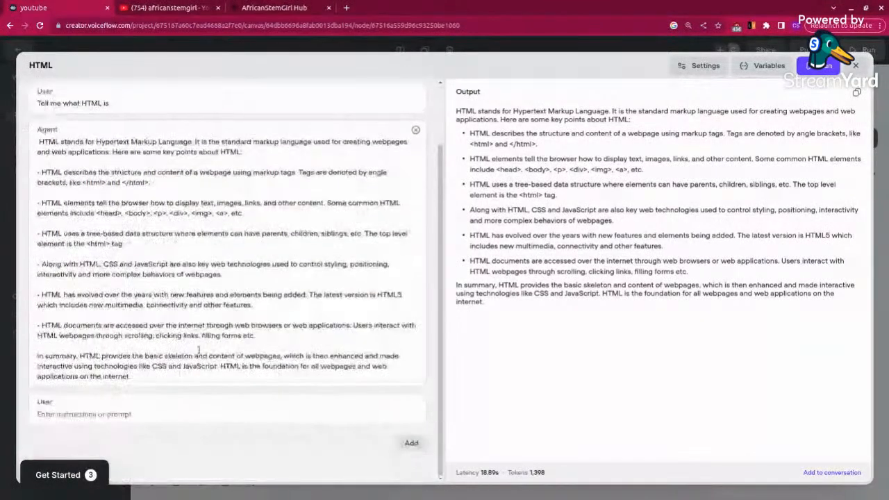
left_click(856, 66)
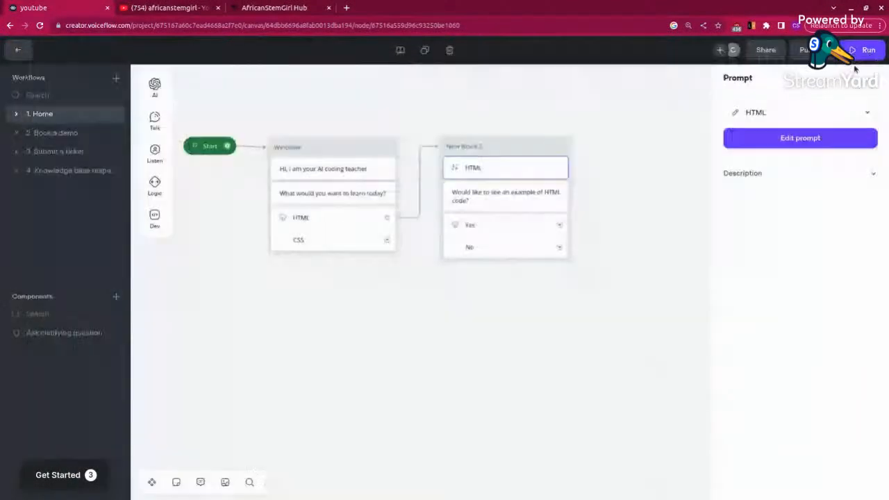
left_click(643, 253)
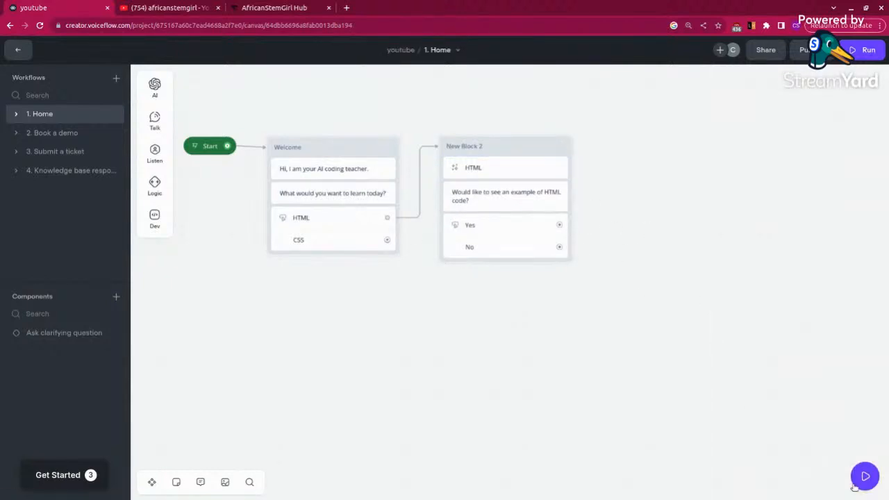
Step: Test the agent in the chat preview by choosing HTML, read its replies and end the chat
left_click(857, 481)
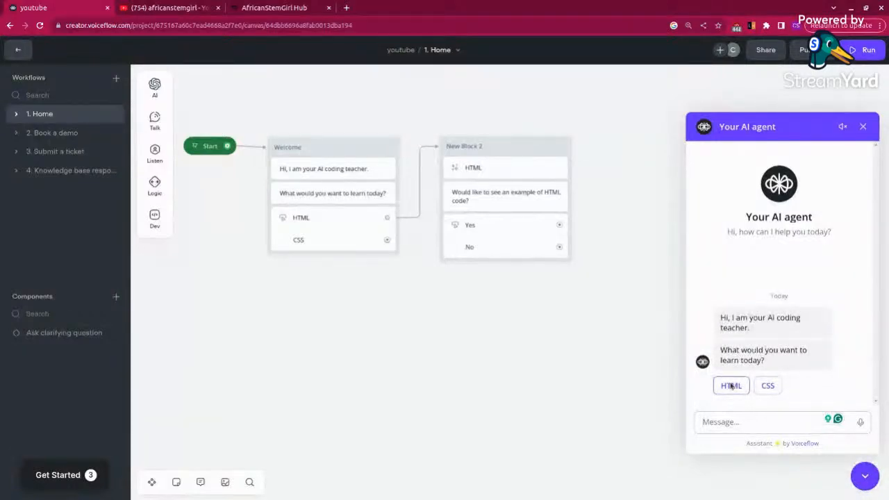
left_click(730, 387)
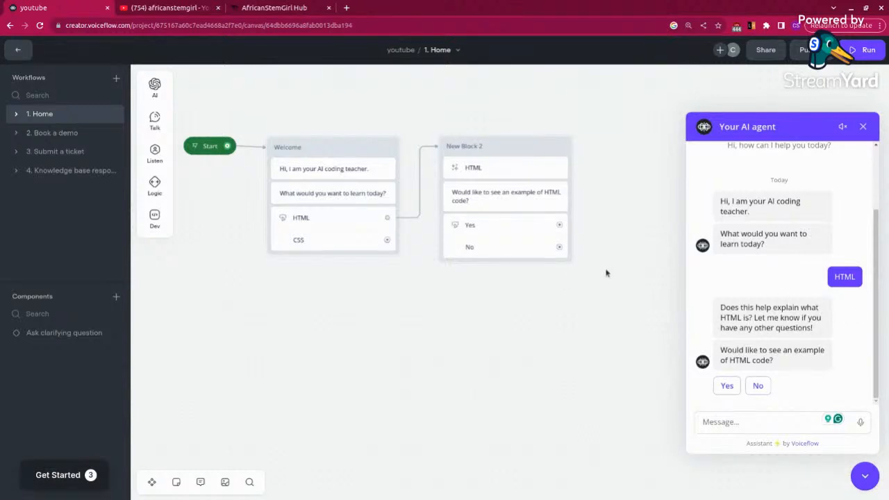
left_click(864, 126)
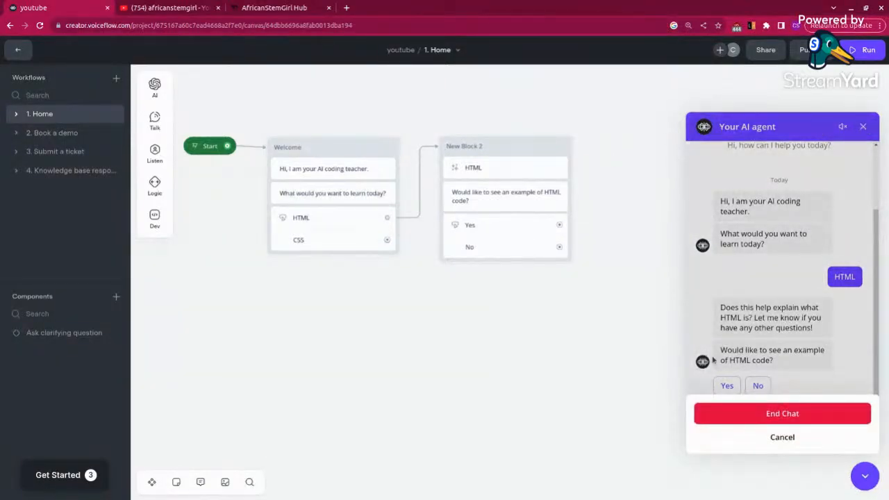
left_click(768, 414)
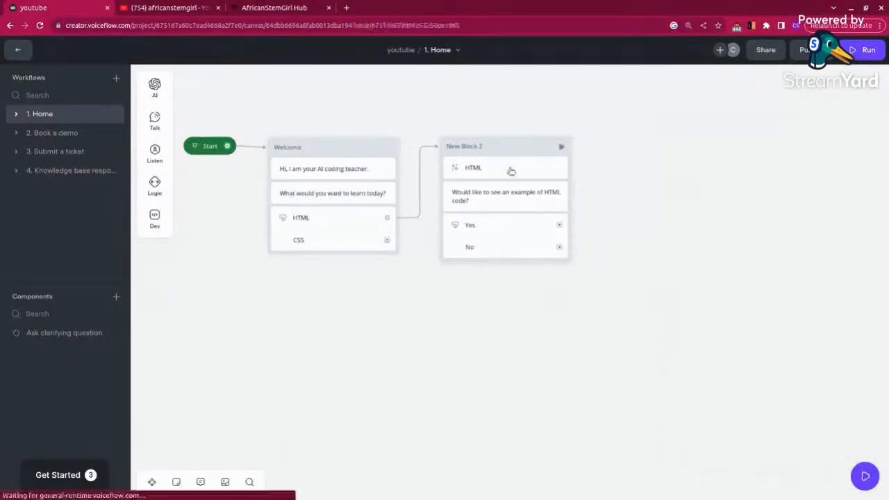
Step: Reopen New Block 2's HTML prompt, remove the added Agent and User message pair and close the editor
left_click(510, 170)
left_click(794, 138)
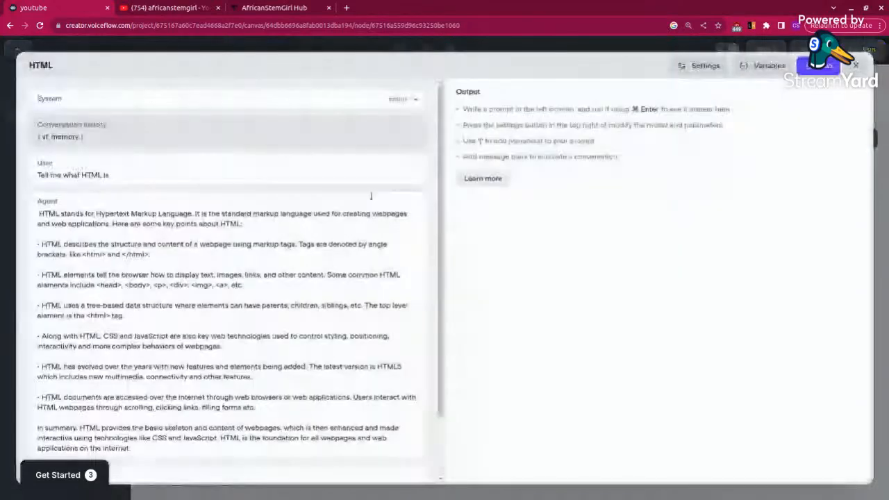
left_click(416, 204)
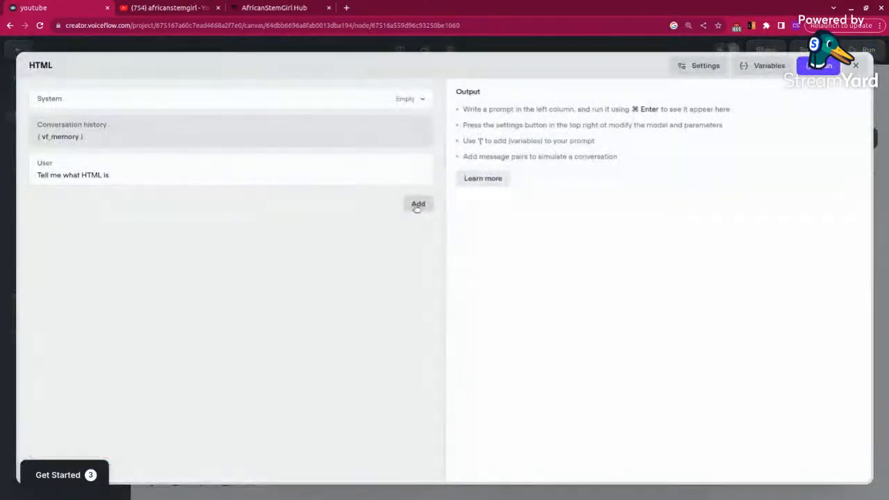
left_click(855, 64)
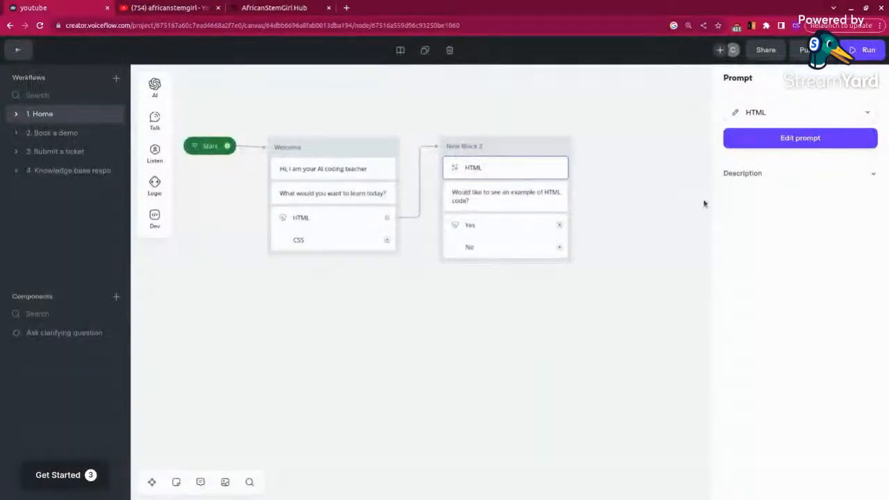
Step: Start a new test chat with the agent and choose HTML as the topic to learn
left_click(655, 319)
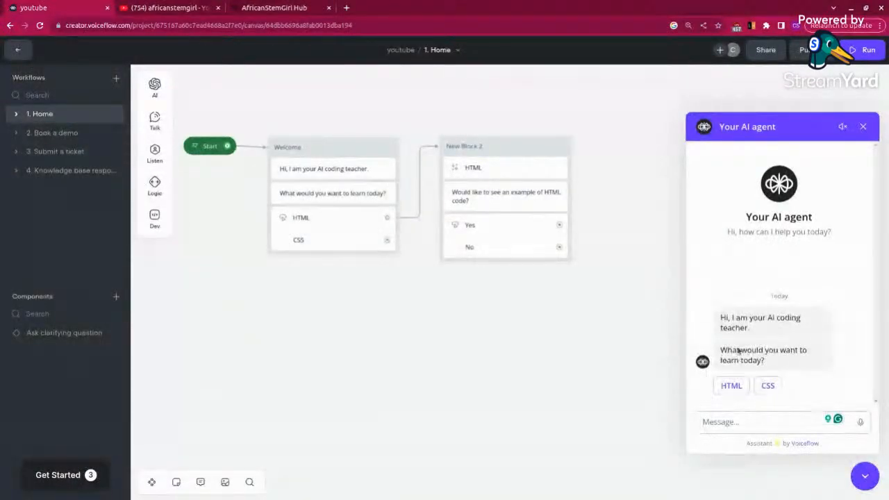
left_click(731, 385)
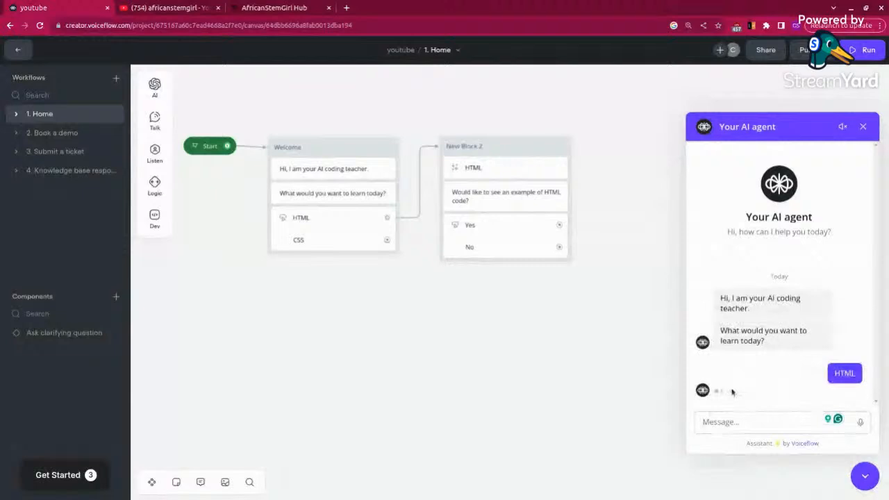
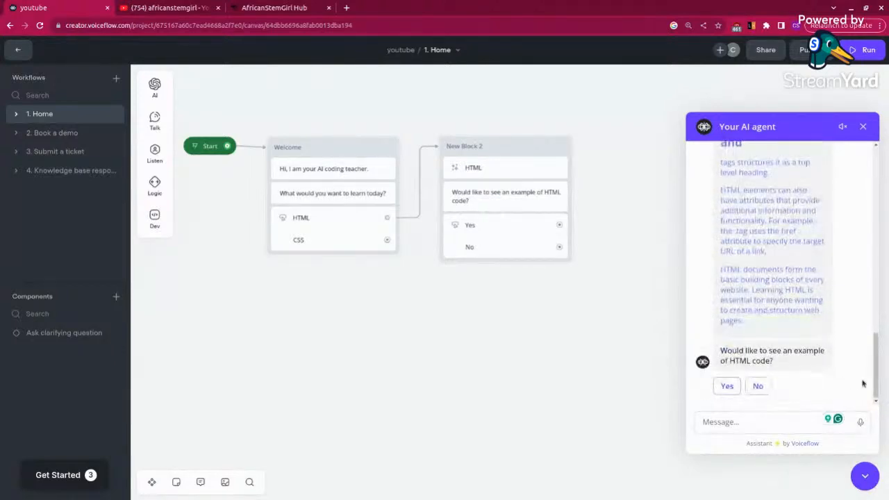
Step: Answer Yes to the question about seeing an HTML code example in the test chat, then close the chat
left_click_drag(875, 379, 855, 366)
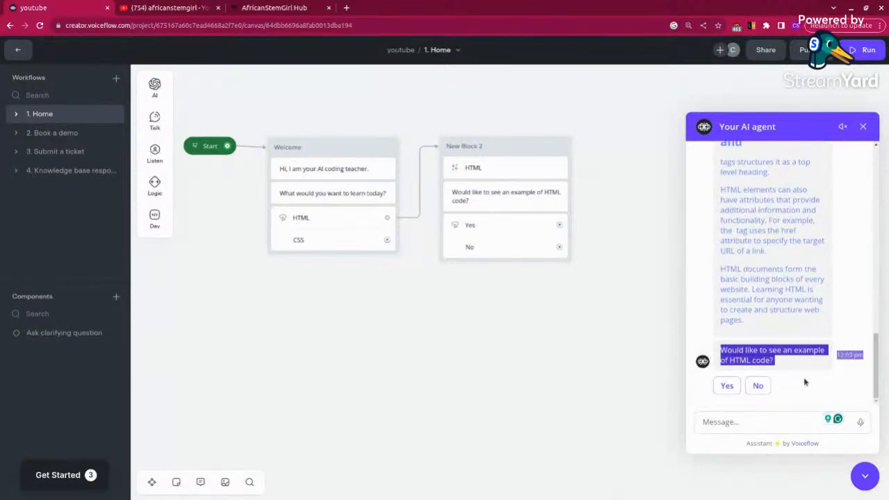
left_click(724, 386)
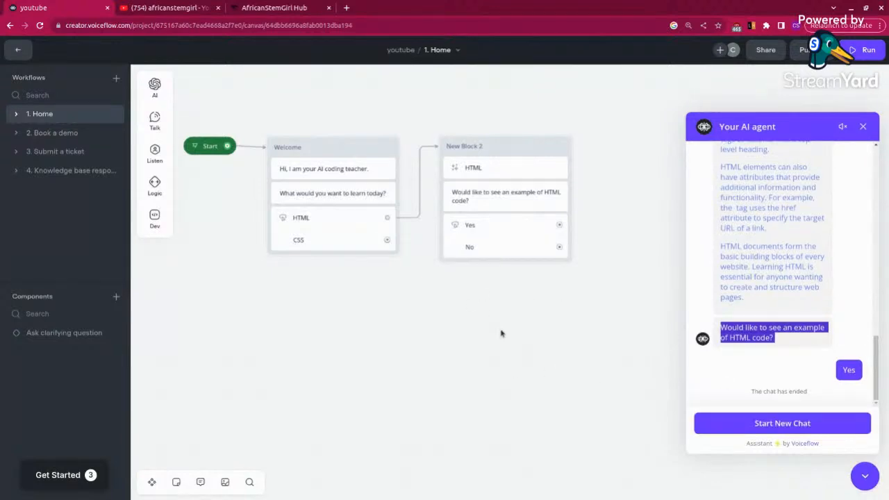
left_click(863, 127)
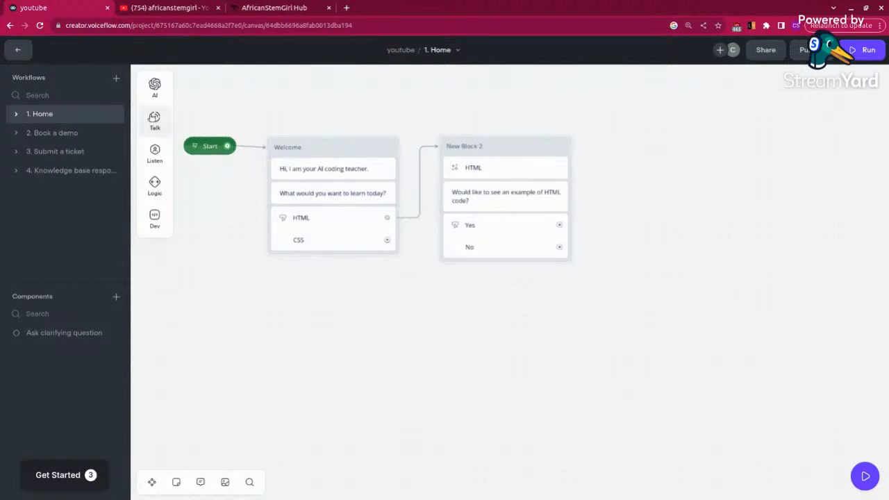
Step: Add a Prompt block to the Home canvas and place it beside New Block 2
mouse_move(155, 120)
left_click_drag(200, 134, 651, 217)
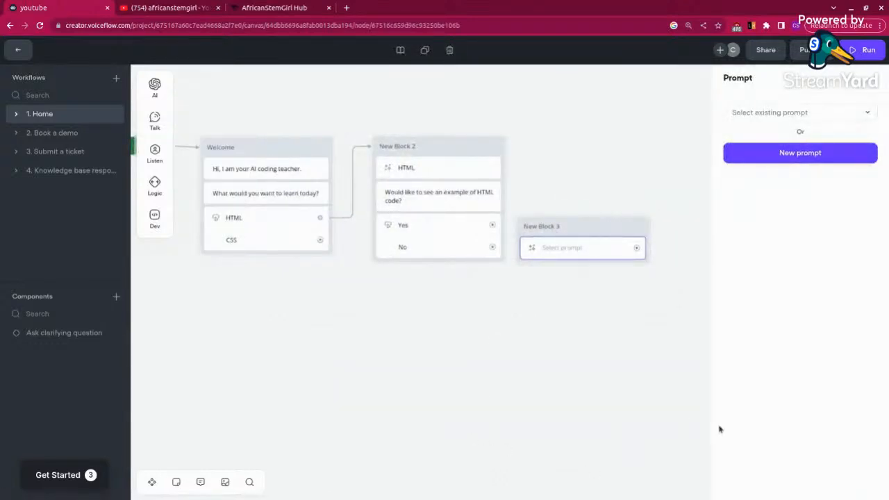
left_click_drag(571, 383, 433, 414)
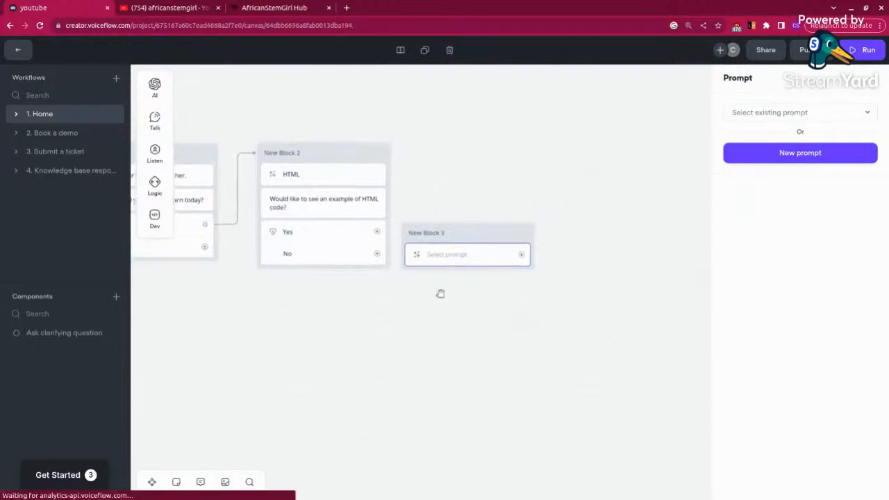
left_click_drag(466, 240, 500, 239)
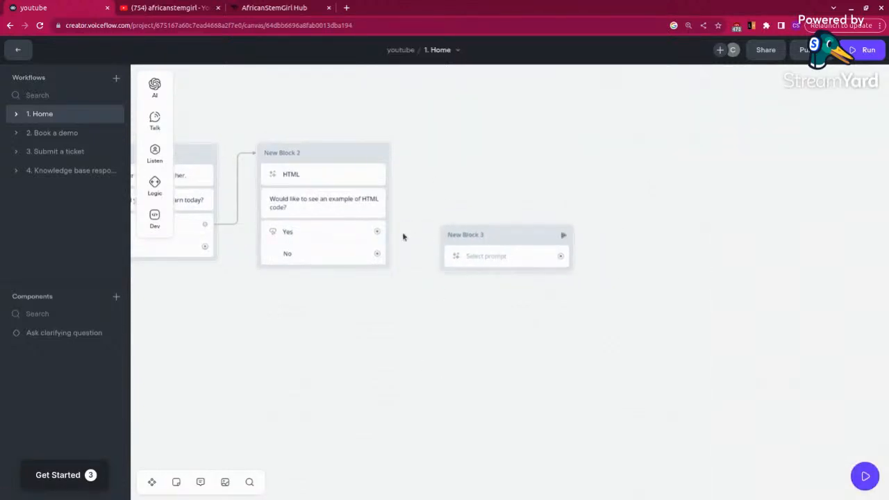
Step: Connect New Block 2's Yes option to New Block 3
left_click_drag(379, 231, 437, 257)
mouse_move(486, 288)
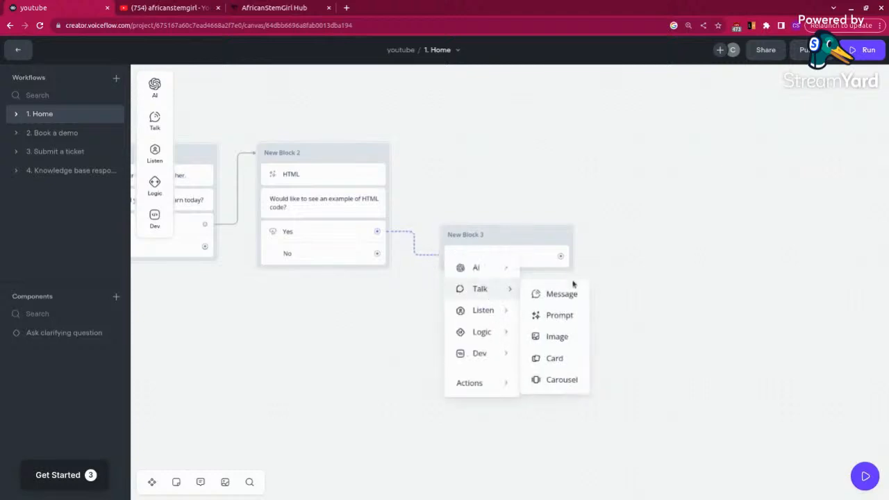
left_click(714, 318)
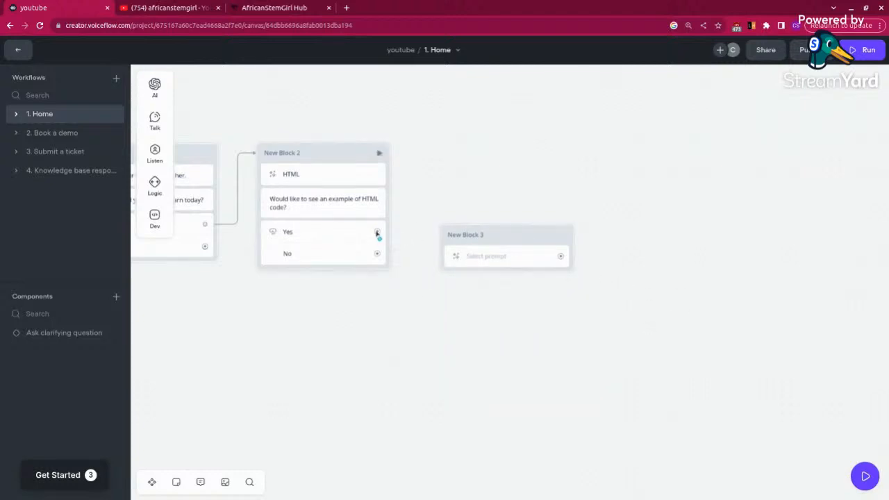
left_click_drag(378, 232, 443, 255)
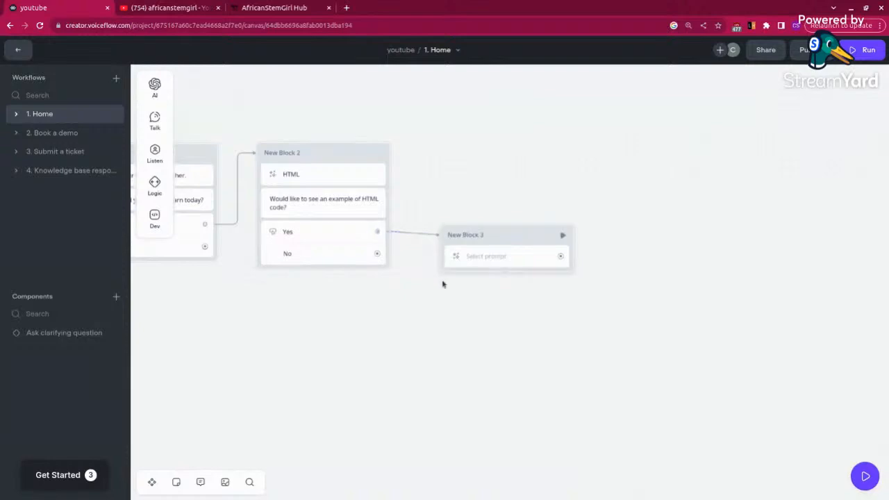
Step: Create a new prompt in New Block 3 with the user message "example of HTML code" and add the conversation history
left_click(479, 254)
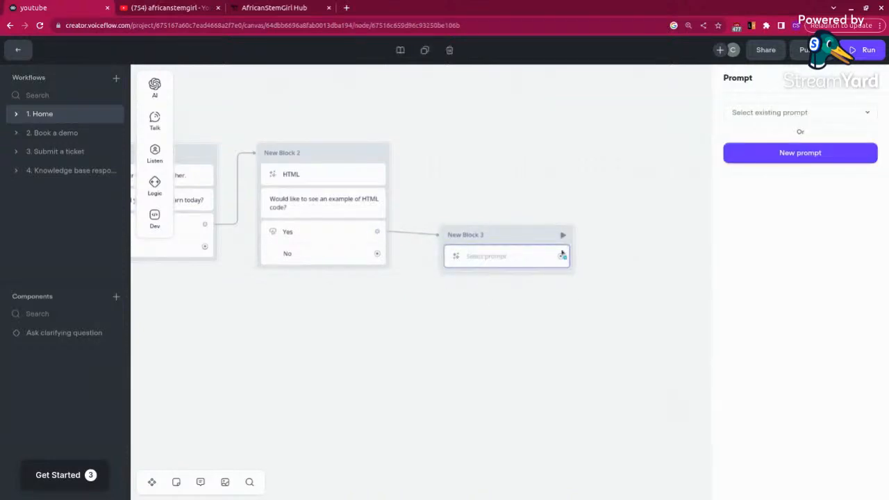
left_click(802, 160)
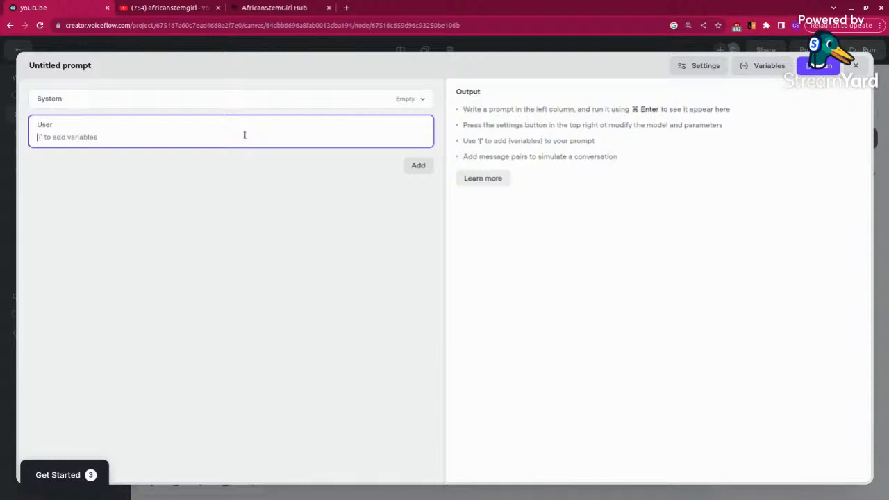
type("example of HTML code")
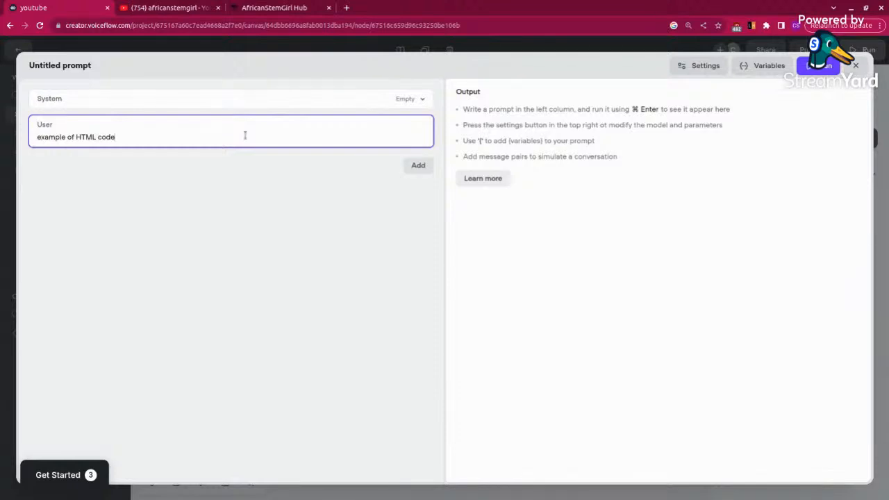
left_click(419, 165)
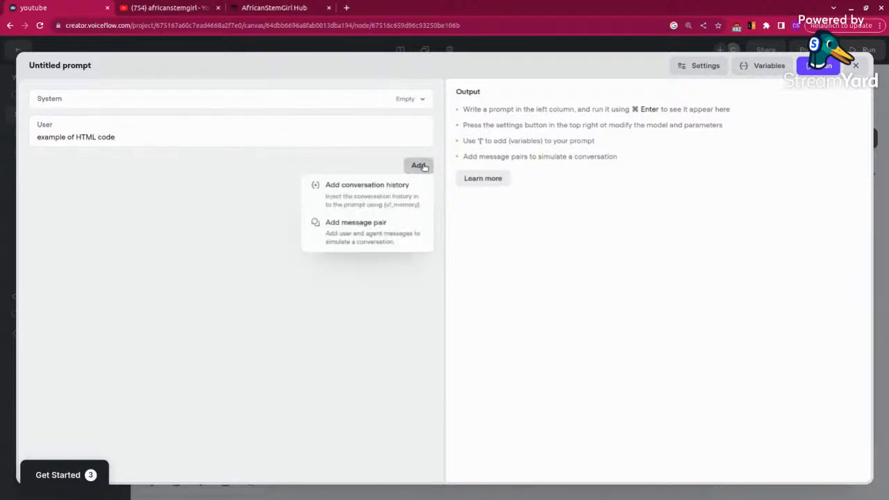
left_click(363, 185)
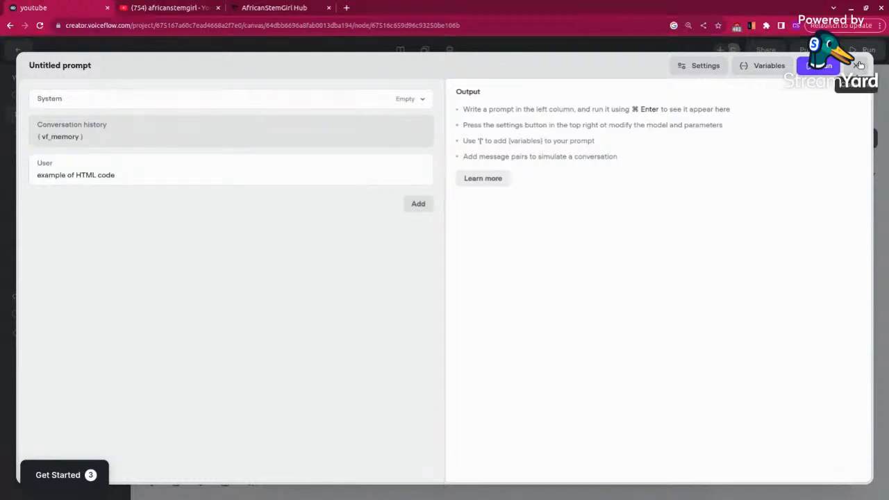
Step: Set the new prompt's AI model to Claude 2 and close the prompt editor
left_click(703, 65)
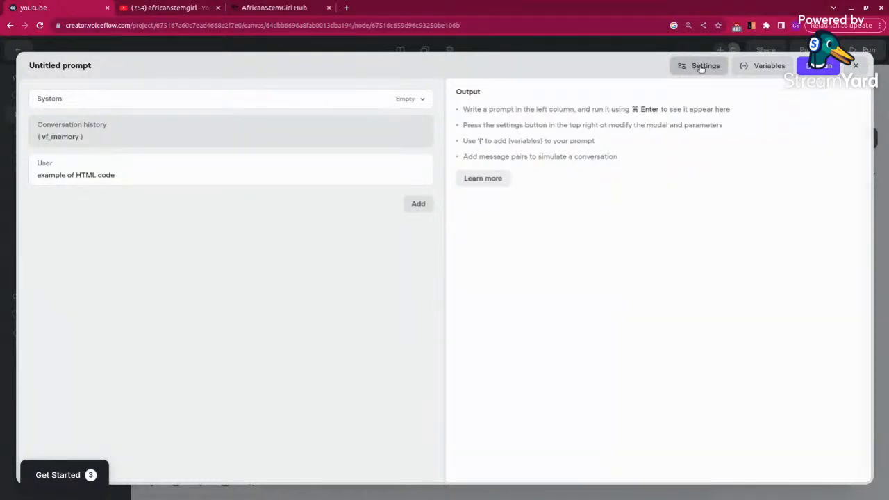
left_click(849, 131)
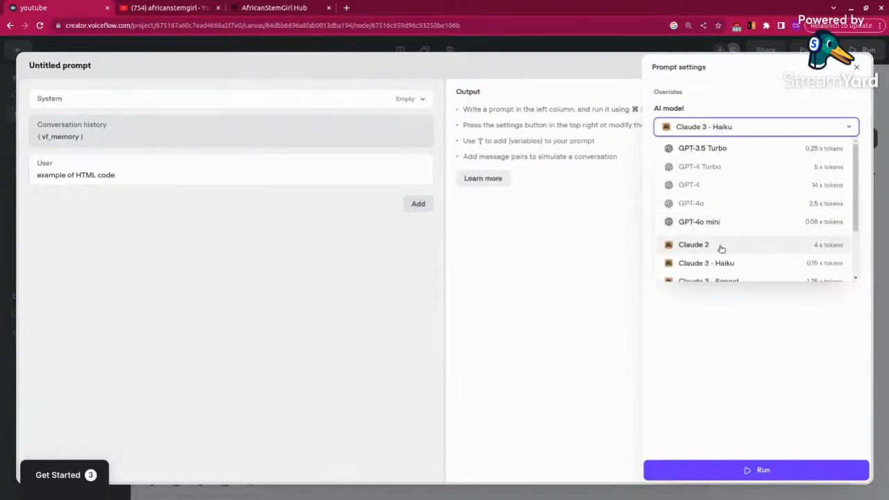
left_click(721, 246)
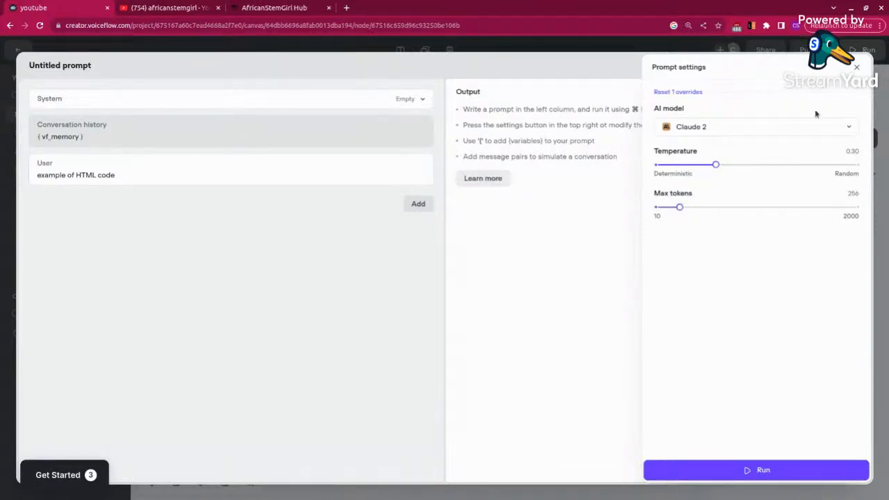
left_click(856, 67)
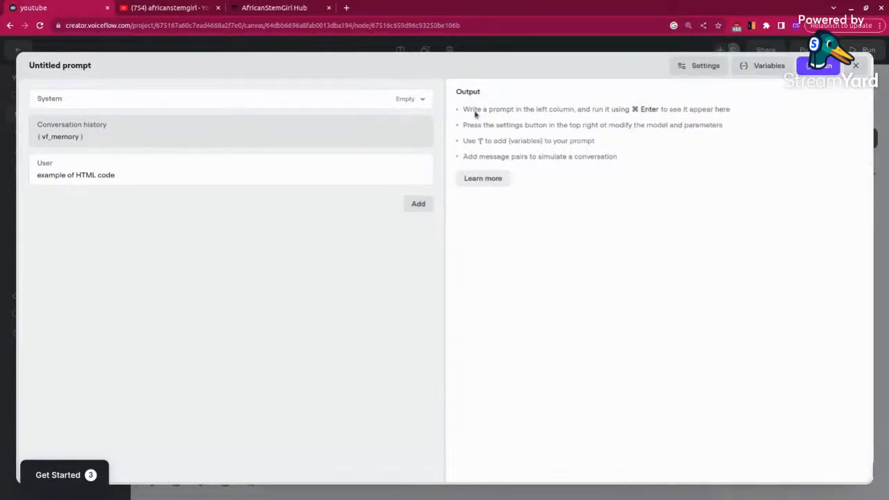
left_click(857, 70)
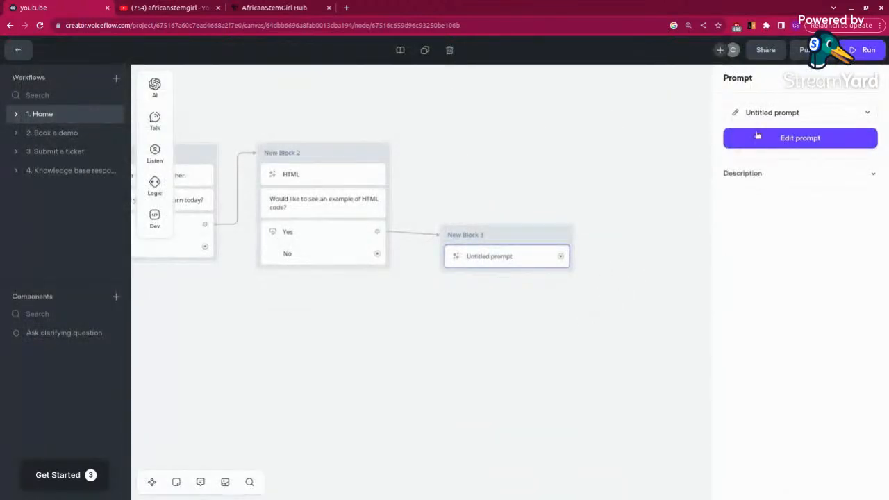
Step: Reopen New Block 3's prompt, rename it "HTML code" and close the editor
left_click(792, 138)
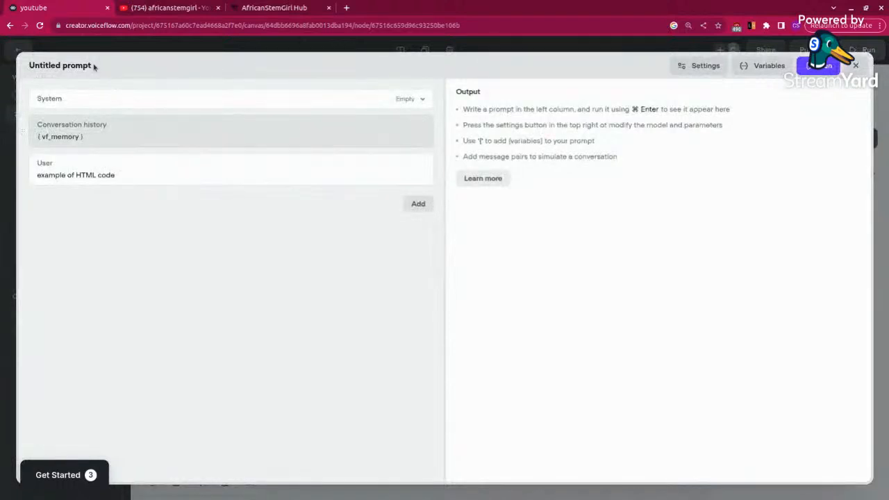
left_click_drag(93, 65, 25, 67)
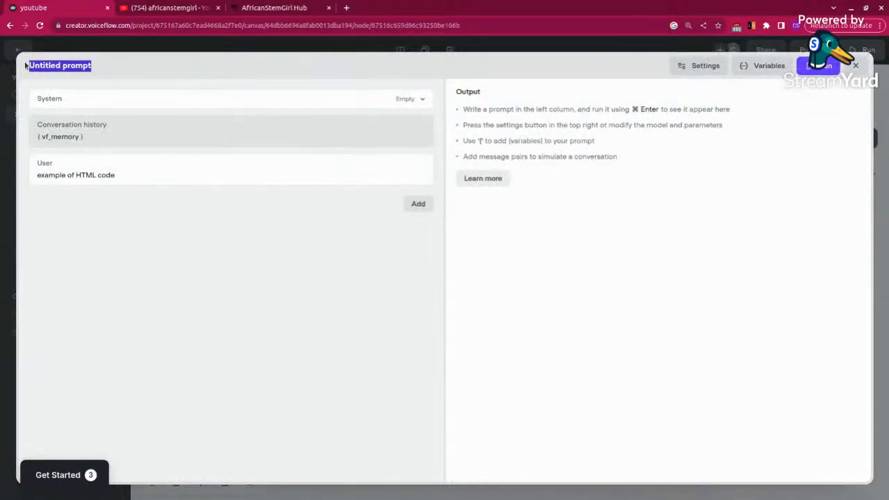
left_click(93, 67)
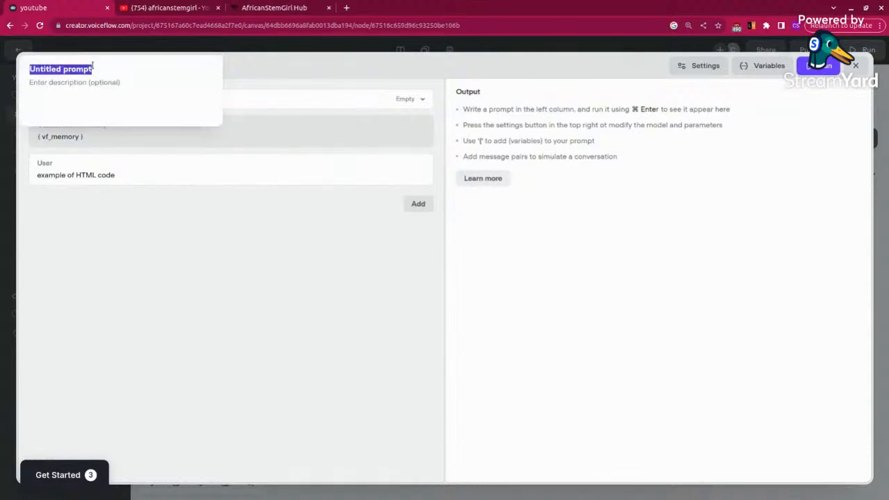
type("HT")
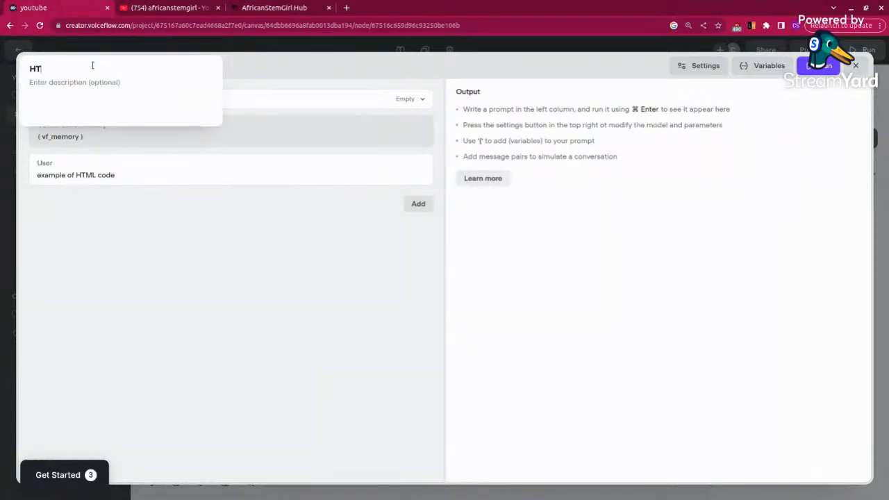
type("ML code")
left_click(233, 285)
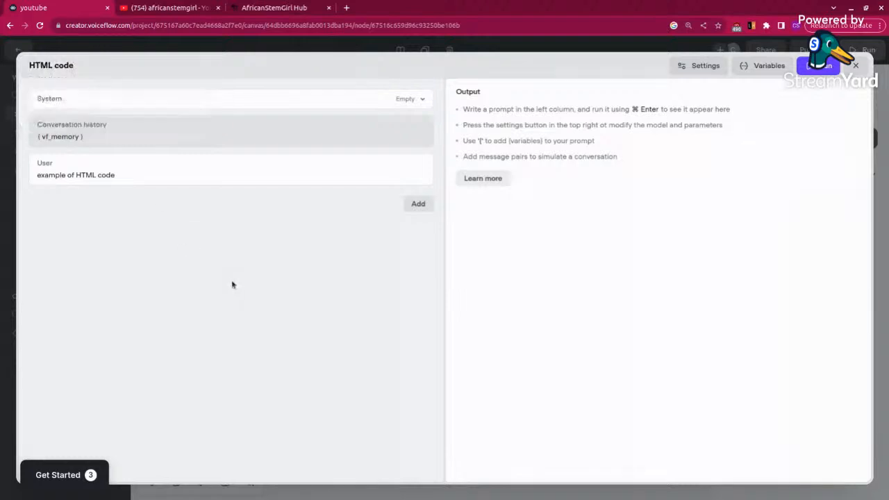
left_click(856, 65)
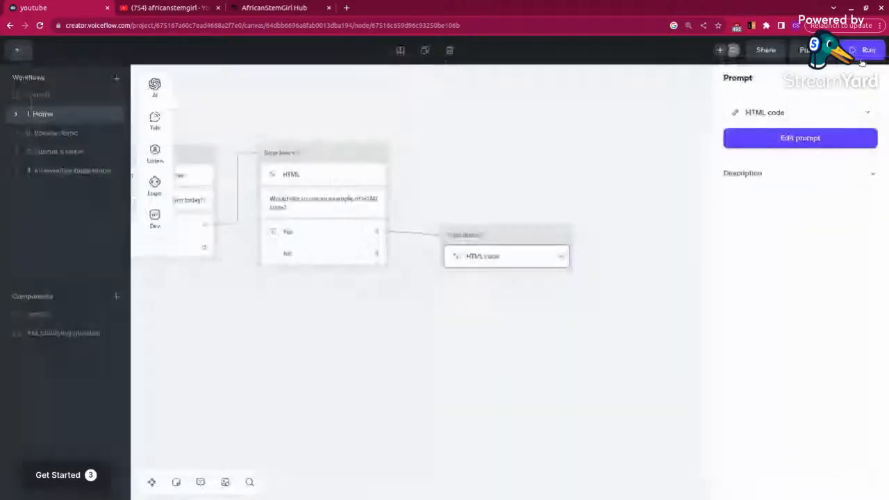
left_click(669, 316)
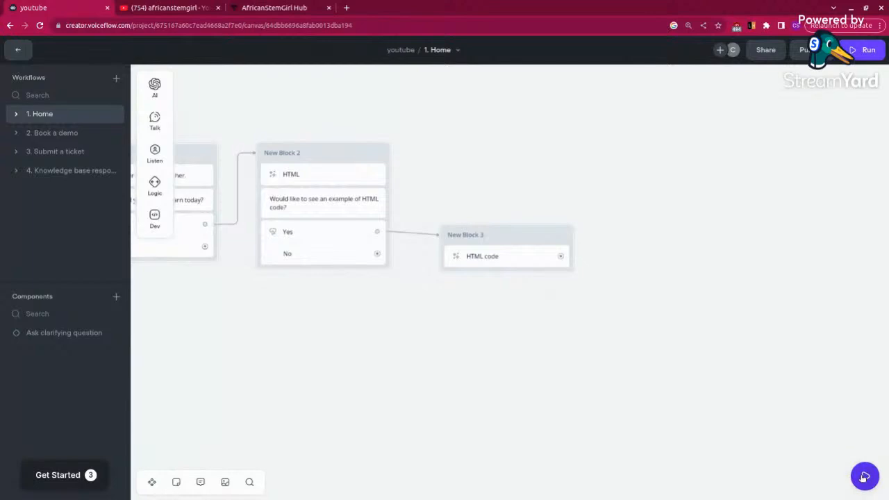
Step: Test the agent in a new chat by choosing HTML and answering Yes to the code example question
left_click(863, 477)
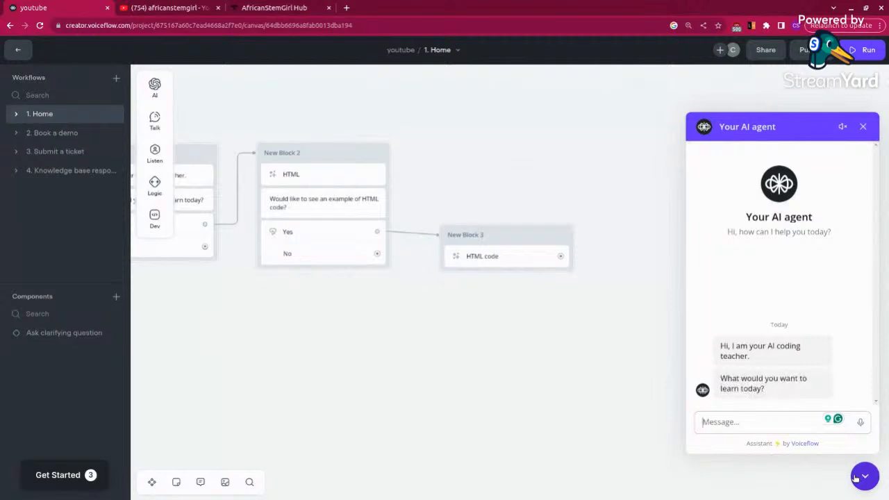
left_click(731, 389)
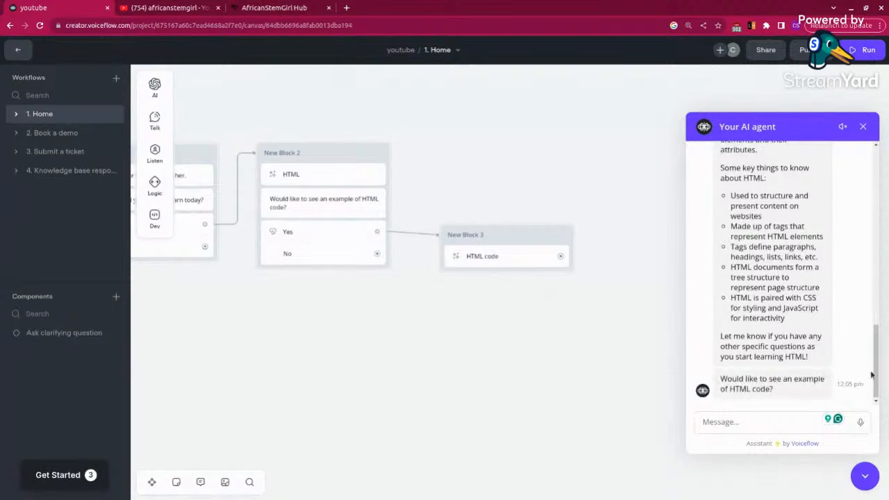
left_click_drag(877, 373, 870, 392)
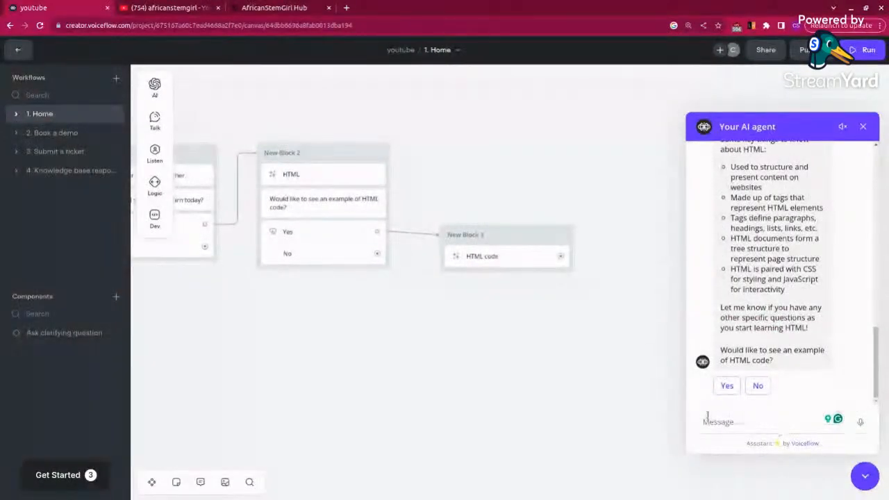
left_click(727, 386)
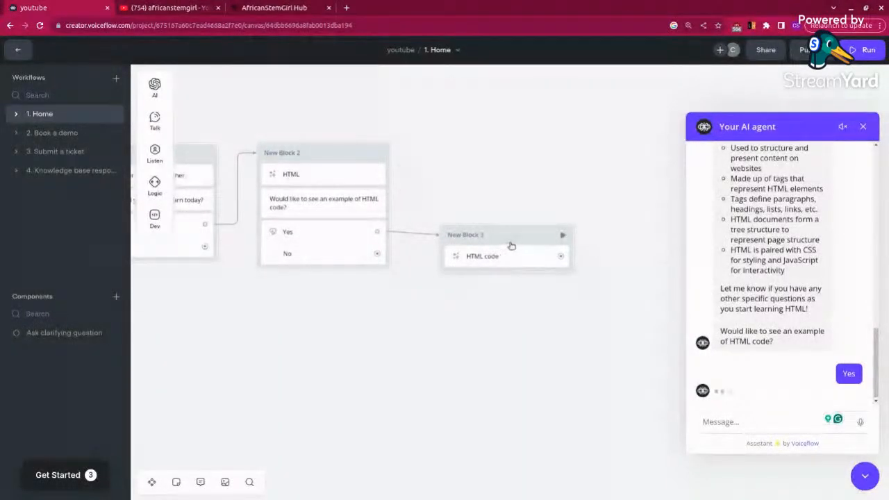
Step: Nudge New Block 3 slightly upward to level it with the Yes option and close the test chat
left_click_drag(516, 240, 514, 239)
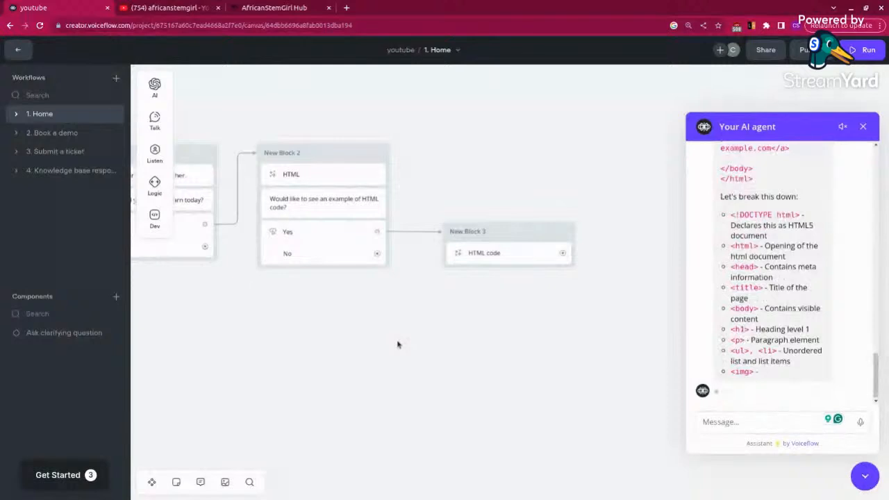
left_click_drag(875, 392, 880, 425)
scroll(880, 425, "up", 1)
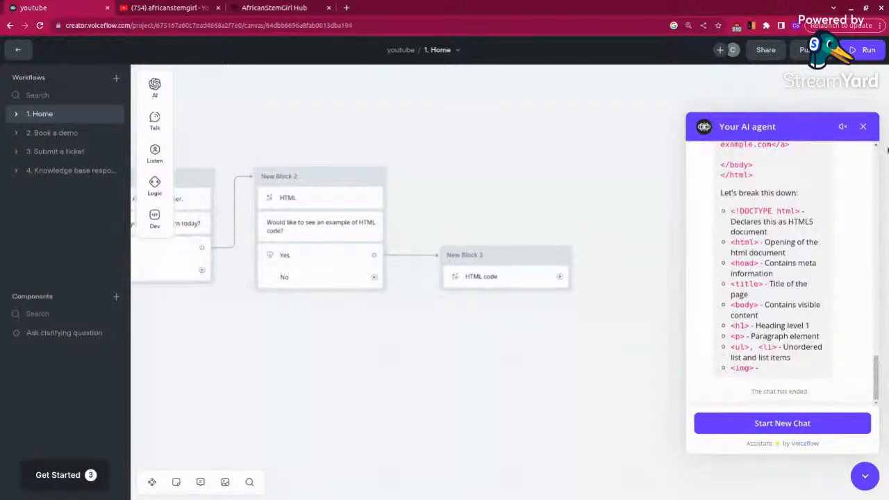
left_click(863, 126)
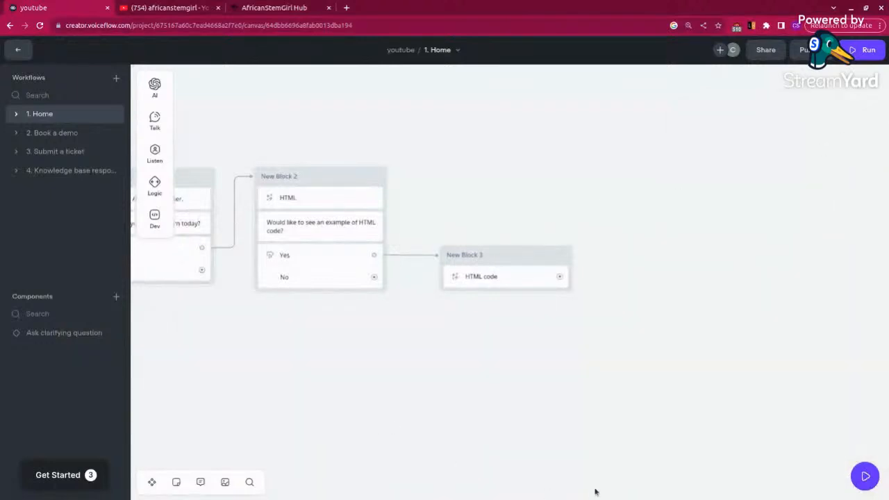
Step: Add a Message step as a new block and align it directly beneath New Block 3
left_click_drag(328, 407, 553, 404)
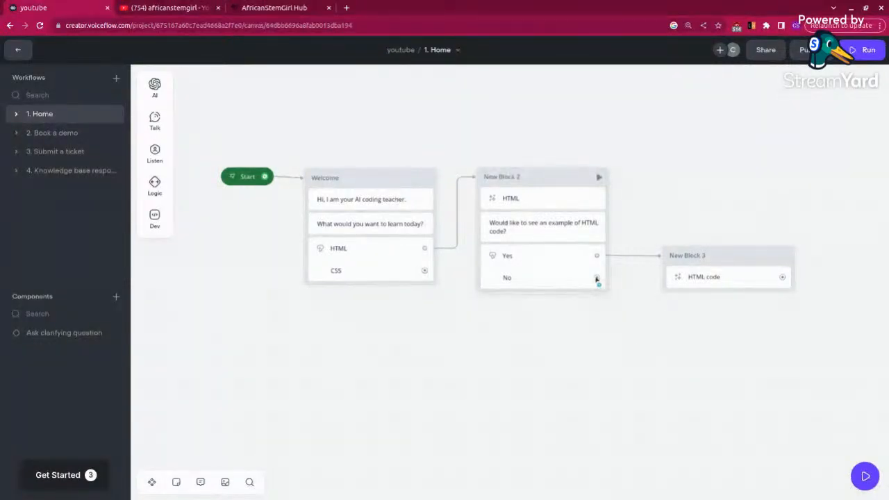
mouse_move(154, 129)
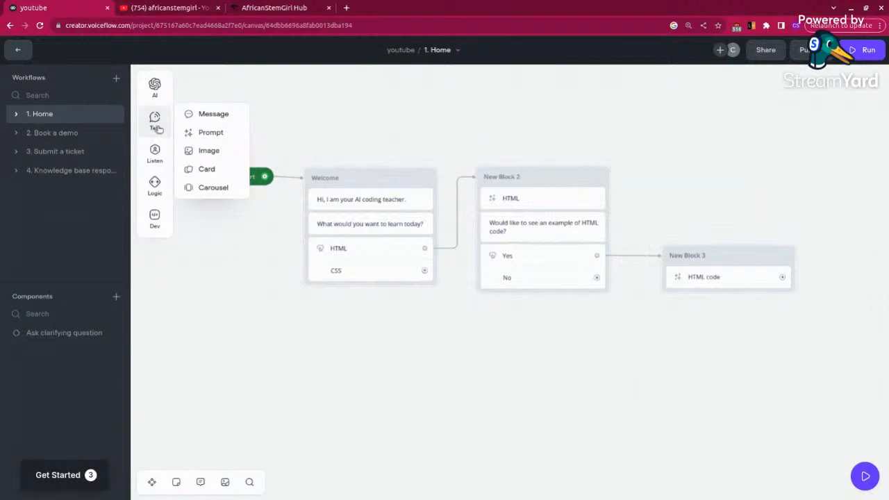
left_click_drag(218, 113, 689, 316)
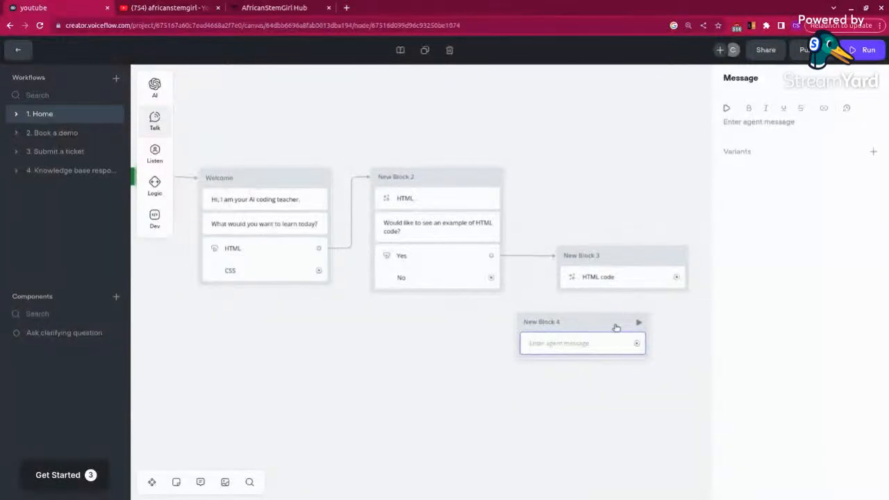
left_click_drag(583, 326, 621, 322)
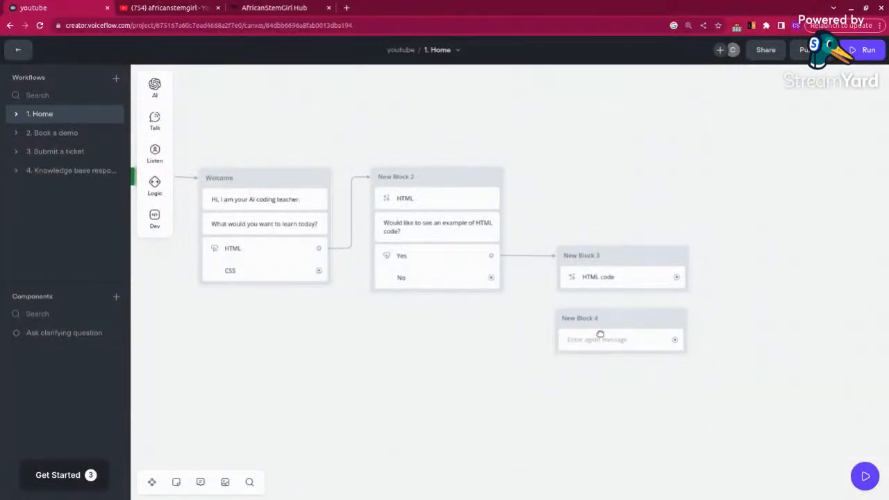
Step: Set New Block 4's message to "Is there anything else you want to learn?" and connect New Block 2's No option to the block
left_click(587, 343)
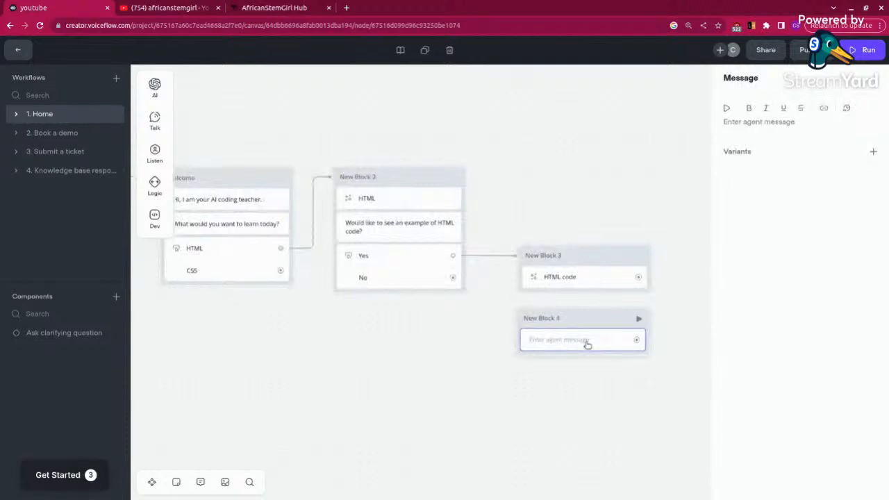
left_click(755, 122)
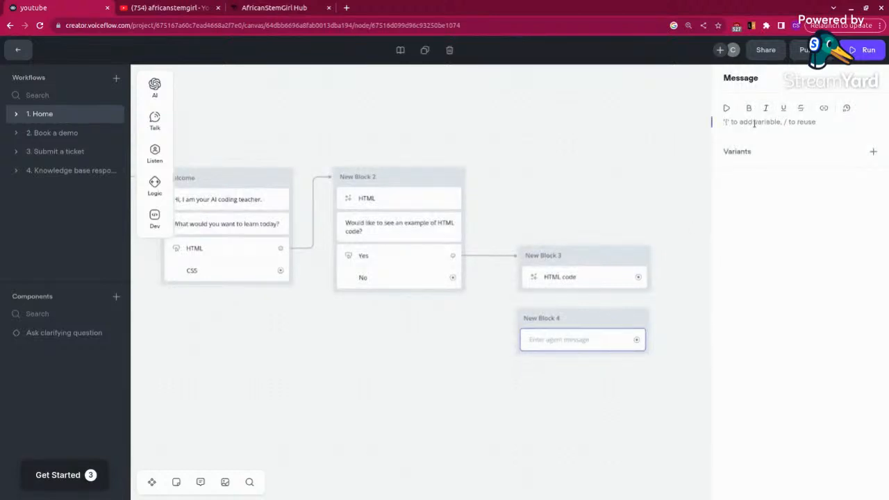
type("I")
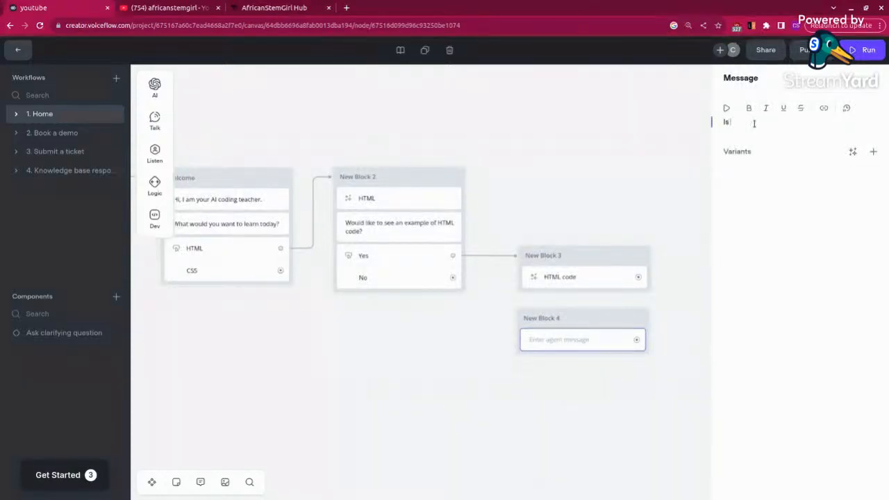
type("s")
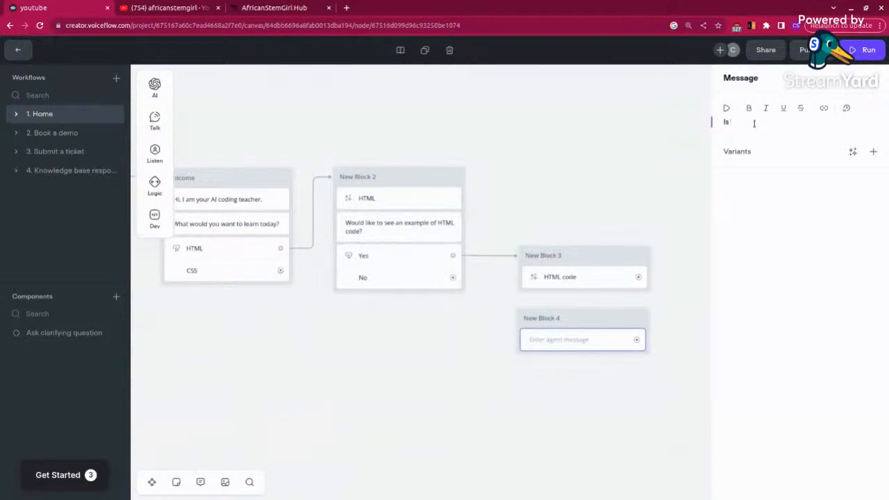
type(" there anything else you want")
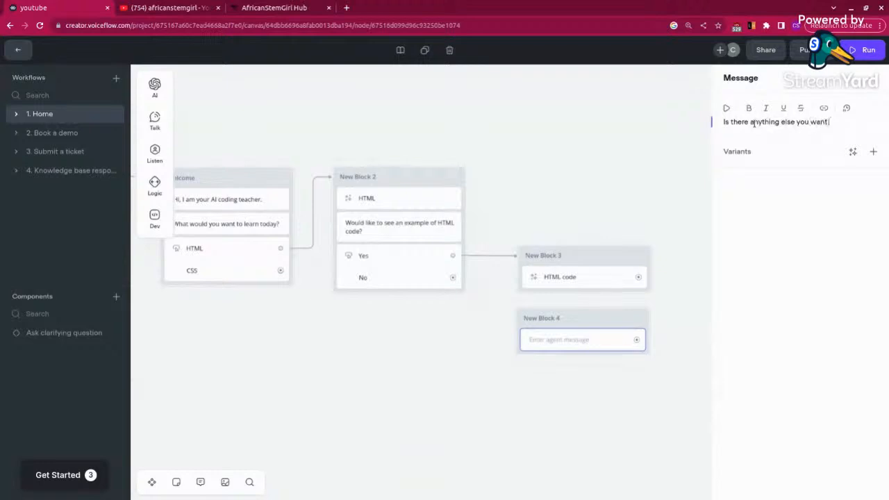
type(" to learn")
left_click(544, 377)
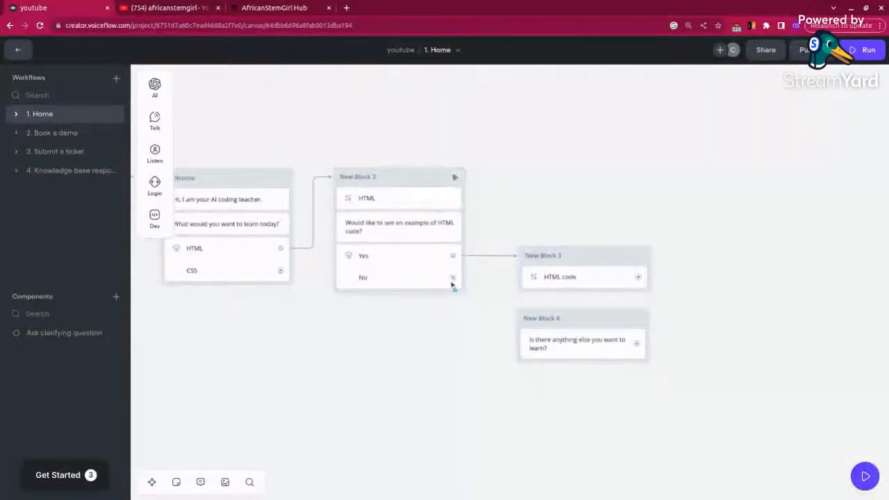
left_click_drag(452, 278, 513, 351)
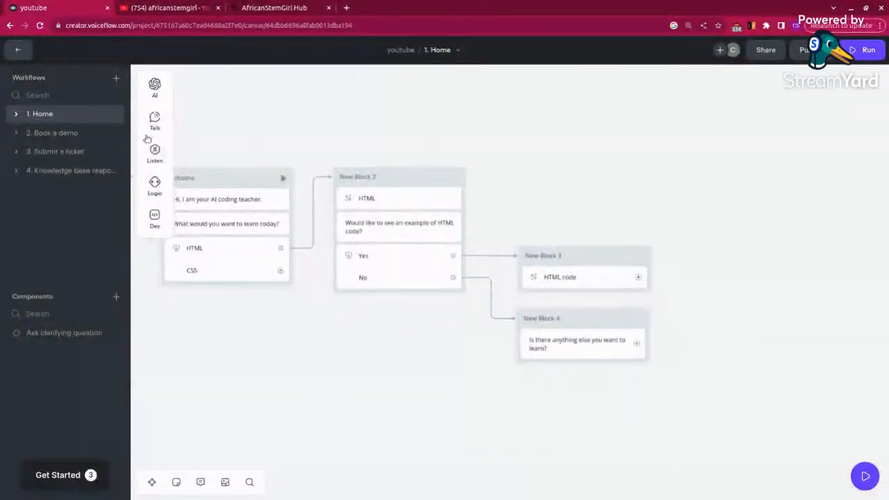
Step: Add a Buttons step under New Block 4's message with the buttons "CSS" and "No, I'm fine"
mouse_move(154, 120)
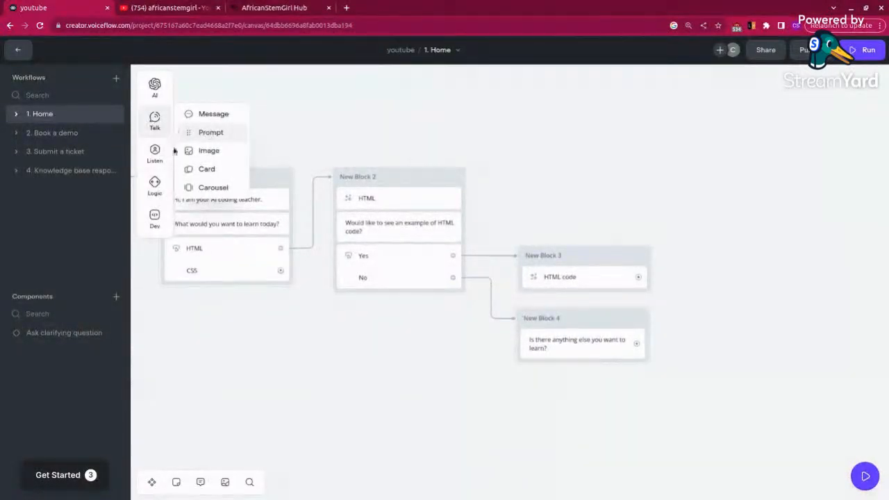
mouse_move(156, 153)
left_click_drag(203, 146, 549, 370)
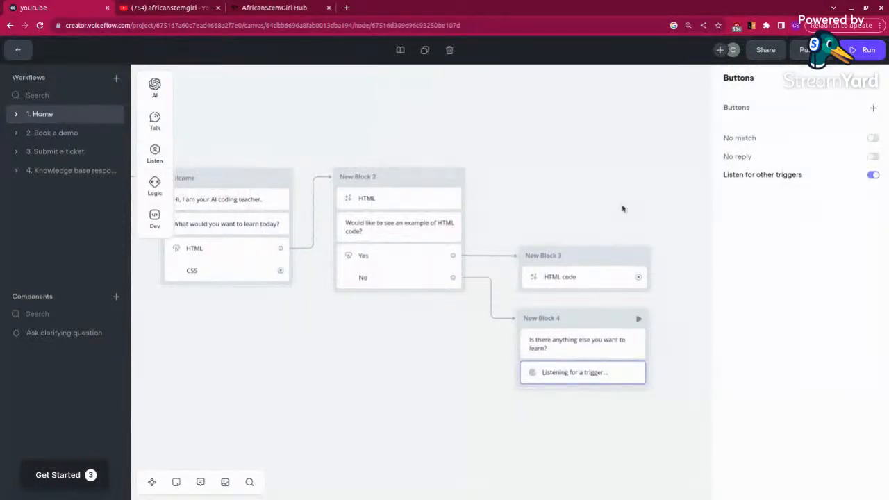
left_click(873, 108)
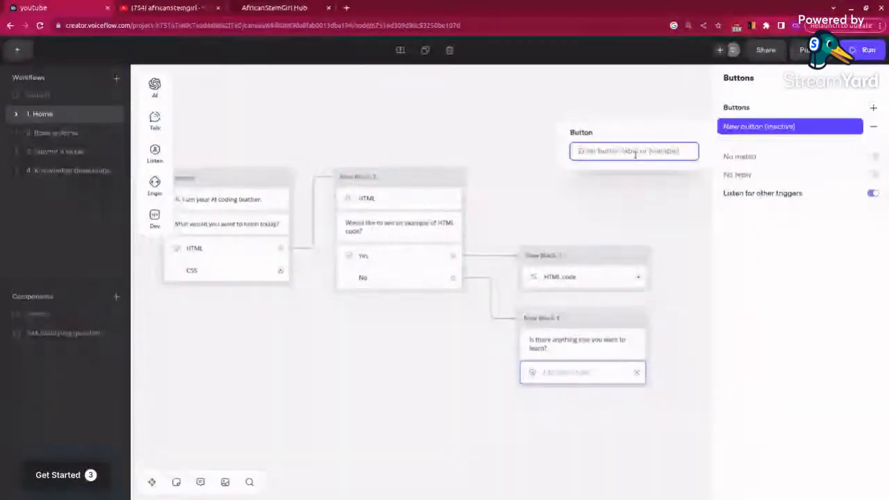
type("CSS")
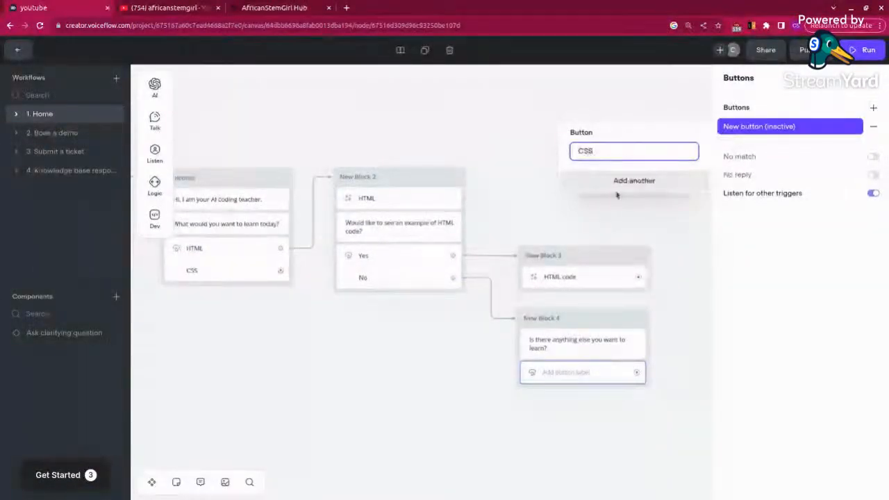
left_click(626, 182)
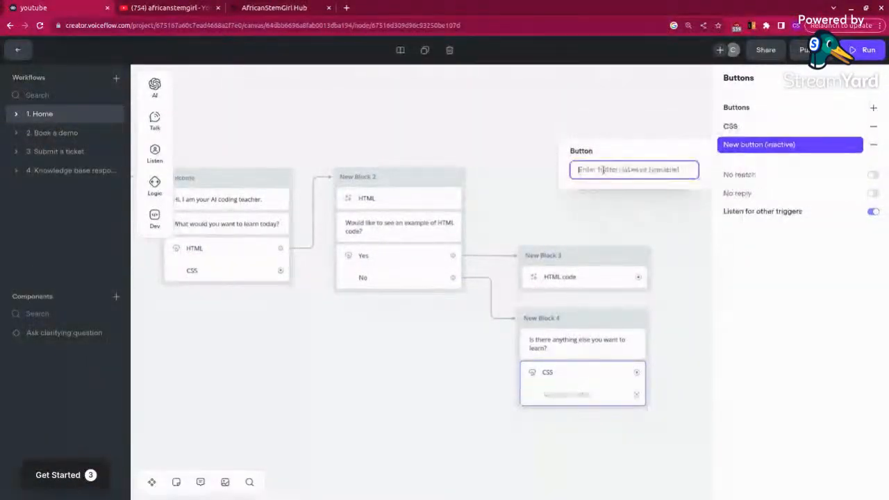
type("N")
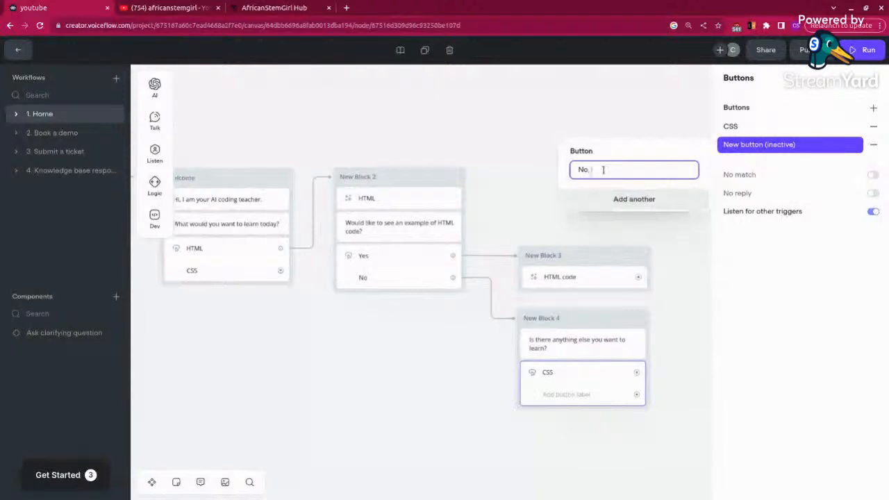
type("o, I'm fine")
left_click(671, 475)
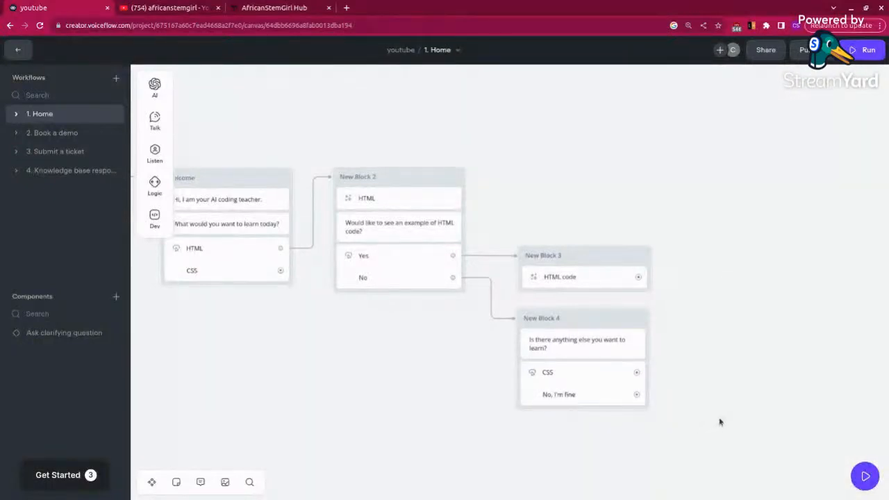
Step: Add a Prompt step as a new block beside New Block 4 and connect New Block 4's CSS button to it
left_click_drag(720, 421, 627, 366)
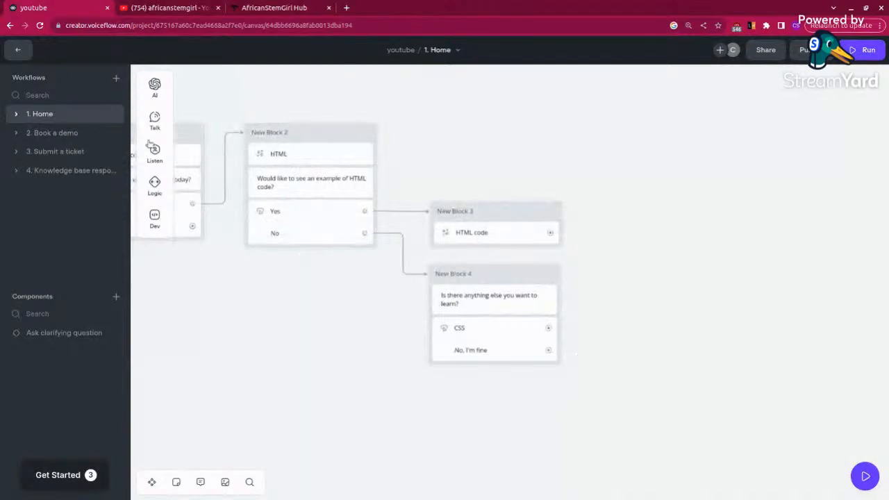
mouse_move(154, 120)
left_click_drag(206, 132, 247, 166)
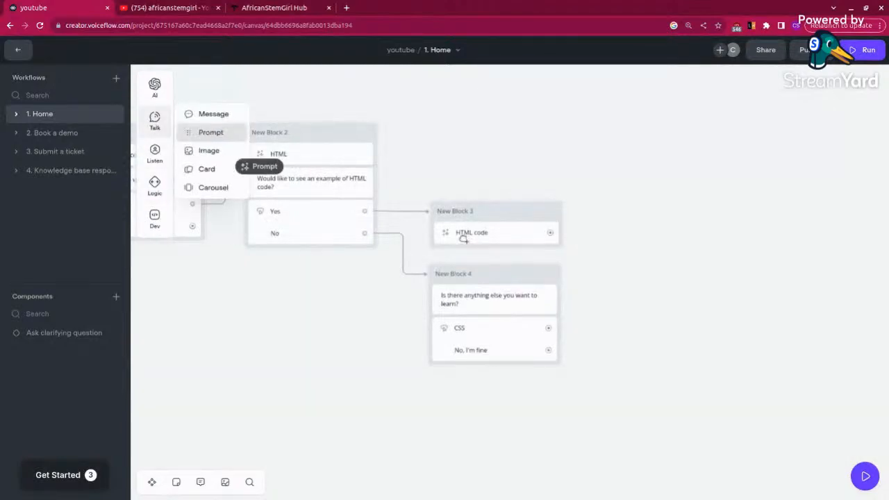
left_click_drag(464, 239, 625, 324)
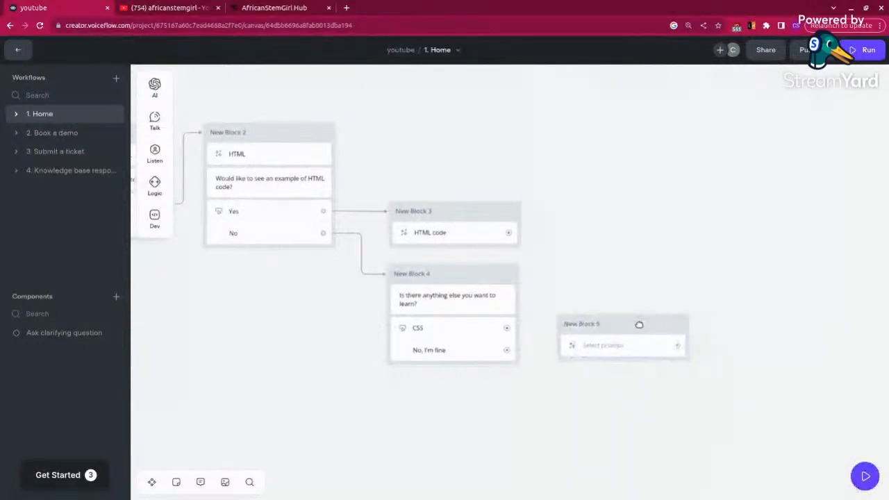
left_click_drag(507, 328, 556, 341)
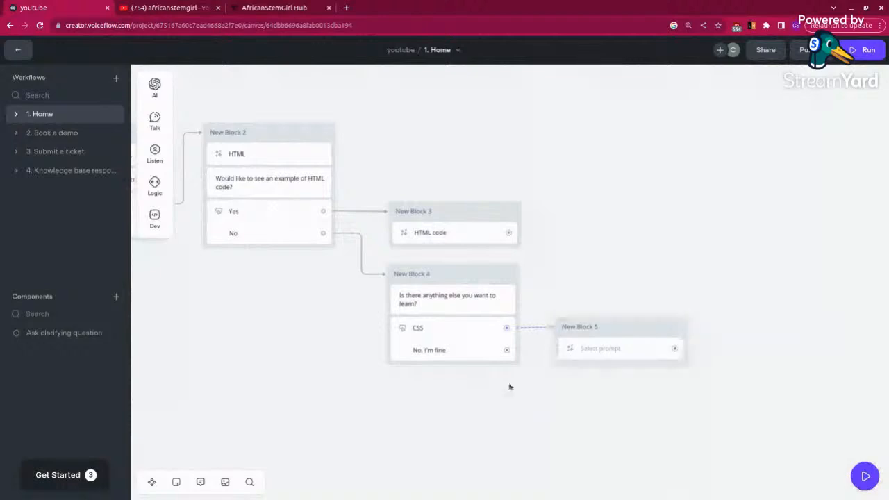
Step: Create a new prompt for New Block 5 with the user message "What is CSS?" and add the conversation history
left_click(592, 346)
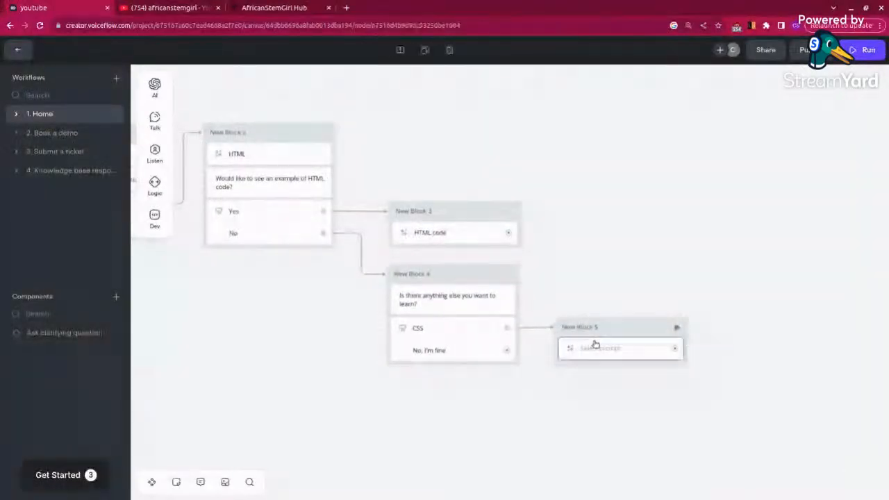
left_click(798, 152)
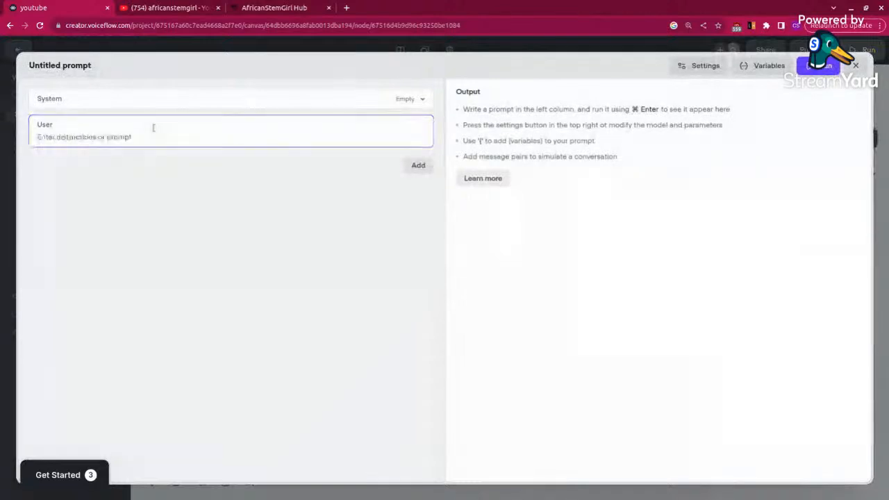
type("What is")
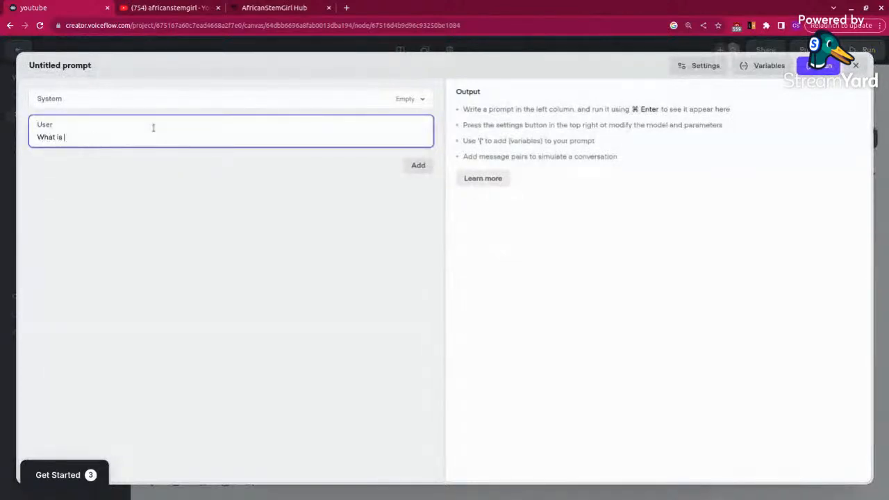
type(" CSS?")
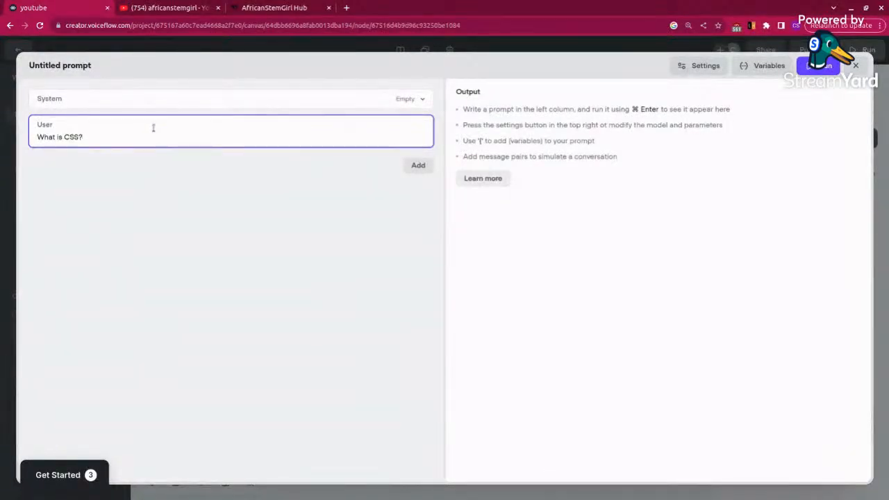
left_click(417, 166)
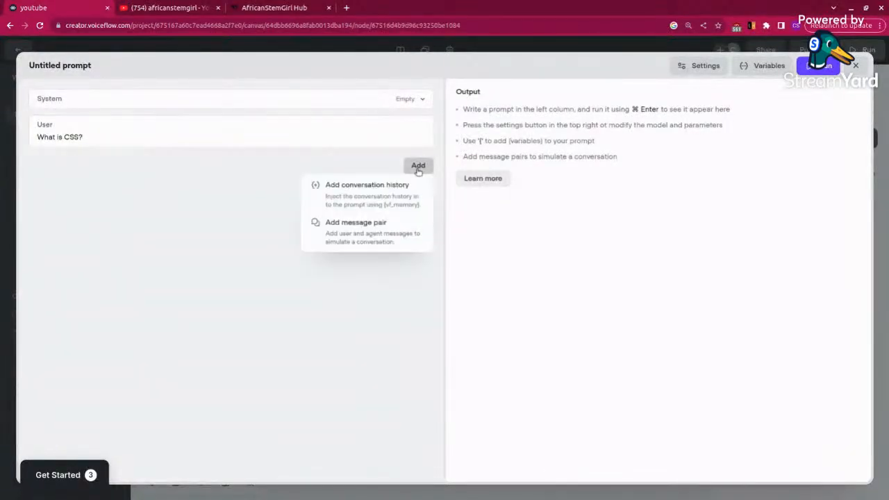
left_click(373, 188)
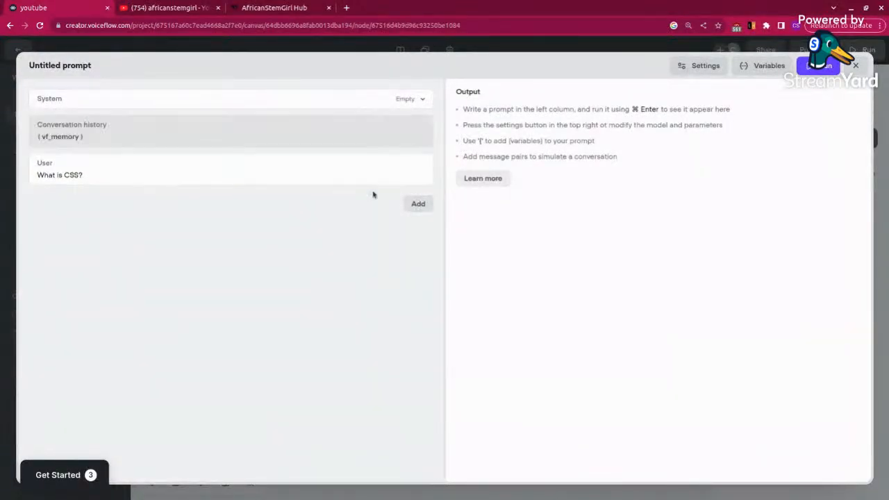
Step: Set the CSS prompt's AI model to Claude 2 and close the prompt editor
left_click(688, 66)
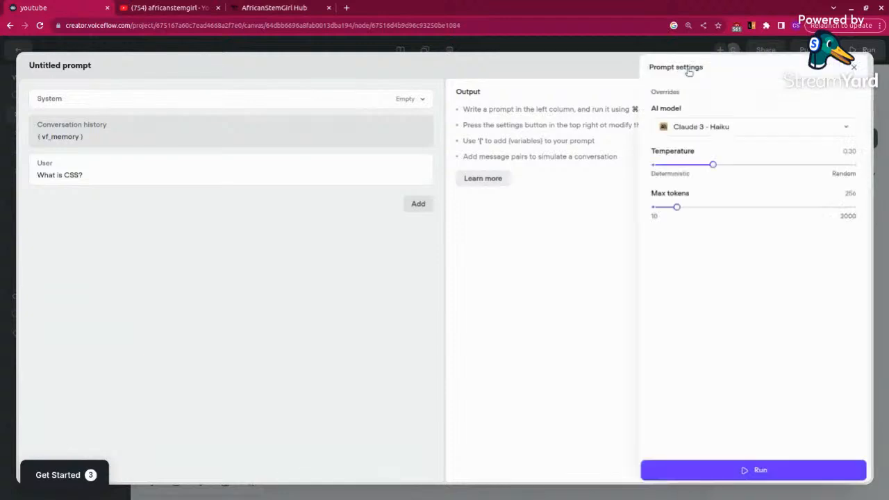
left_click(814, 130)
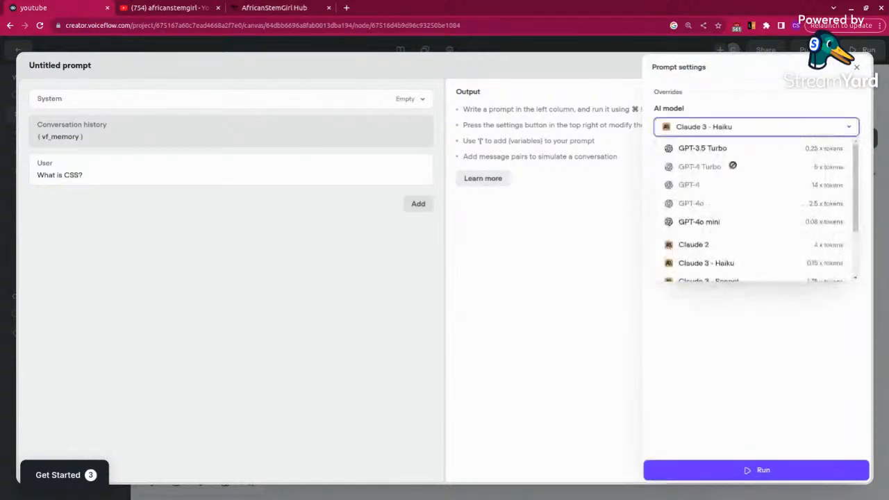
left_click(699, 243)
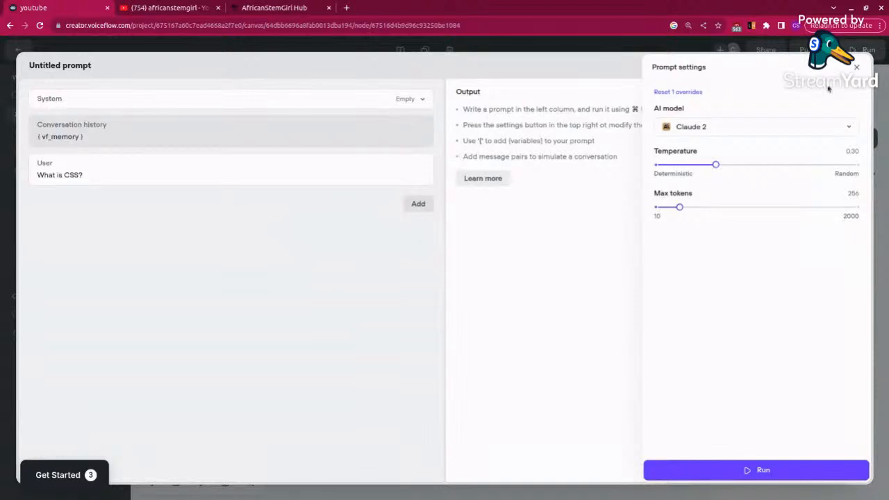
left_click(859, 67)
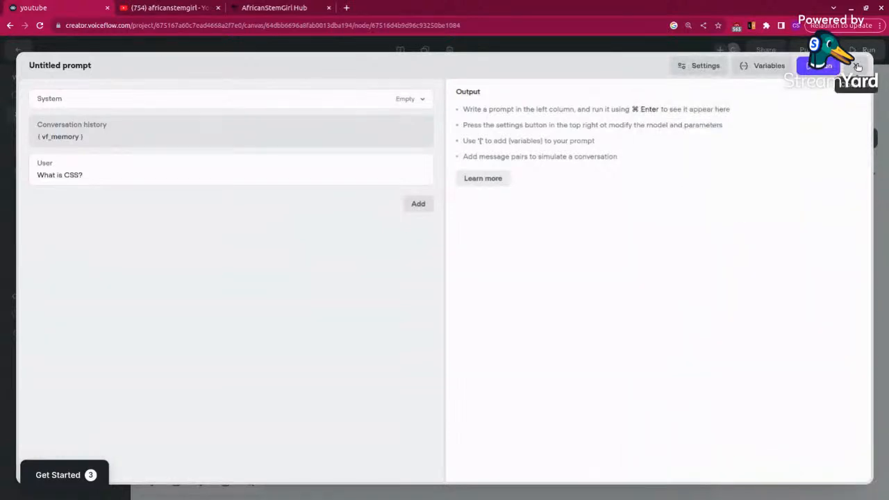
left_click(858, 65)
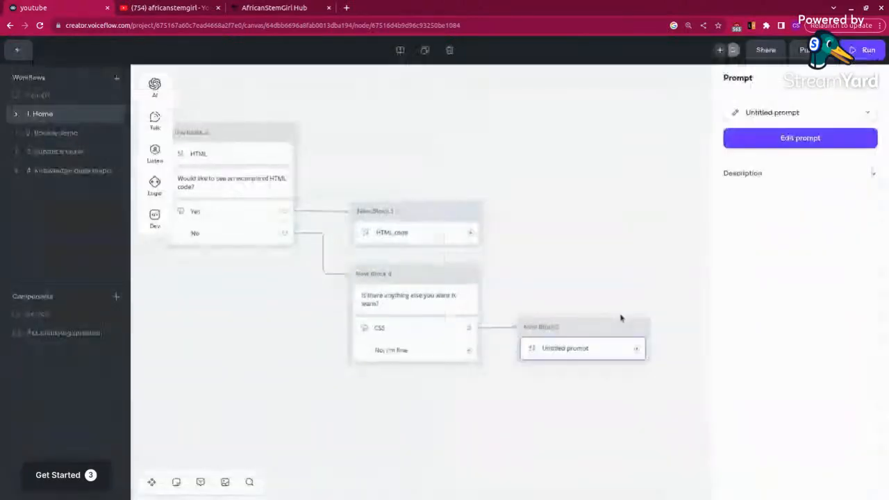
Step: Rename New Block 5's untitled prompt to "CSS" and close the prompt editor
left_click(736, 114)
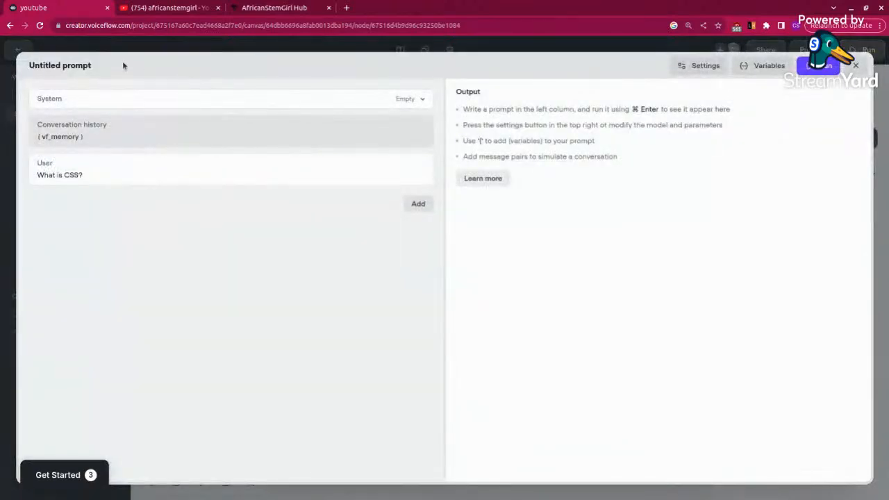
left_click_drag(93, 65, 29, 66)
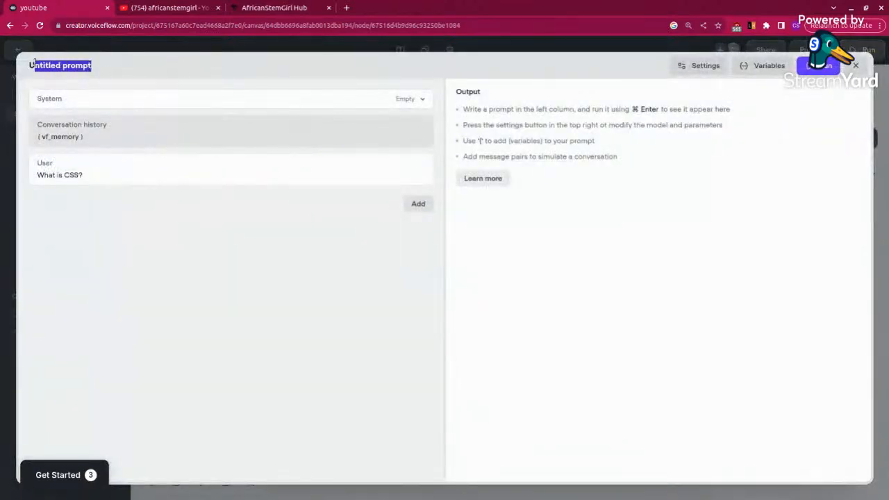
left_click(91, 67)
left_click(78, 66)
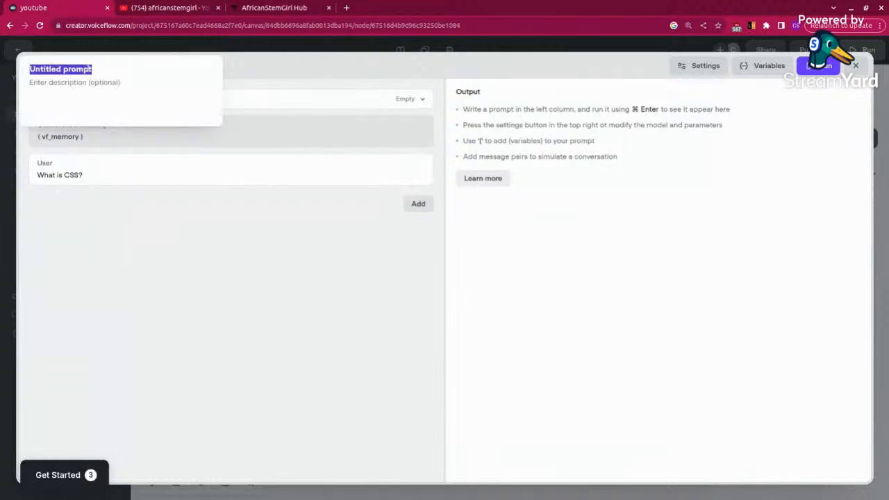
left_click(95, 69)
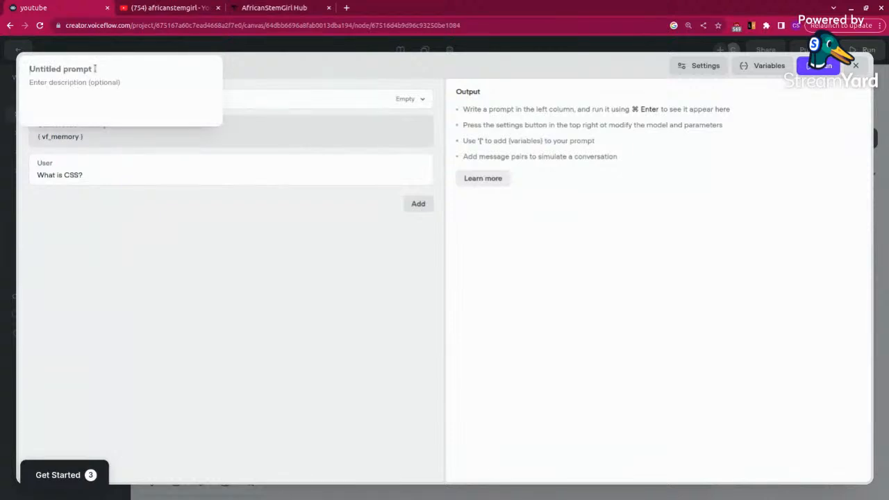
key("ctrl+a")
type("C")
type("SS pro")
key("BackSpace")
key("BackSpace")
key("BackSpace")
key("BackSpace")
left_click(796, 132)
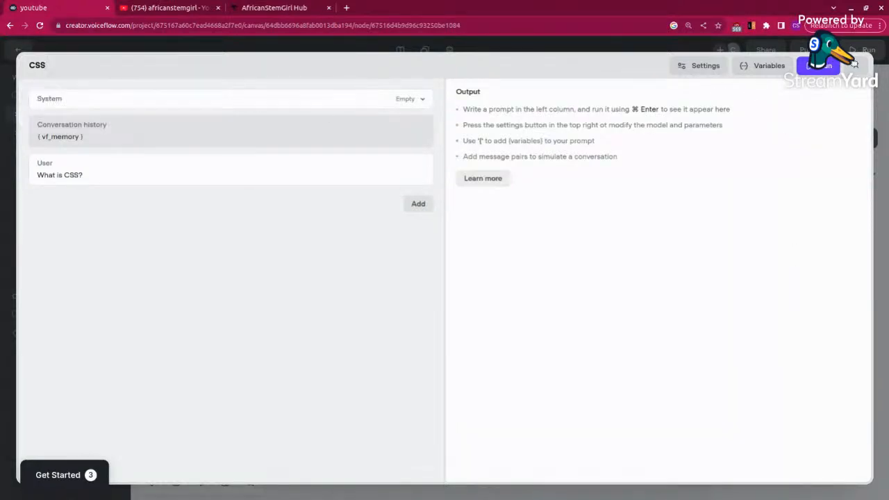
left_click(856, 66)
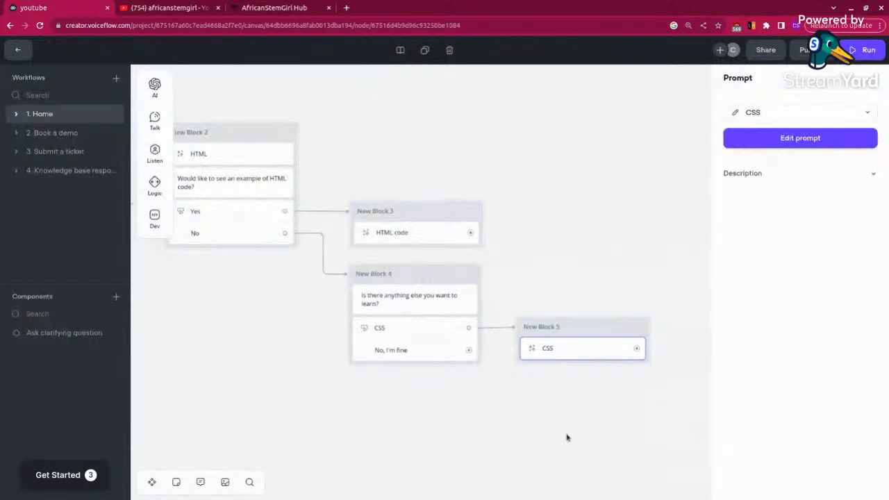
Step: Add a Message step as a new block below New Block 5 and connect New Block 4's "No, I'm fine" button to it
scroll(480, 430, "down", 5)
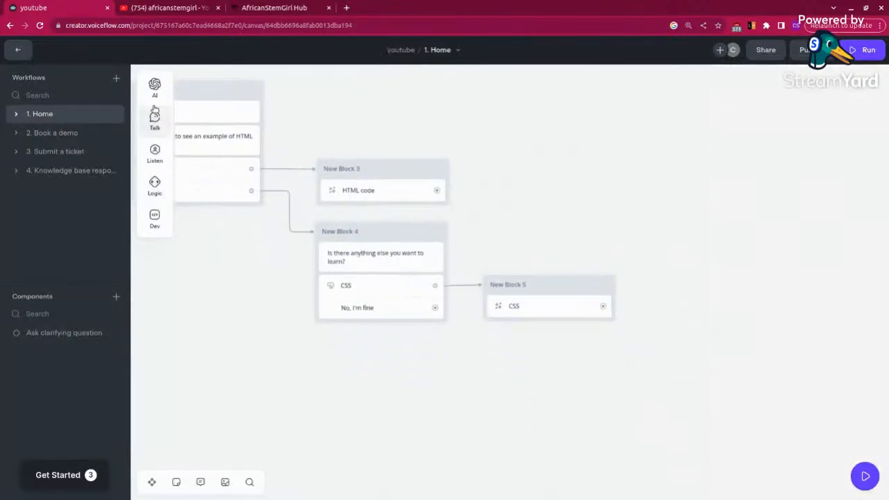
mouse_move(159, 115)
left_click_drag(213, 114, 560, 355)
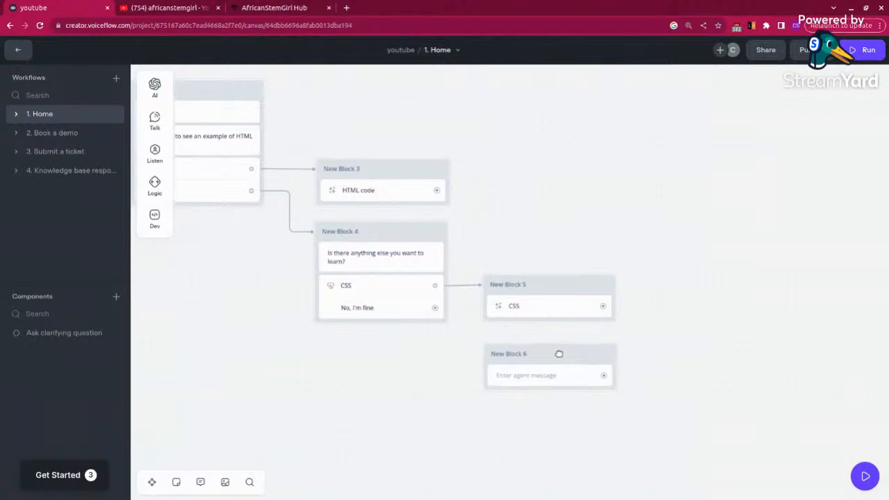
left_click_drag(442, 311, 479, 379)
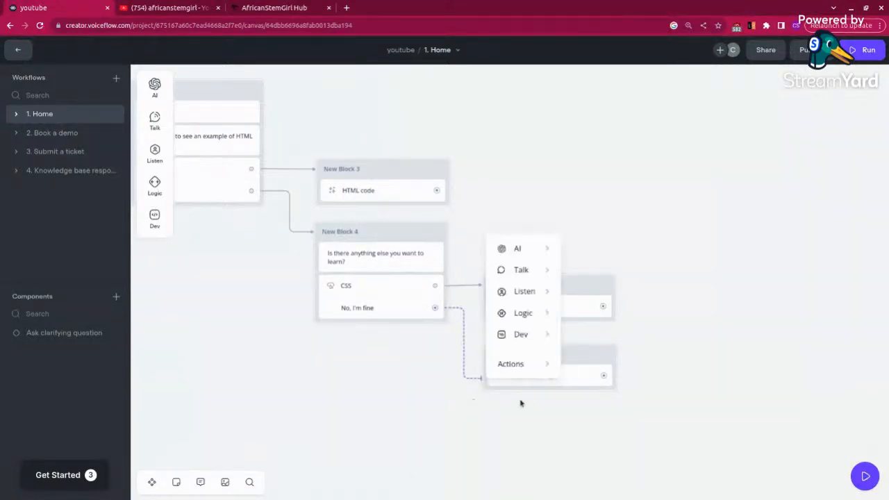
left_click(474, 415)
left_click_drag(435, 308, 493, 366)
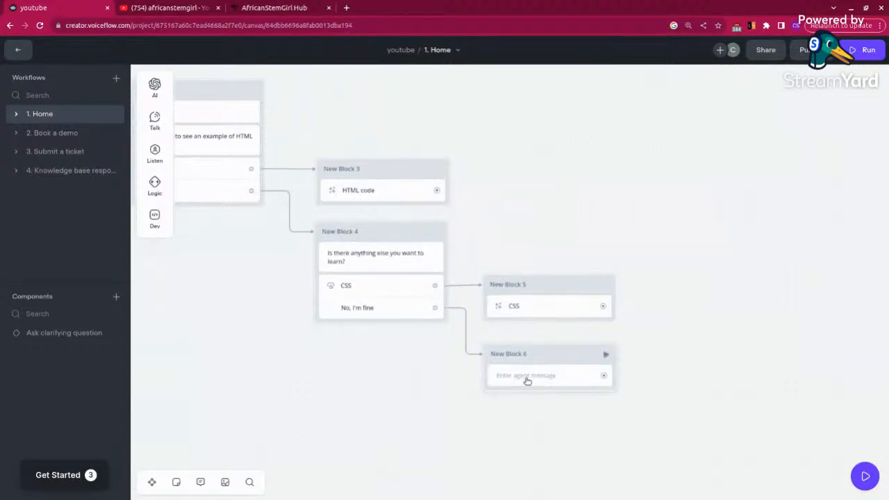
Step: Set New Block 6's agent message to "That's okay, I hope I was helpul."
left_click(528, 381)
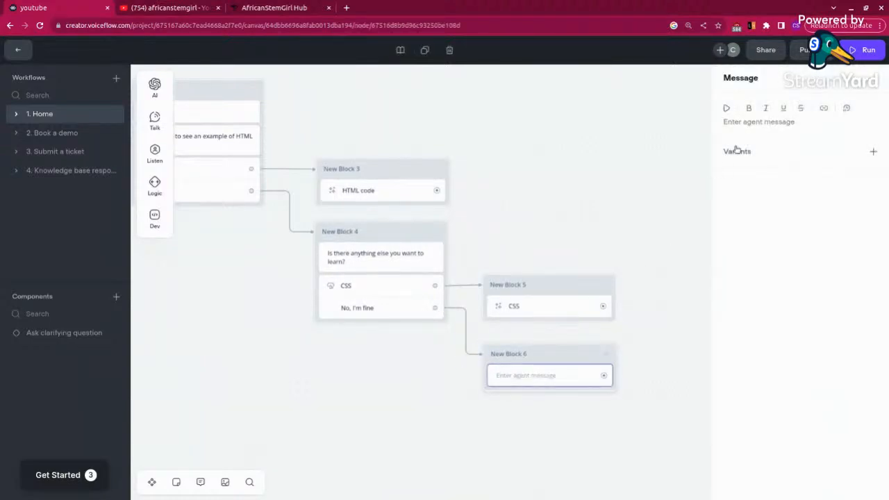
left_click(757, 123)
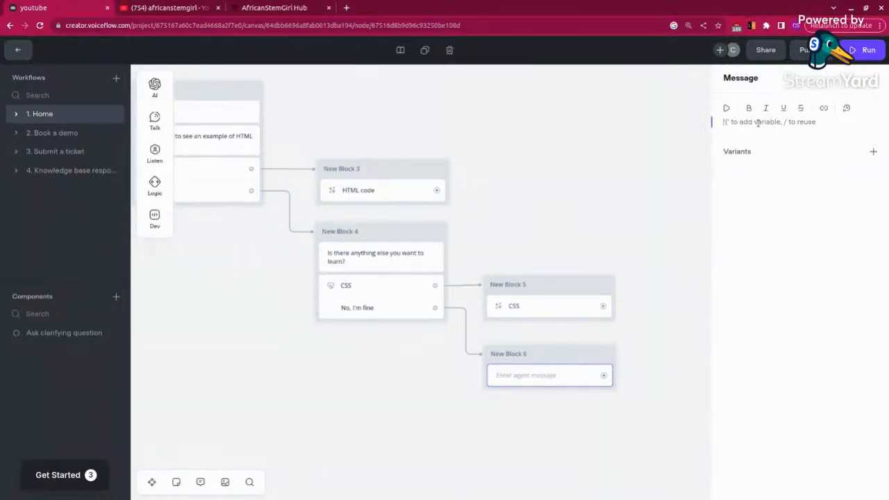
type("That's okay, I hope I was he")
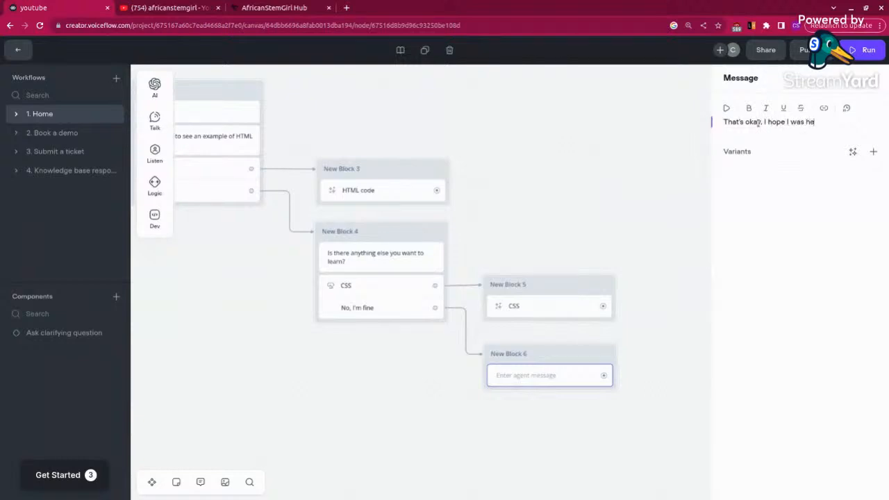
type("lpul.")
left_click(693, 213)
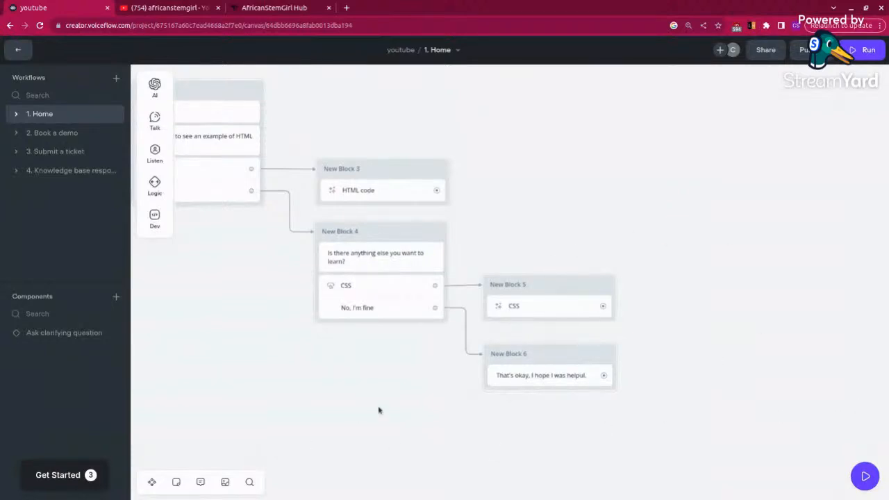
Step: Move New Block 5 higher on the canvas and add a Message step beneath its CSS prompt
left_click_drag(264, 397, 335, 393)
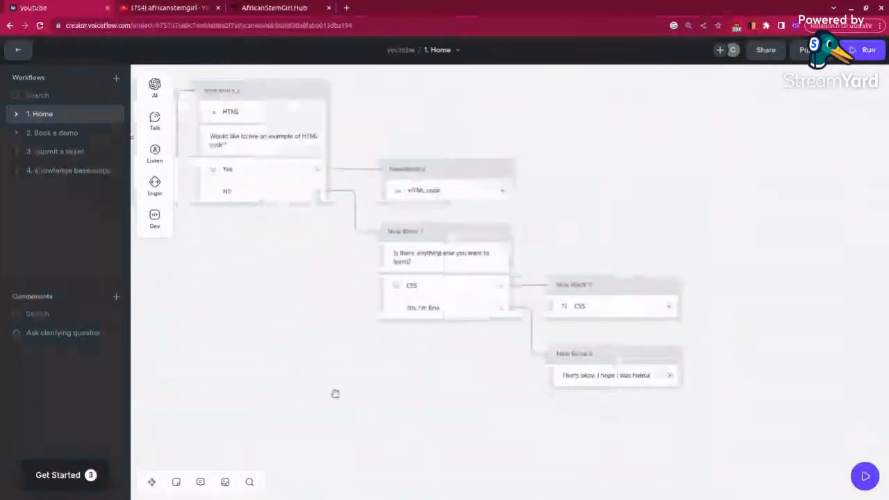
left_click(608, 292)
left_click_drag(610, 289, 605, 200)
mouse_move(155, 119)
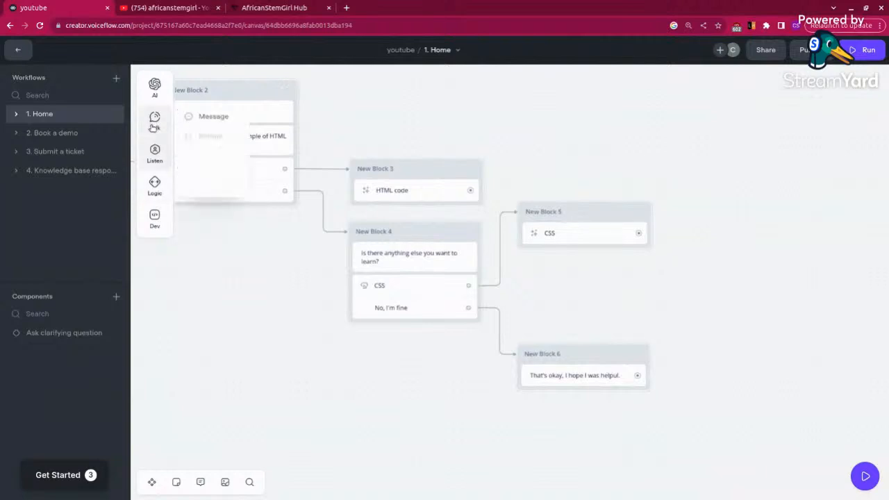
left_click_drag(253, 151, 564, 254)
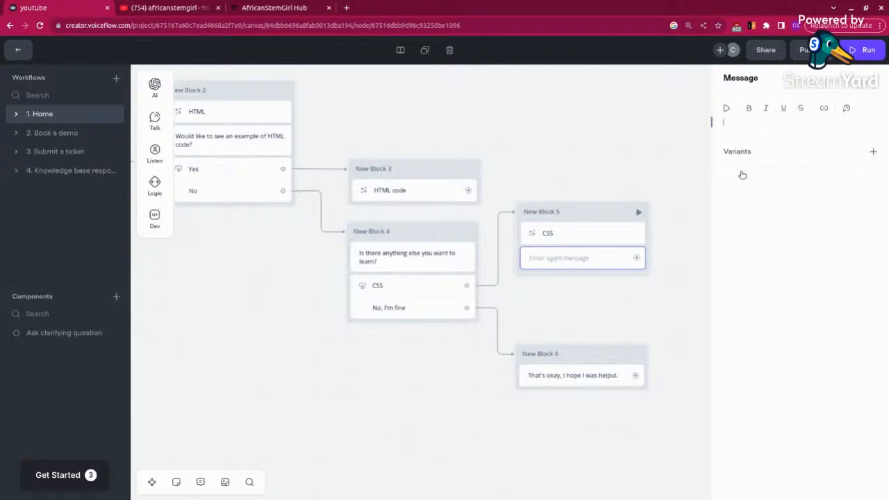
Step: Set New Block 5's agent message to "Would you like to see an example of a CSS code?"
left_click(744, 132)
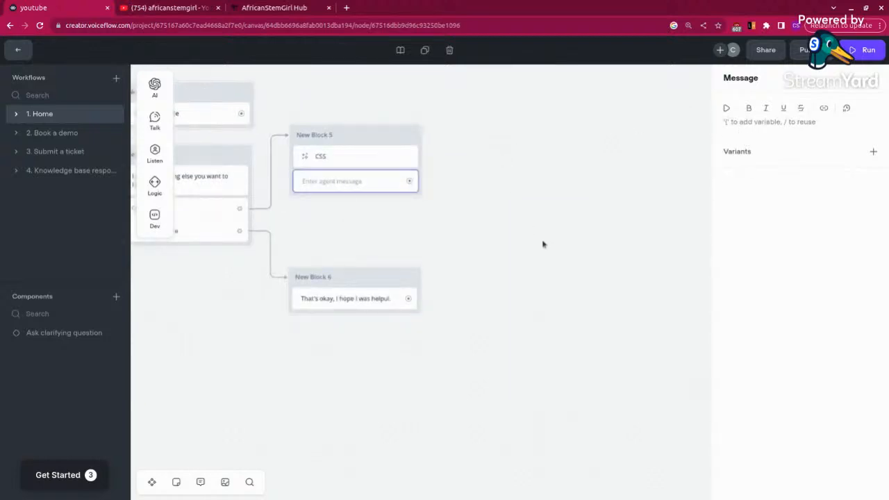
left_click_drag(558, 246, 630, 252)
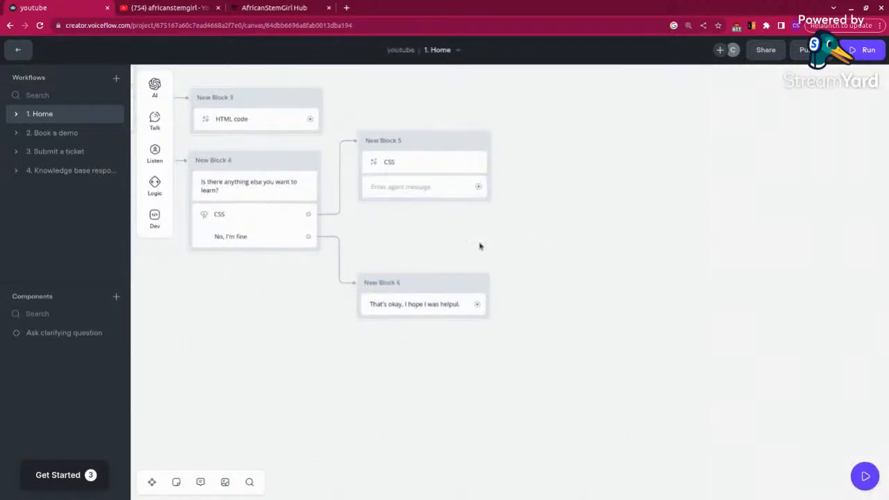
left_click_drag(480, 246, 667, 312)
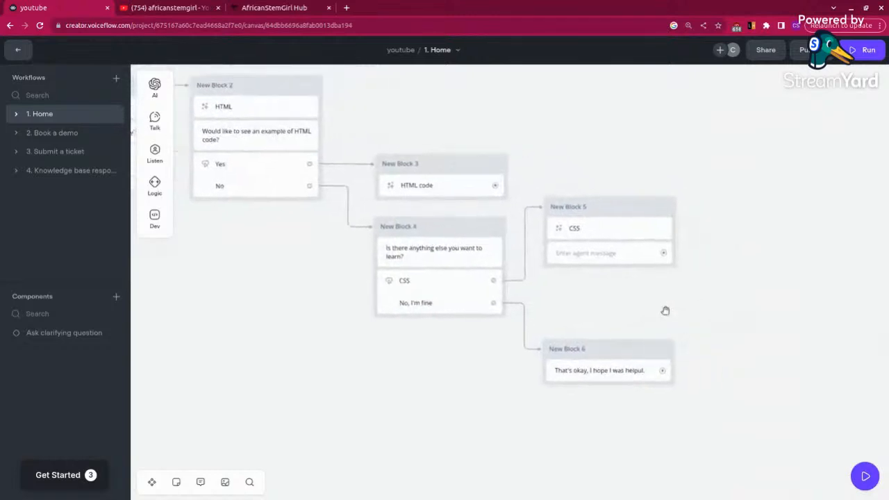
left_click(569, 256)
left_click(745, 123)
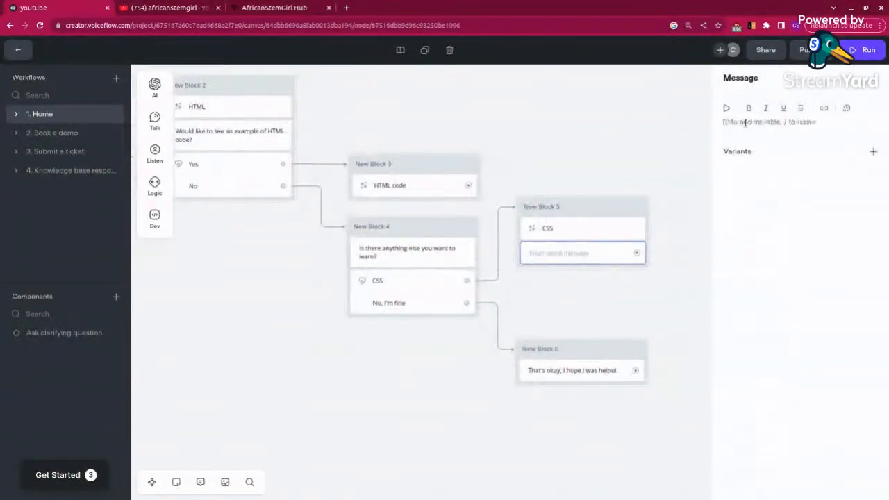
type("W")
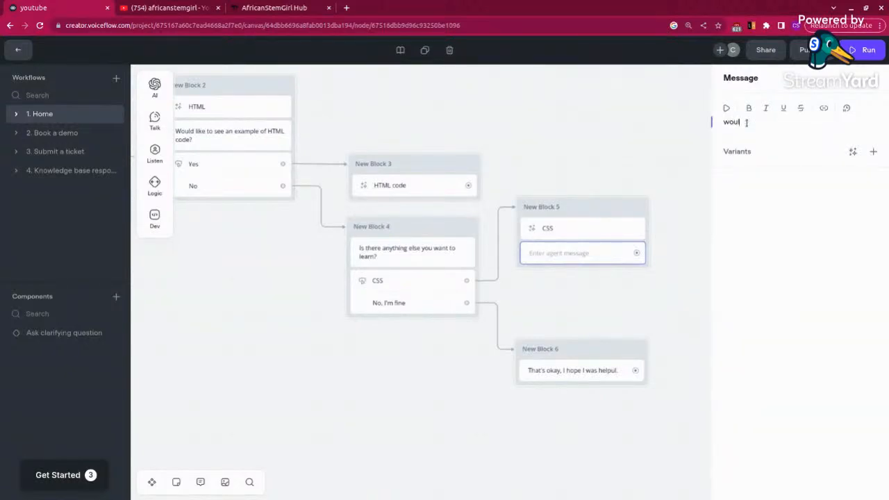
key("BackSpace")
type("W")
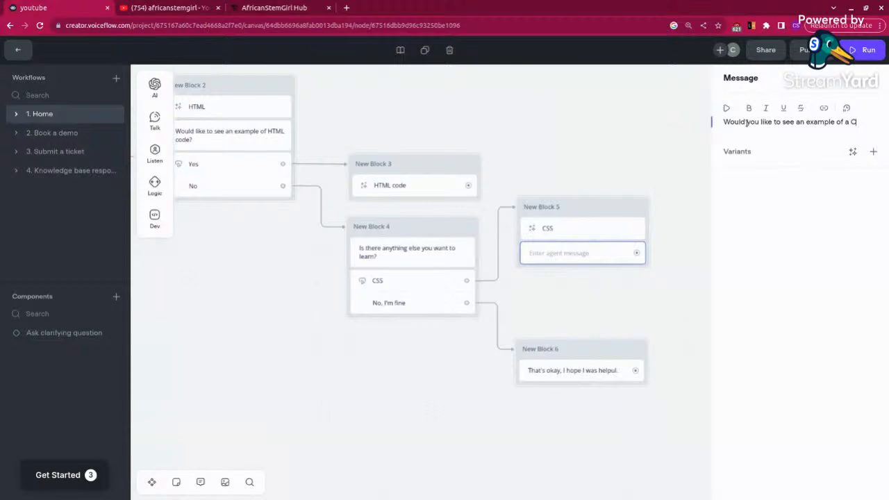
type("ode?")
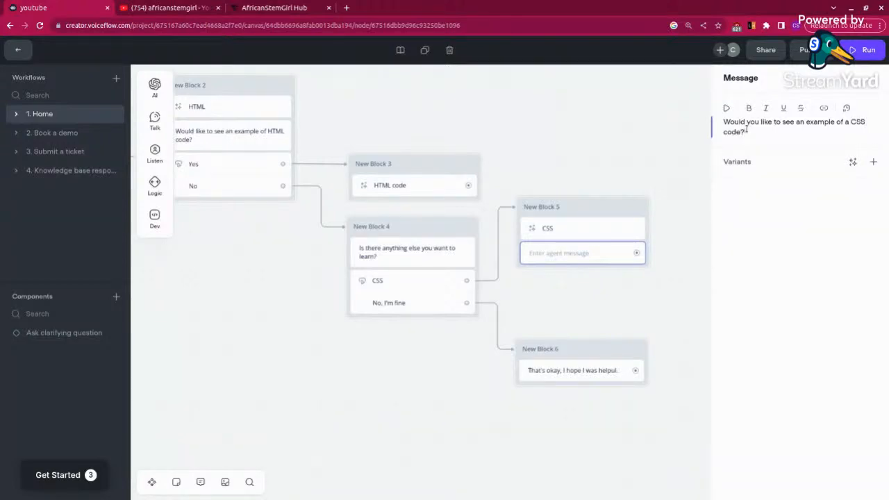
left_click(697, 227)
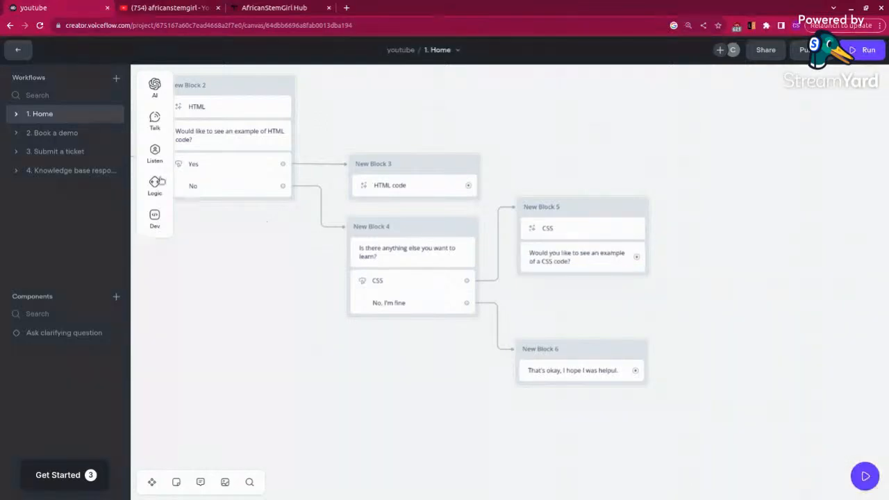
Step: Add a Buttons step under New Block 5's message with the buttons "Yes" and "No"
mouse_move(155, 118)
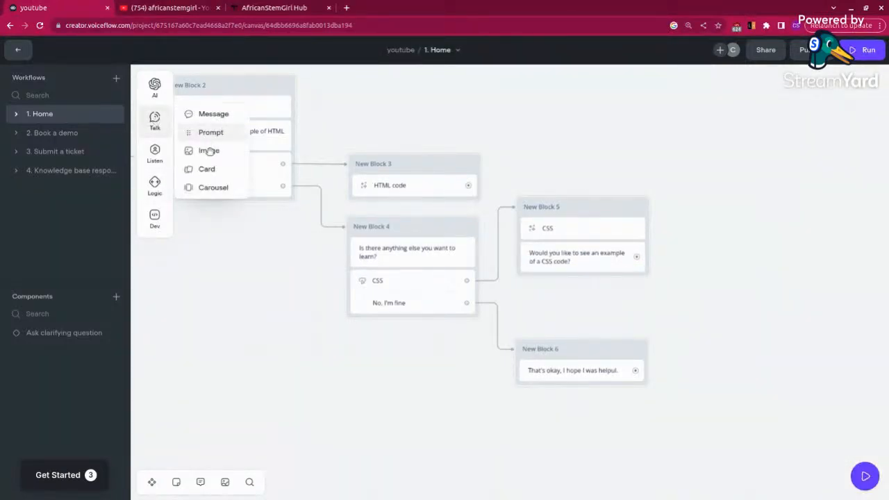
mouse_move(155, 154)
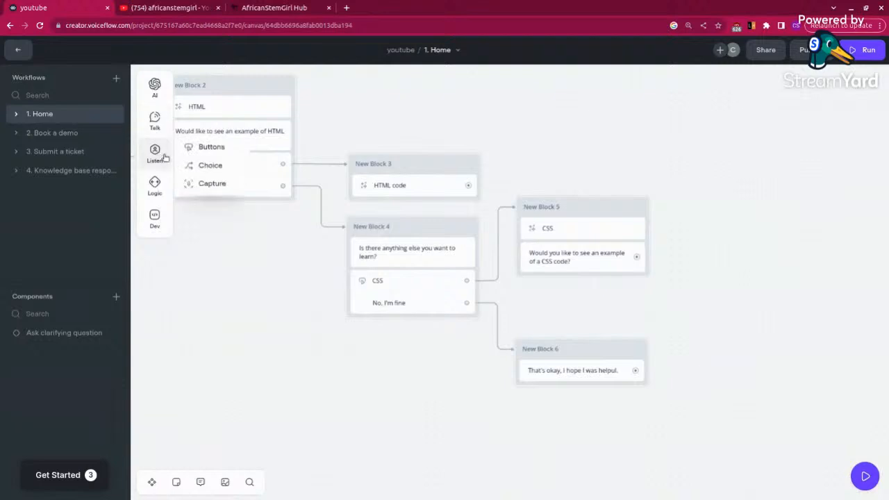
left_click_drag(201, 148, 558, 282)
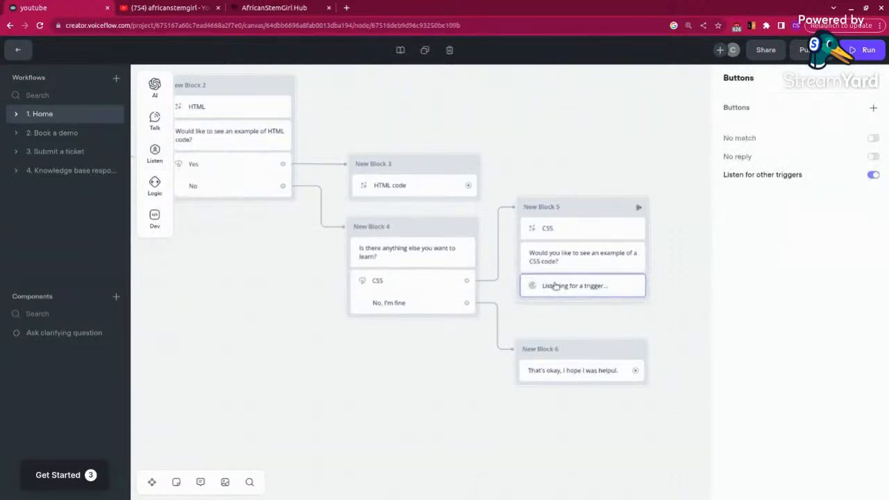
left_click(876, 109)
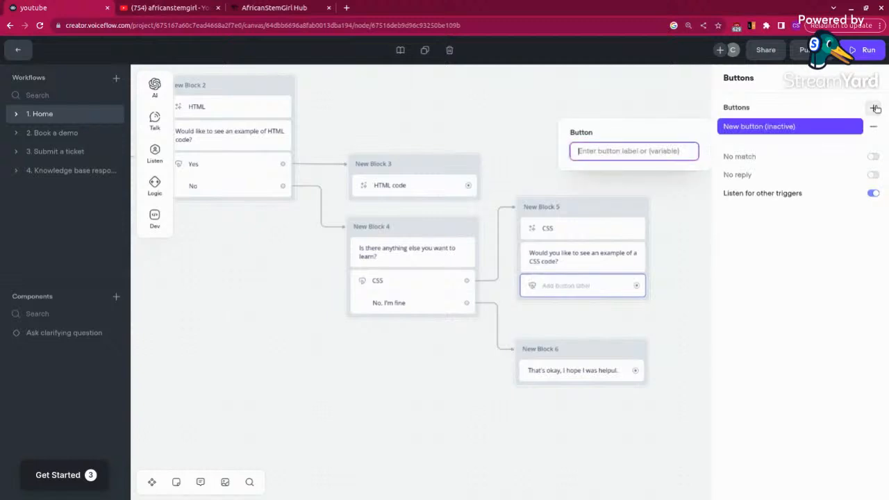
type("Yes")
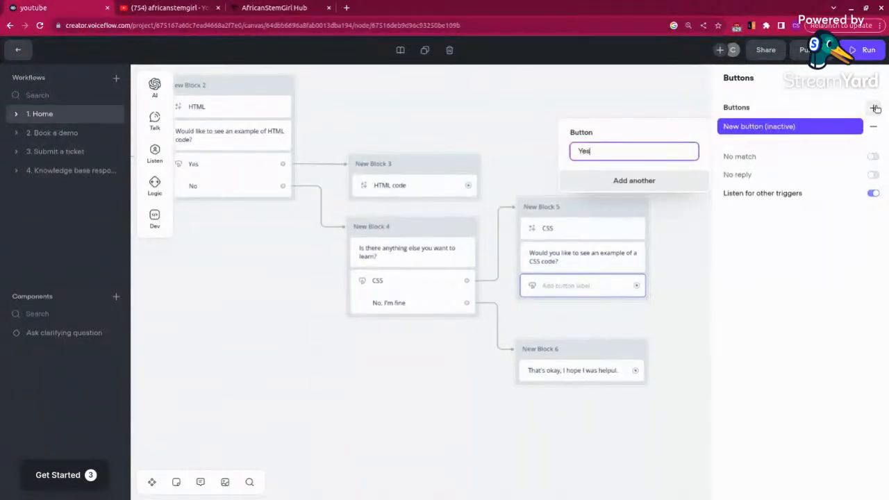
left_click(633, 180)
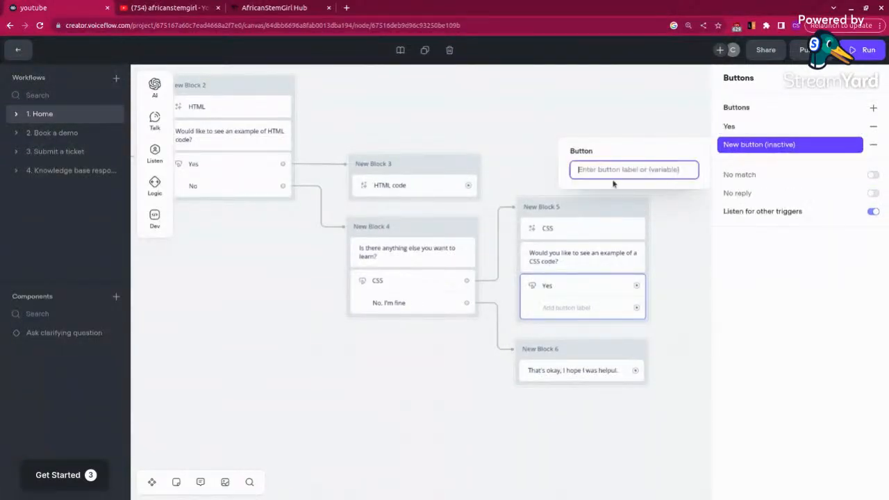
type("NO")
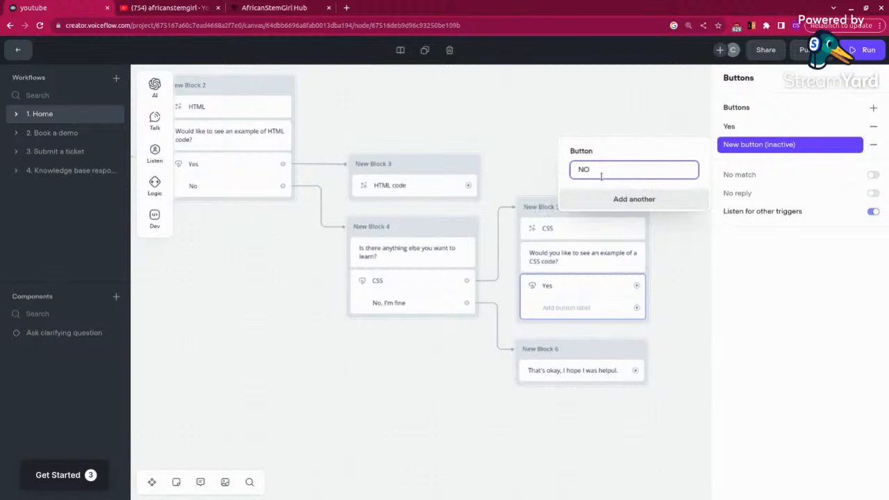
type("o")
left_click(671, 300)
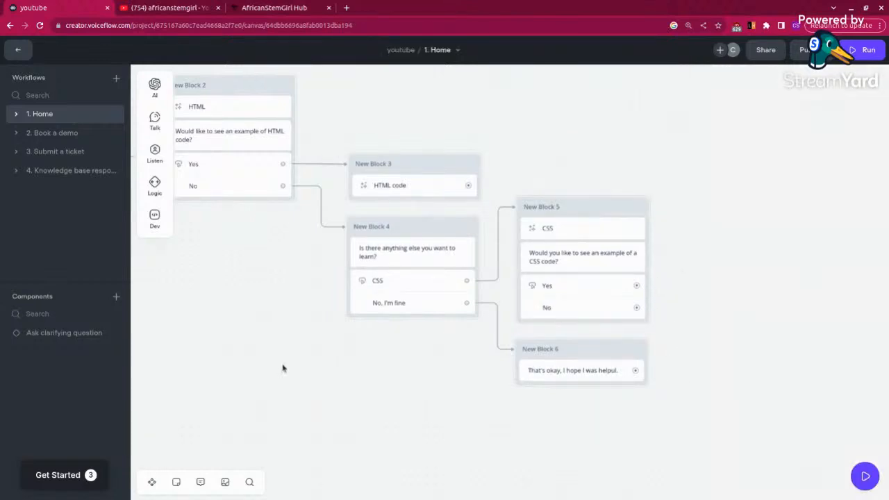
Step: Correct New Block 2's message to "Would you like to see an example of HTML code?"
left_click_drag(320, 368, 427, 388)
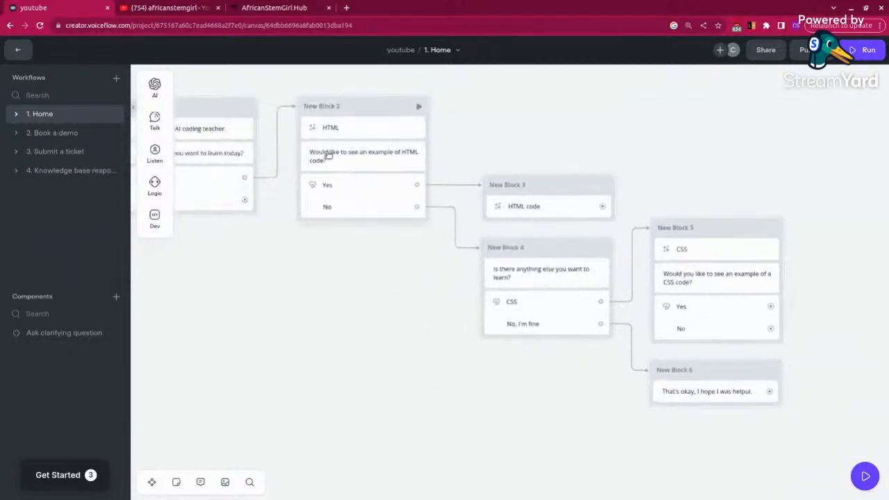
left_click(328, 156)
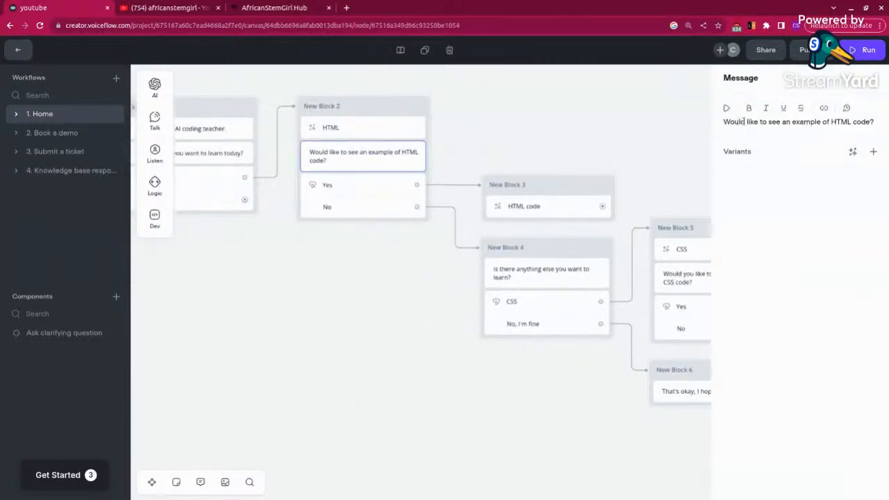
type("oyu")
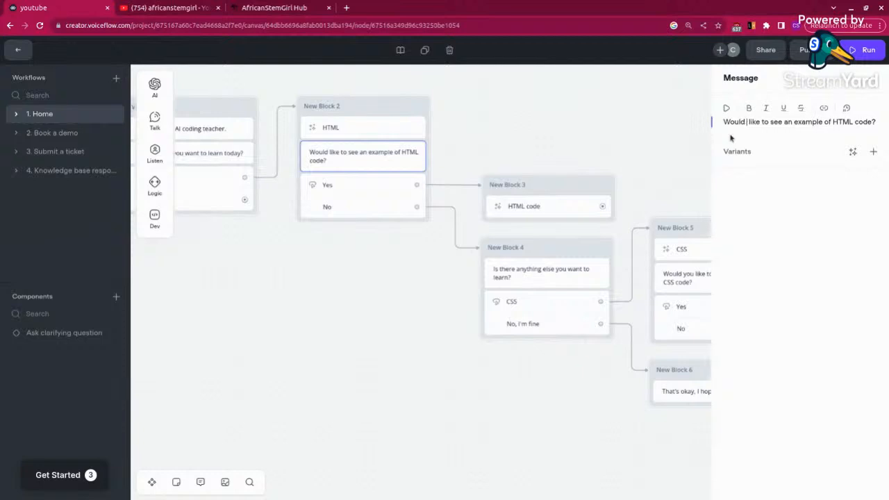
key("BackSpace")
key("BackSpace")
key("BackSpace")
key("BackSpace")
type("you")
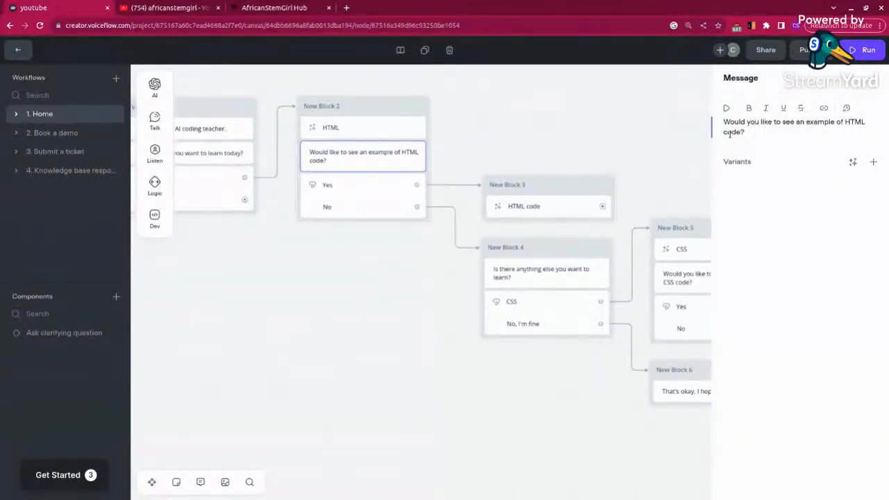
left_click(648, 121)
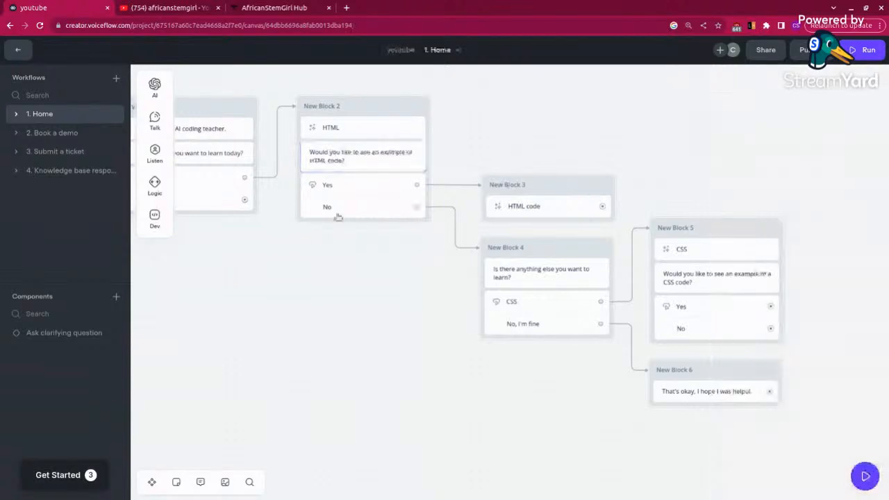
Step: Open New Block 3's HTML code prompt to check its user text, and close it without changes
left_click_drag(339, 374, 268, 381)
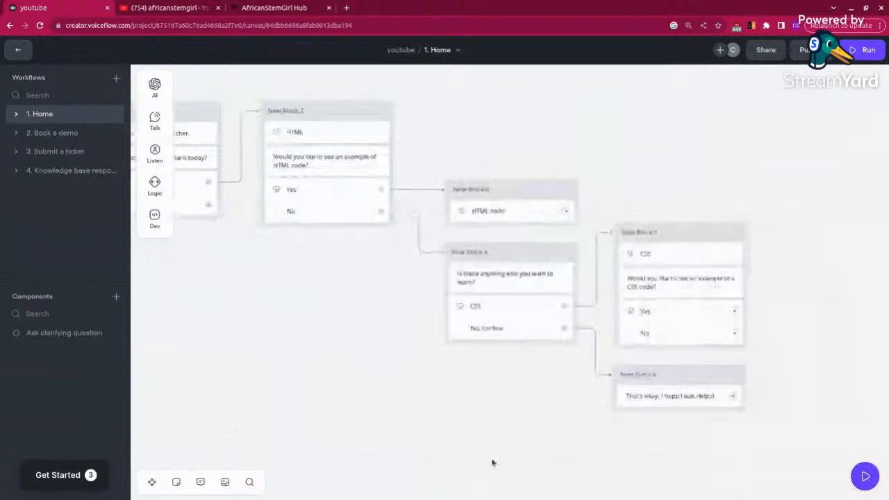
left_click_drag(830, 389, 734, 378)
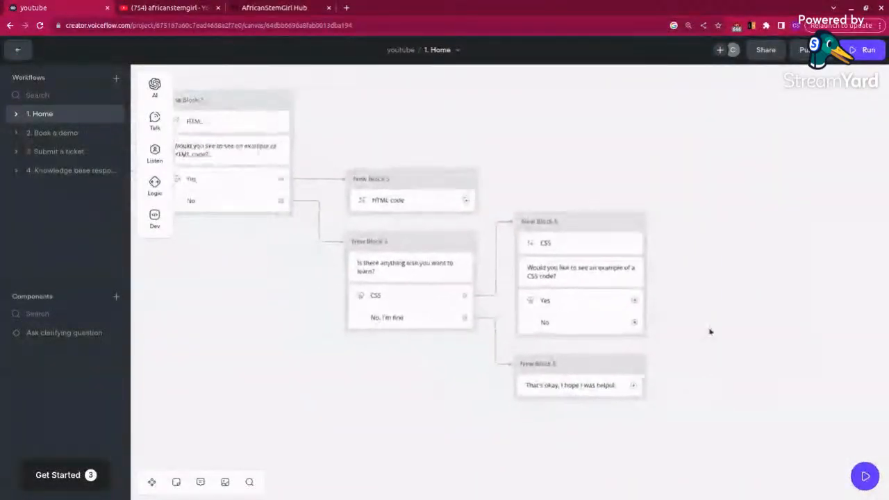
left_click(426, 210)
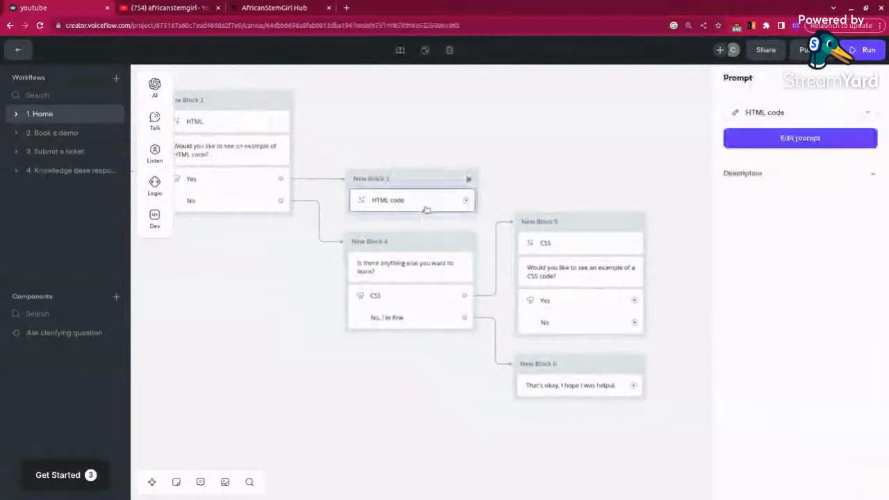
left_click(820, 140)
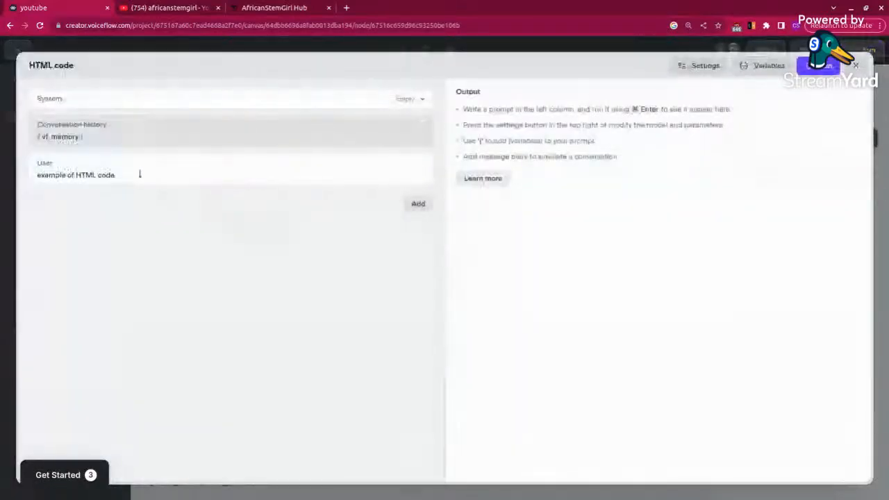
left_click(858, 67)
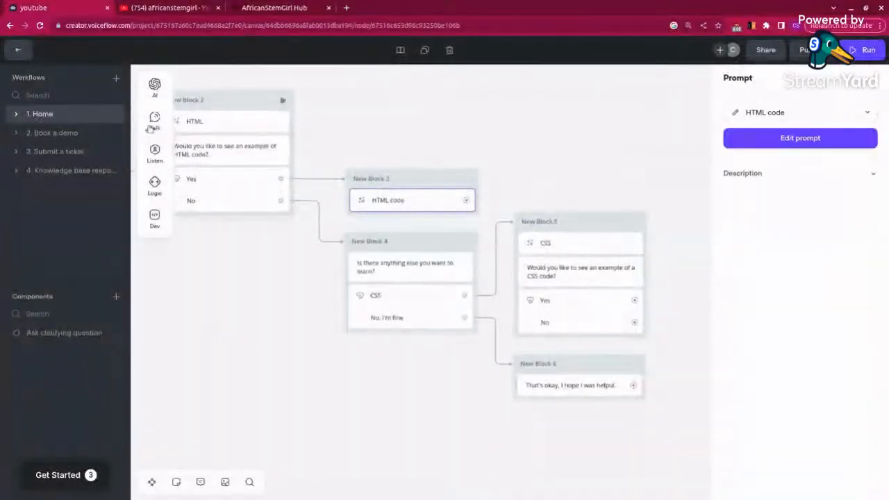
Step: Add a block with a Prompt step to the right of New Block 5, leaving a gap between them
mouse_move(154, 122)
left_click(197, 130)
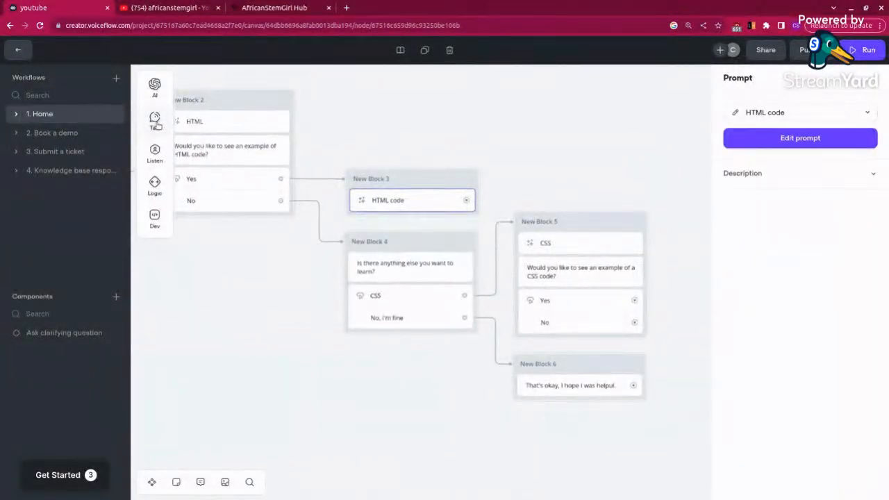
left_click_drag(209, 132, 611, 290)
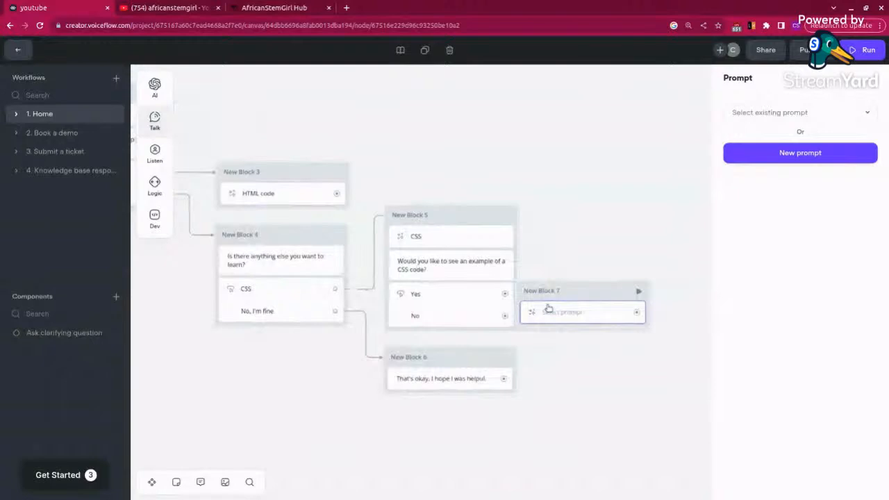
left_click_drag(585, 297, 632, 302)
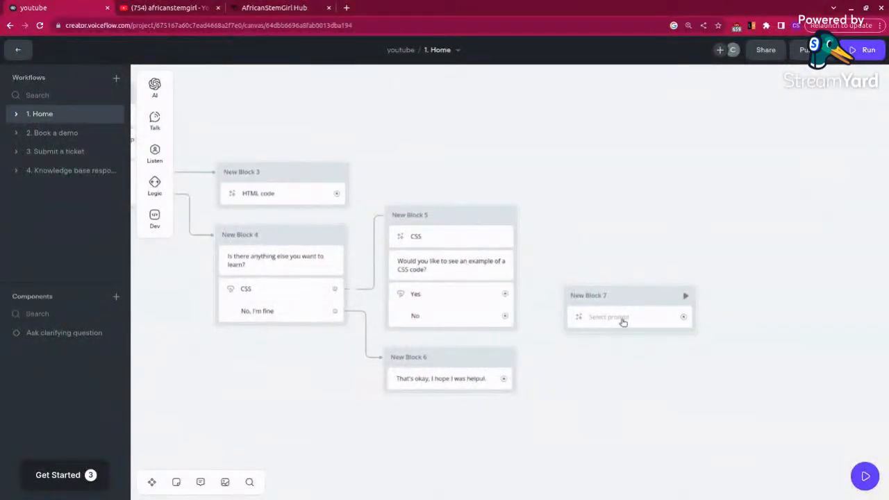
Step: Create a new prompt in New Block 7 with the user text "Example of CSS code" and name it "CSS code"
left_click(621, 319)
left_click(773, 152)
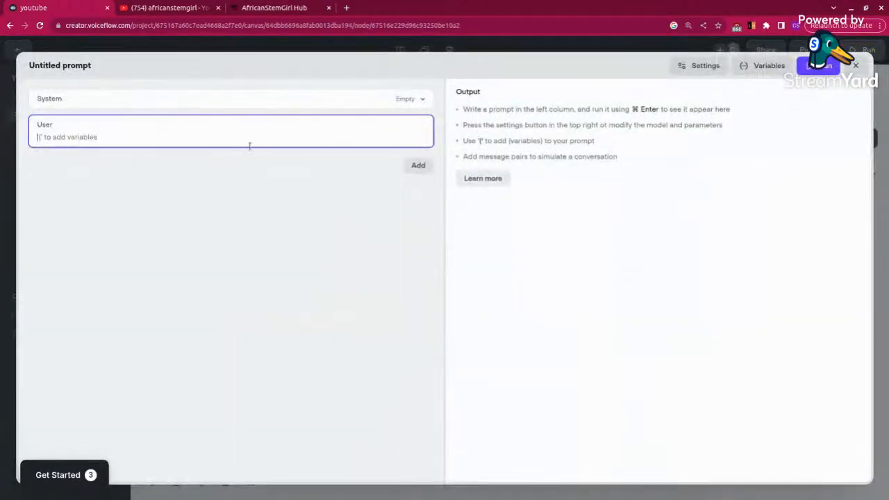
type("Example of CSS code")
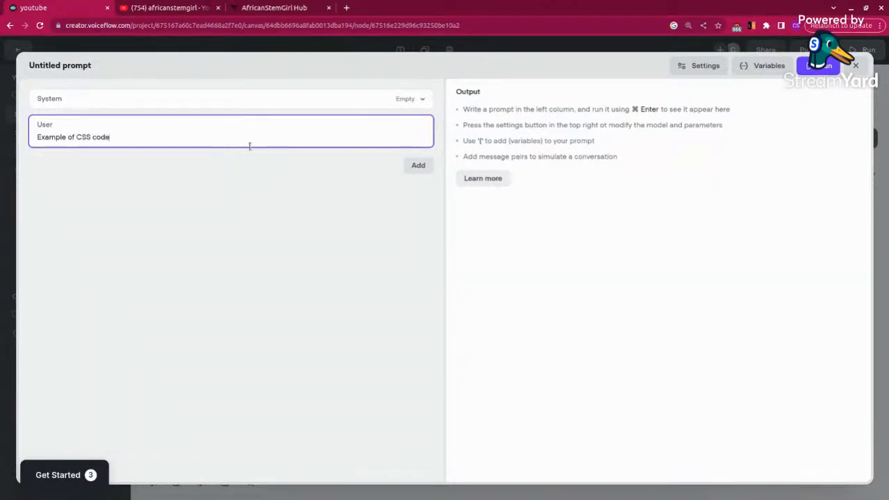
left_click(66, 64)
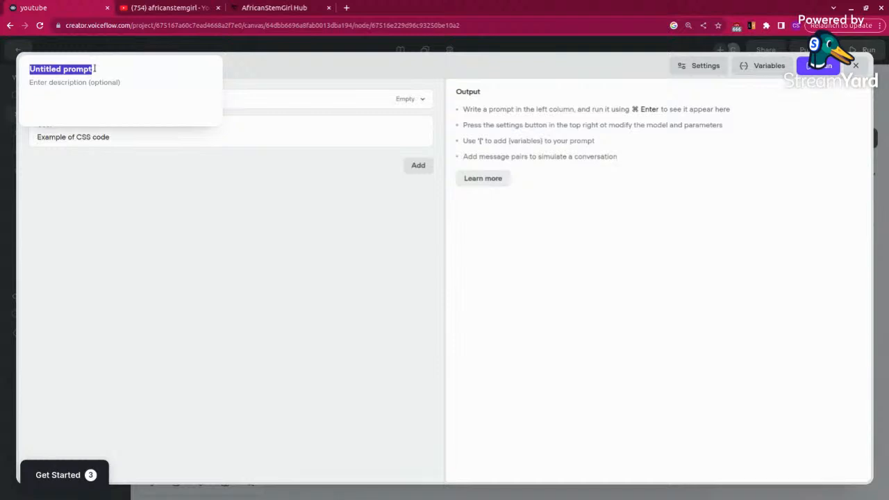
type("CSS code")
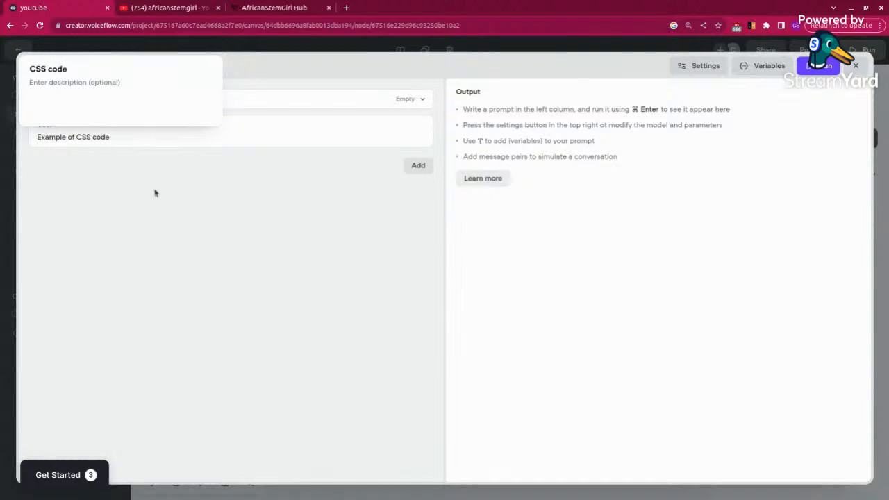
key("Return")
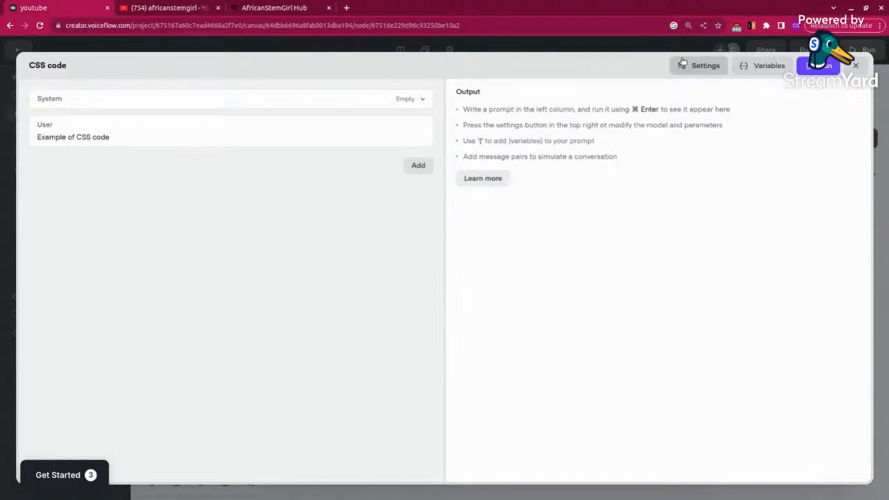
Step: Set the CSS code prompt's AI model to Claude 2 and run it to review the output
left_click(697, 66)
left_click(686, 127)
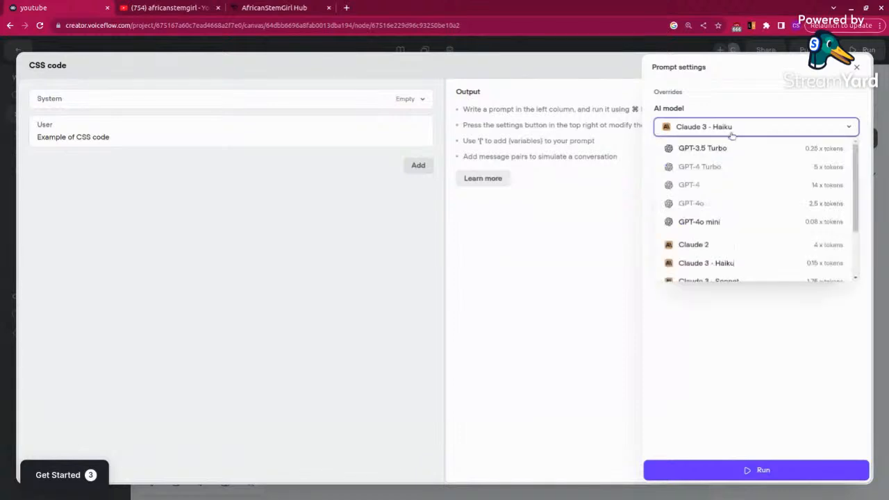
left_click(701, 245)
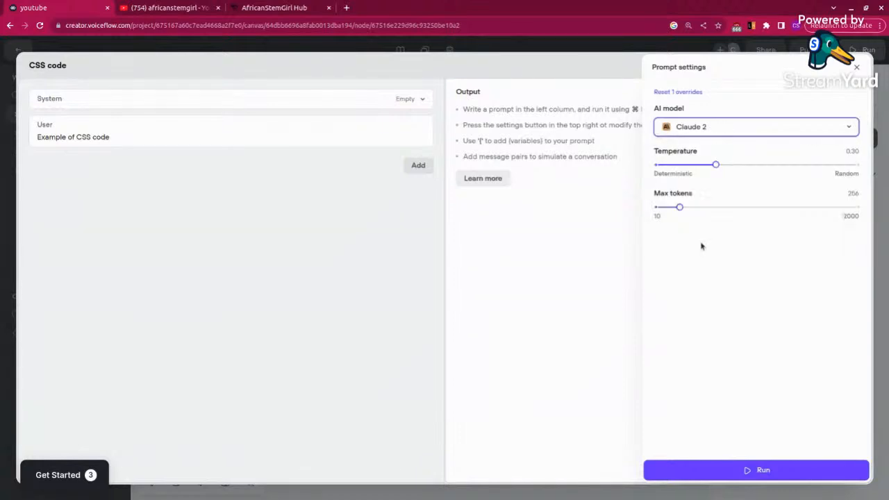
left_click(529, 291)
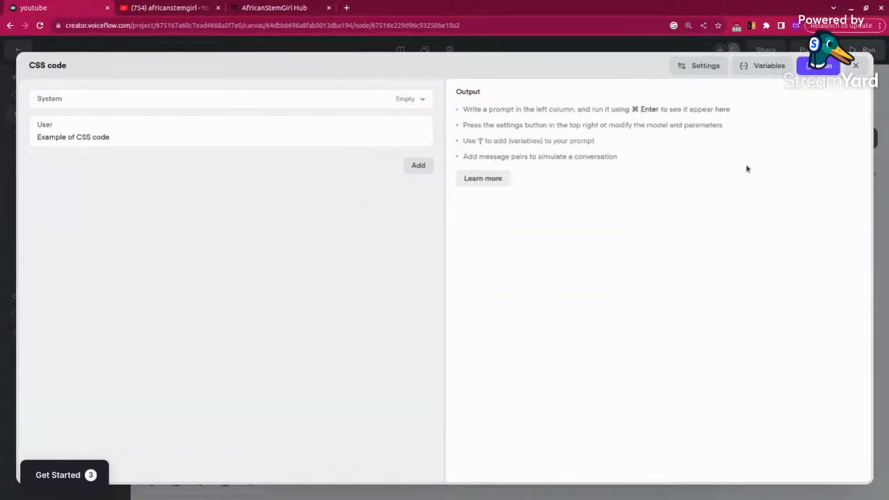
left_click(809, 68)
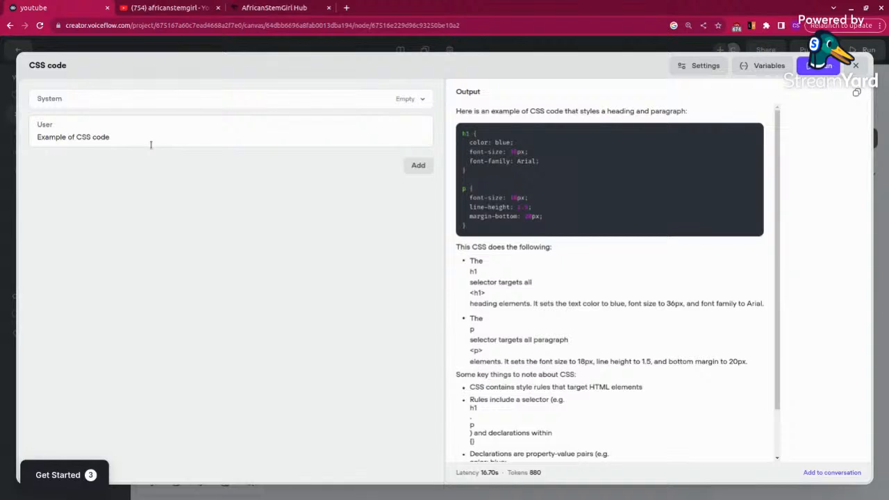
scroll(507, 339, "down", 1)
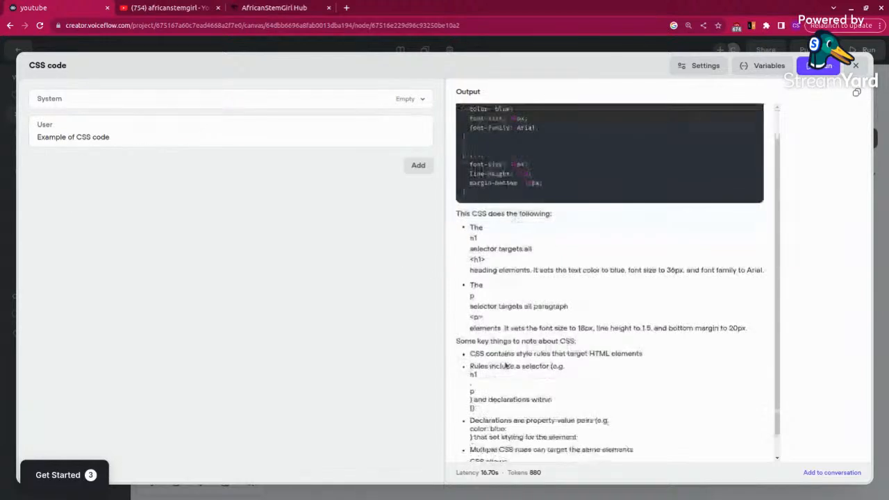
scroll(505, 366, "down", 1)
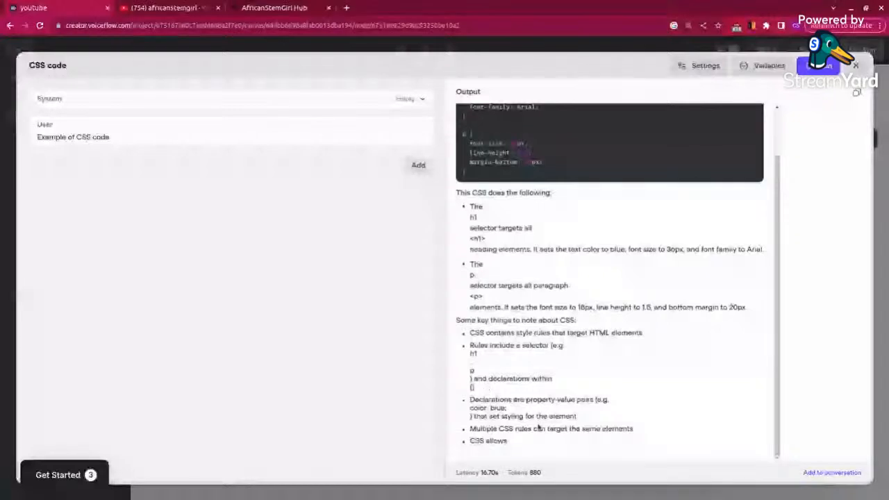
Step: Raise the CSS code prompt's max tokens to 400, and rerun it to check the full output before closing the editor
left_click(690, 67)
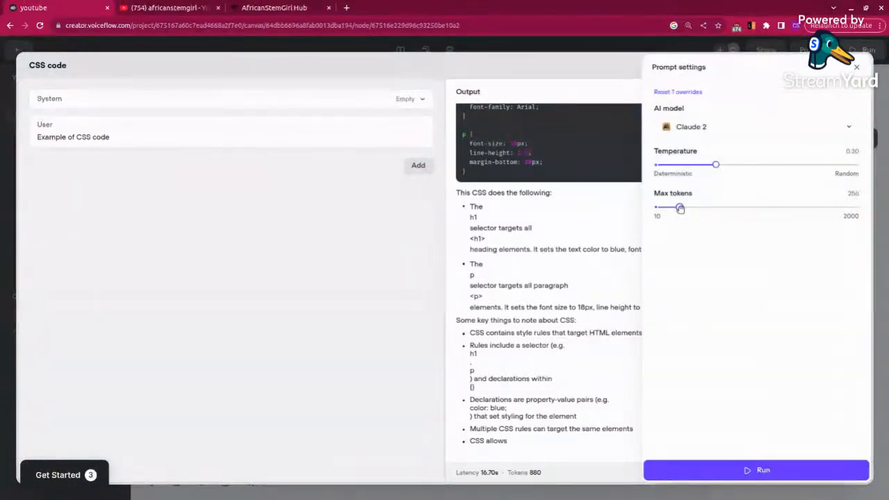
left_click_drag(680, 209, 694, 207)
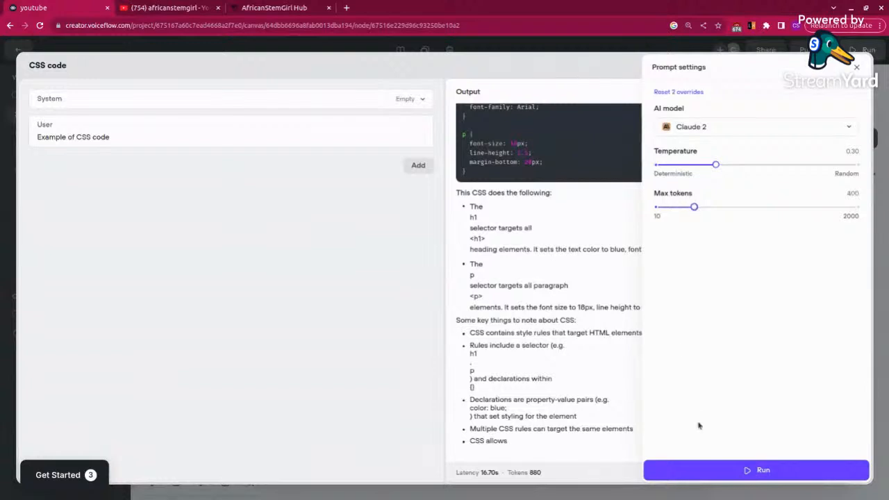
left_click(700, 471)
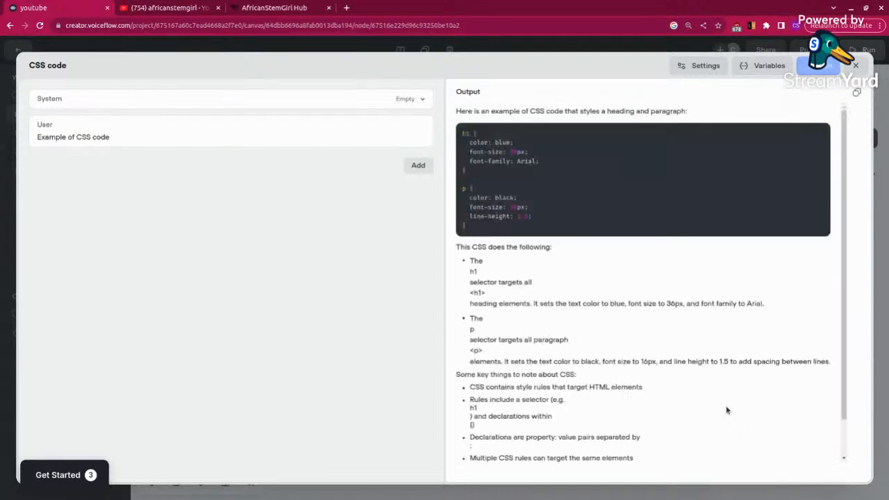
scroll(607, 398, "down", 1)
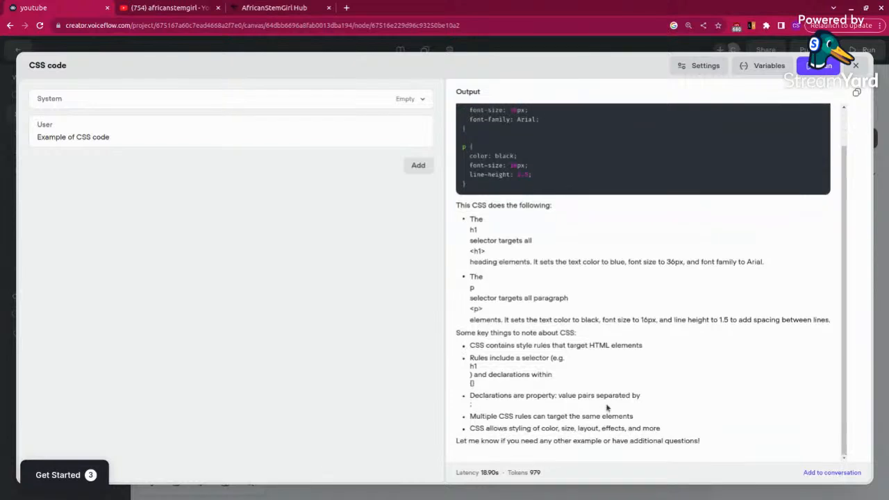
left_click(856, 65)
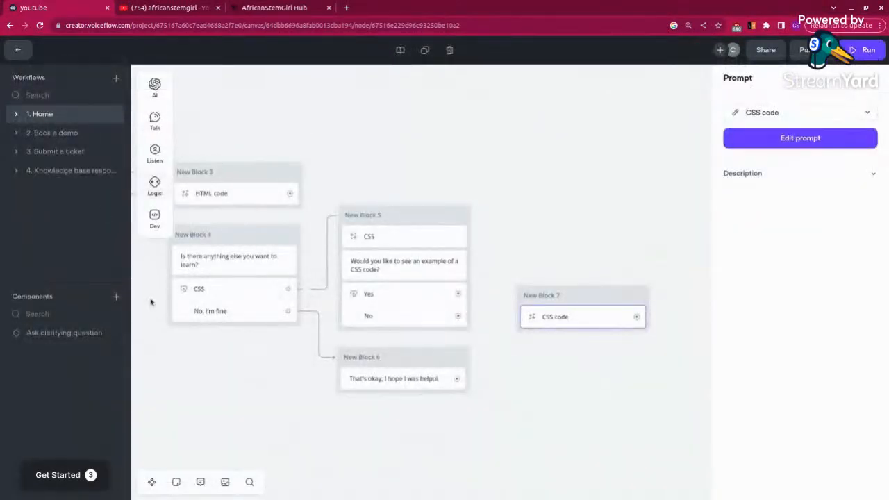
Step: Connect New Block 5's "Yes" button to New Block 7 and move that block up level with New Block 5
left_click_drag(459, 296, 522, 331)
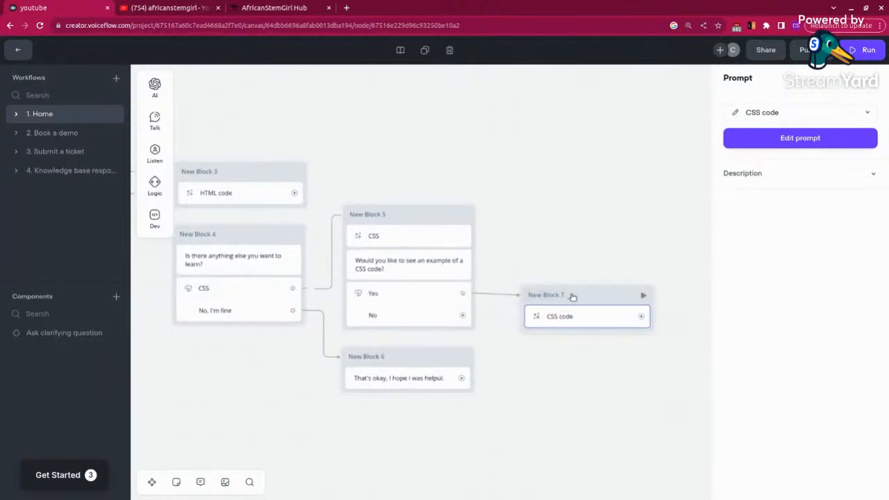
left_click_drag(577, 294, 571, 216)
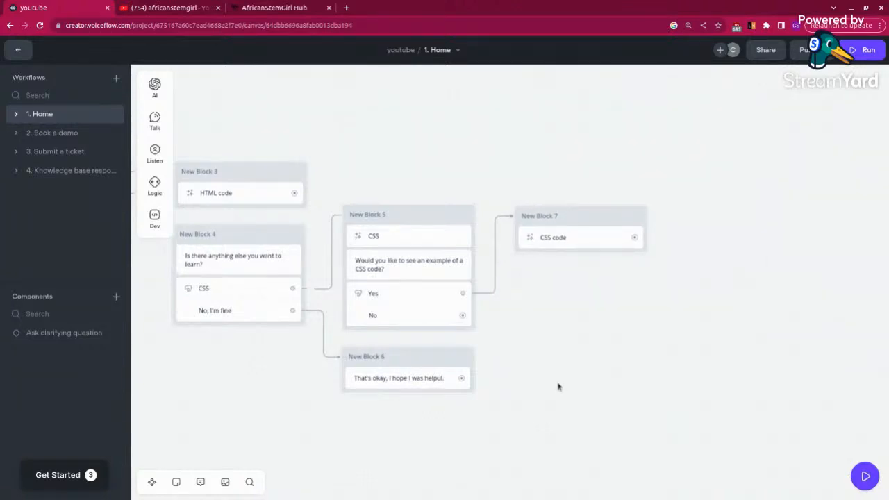
Step: Add a Message block beneath New Block 7 and connect New Block 5's "No" button to it
mouse_move(241, 394)
left_mouse_down()
mouse_move(441, 406)
mouse_move(252, 389)
left_mouse_up()
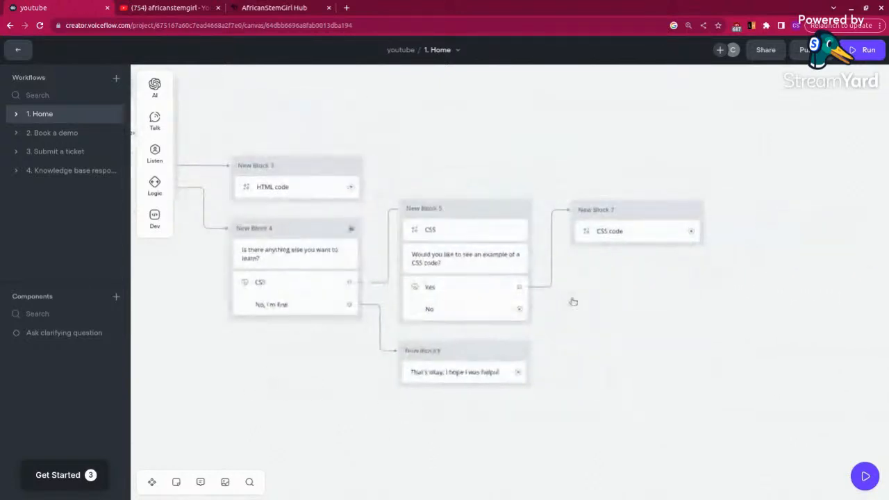
mouse_move(155, 118)
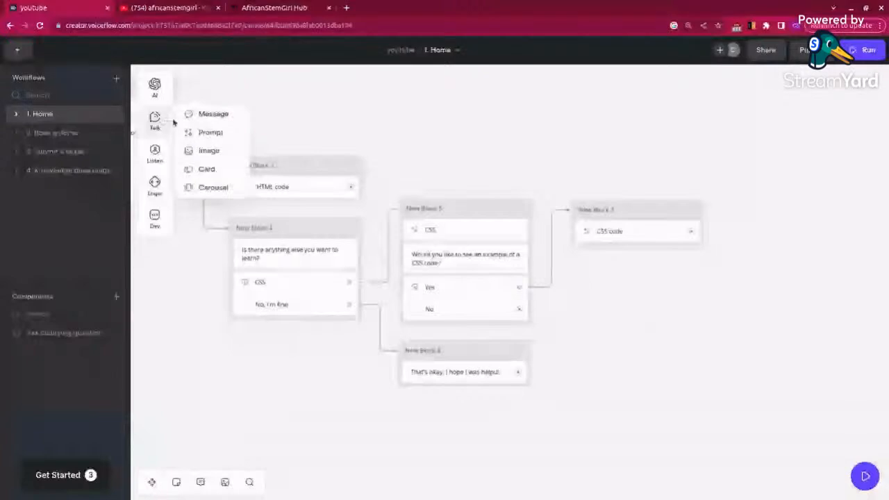
left_click_drag(213, 113, 633, 279)
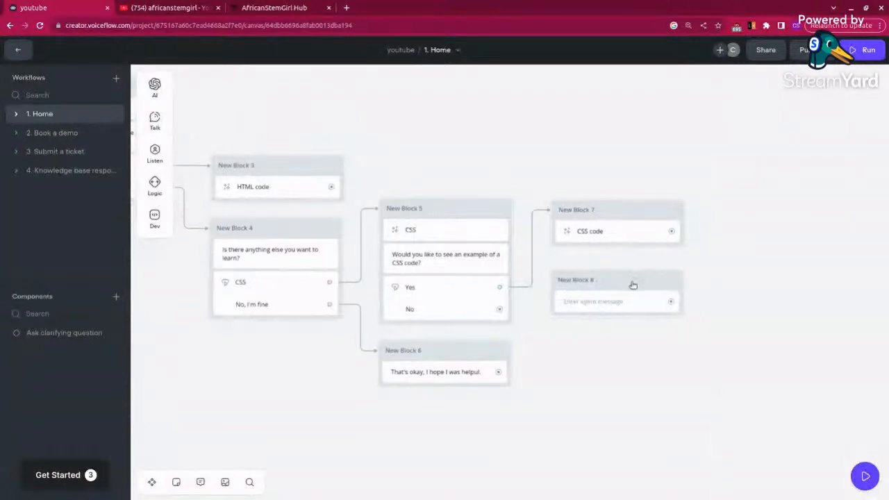
left_click_drag(500, 309, 559, 297)
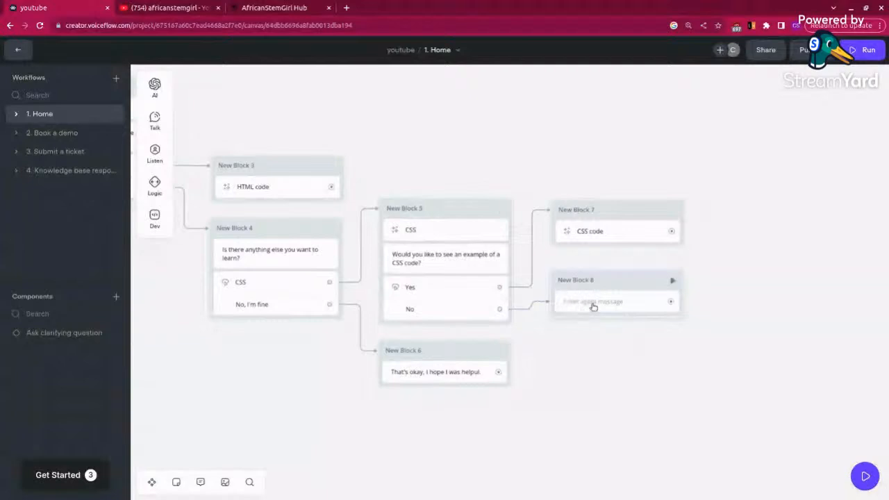
Step: Set New Block 8's message to "Is there anything else you would like to learn?"
left_click(611, 302)
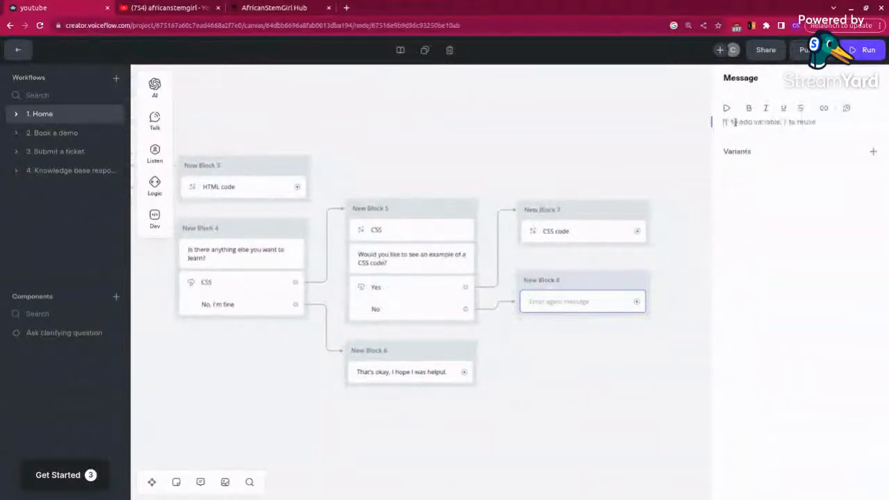
type("Is there")
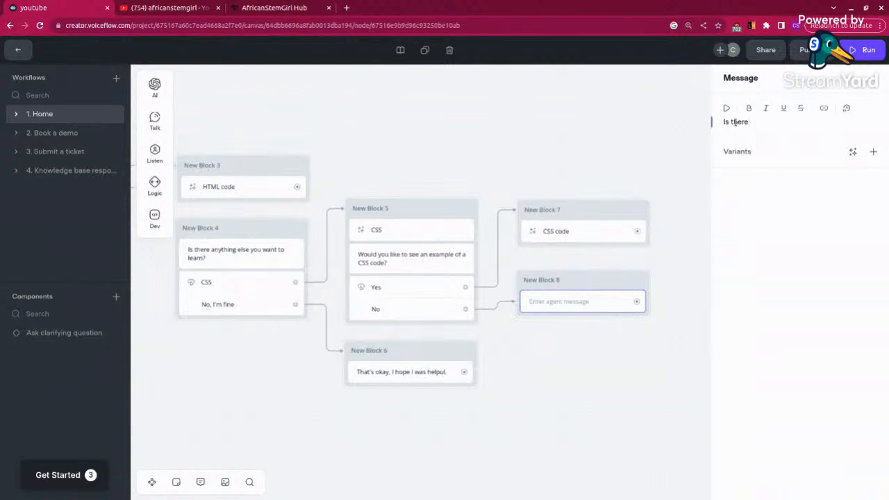
type(" anything else you would like to learn?")
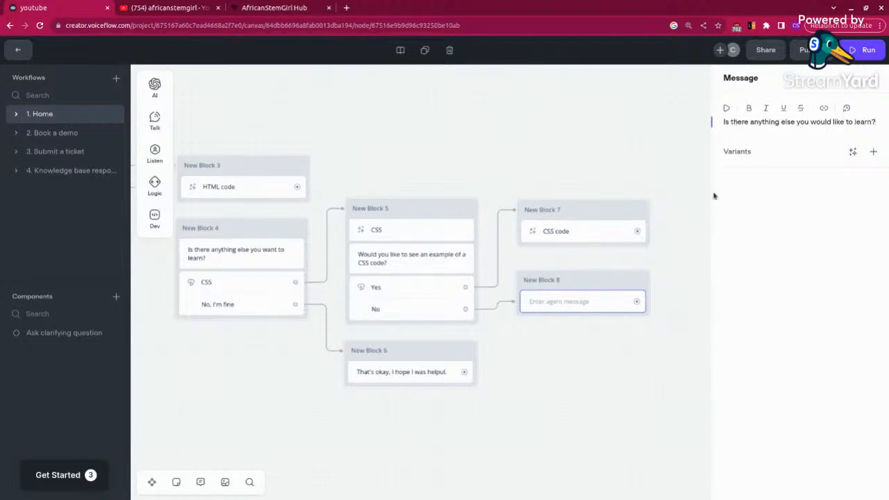
left_click(595, 380)
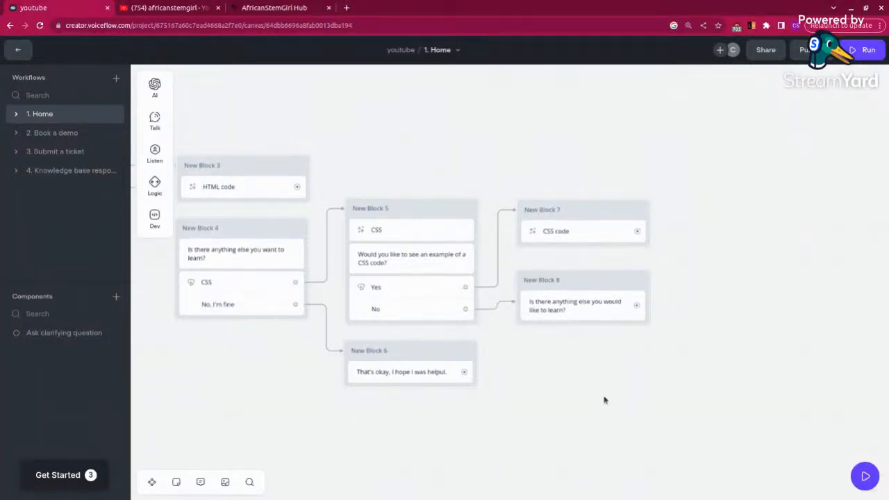
Step: Add a Buttons step beneath New Block 8's message with two buttons labelled "HTML" and "No"
mouse_move(154, 153)
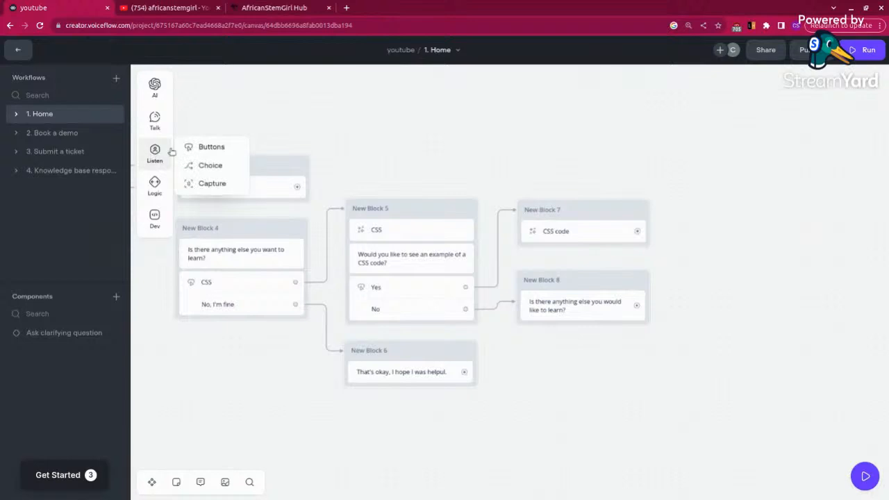
left_click_drag(210, 149, 550, 336)
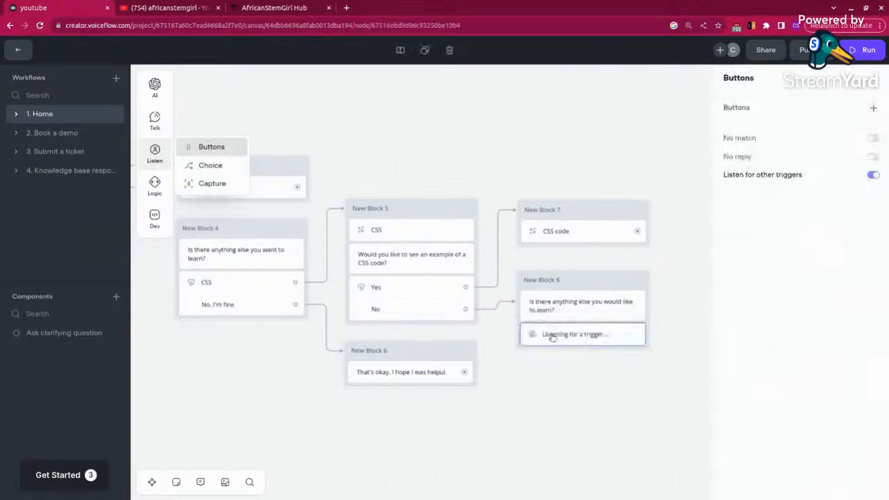
left_click(873, 109)
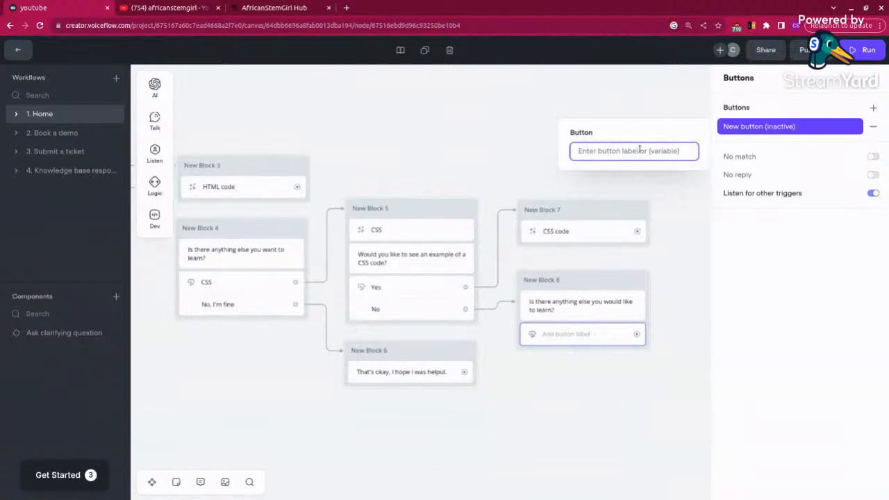
type("HTML")
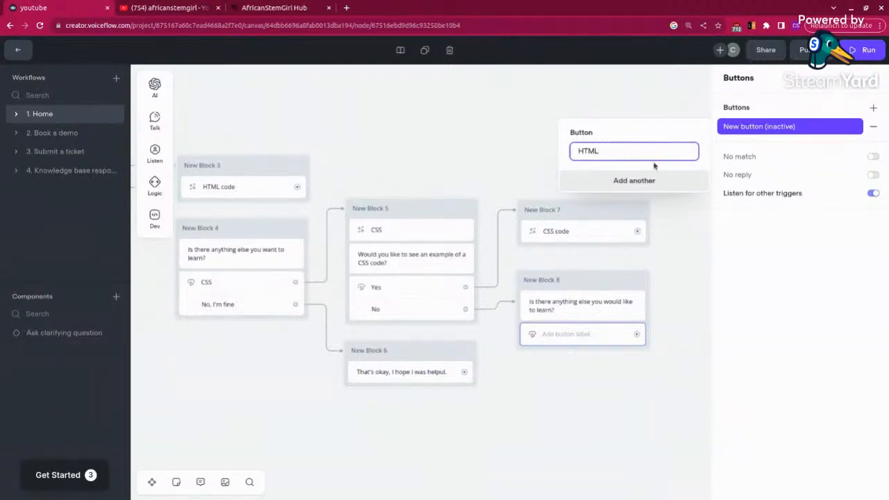
left_click(646, 181)
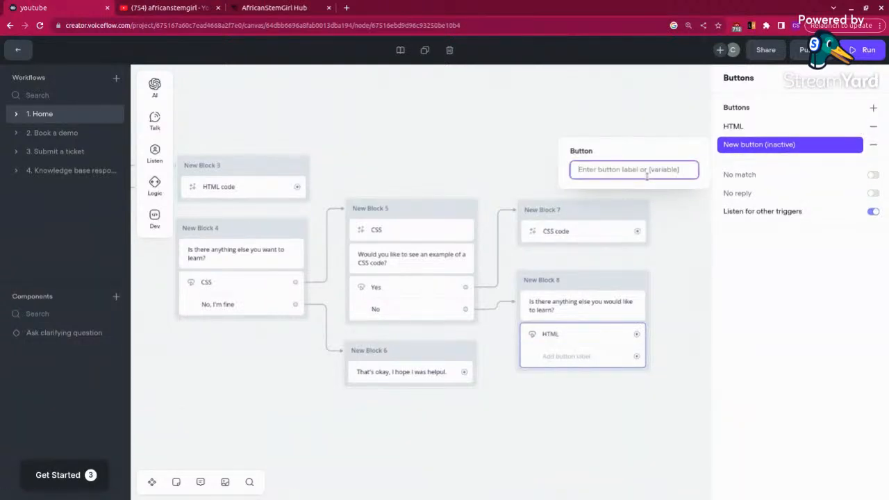
type("N")
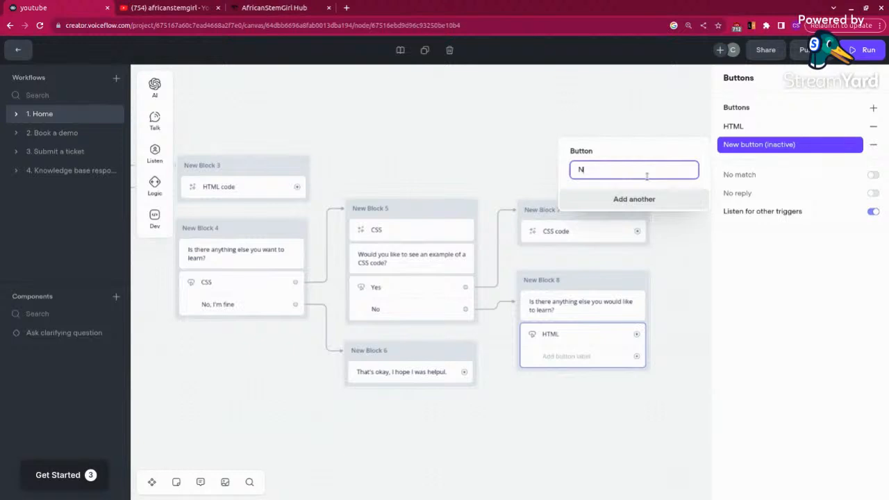
type("o")
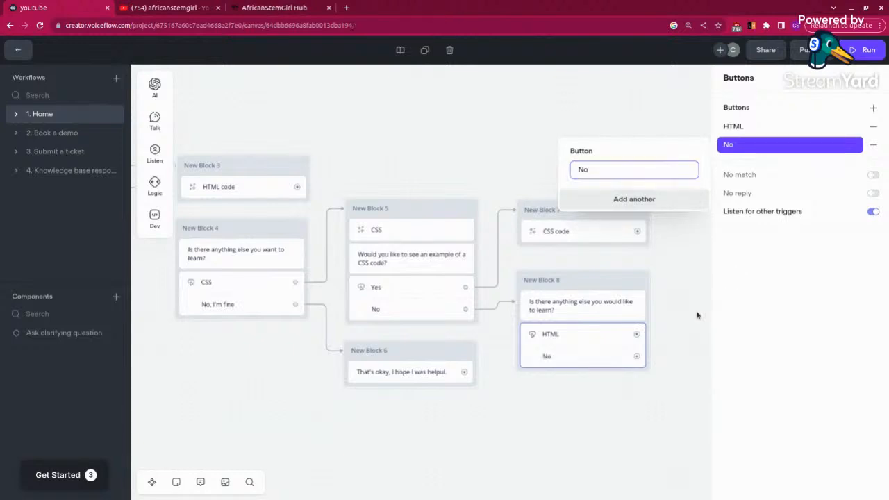
left_click(672, 416)
Step: Connect New Block 8's "HTML" button to New Block 2 and its "No" button to New Block 6
left_click_drag(247, 423, 476, 446)
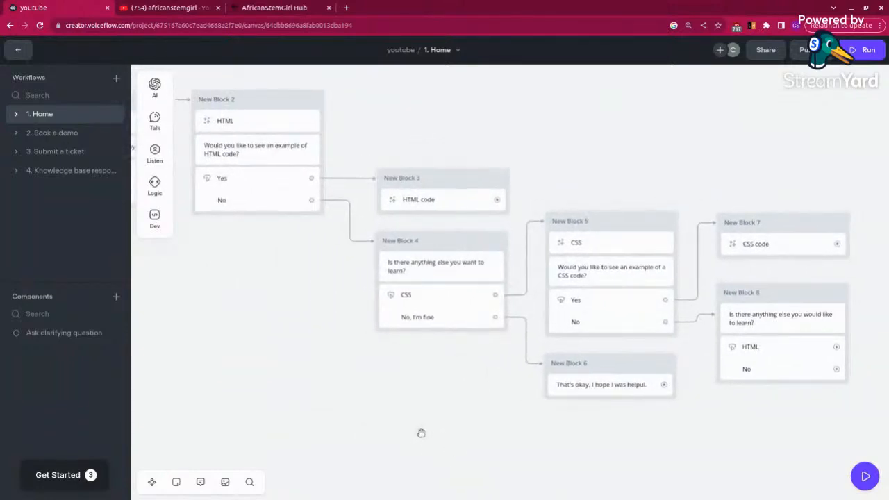
left_click_drag(421, 433, 386, 430)
key("ctrl+minus")
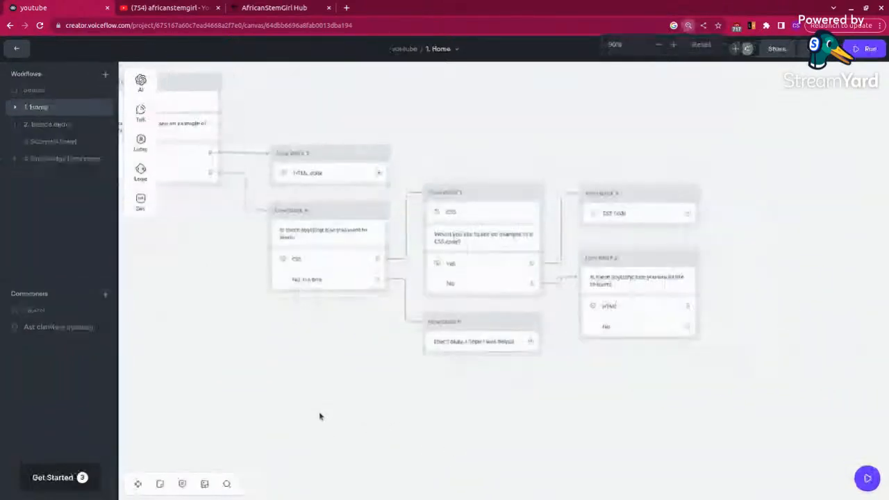
left_click_drag(210, 357, 361, 393)
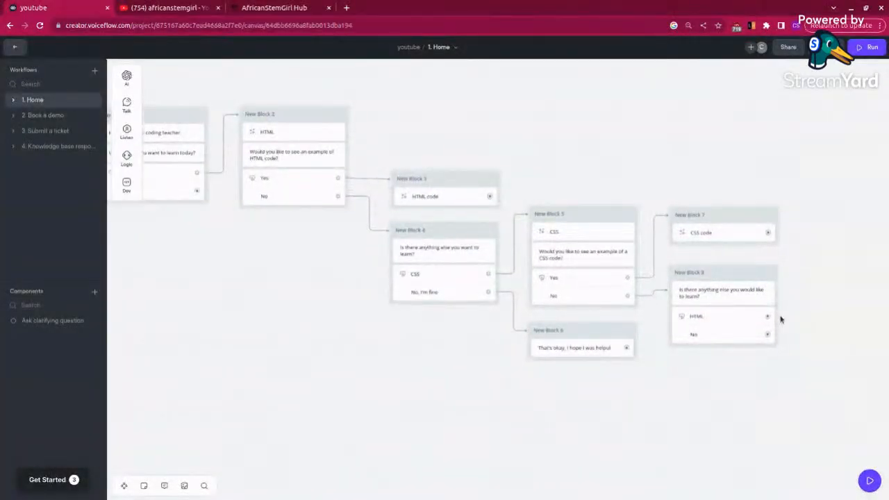
left_click_drag(770, 317, 351, 125)
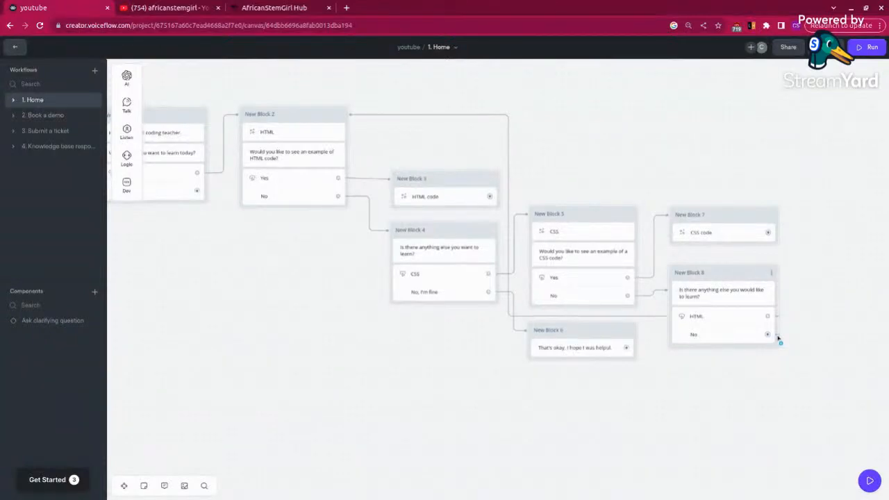
left_click_drag(779, 339, 596, 356)
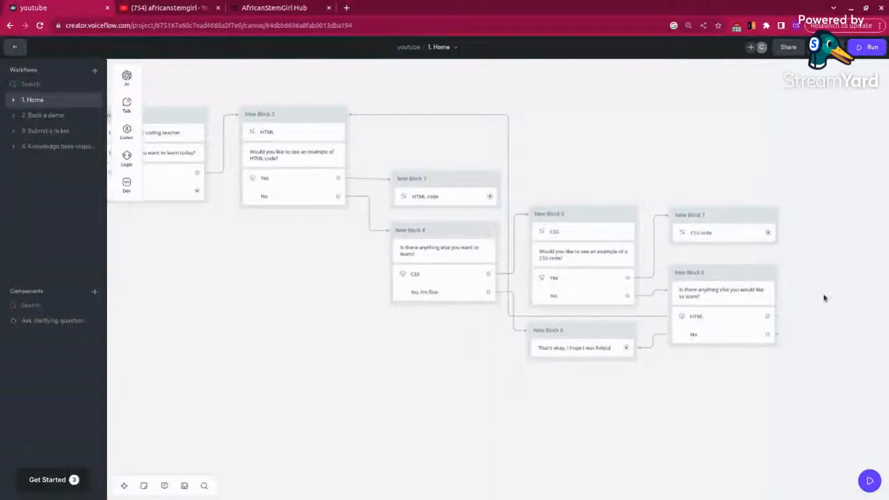
Step: Change the label of New Block 8's "No" button to "No, I'm fine"
left_click(748, 338)
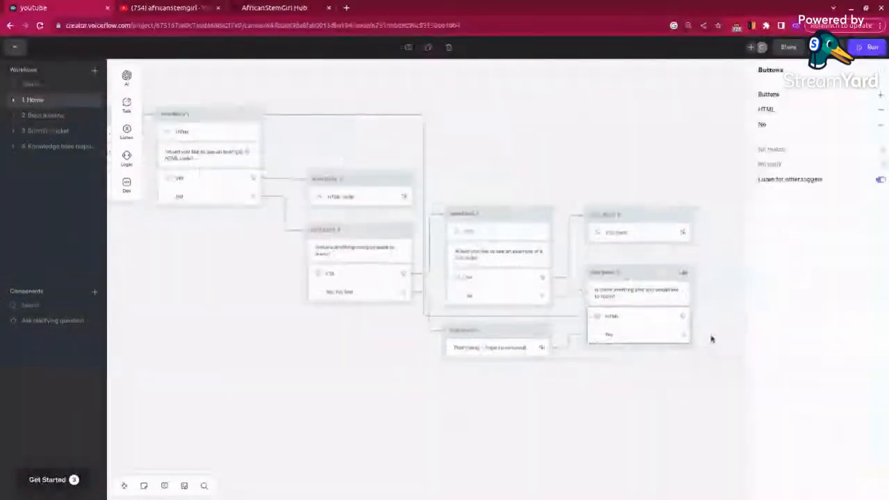
left_click(765, 126)
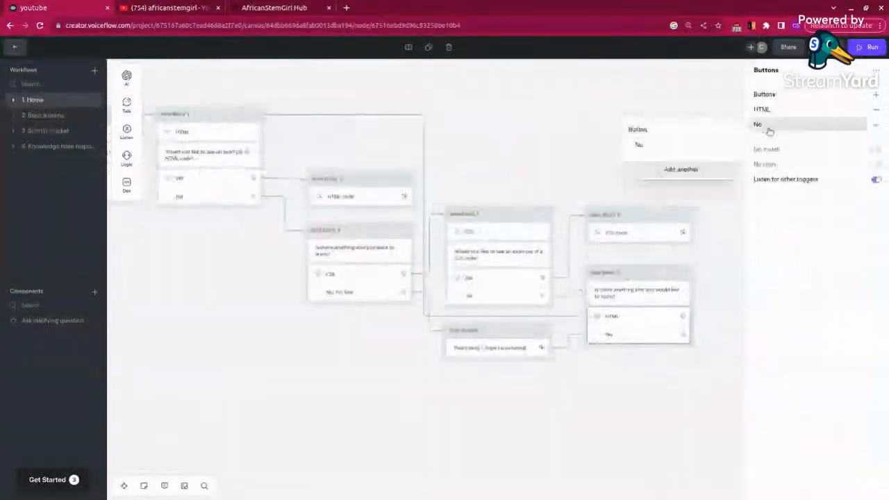
left_click(646, 144)
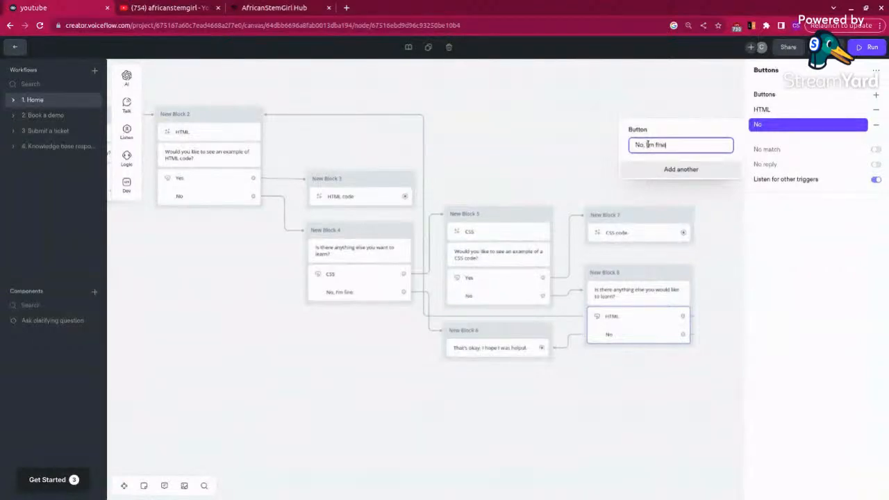
left_click(711, 226)
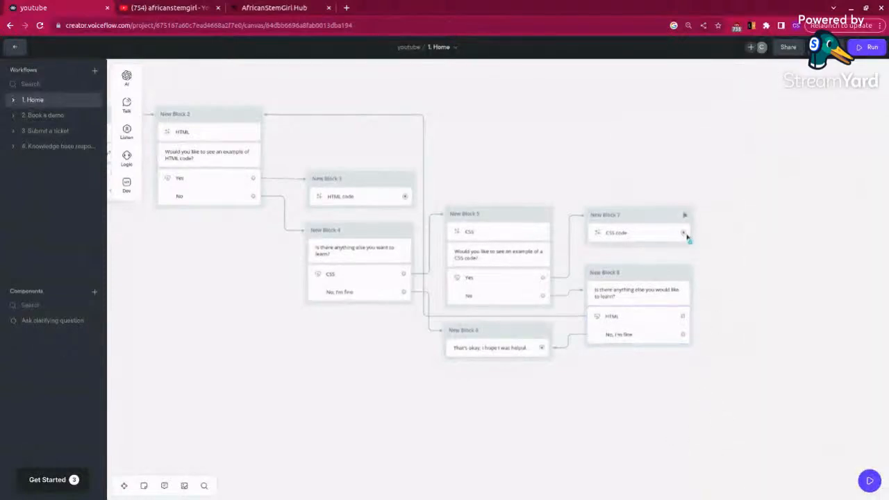
Step: Connect the CSS code prompt in New Block 7 to New Block 8
left_click_drag(687, 236, 697, 309)
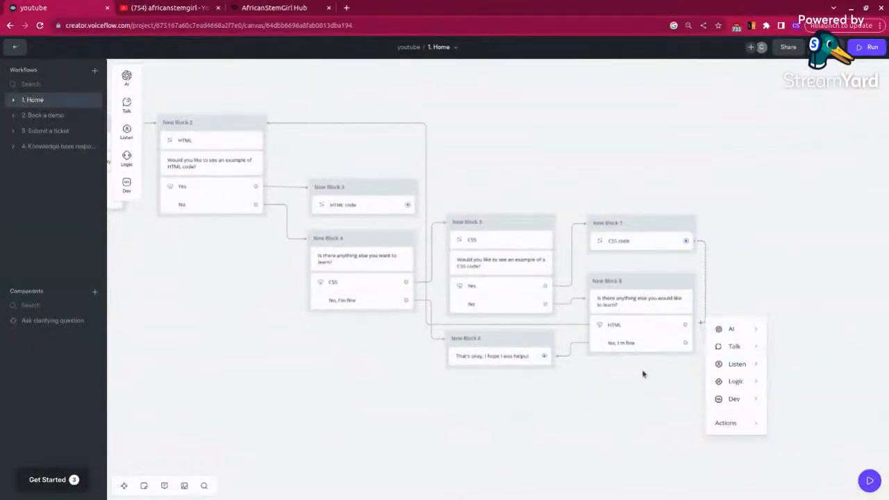
left_click(757, 235)
left_click_drag(686, 241, 695, 343)
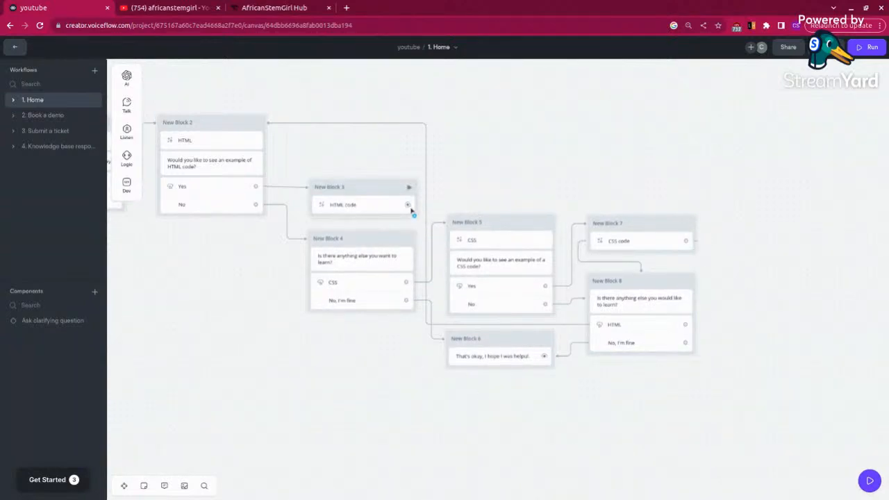
Step: Connect New Block 3's HTML code prompt to New Block 4 and the Welcome block's "CSS" button to New Block 5
left_click_drag(408, 207, 403, 250)
left_click_drag(111, 329, 234, 341)
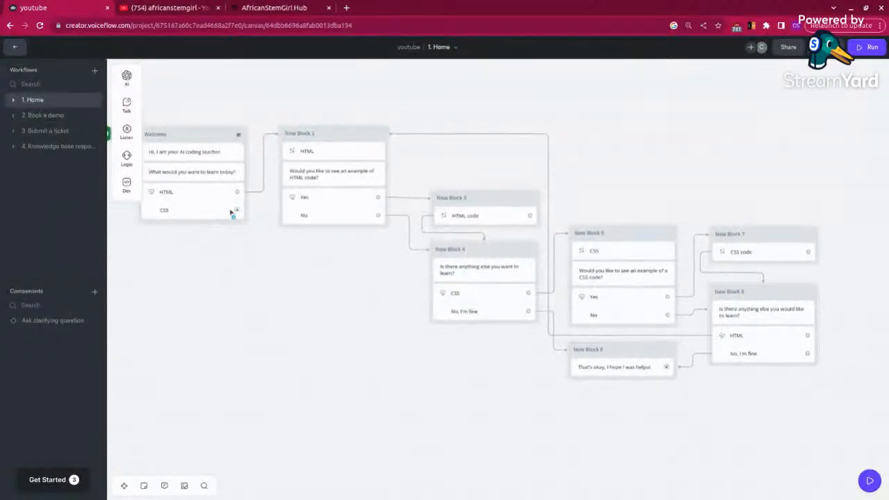
left_click_drag(239, 211, 568, 265)
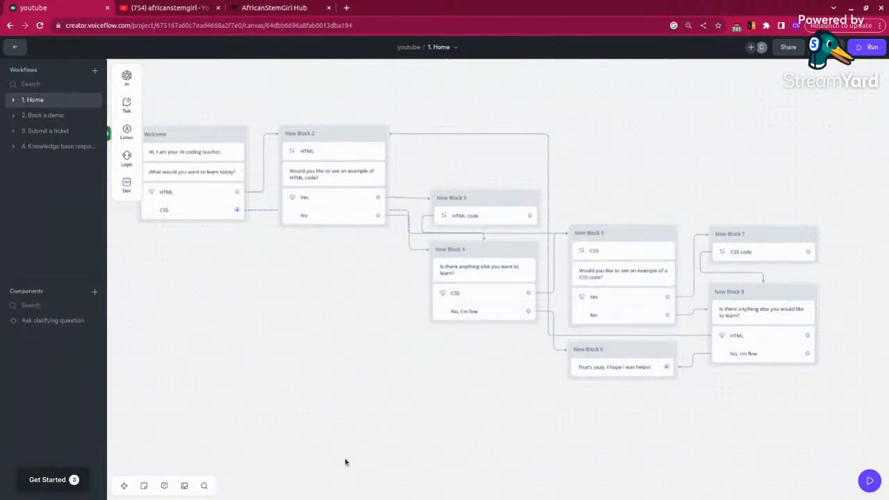
Step: Rename New Block 5 as "Intro to CSS"
left_click_drag(280, 358, 300, 378)
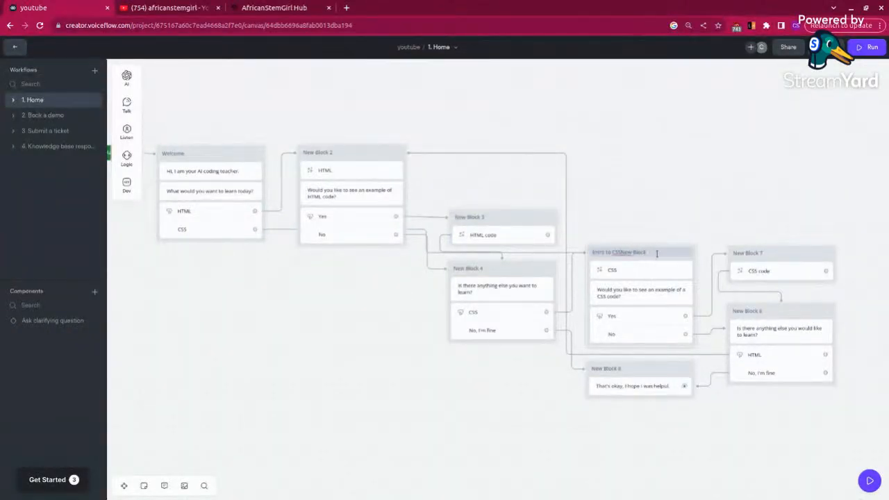
key("BackSpace")
key("BackSpace")
key("BackSpace")
key("BackSpace")
key("BackSpace")
key("BackSpace")
key("BackSpace")
key("BackSpace")
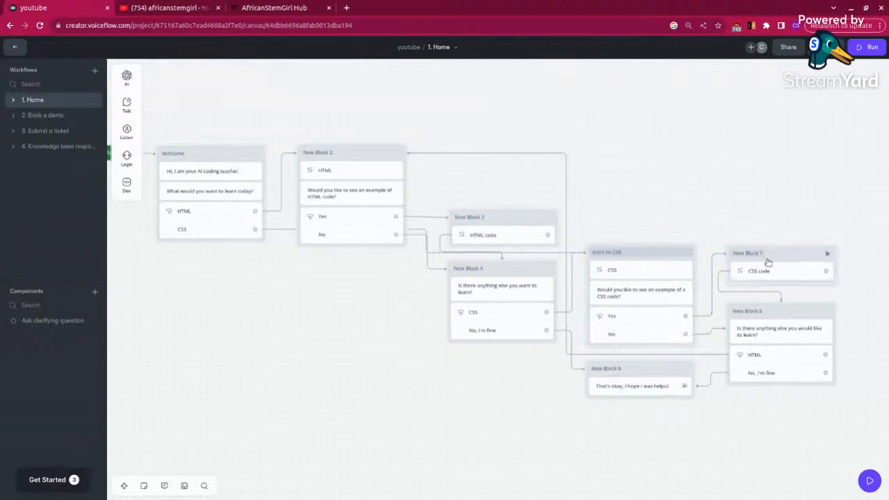
Step: Rename New Block 7 as "CSS code"
left_click(771, 251)
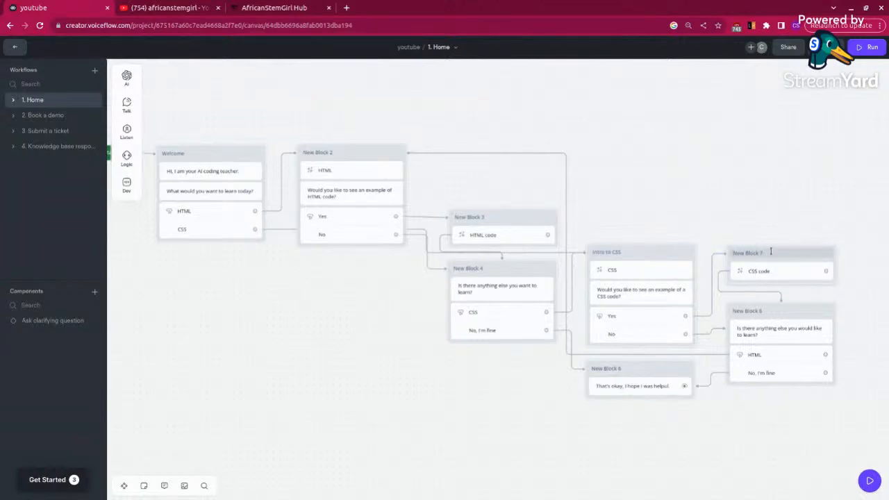
triple_click(761, 252)
key("BackSpace")
type("CSS code")
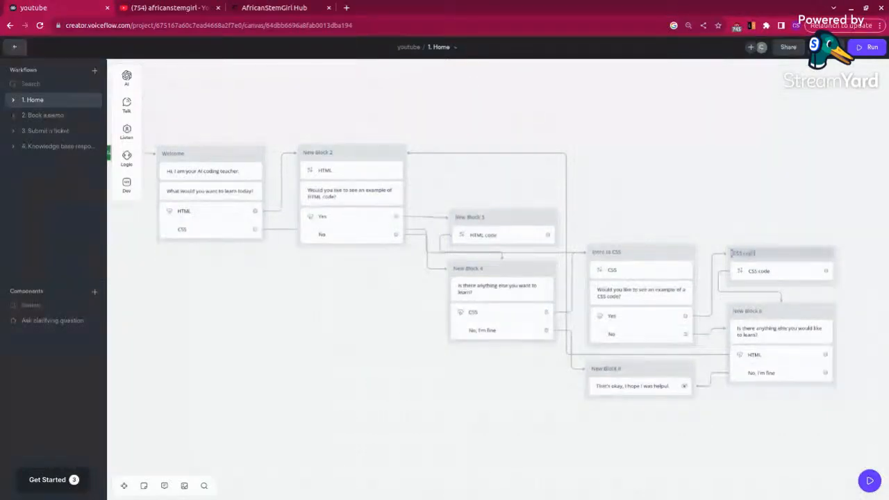
Step: Rename New Block 8 as "HTML option"
left_click(759, 310)
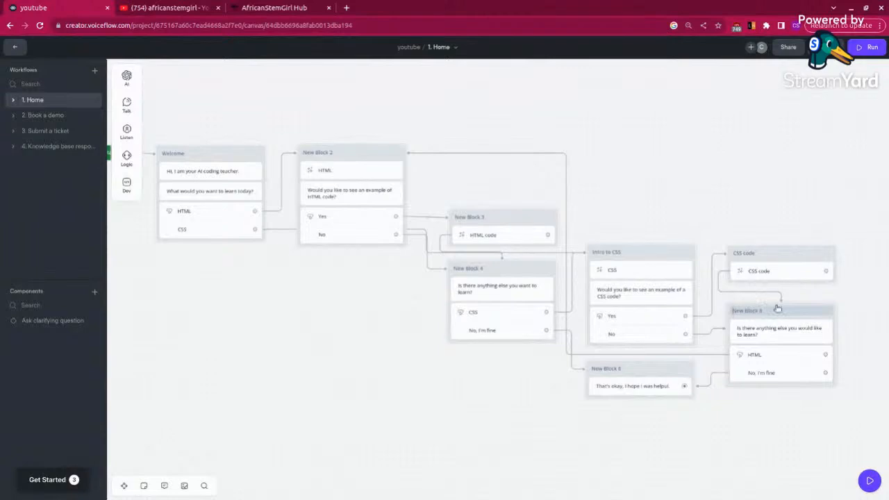
left_click(756, 312)
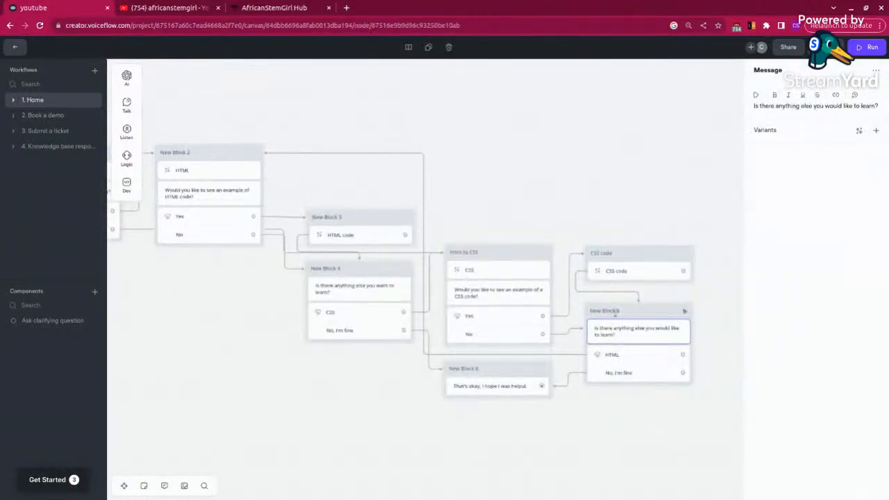
left_click(621, 312)
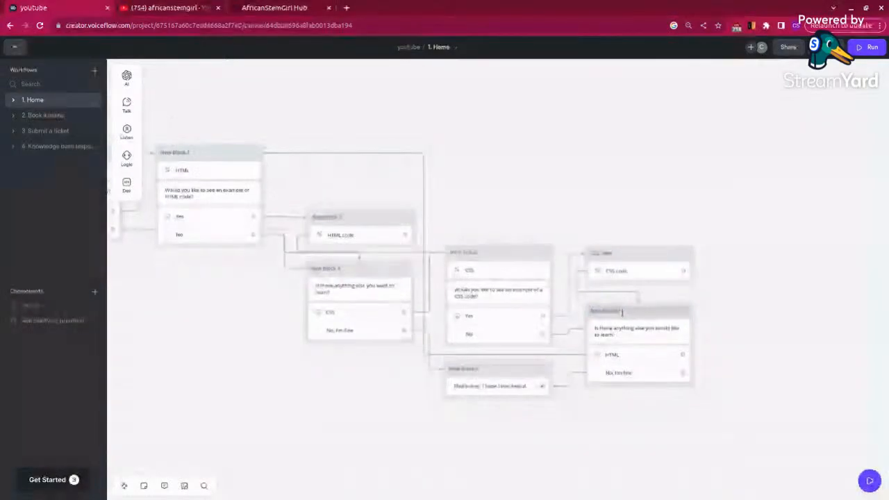
key("BackSpace")
key("BackSpace")
key("BackSpace")
key("BackSpace")
key("BackSpace")
key("BackSpace")
key("BackSpace")
key("BackSpace")
key("BackSpace")
key("BackSpace")
key("BackSpace")
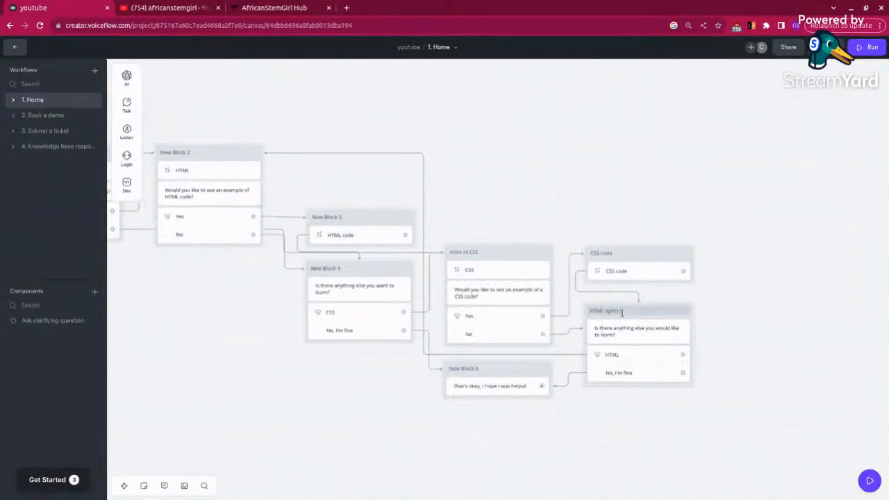
Step: Rename New Block 6 as "End conversation" and New Block 4 as "CSS option"
left_click(470, 368)
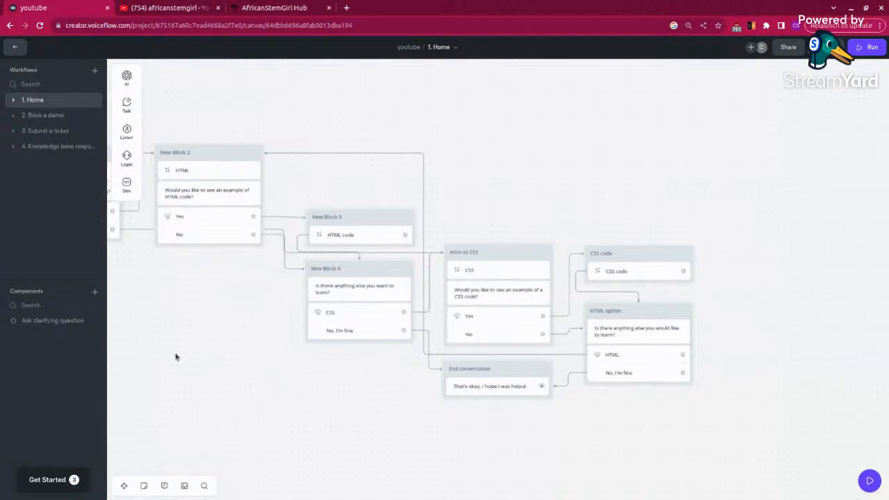
left_click_drag(232, 362, 319, 357)
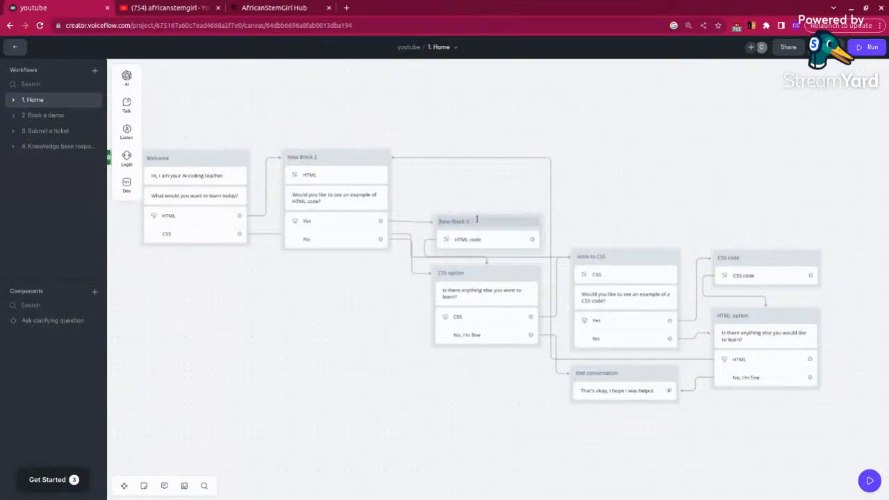
Step: Rename New Block 3 as "HTML code"
left_click(476, 220)
type("HTML code")
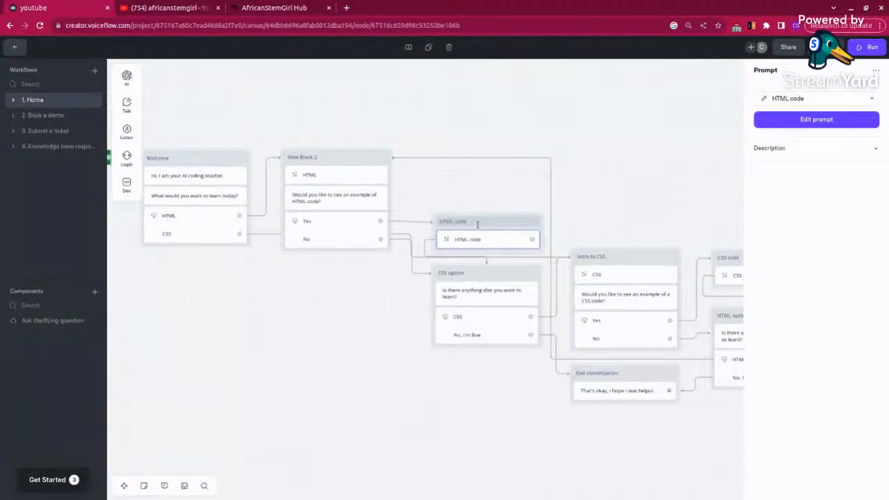
left_click(341, 377)
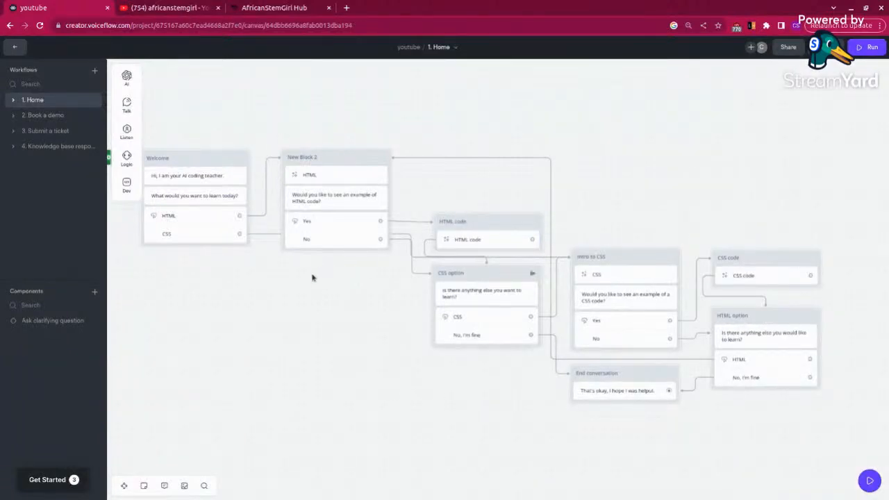
Step: Rename New Block 2 as "Intro to HTML"
left_click_drag(263, 326, 307, 327)
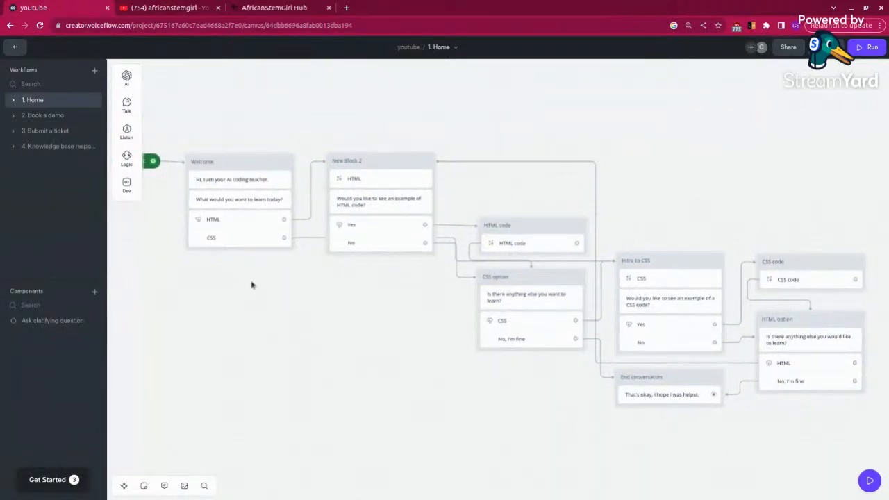
left_click(367, 160)
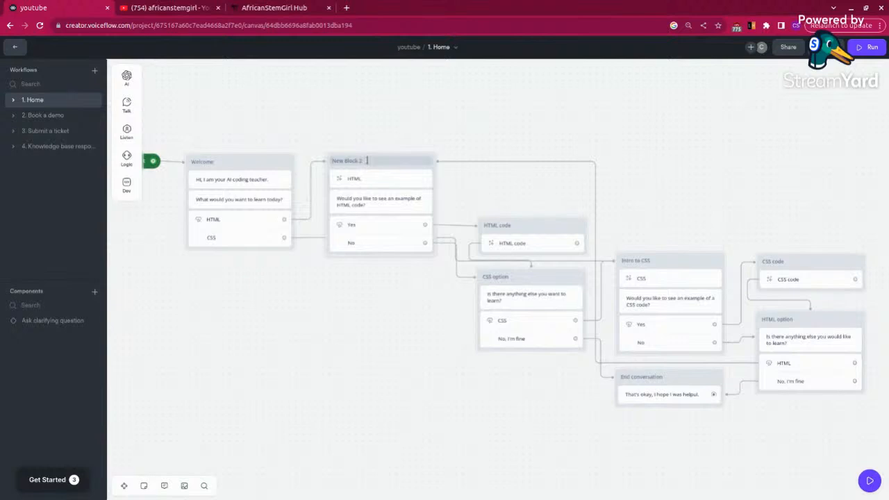
left_click_drag(367, 161, 331, 162)
key("BackSpace")
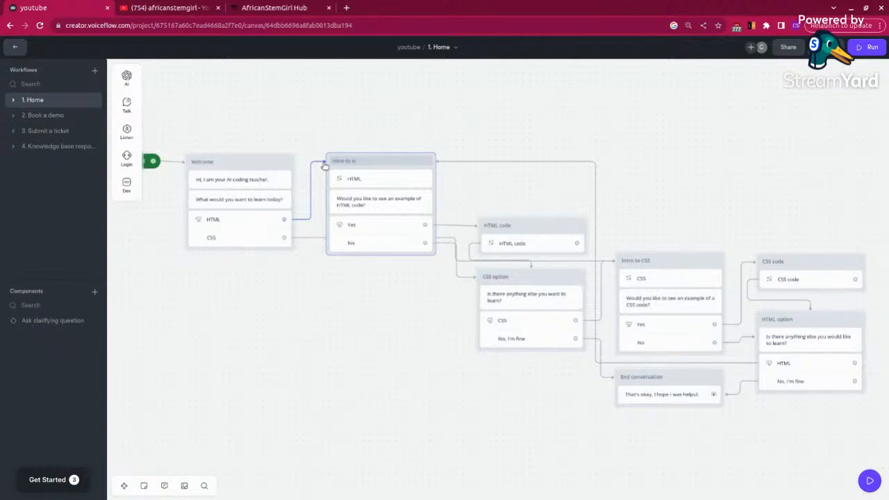
type("Intro to HTML")
left_click(316, 304)
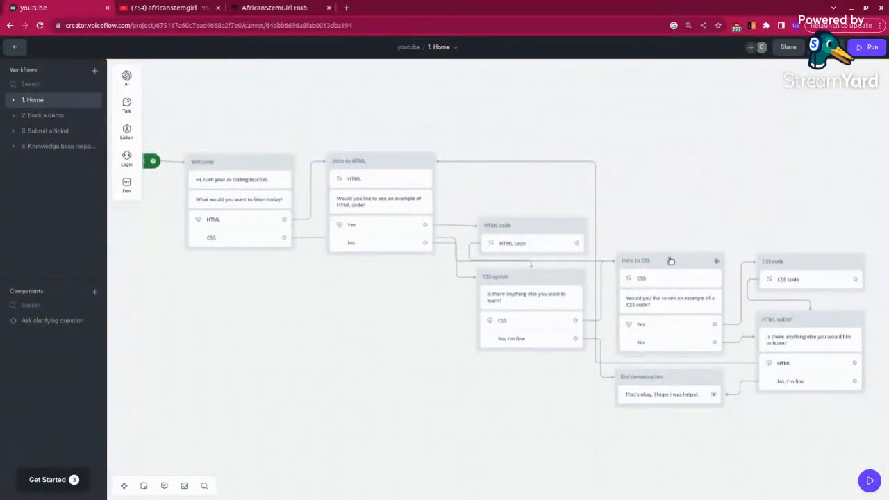
Step: Place the Intro to CSS block below Intro to HTML, and stack HTML code above CSS option to the right of Intro to HTML
left_click_drag(670, 261, 573, 186)
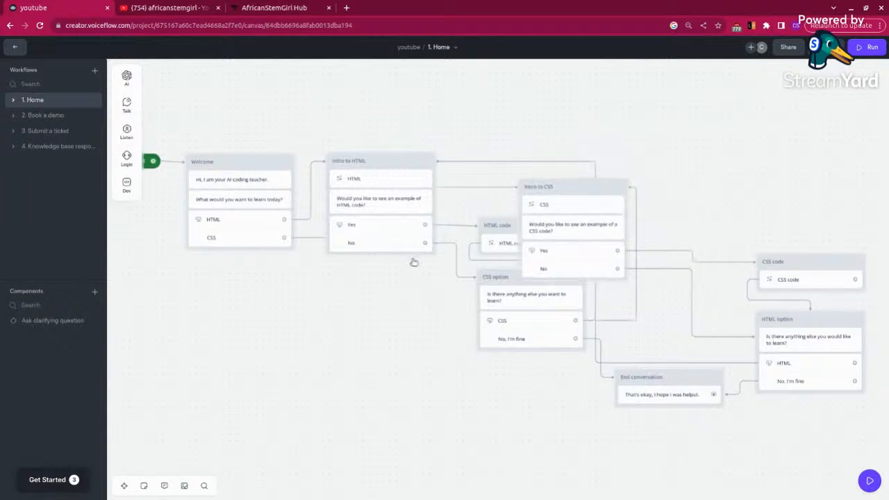
left_click_drag(414, 262, 384, 308)
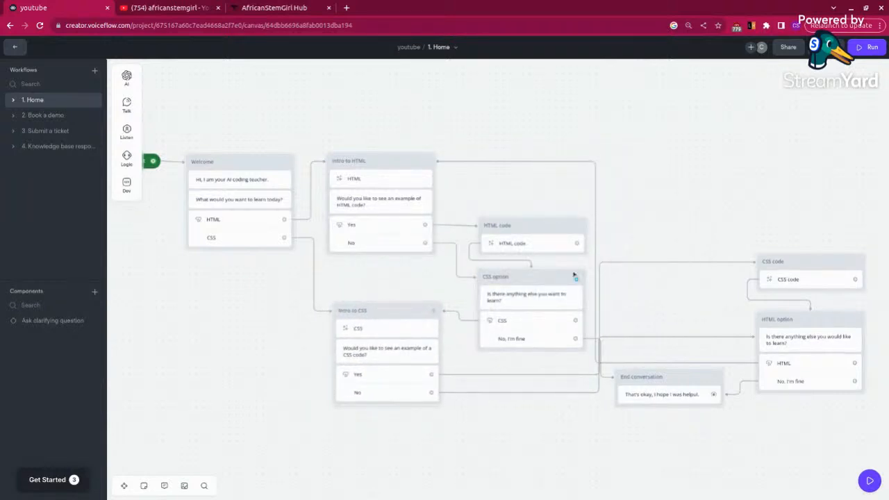
left_click_drag(530, 226, 516, 148)
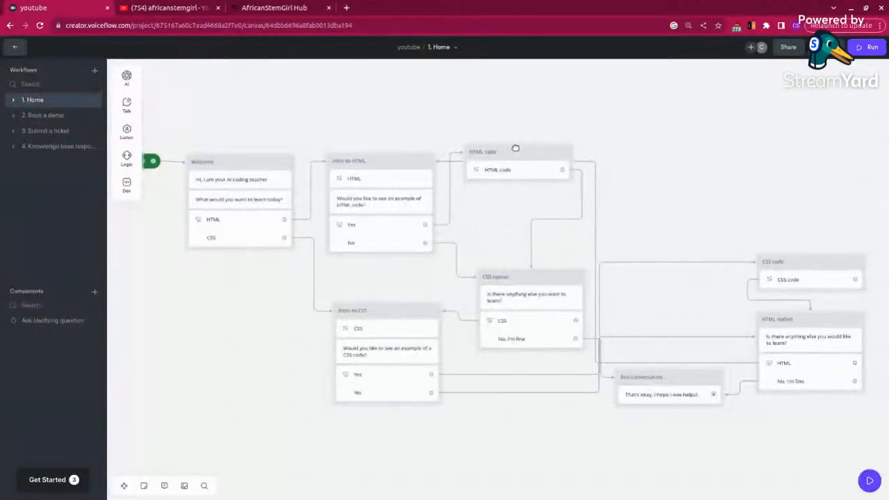
left_click_drag(532, 280, 520, 208)
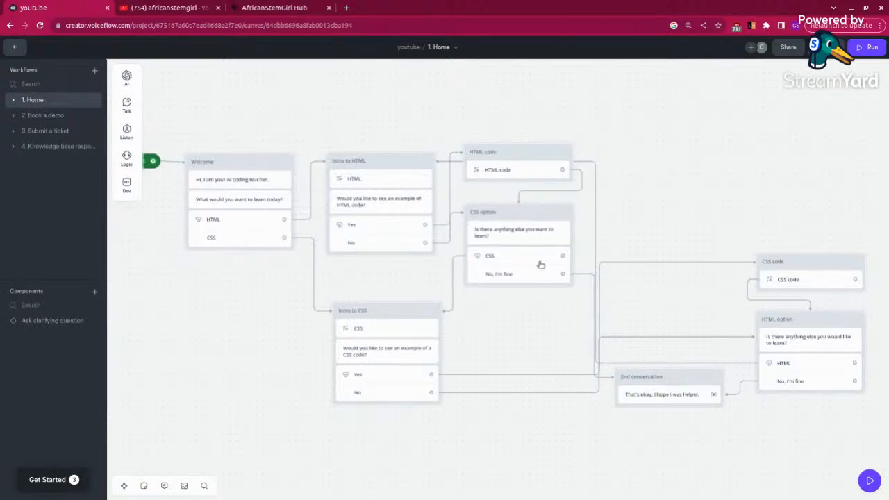
Step: Move End conversation up beside the CSS option block, and stack CSS code above HTML option to the right of Intro to CSS
left_click_drag(663, 378, 668, 228)
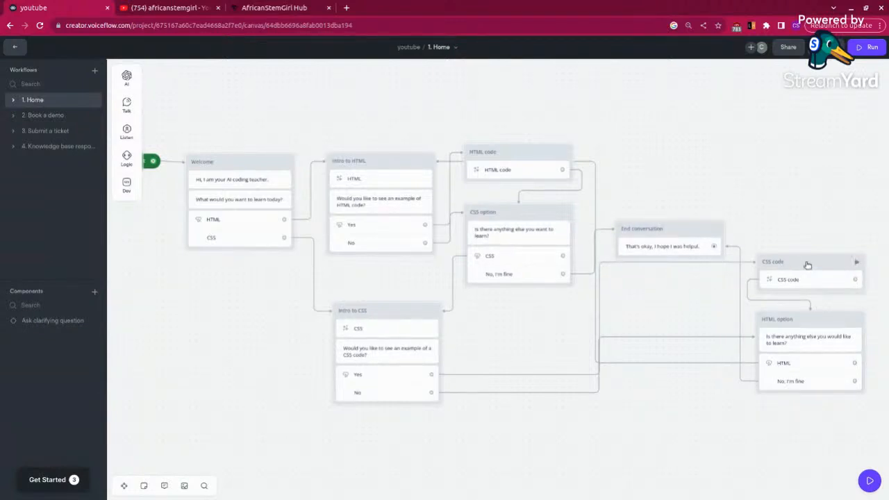
left_click_drag(808, 264, 512, 314)
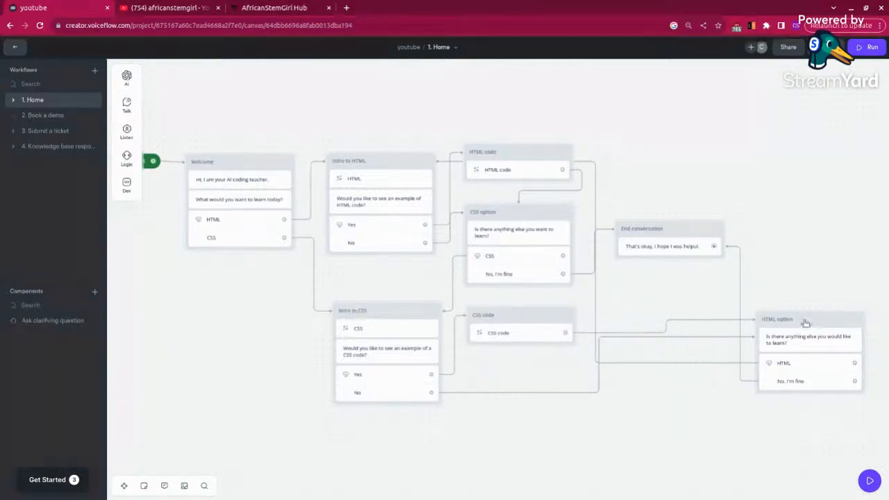
left_click_drag(810, 322, 522, 375)
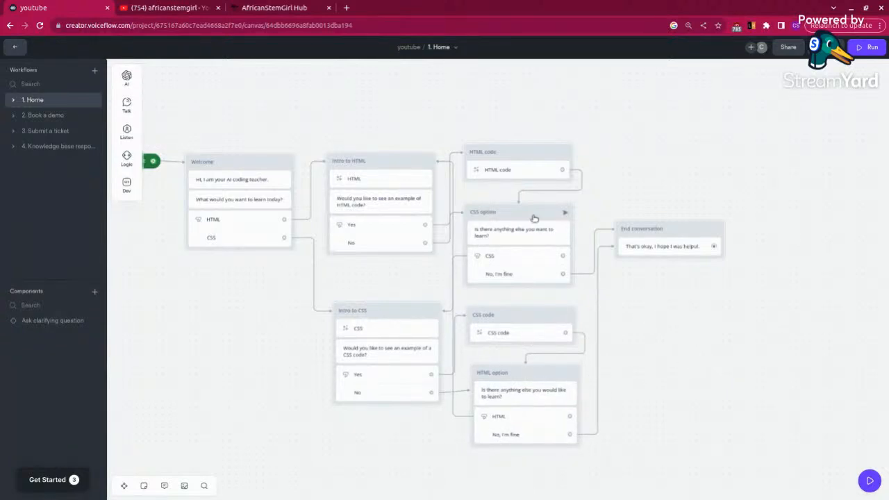
Step: Shift the HTML code, CSS option, CSS code and HTML option blocks rightward to widen the gap, and move End conversation further right
left_click_drag(532, 214, 570, 219)
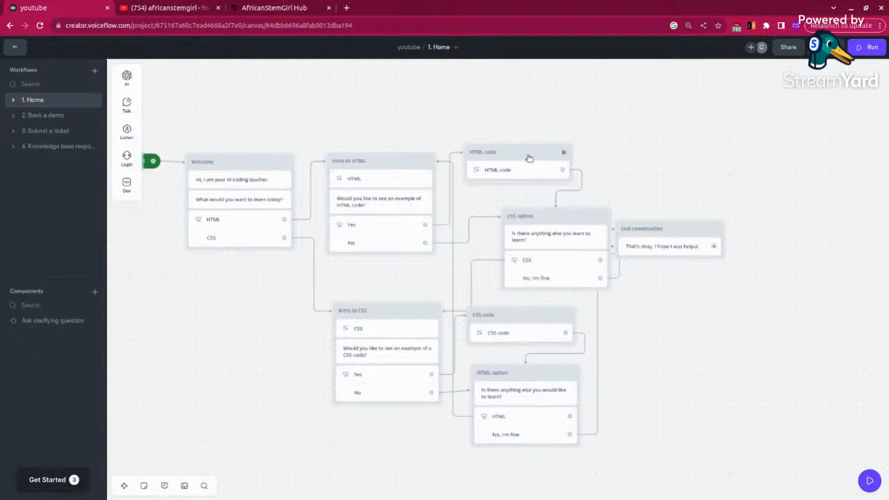
left_click_drag(564, 154, 575, 155)
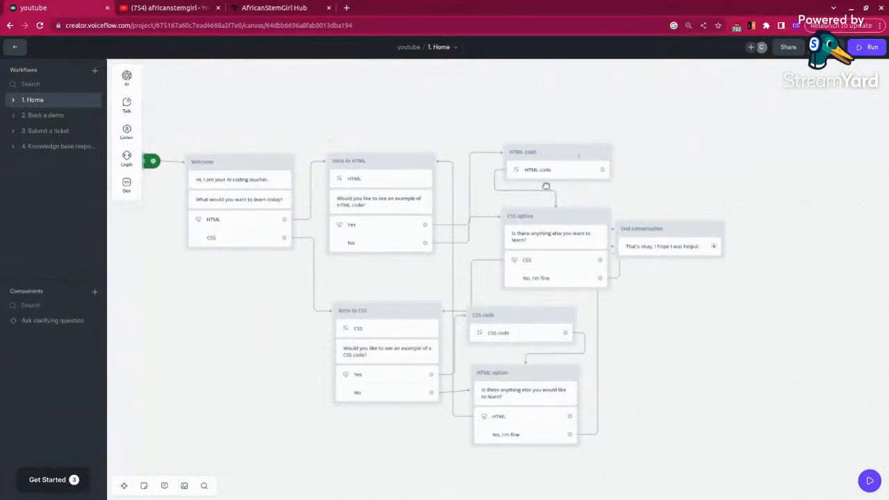
left_click_drag(561, 314, 603, 318)
left_click_drag(596, 375, 585, 378)
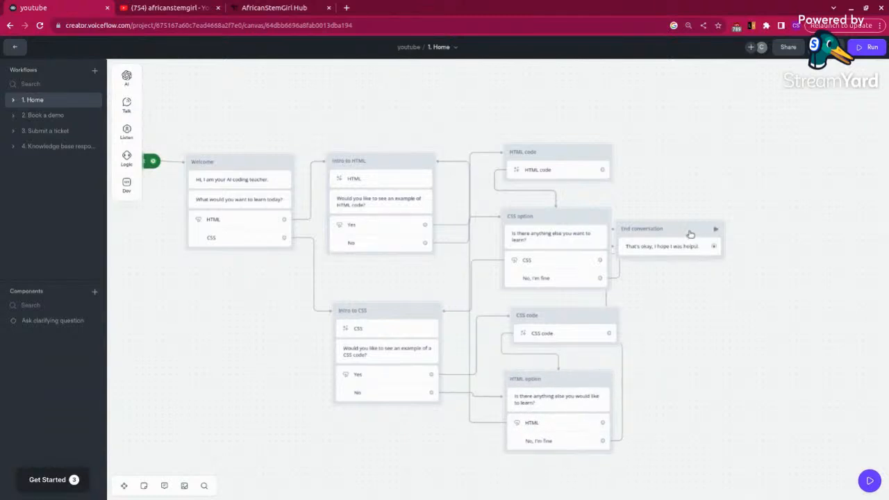
left_click_drag(691, 233, 772, 232)
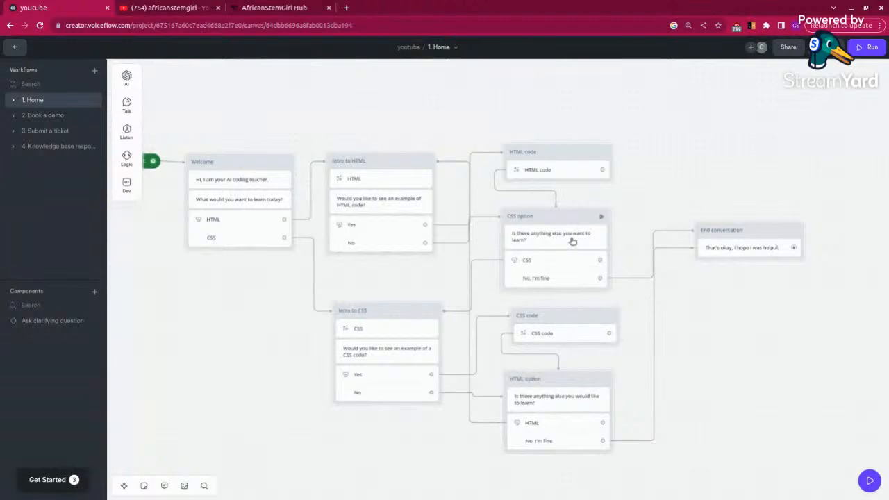
Step: Nudge the two code blocks and two option blocks slightly further right to space out their connection lines
left_click_drag(563, 223, 582, 215)
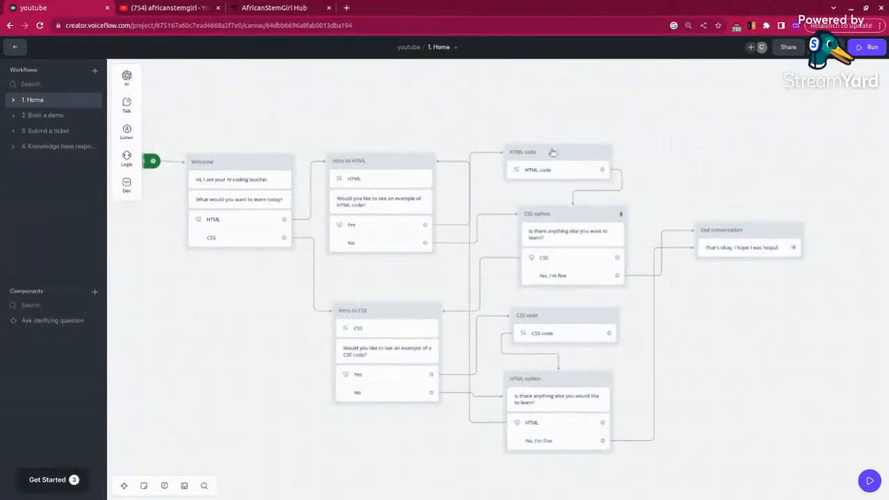
left_click_drag(562, 151, 576, 151)
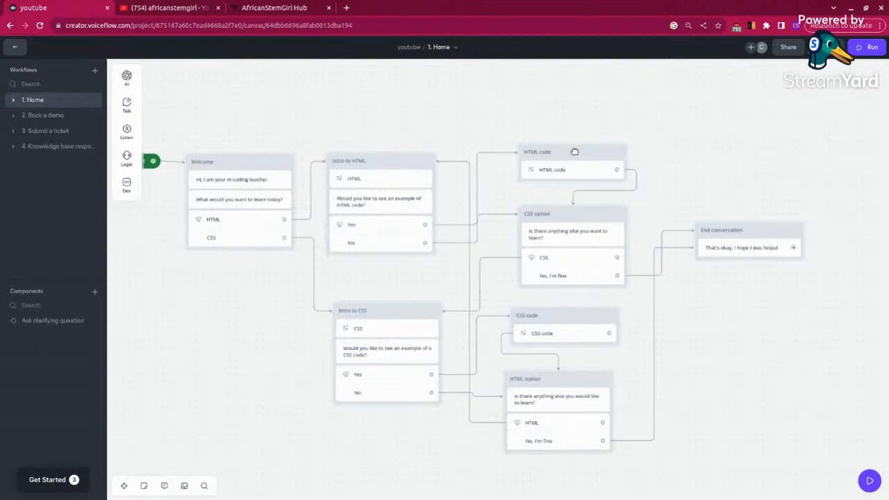
left_click_drag(566, 214, 578, 216)
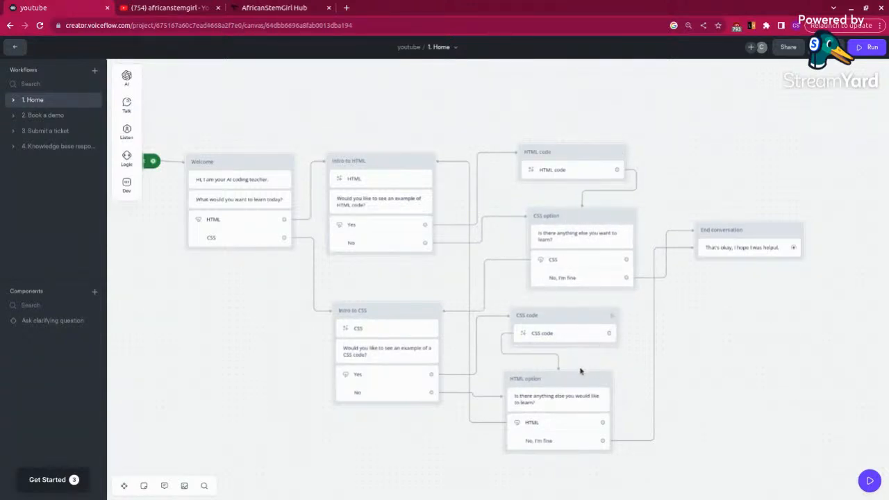
left_click_drag(577, 318, 599, 316)
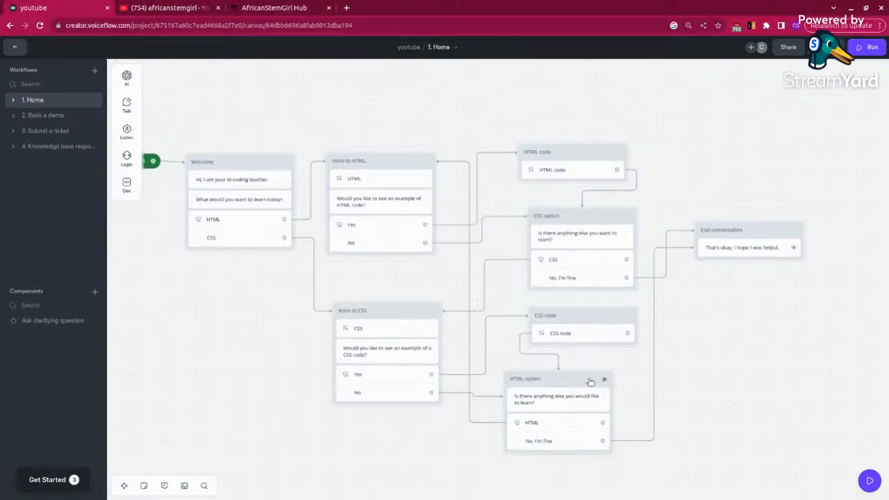
mouse_move(596, 380)
left_mouse_down()
mouse_move(618, 384)
mouse_move(603, 384)
left_mouse_up()
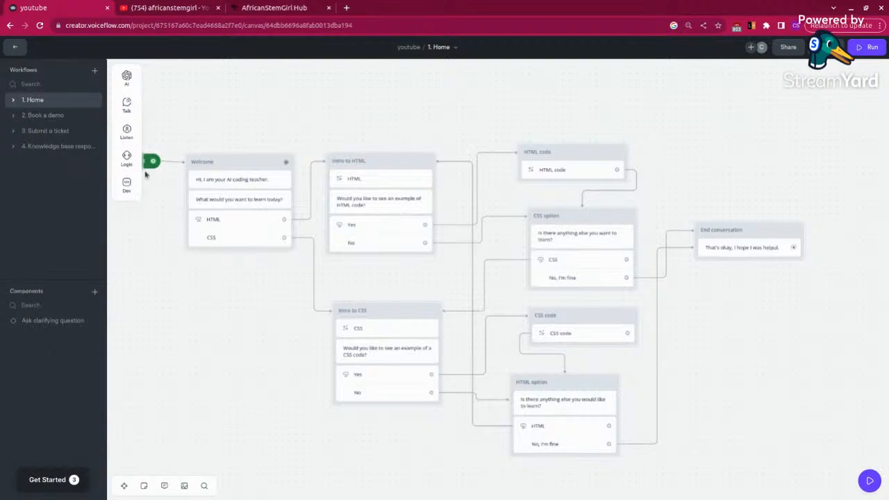
Step: Test the agent in the preview chat: choose HTML, decline its example, choose CSS, accept its example, answer "No, I'm fine", and close the chat
mouse_move(127, 163)
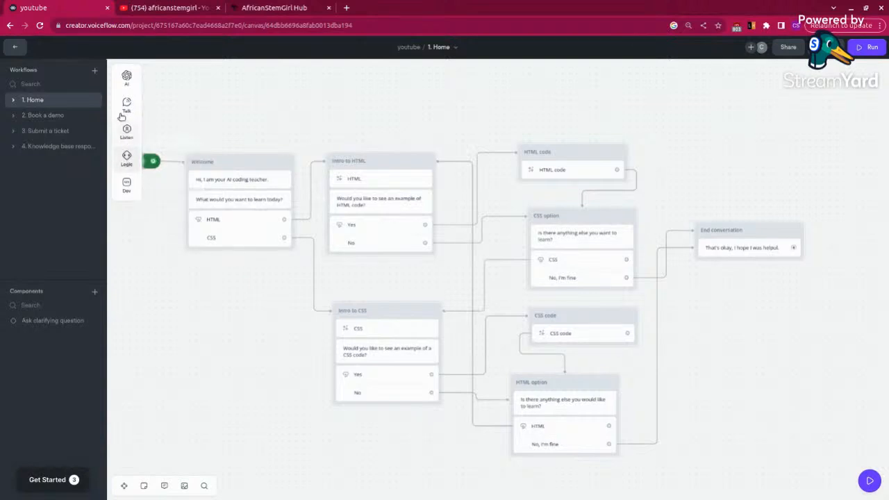
mouse_move(127, 104)
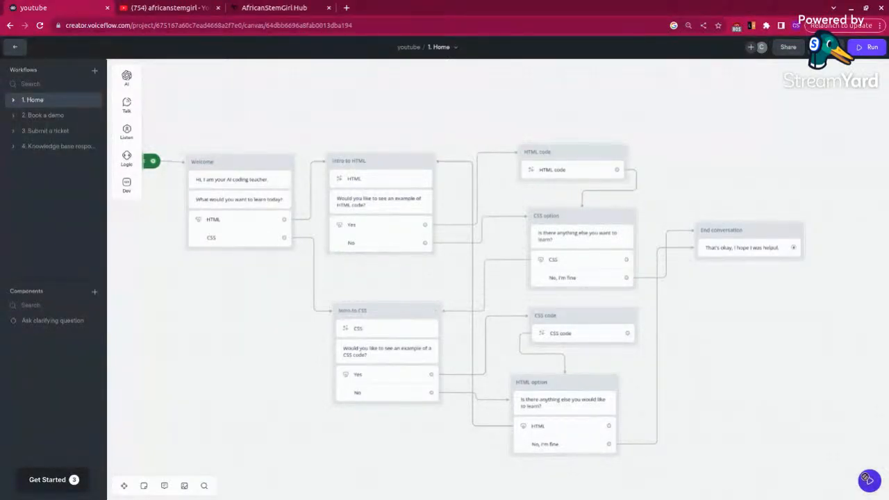
left_click(861, 479)
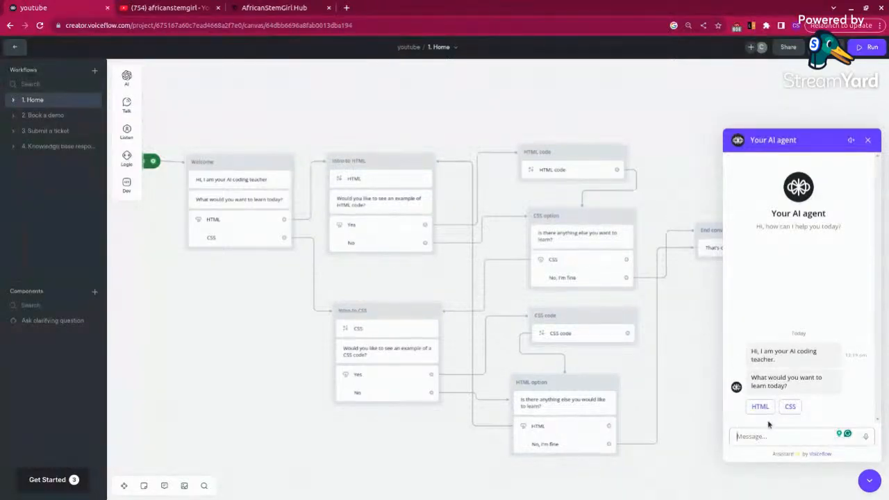
left_click(761, 407)
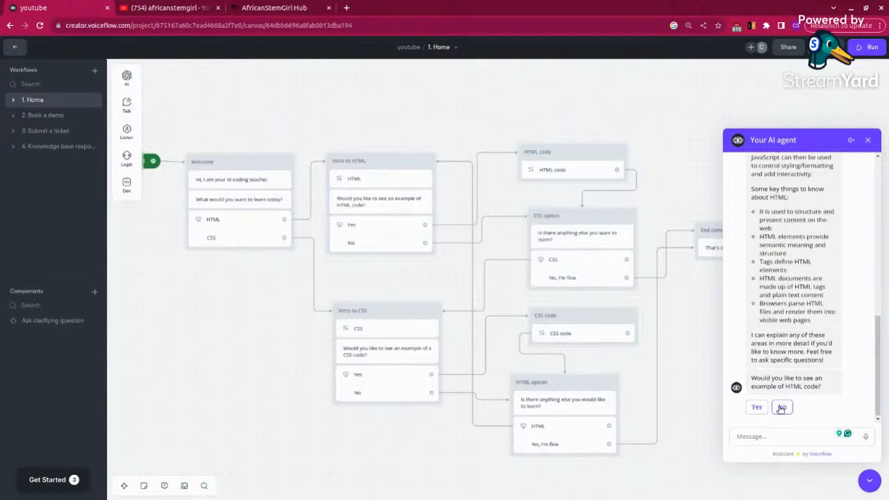
left_click(782, 408)
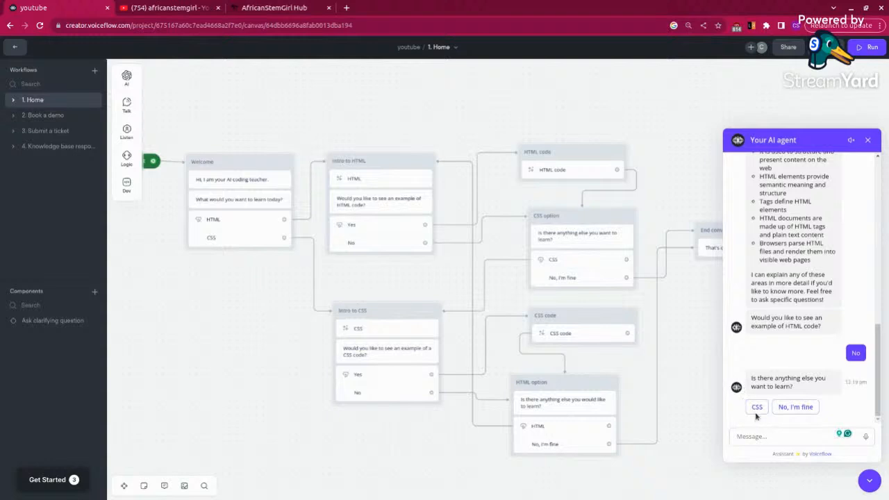
left_click(755, 410)
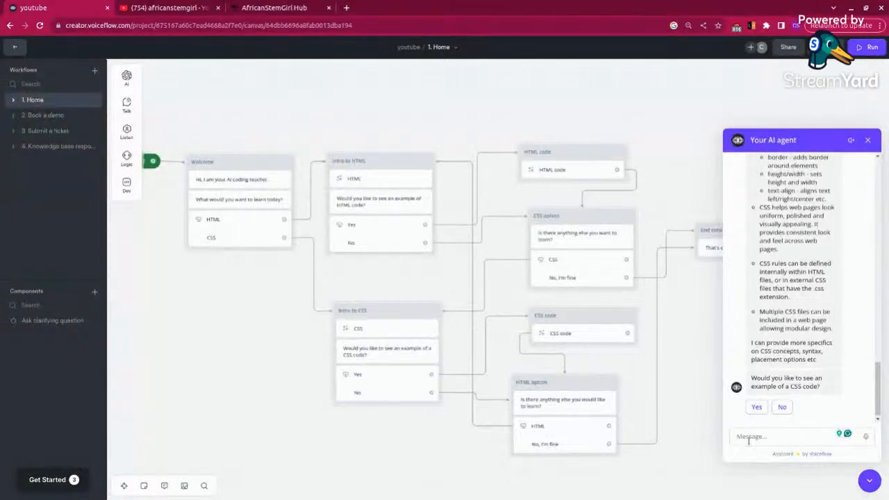
left_click(757, 407)
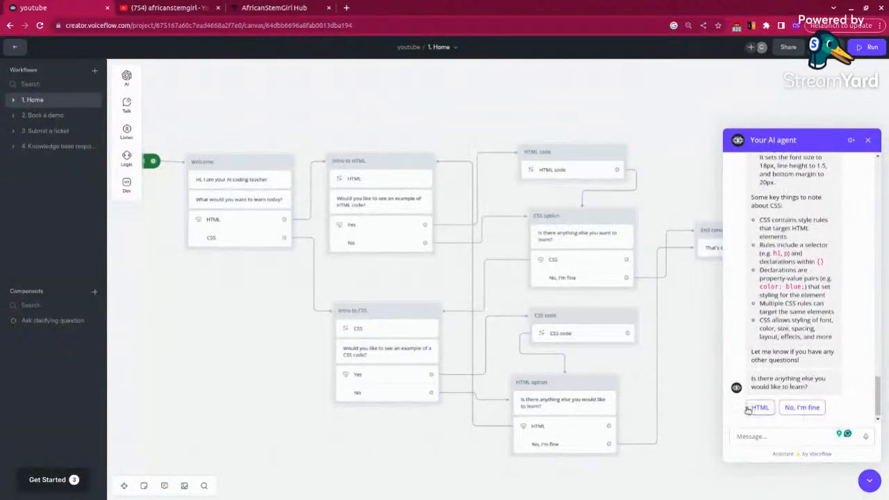
left_click(802, 408)
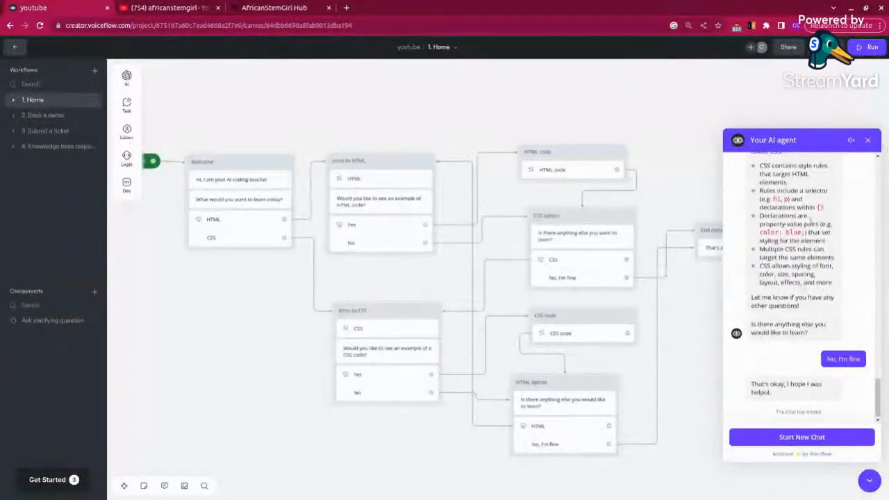
left_click(868, 139)
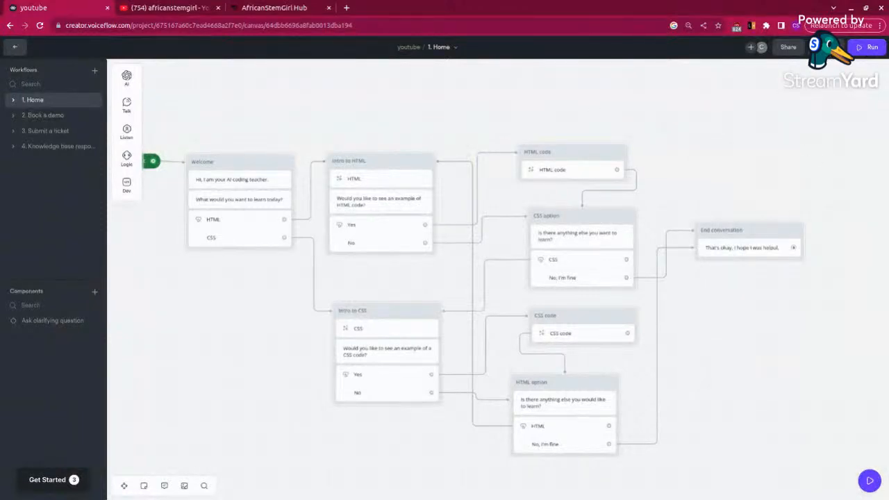
Step: Publish the agent with the version name "HTML & CSS AI Teacher"
left_click(827, 47)
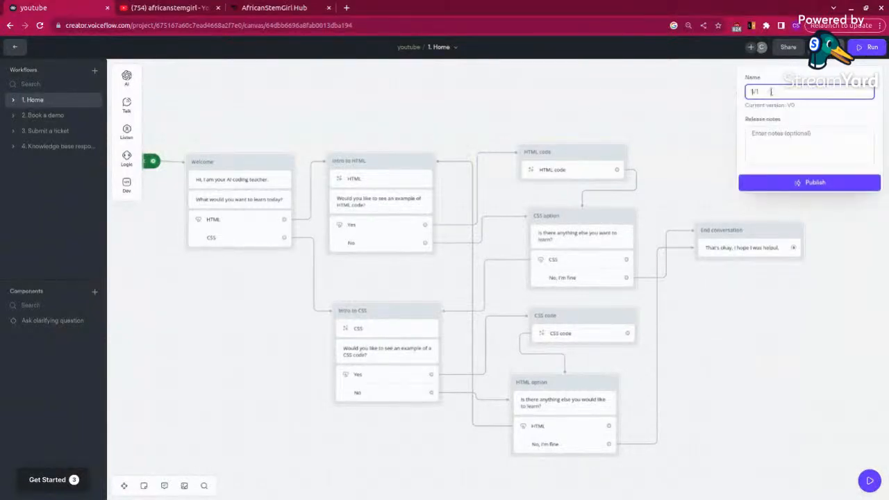
type("HTML")
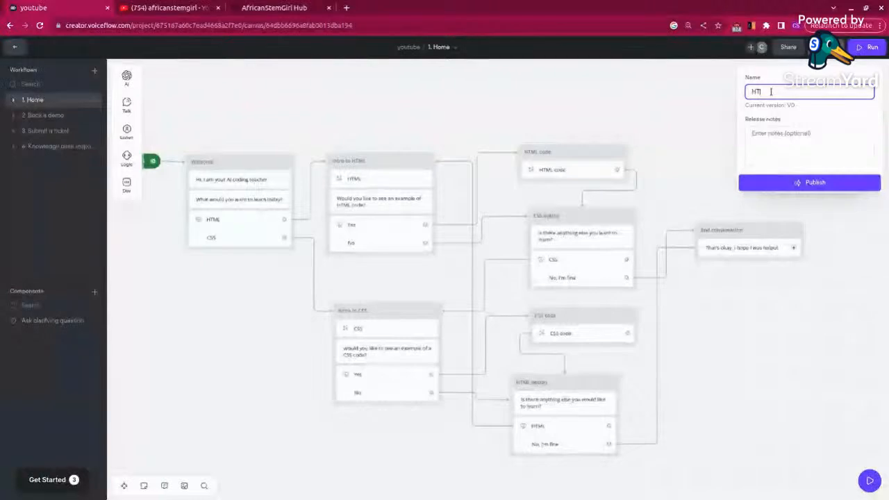
type(" and CSS AI Te")
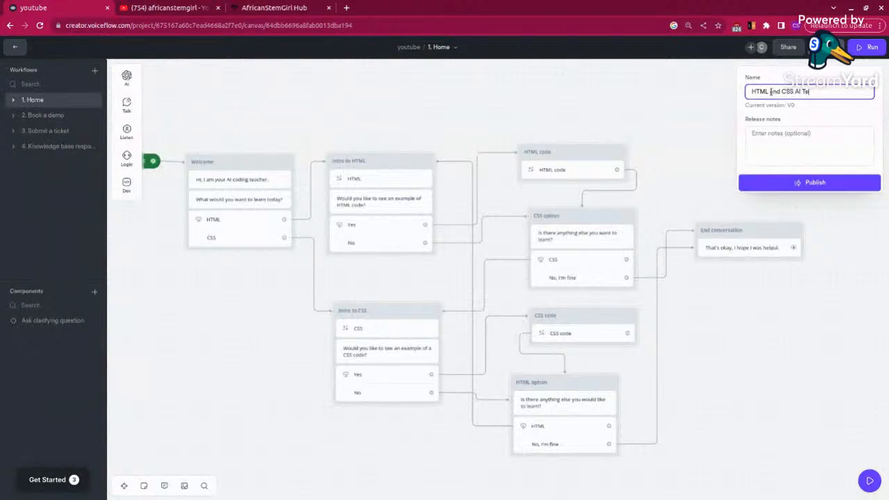
type("acher")
left_click(781, 91)
key("BackSpace")
key("BackSpace")
key("BackSpace")
key("BackSpace")
type("&")
left_click(801, 183)
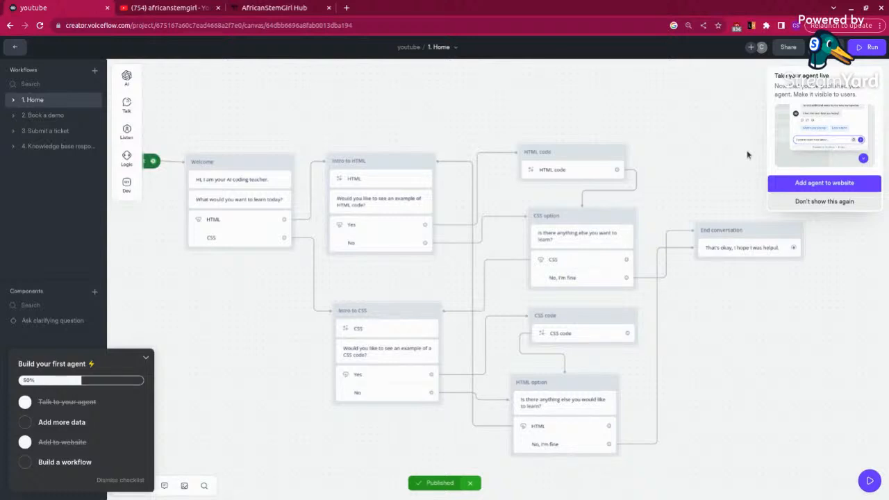
Step: Open the website widget's general settings and set the agent name to "HTML & CSS AI Teacher"
left_click(815, 189)
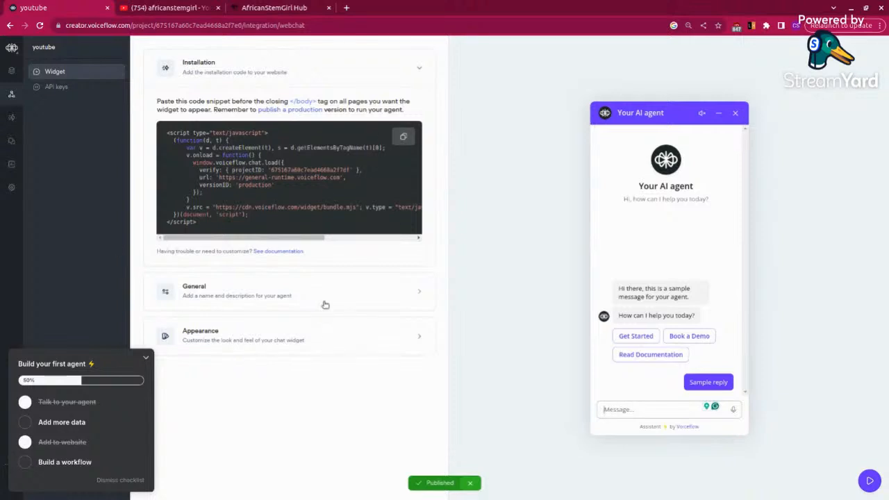
left_click(383, 293)
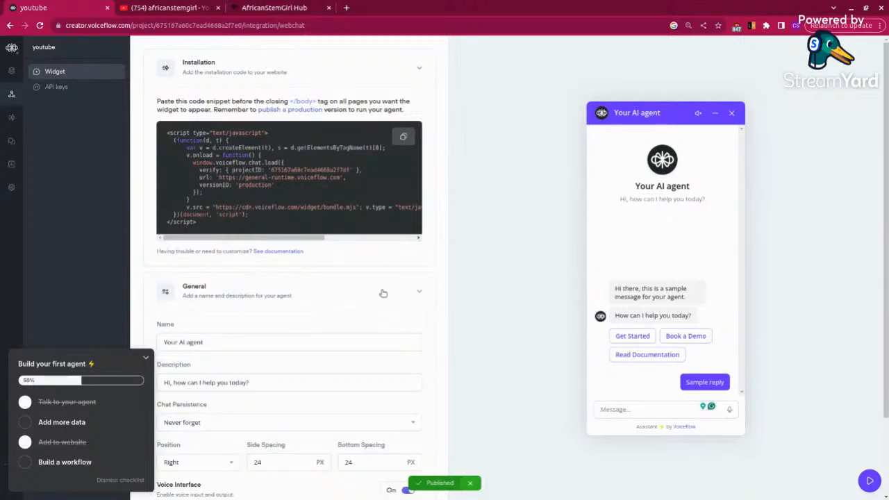
scroll(320, 328, "down", 3)
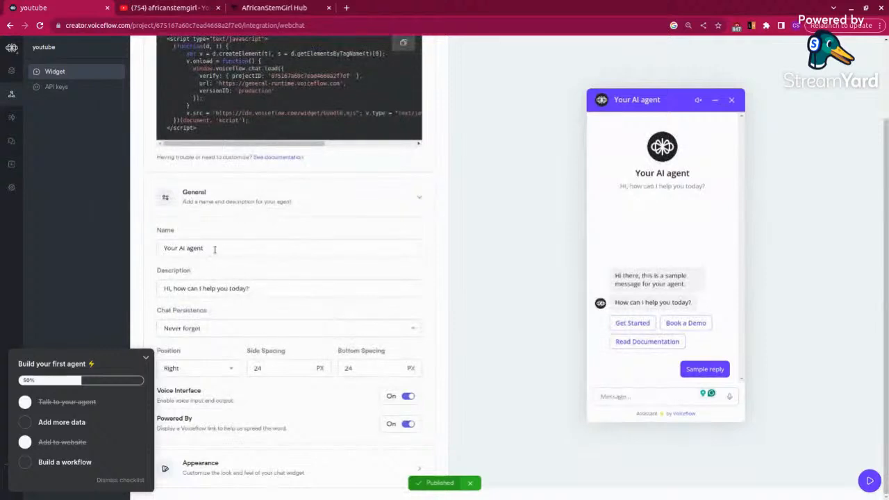
left_click_drag(204, 248, 160, 244)
key("BackSpace")
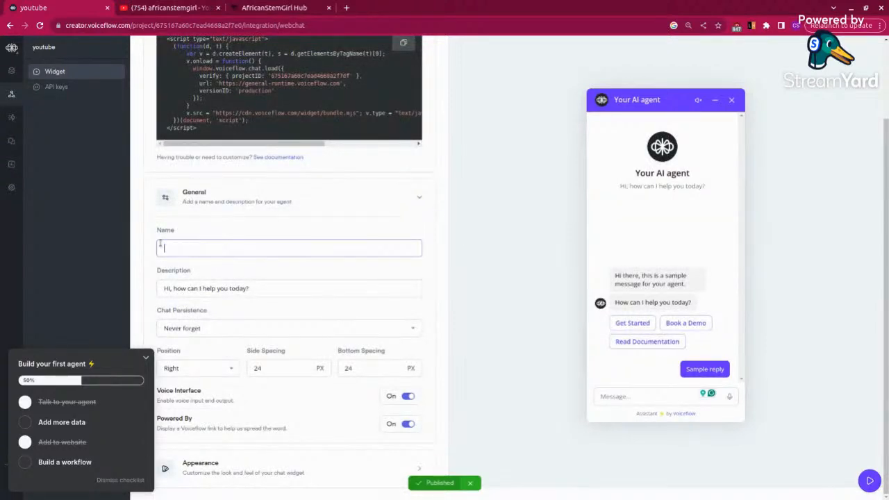
type("HTML ")
type("&")
type(" CS")
type("S Te")
type("A")
type("I Teacher")
left_click(284, 263)
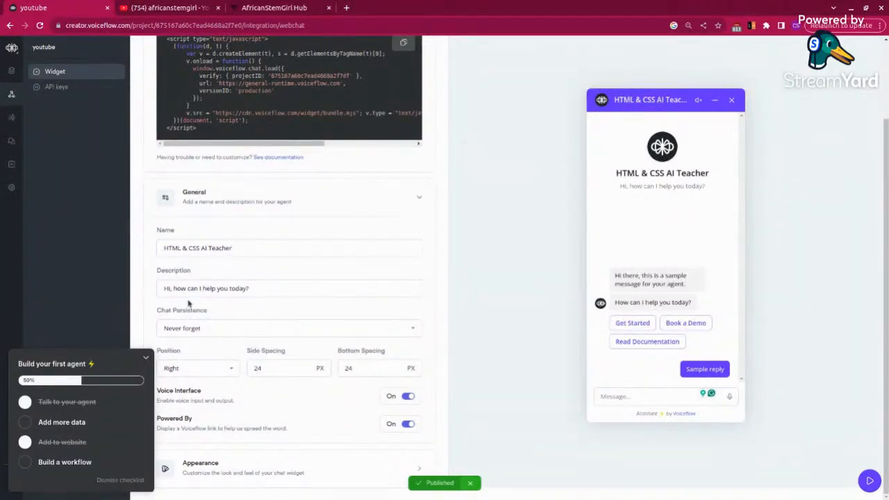
Step: Change the widget description to "Hi, let's learn Introduction to HTML and CSS together."
left_click_drag(257, 289, 175, 289)
key("BackSpace")
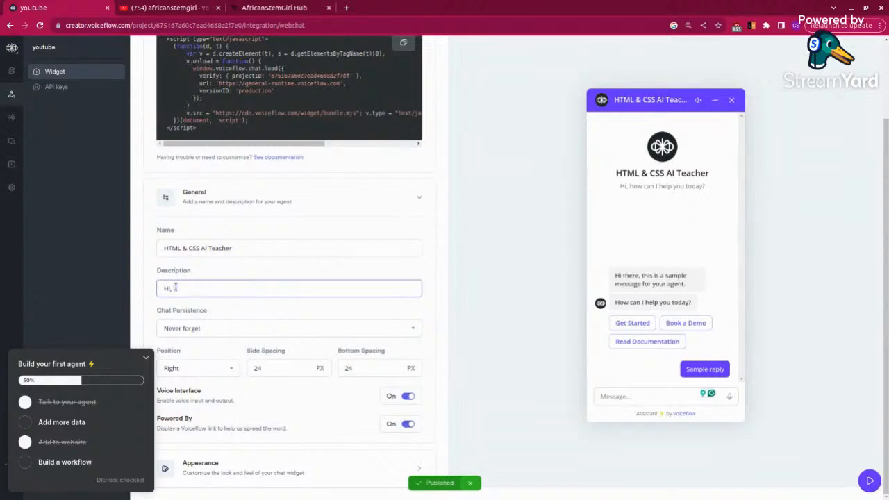
type("let's learn ")
type("HTM")
key("BackSpace")
key("BackSpace")
type("Introduction to HTML and")
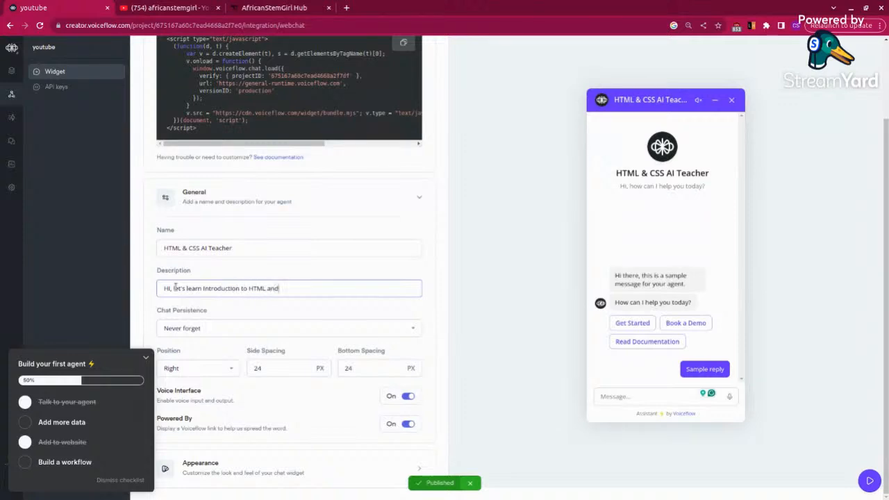
type(" CSS together.")
scroll(314, 295, "up", 2)
scroll(324, 363, "down", 2)
Step: Check the Chat Persistence choices while keeping Never forget, and collapse the "Build your first agent" checklist
left_click(412, 330)
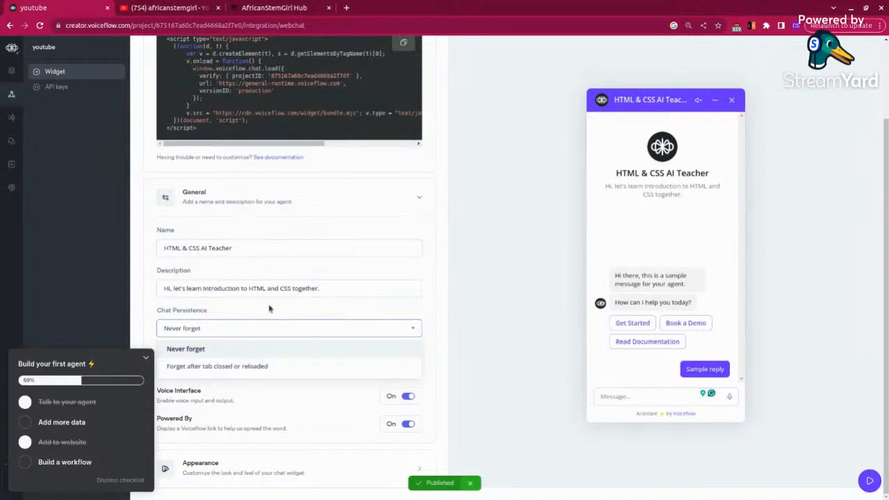
left_click(303, 314)
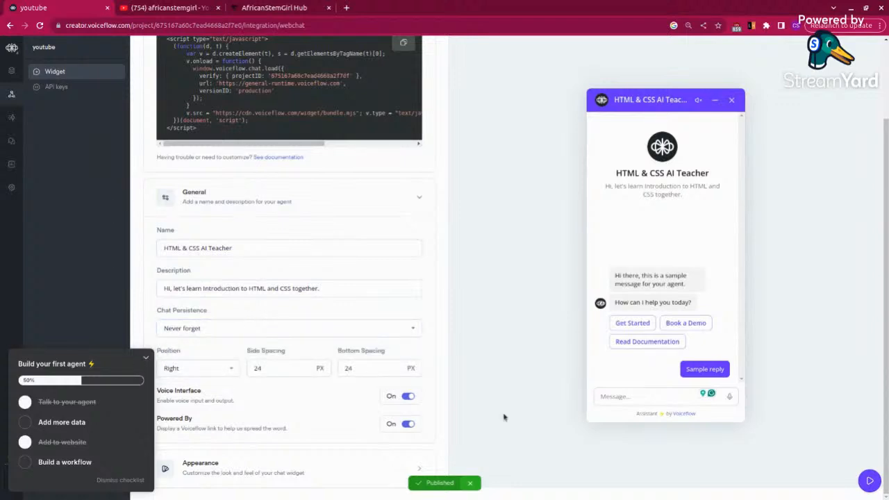
left_click(142, 359)
scroll(245, 400, "up", 1)
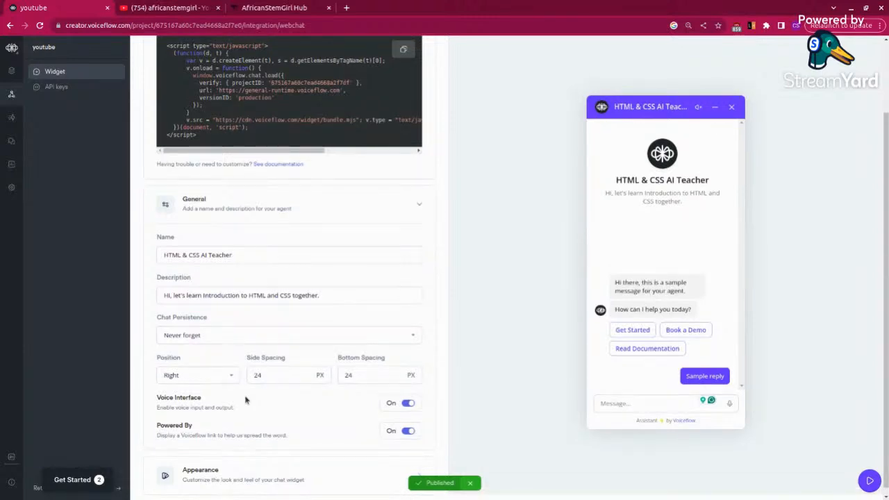
scroll(245, 400, "down", 1)
Step: Turn off the widget's Voice Interface, and switch the Powered By link off and back on
left_click(407, 424)
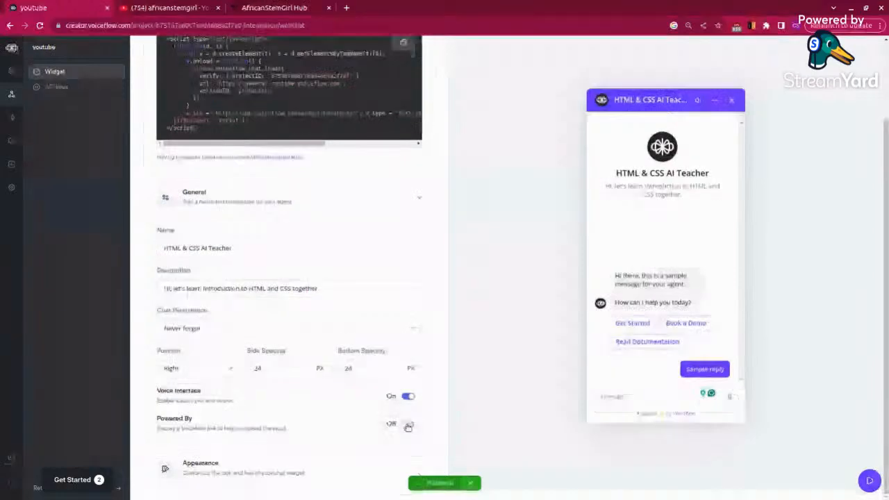
left_click(408, 397)
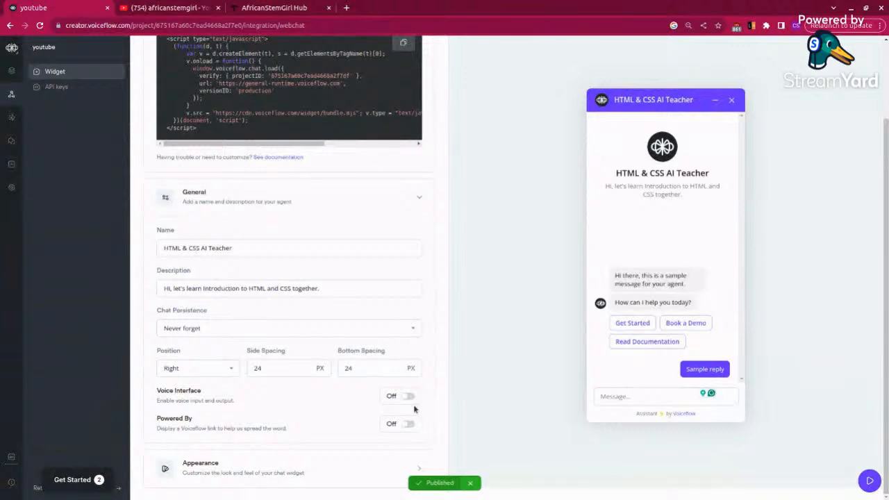
left_click(410, 425)
Step: Expand the widget's Appearance settings and change the main color to orange, hex FF9105
left_click(296, 464)
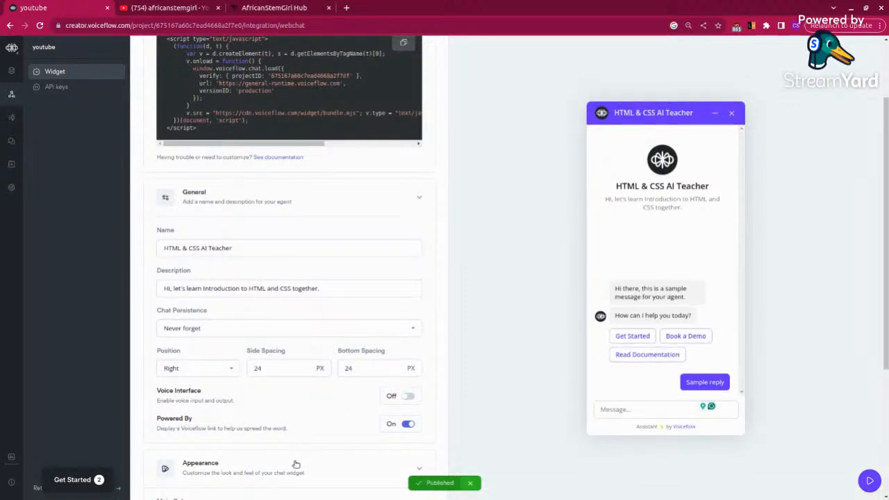
scroll(334, 352, "down", 1)
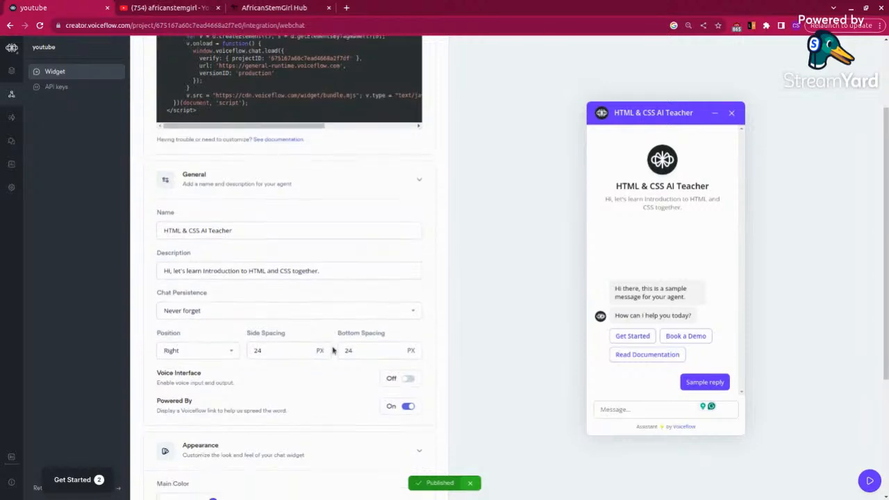
scroll(334, 351, "up", 2)
scroll(333, 353, "down", 1)
scroll(334, 373, "down", 3)
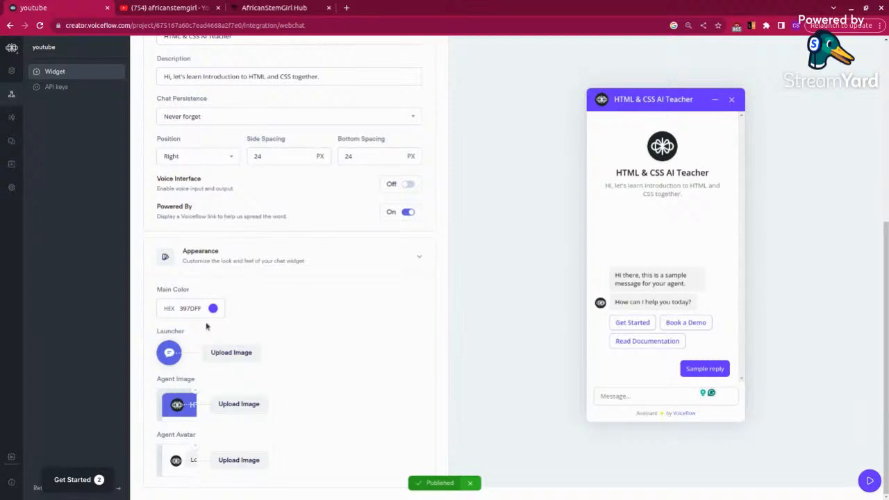
left_click(214, 310)
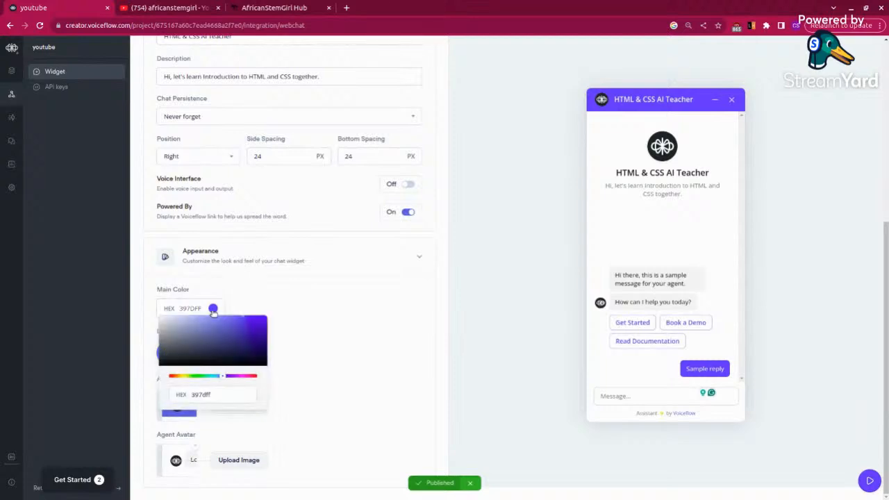
left_click(181, 379)
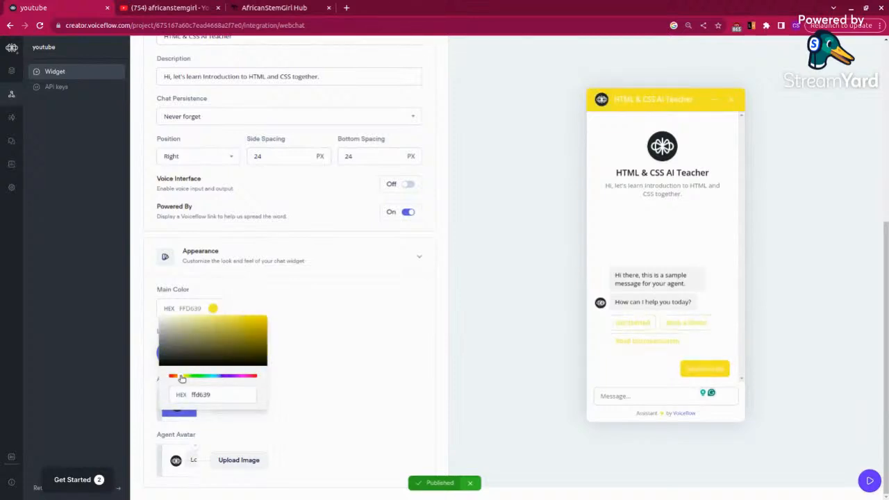
left_click(177, 376)
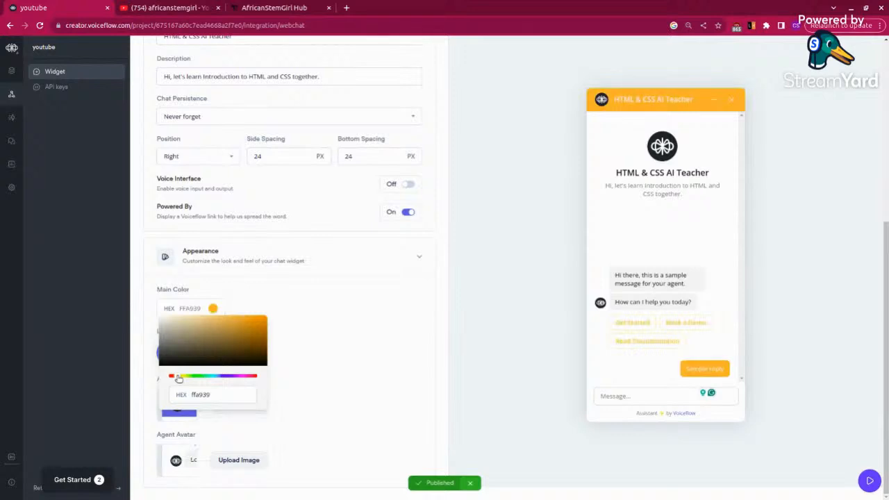
left_click_drag(244, 321, 266, 317)
left_click(322, 330)
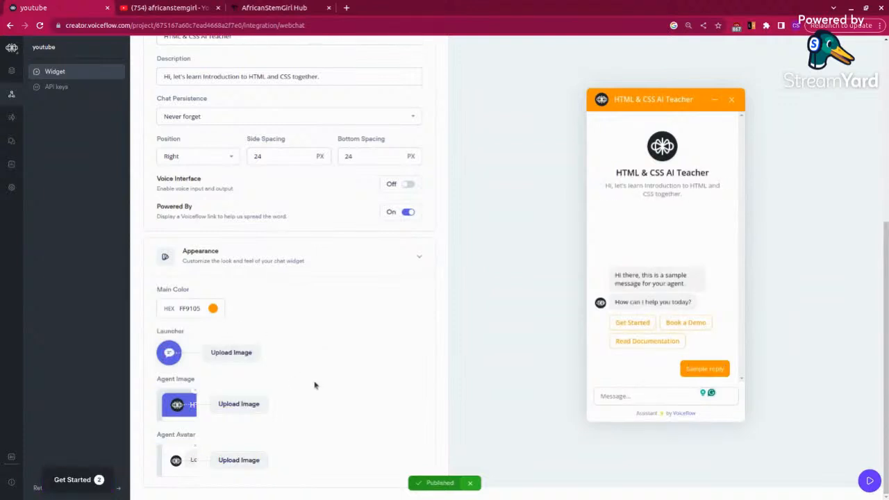
Step: Upload the black African Stem Girl wordmark logo from Documents > ASG stuff > africastemgirllogos > logos as the Agent Image
scroll(316, 382, "up", 1)
scroll(316, 382, "down", 1)
left_click(239, 405)
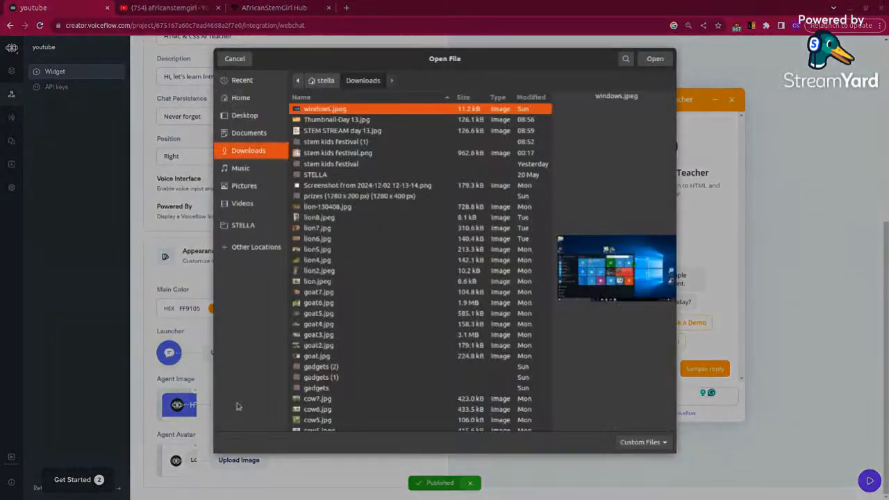
left_click(249, 133)
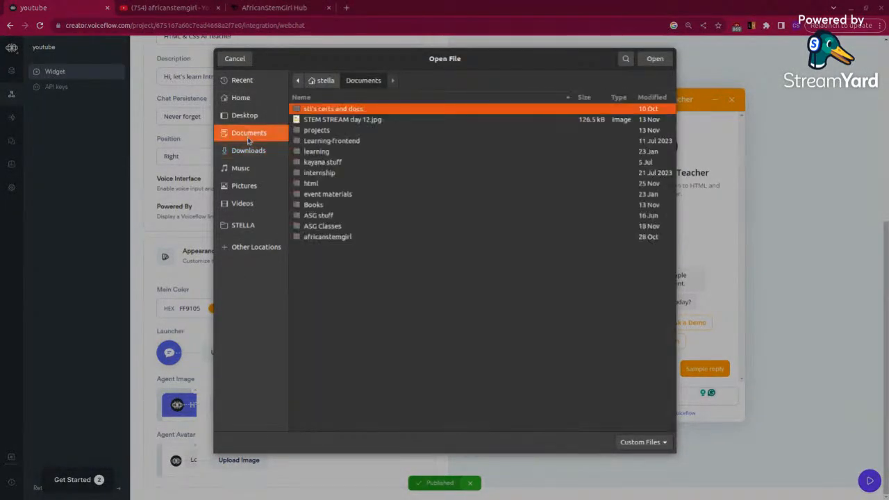
double_click(323, 238)
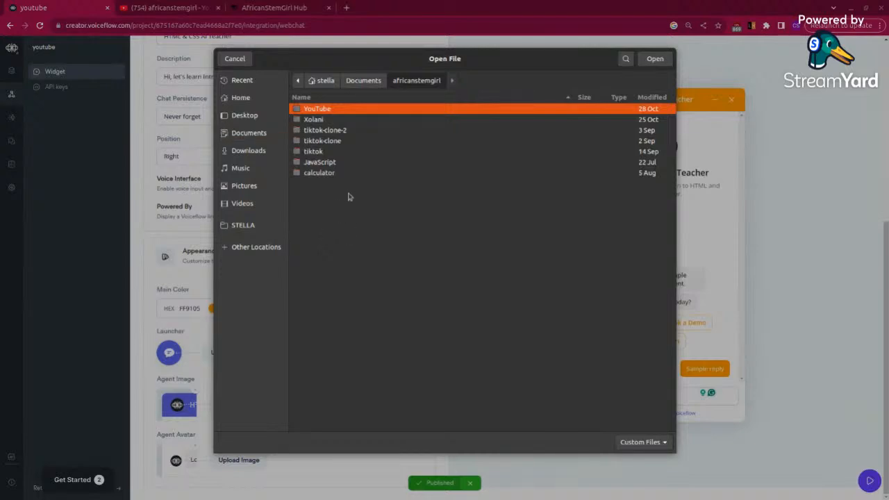
left_click(362, 82)
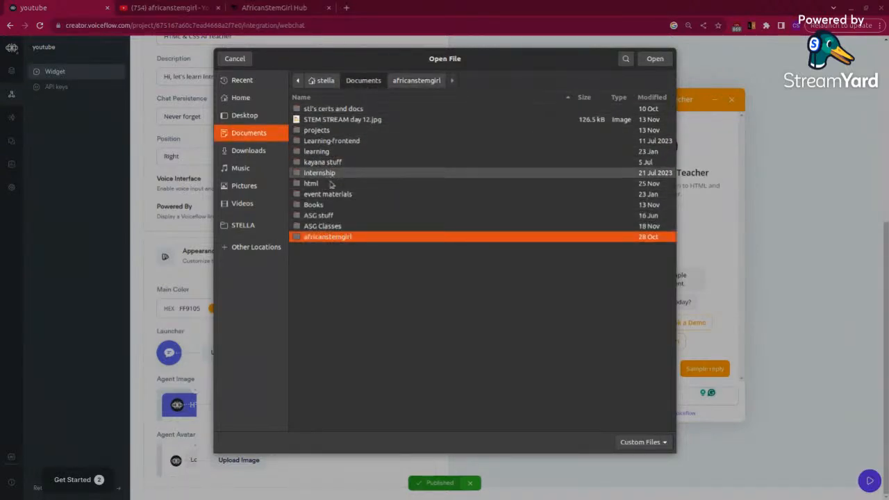
double_click(318, 215)
double_click(327, 173)
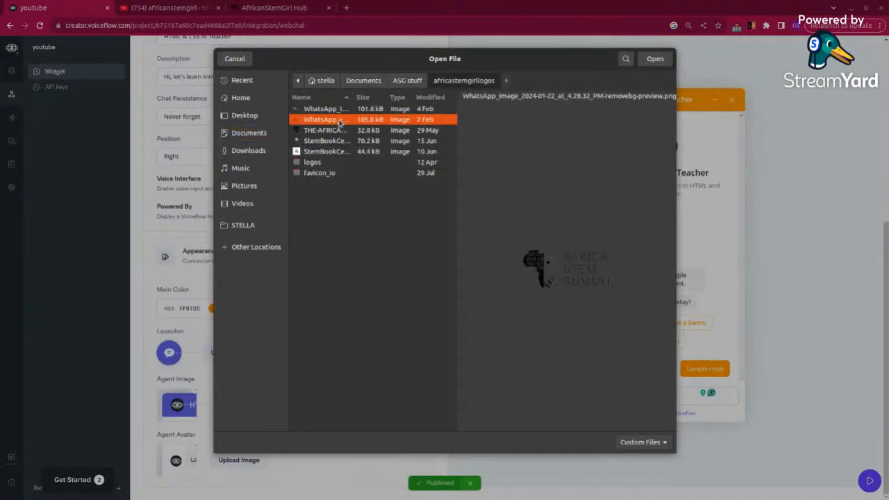
double_click(316, 162)
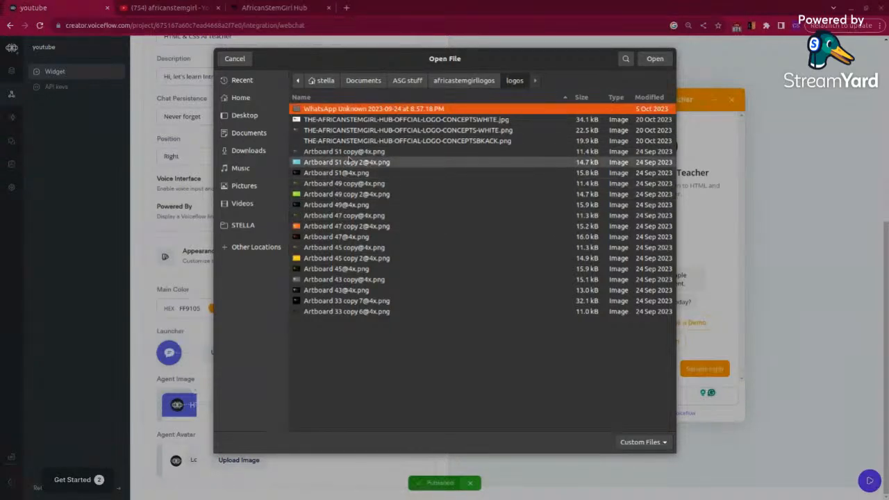
left_click(333, 141)
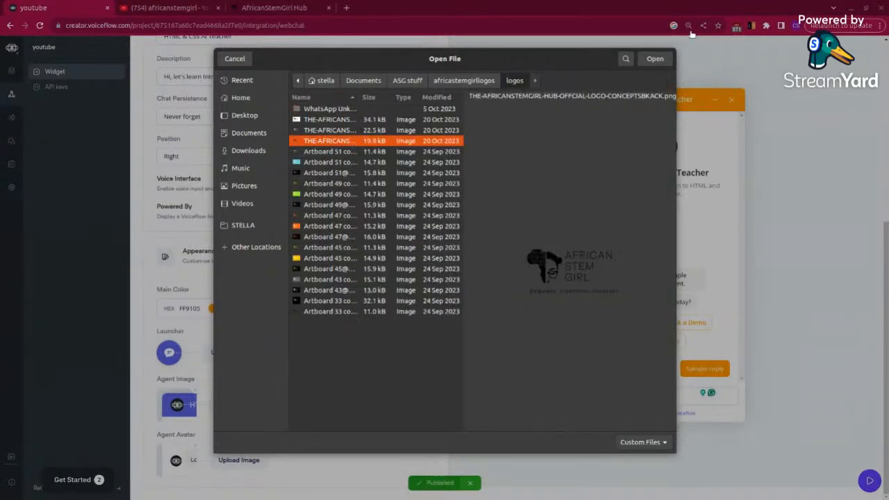
left_click(651, 60)
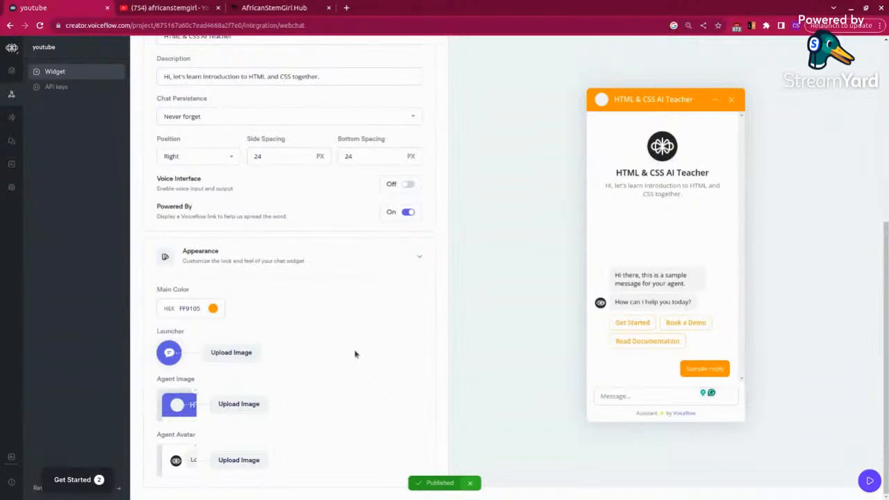
Step: Replace the Agent Image with THE-AFRICAN-STEM-GIRL-ICON.png from the africastemgirllogos folder
left_click(226, 410)
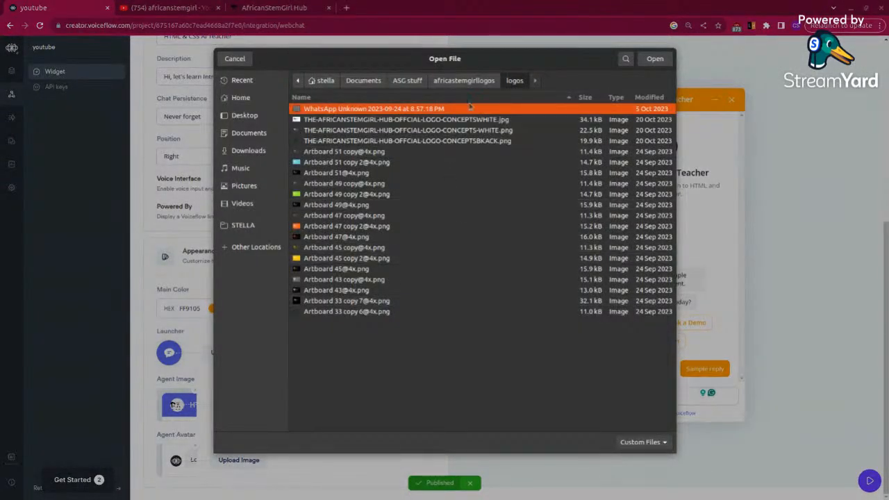
left_click(464, 81)
left_click(358, 130)
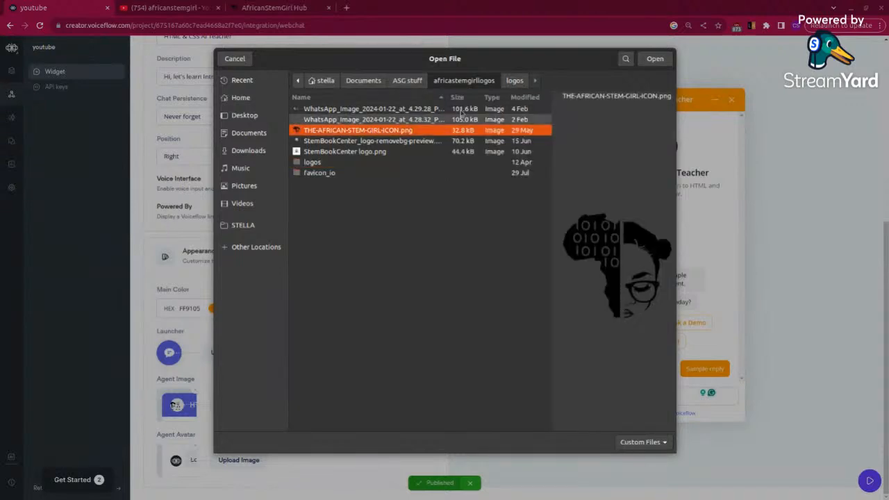
left_click(642, 58)
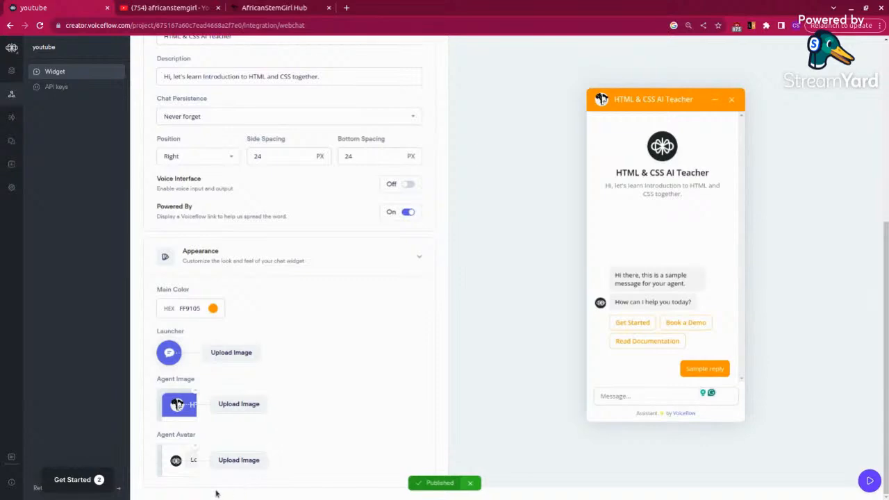
Step: Upload THE-AFRICAN-STEM-GIRL-ICON.png as the Agent Avatar
left_click(241, 466)
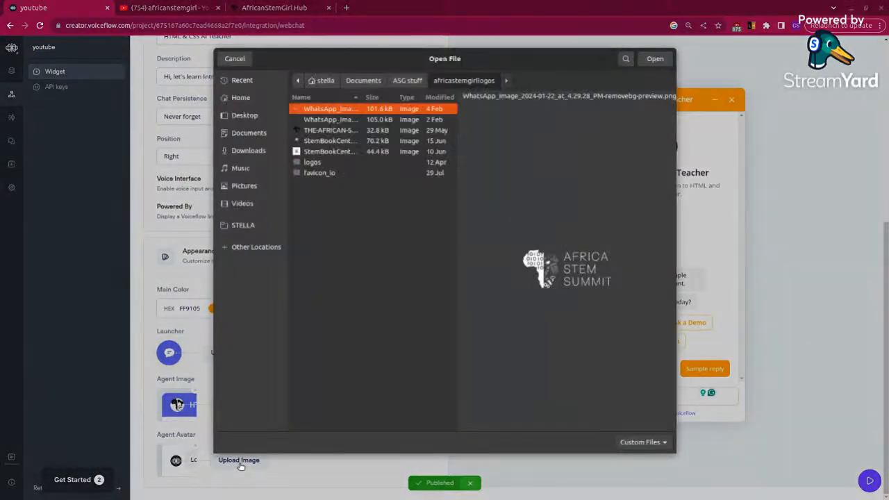
left_click(341, 131)
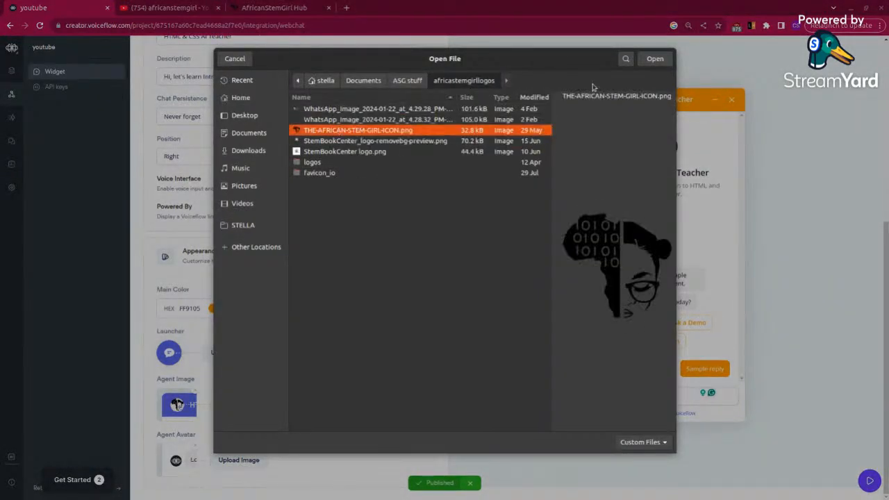
left_click(655, 59)
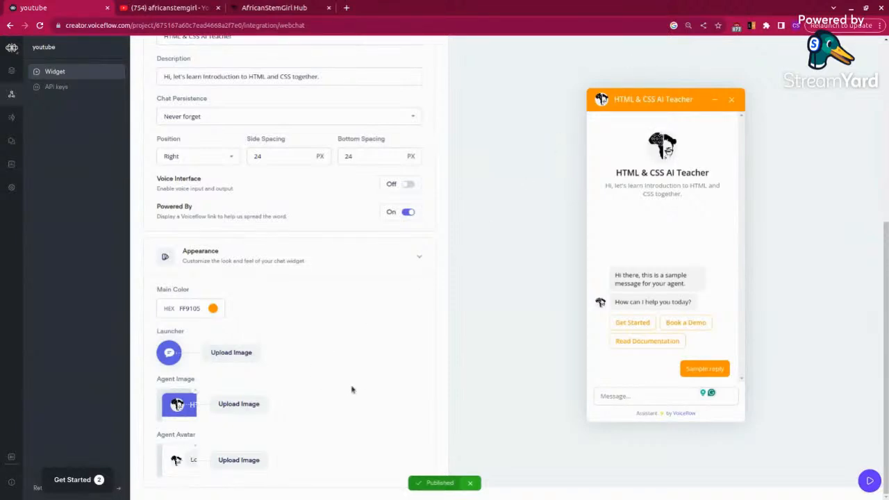
left_click(236, 359)
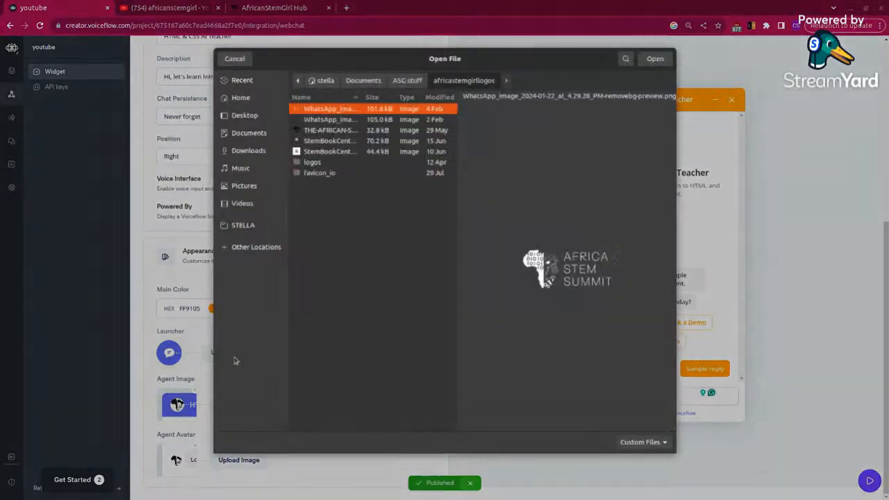
left_click(350, 131)
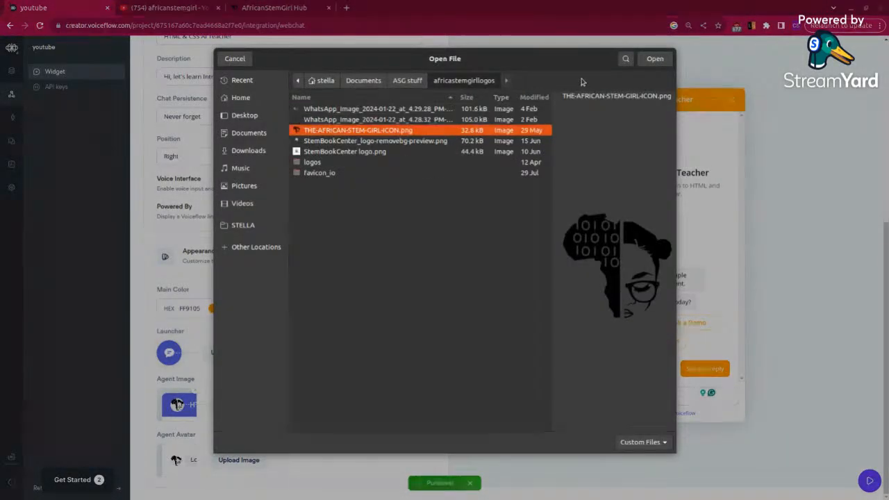
left_click(235, 59)
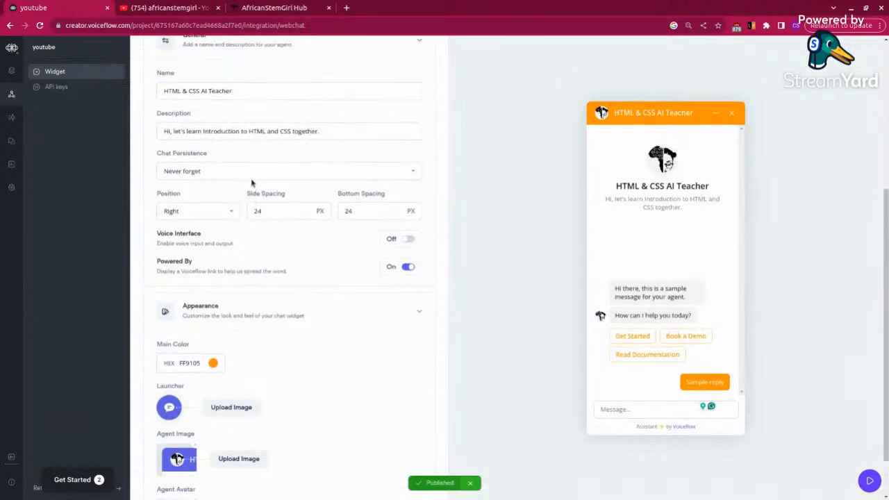
scroll(252, 183, "up", 1)
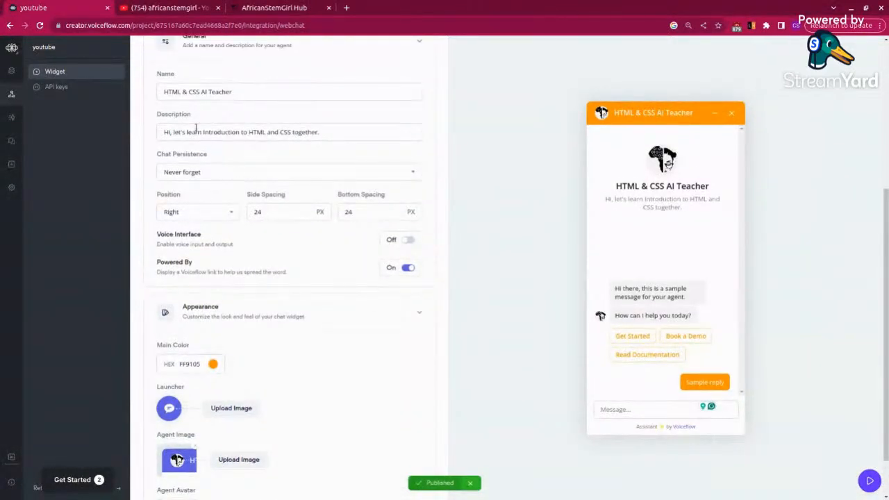
left_click(200, 93)
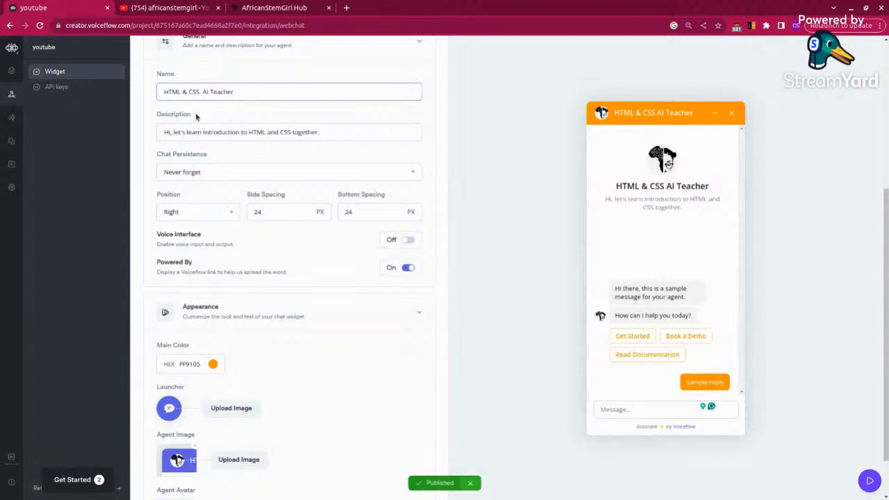
Step: Insert AFRICANSTEMGIRL before "AI Teacher" in the widget's name and remove it again
type("AFRICANSTEMGIRLA")
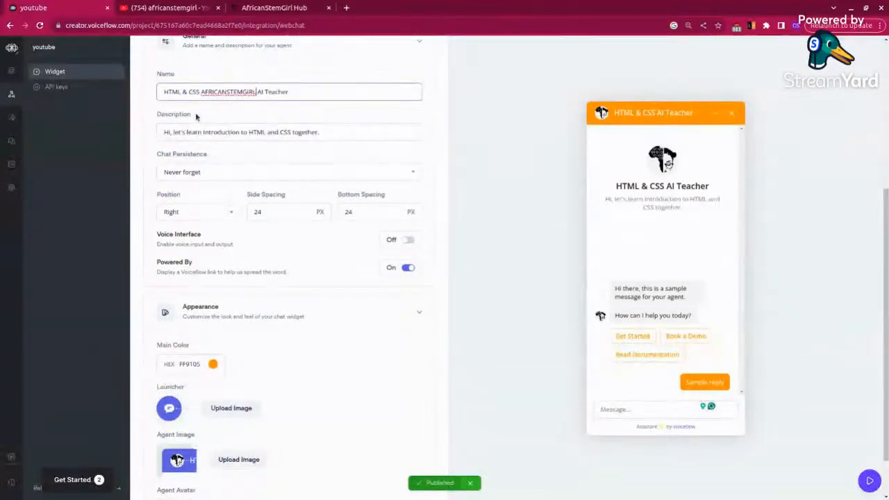
left_click(294, 115)
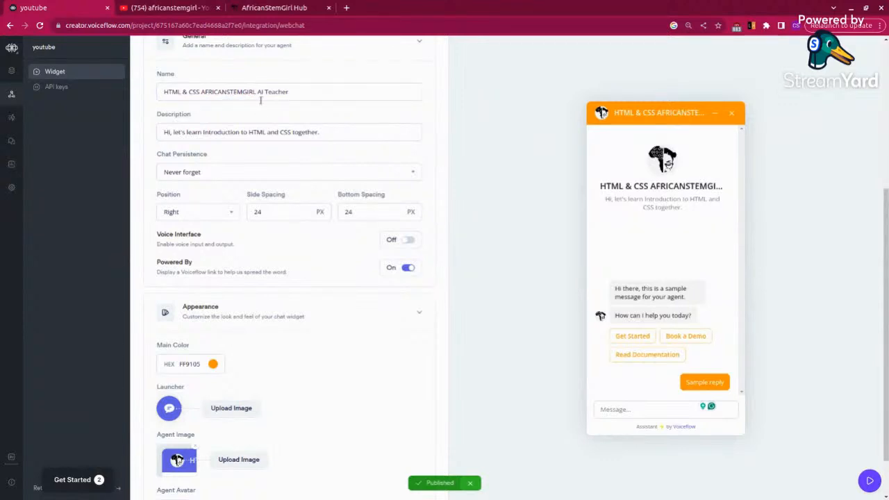
left_click_drag(255, 96, 204, 91)
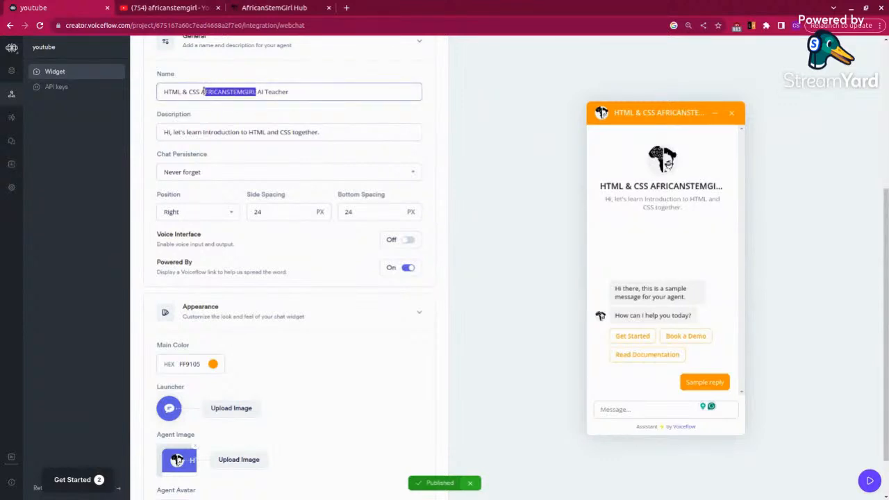
key("BackSpace")
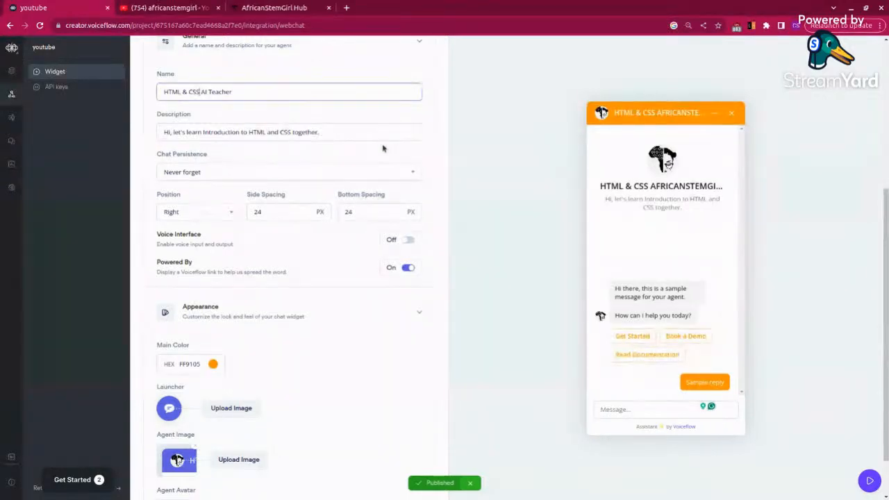
Step: Open the live chat widget to check its greeting and styling, and end the chat
scroll(308, 179, "up", 3)
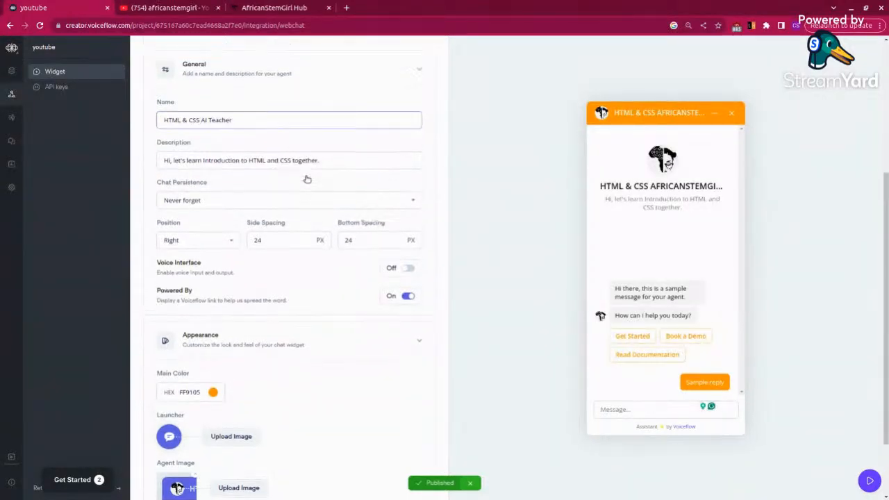
scroll(297, 187, "up", 1)
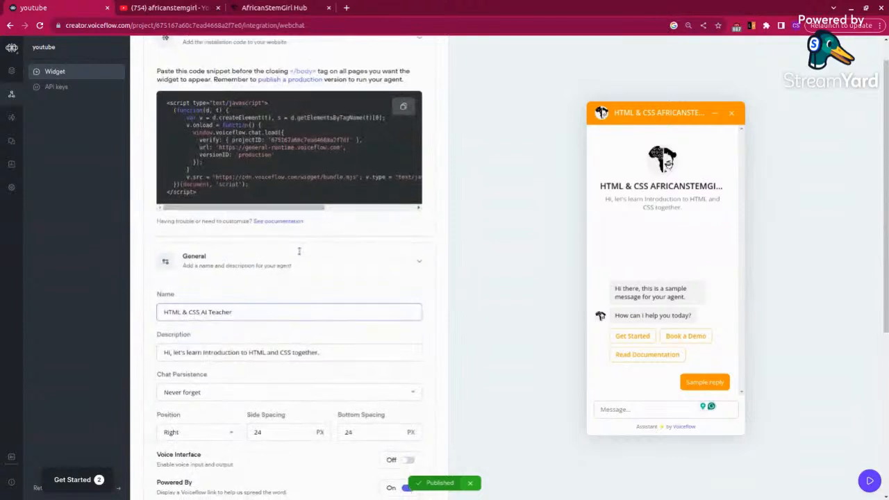
scroll(301, 254, "up", 1)
scroll(301, 255, "down", 1)
scroll(301, 255, "up", 2)
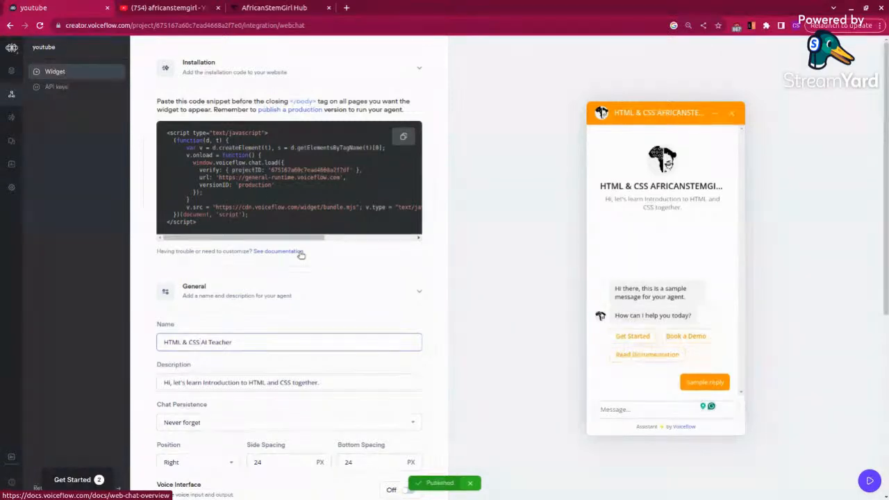
left_click(872, 482)
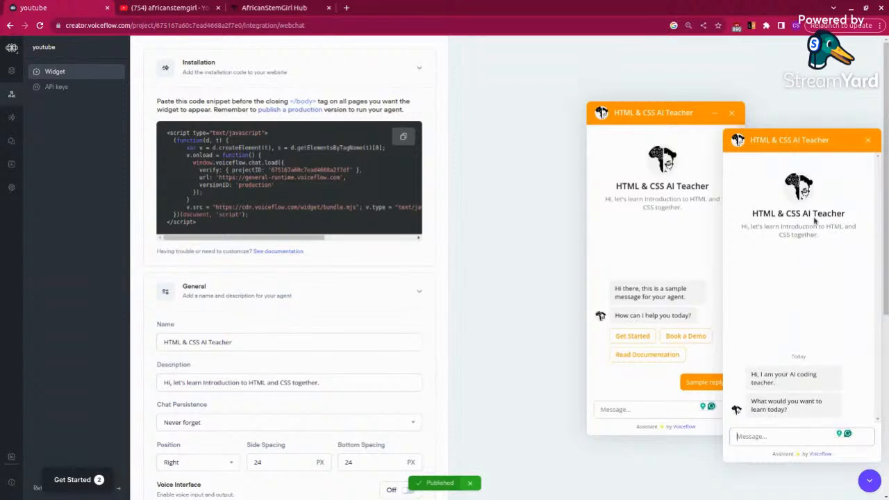
left_click(869, 143)
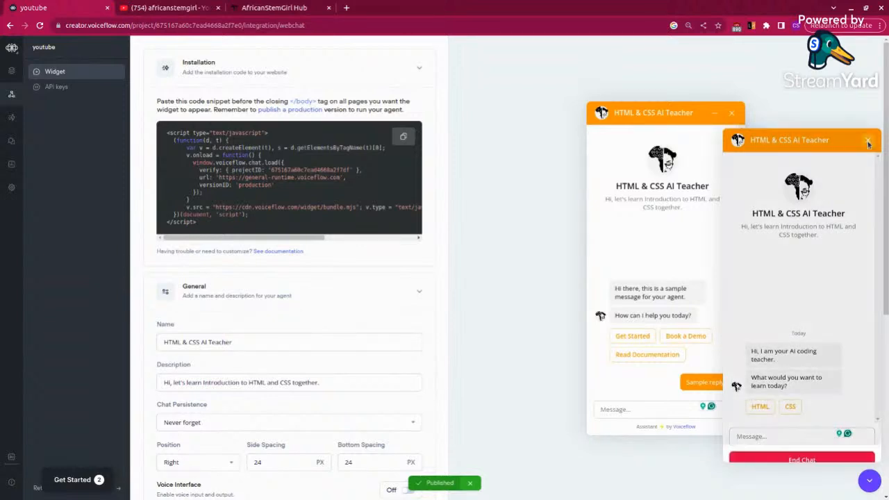
left_click(826, 430)
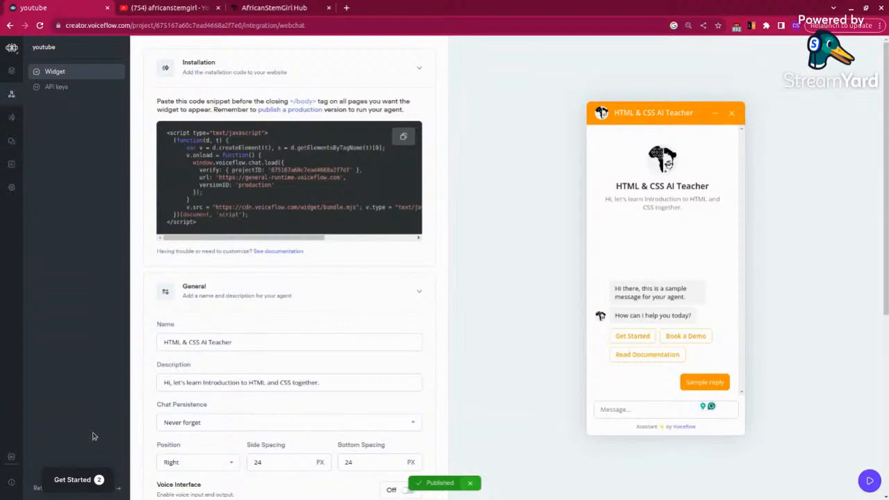
Step: Dismiss the "Build your first agent" checklist and return to the Home workflow canvas
left_click(81, 480)
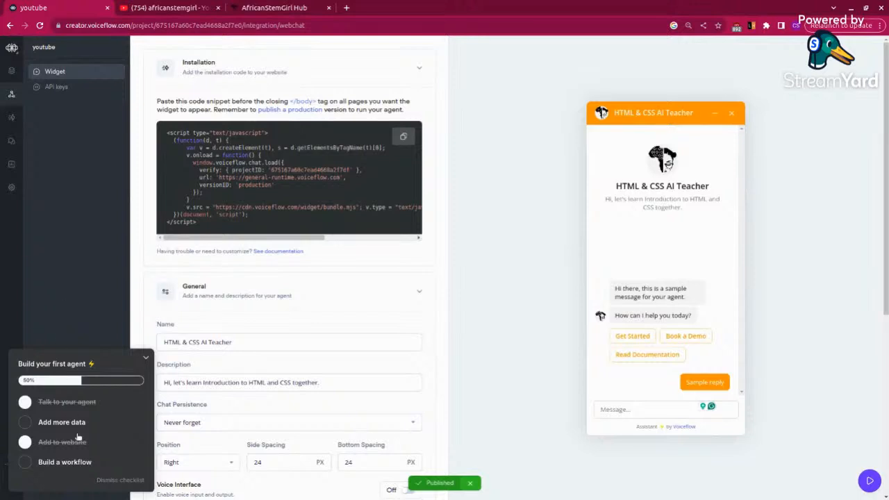
left_click(110, 485)
left_click(71, 492)
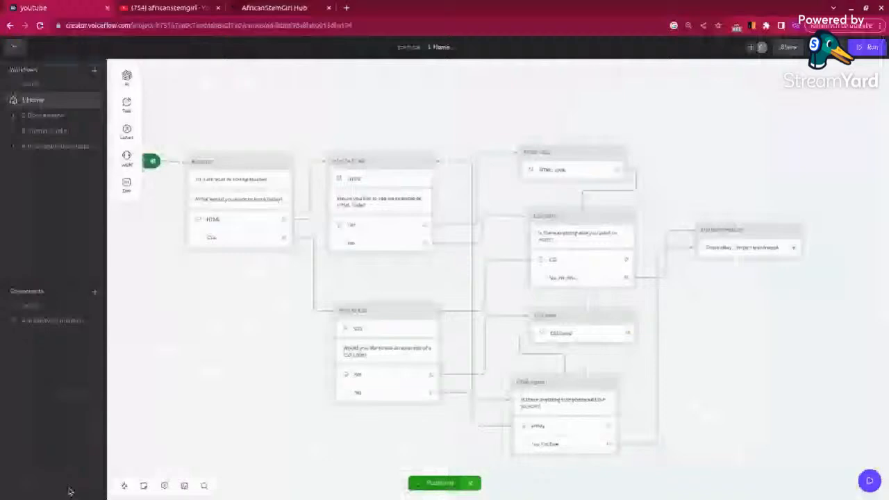
Step: Review the prototype's share link settings, including the appearance and agent persona options, and close them
left_click(785, 47)
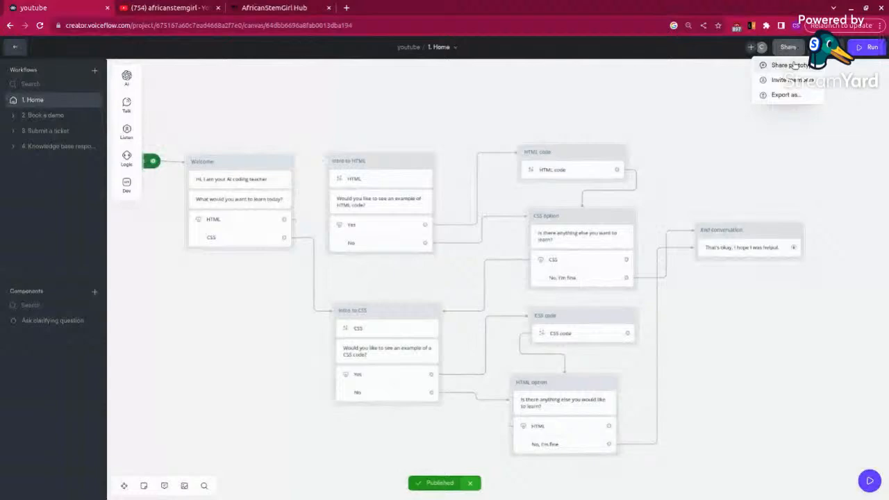
left_click(792, 65)
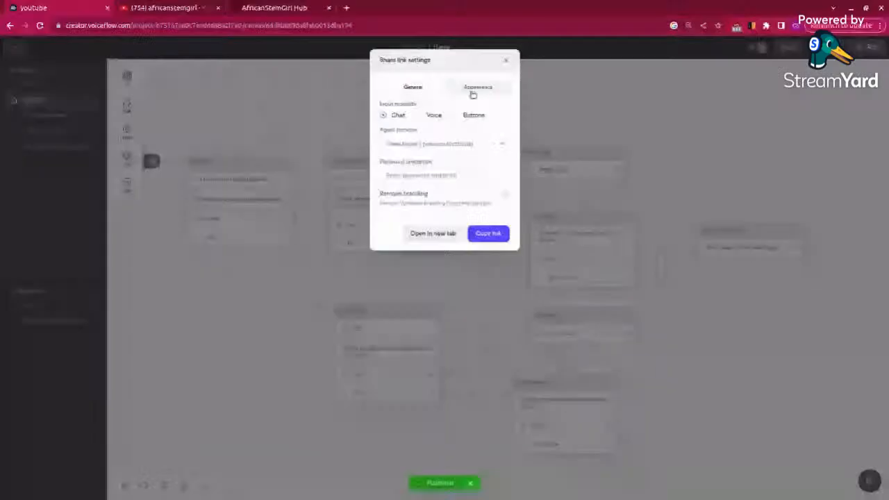
left_click(477, 88)
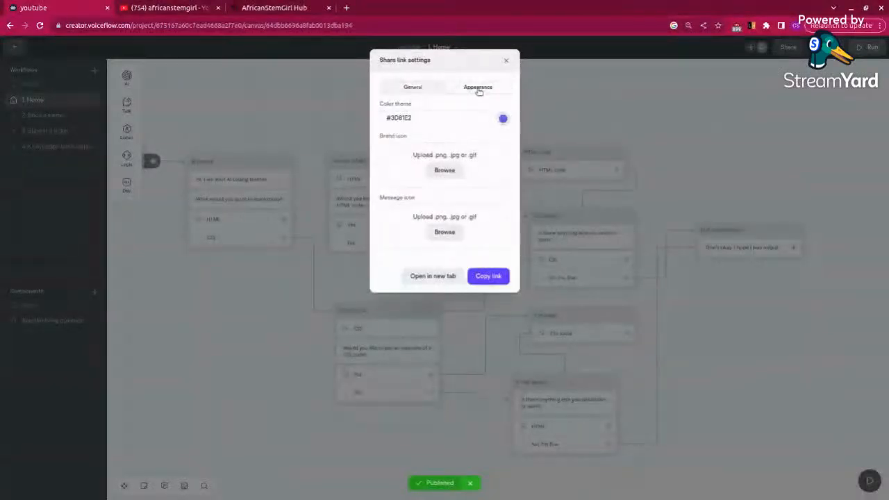
left_click(414, 88)
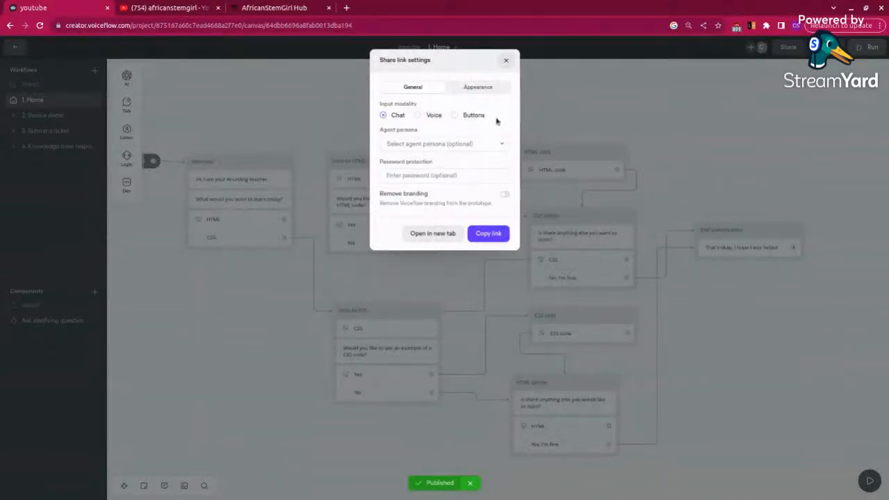
left_click(489, 148)
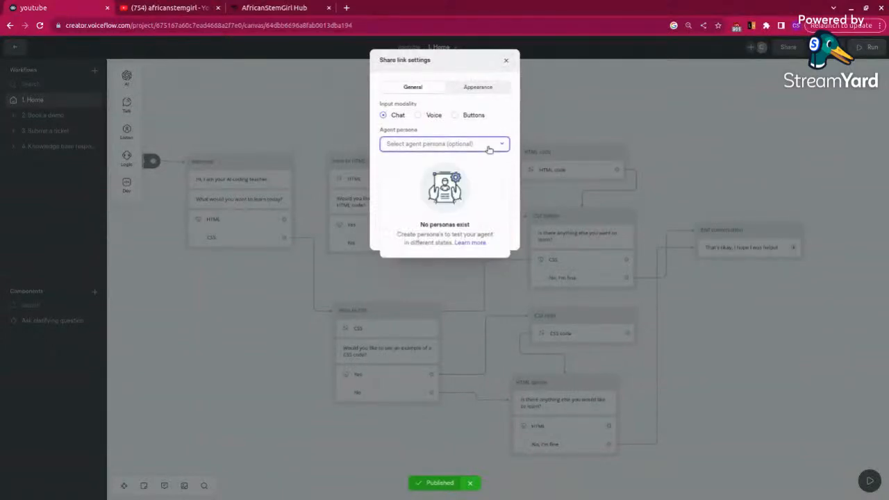
left_click(550, 129)
left_click(544, 129)
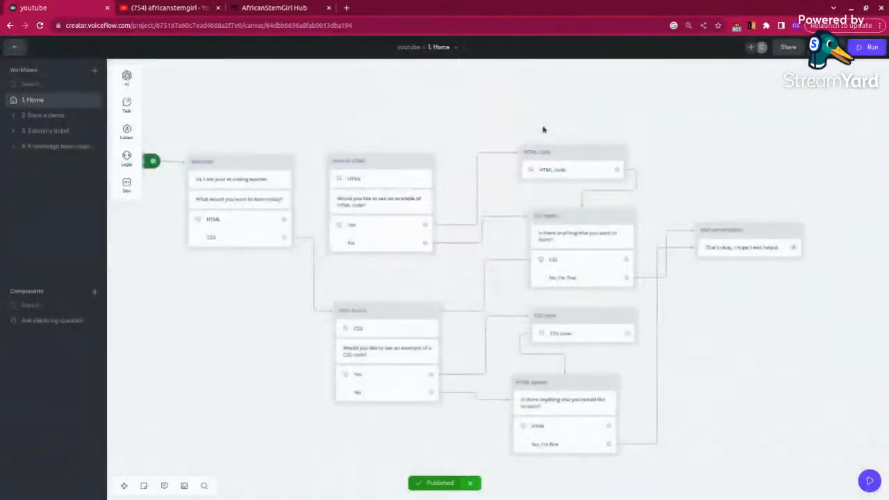
Step: Look at the agent export and workspace invitation options, closing each without exporting or inviting anyone
left_click(788, 49)
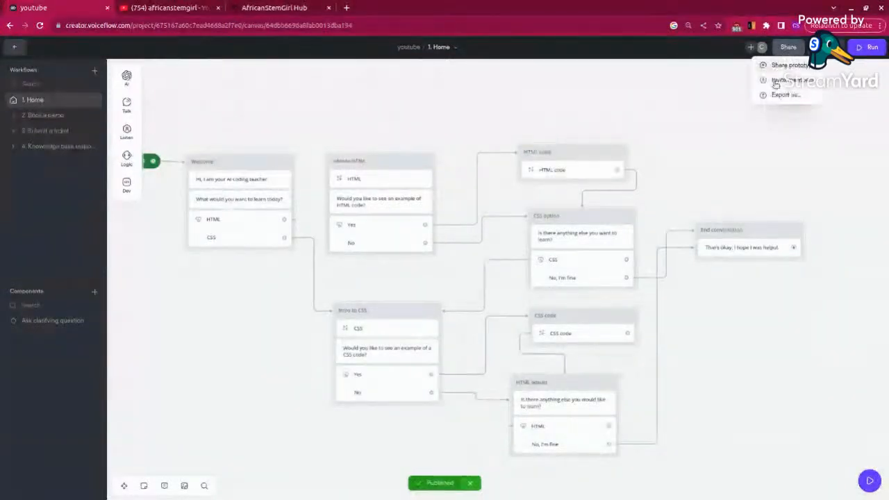
left_click(784, 95)
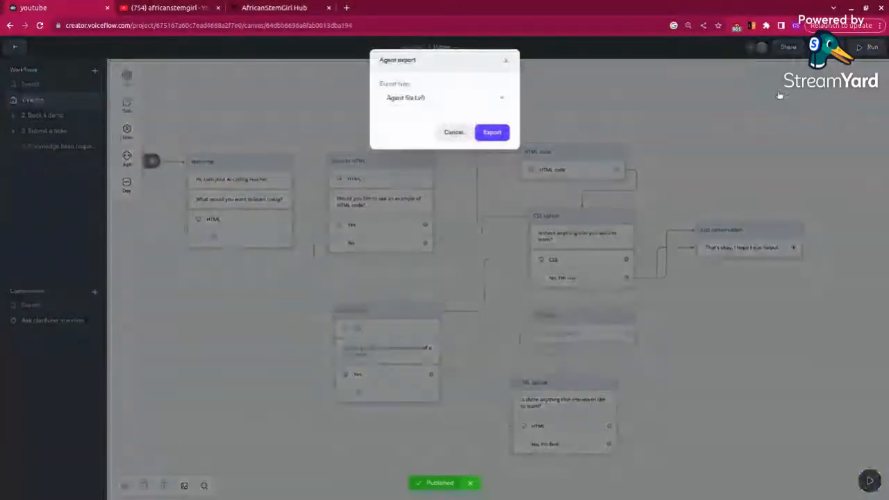
left_click(506, 60)
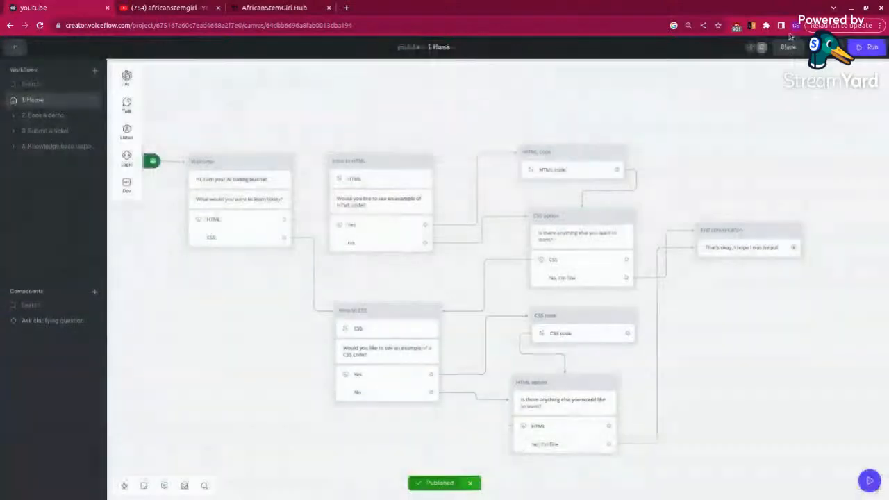
left_click(788, 48)
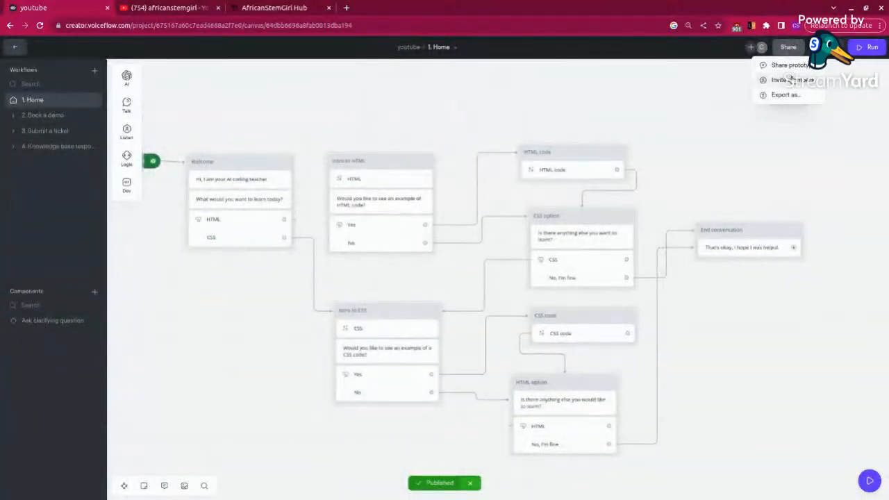
left_click(791, 80)
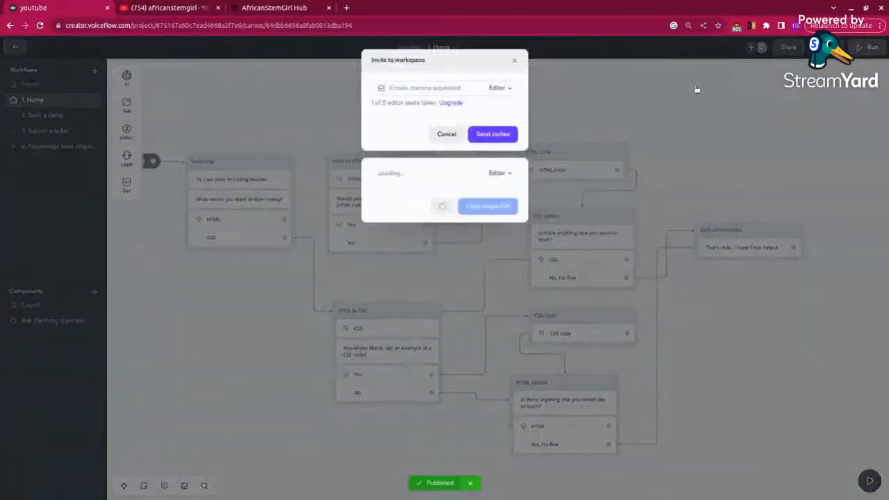
left_click(671, 103)
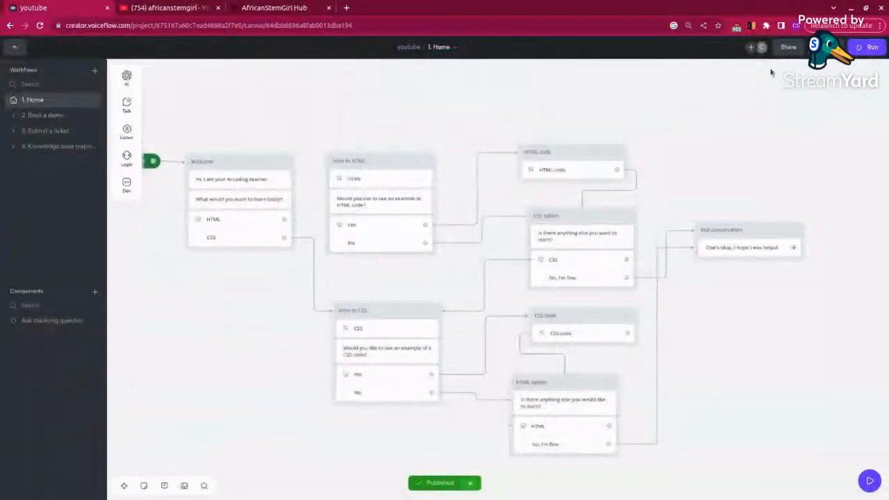
Step: Copy the prototype's share link with Chat as the input modality
left_click(789, 49)
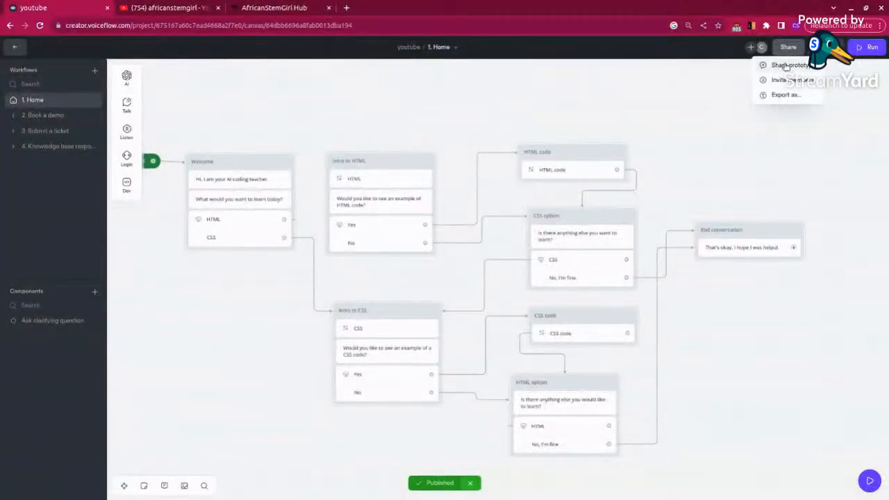
left_click(788, 64)
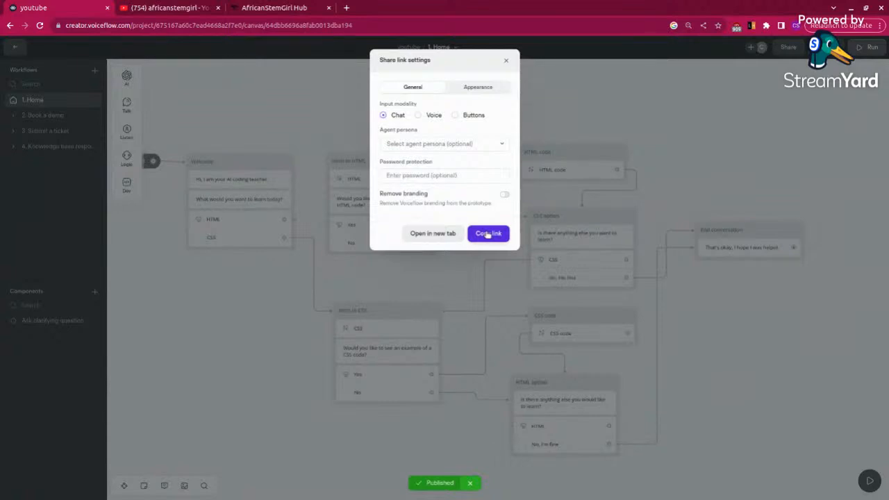
left_click(490, 88)
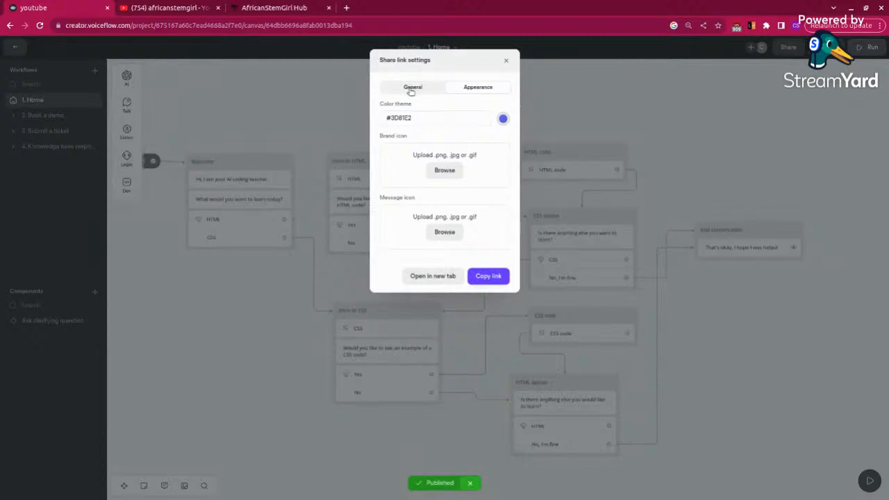
left_click(410, 89)
left_click(484, 233)
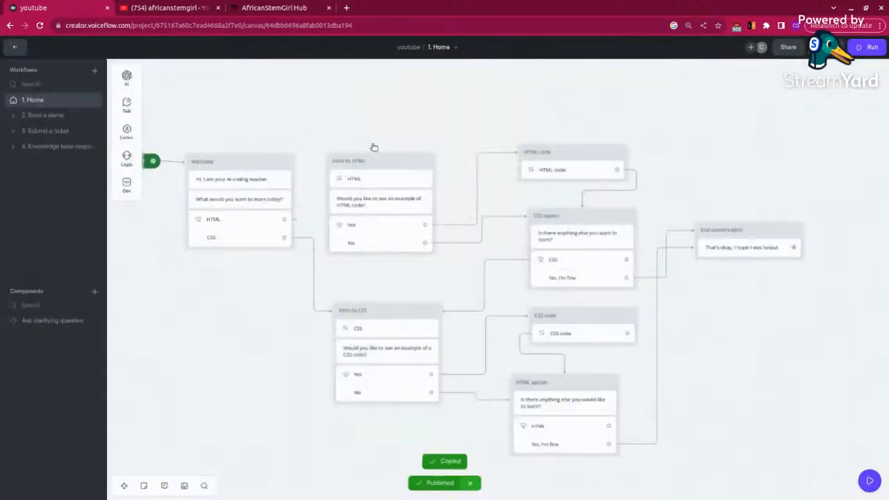
Step: Open the copied prototype link in a new browser tab and start the conversation
left_click(347, 8)
right_click(318, 25)
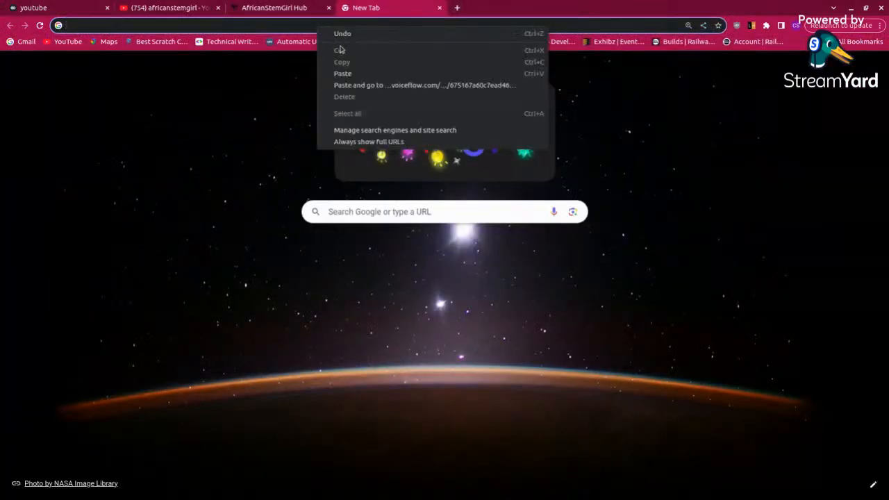
left_click(346, 75)
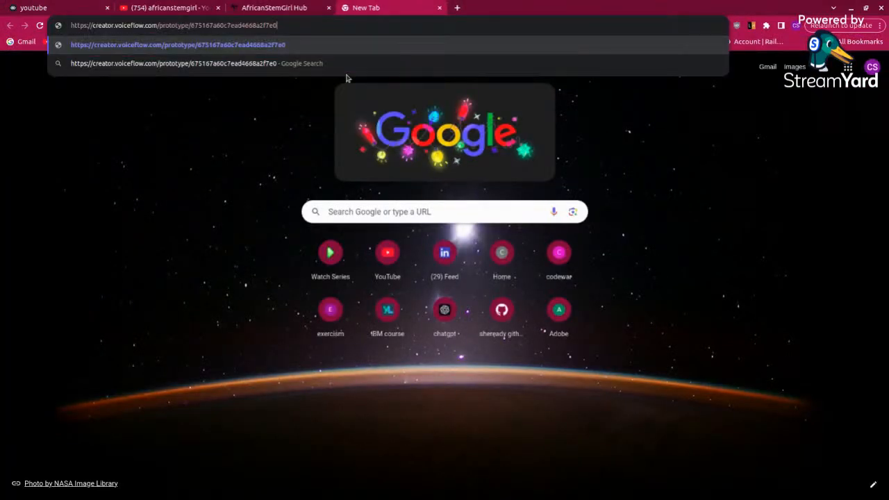
key("Return")
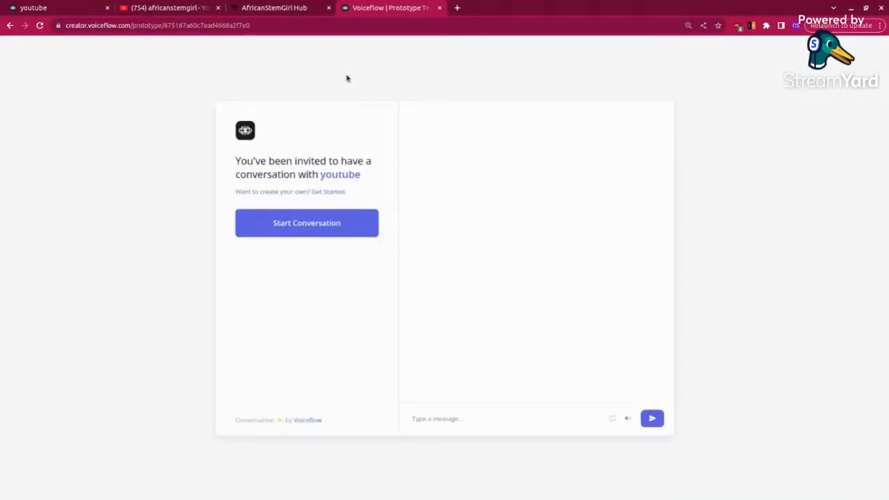
left_click(301, 222)
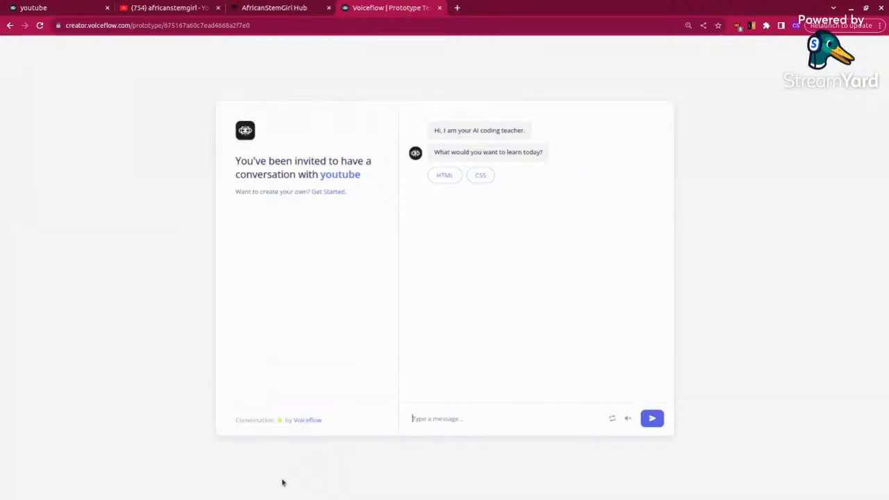
Step: Glance at the AfricanStemGirl Hub site and select the shared prototype's full web address
left_click(284, 13)
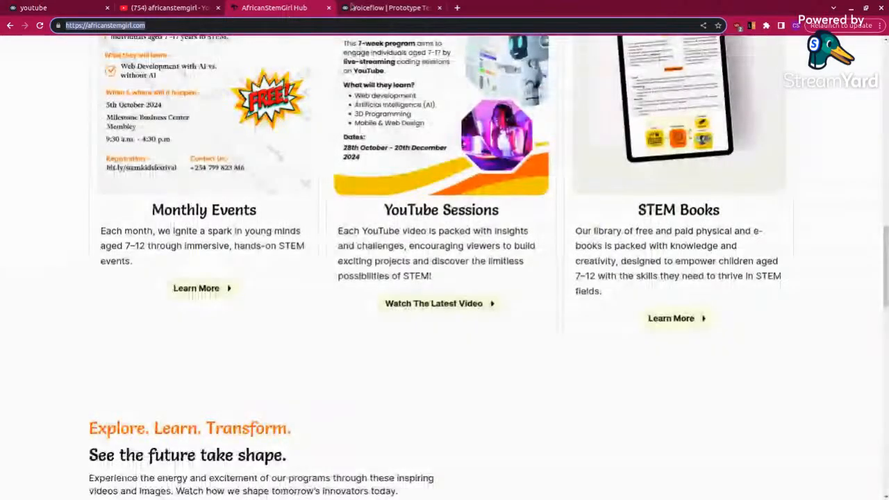
key("ctrl+Tab")
double_click(217, 25)
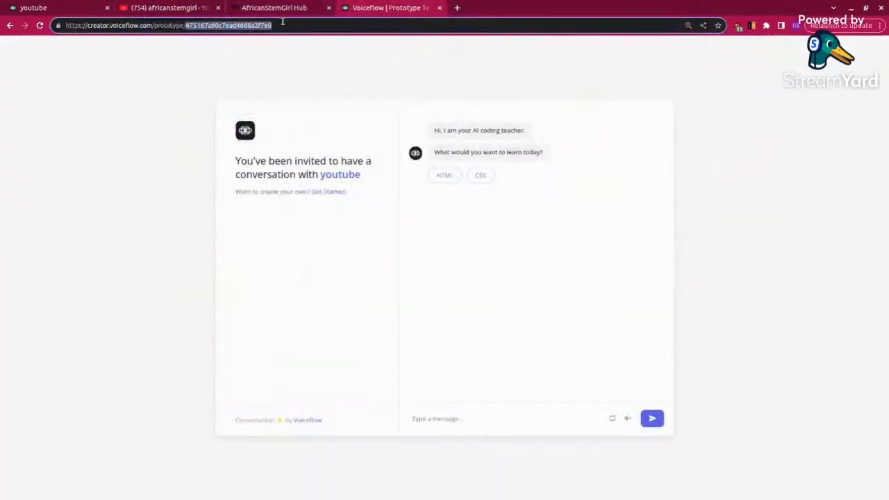
left_click(284, 21)
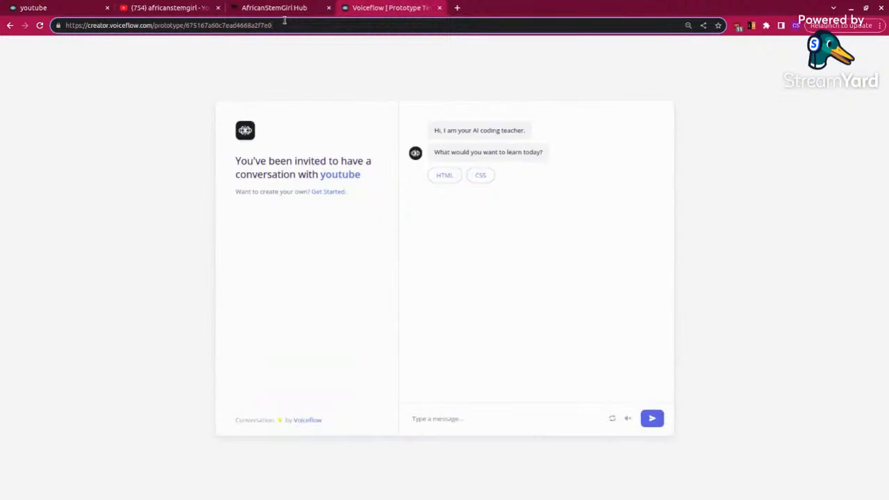
left_click(284, 24)
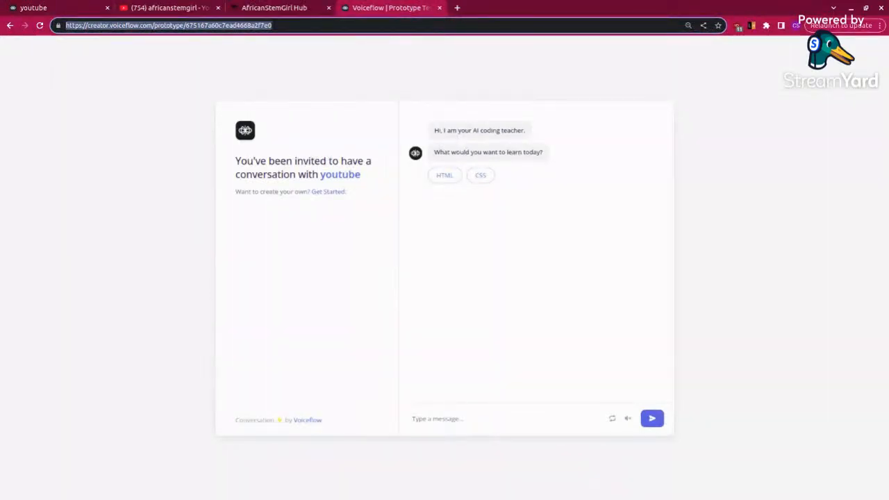
key("alt+Tab")
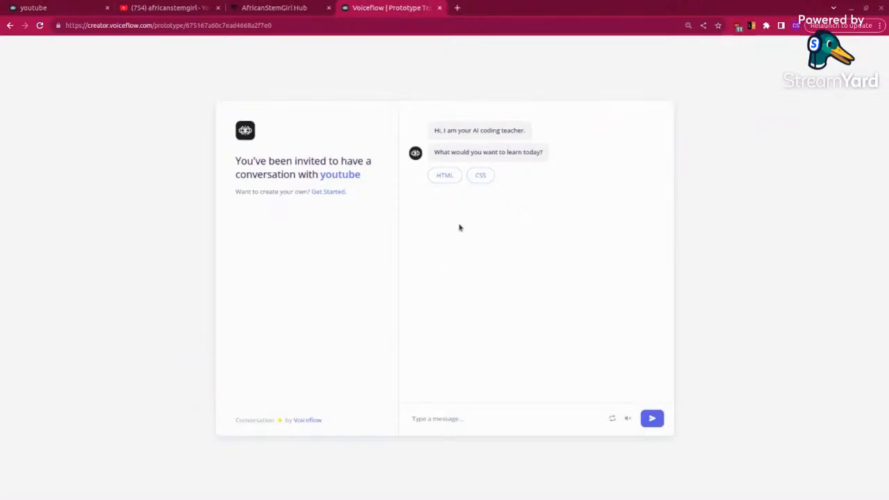
Step: Choose HTML as the topic to learn in the shared prototype conversation
left_click(445, 177)
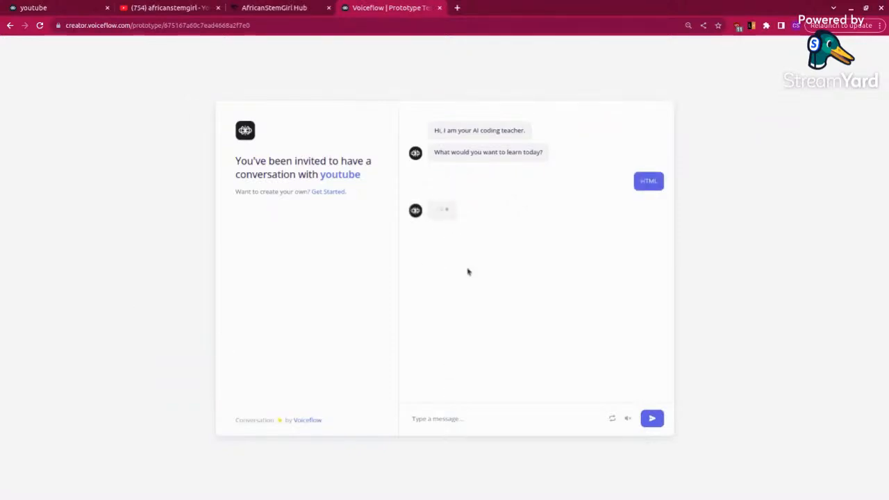